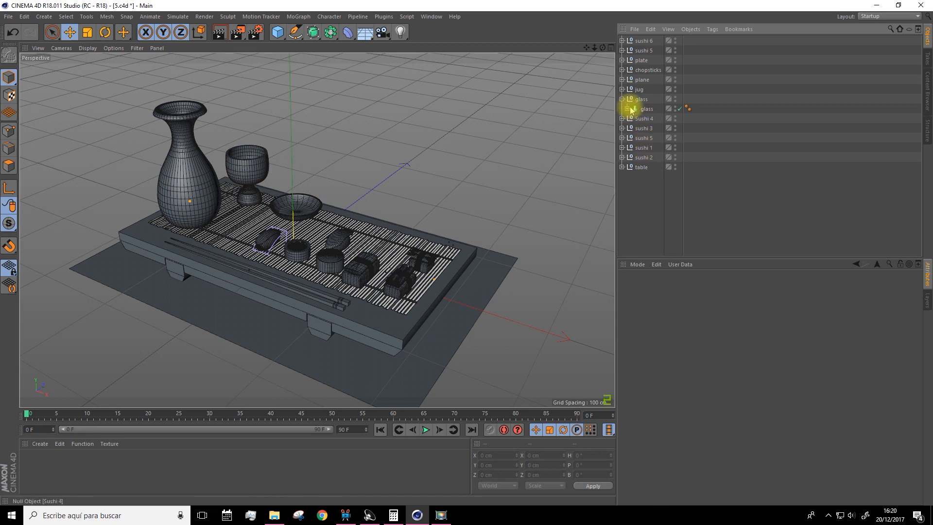
Set the subdivision of the glass lathe object to 36
{"action": "scroll", "coordinate": [212, 146], "scroll_direction": "up", "scroll_amount": 6}
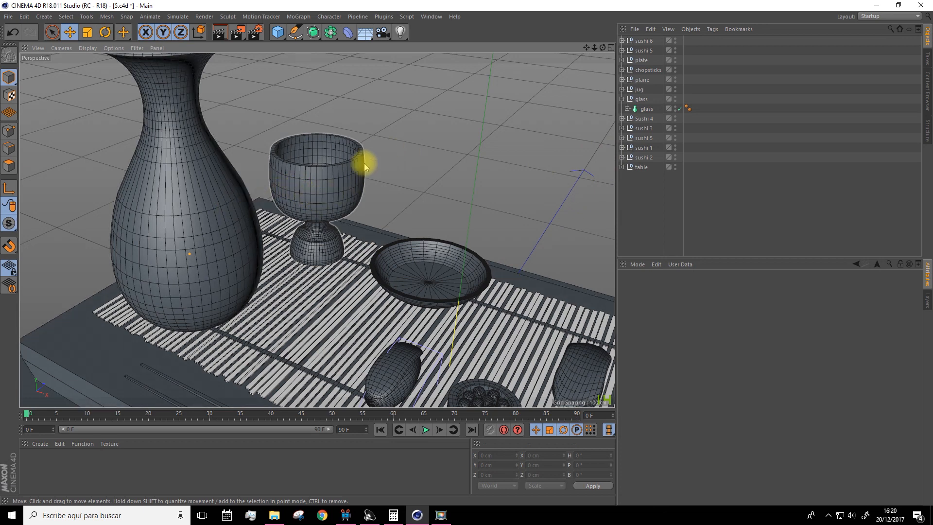
{"action": "left_click", "coordinate": [645, 109]}
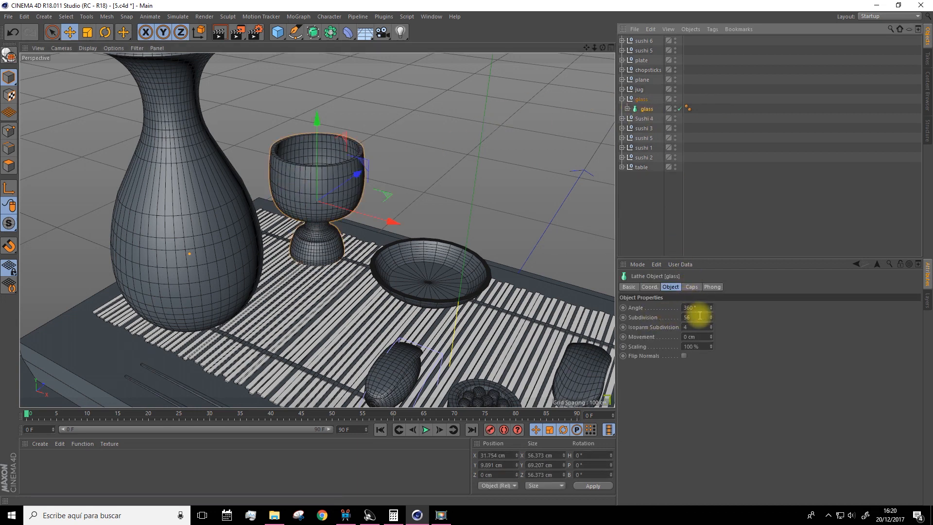
{"action": "left_click_drag", "start_coordinate": [711, 318], "coordinate": [662, 306]}
{"action": "type", "text": "36"}
{"action": "key", "text": "Return"}
Select the plate and inspect the mesh density of the tableware and sushi pieces from several angles
{"action": "right_click_drag", "start_coordinate": [485, 331], "coordinate": [427, 330], "text": "alt"}
{"action": "left_click", "coordinate": [455, 298]}
{"action": "left_click_drag", "start_coordinate": [586, 48], "coordinate": [516, 2]}
{"action": "scroll", "coordinate": [550, 225], "scroll_direction": "up", "scroll_amount": 5}
{"action": "scroll", "coordinate": [380, 316], "scroll_direction": "up", "scroll_amount": 3}
{"action": "left_click_drag", "start_coordinate": [380, 322], "coordinate": [358, 327], "text": "alt"}
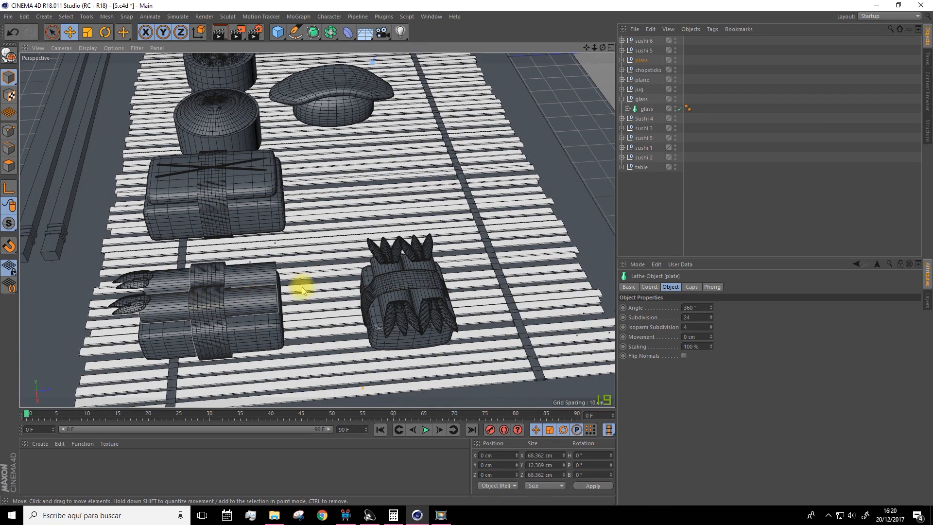
{"action": "left_click_drag", "start_coordinate": [370, 275], "coordinate": [391, 311], "text": "alt"}
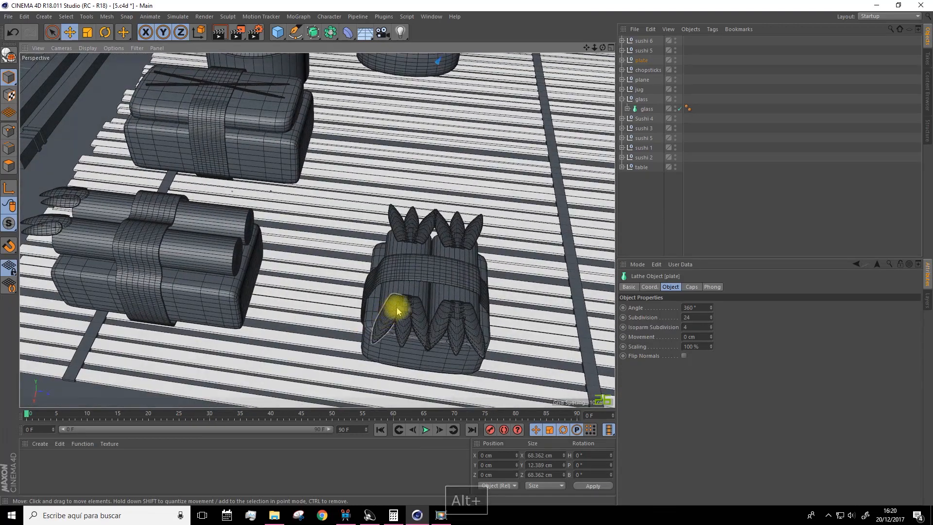
{"action": "left_click_drag", "start_coordinate": [376, 248], "coordinate": [413, 224], "text": "alt"}
{"action": "left_click_drag", "start_coordinate": [587, 48], "coordinate": [653, 226]}
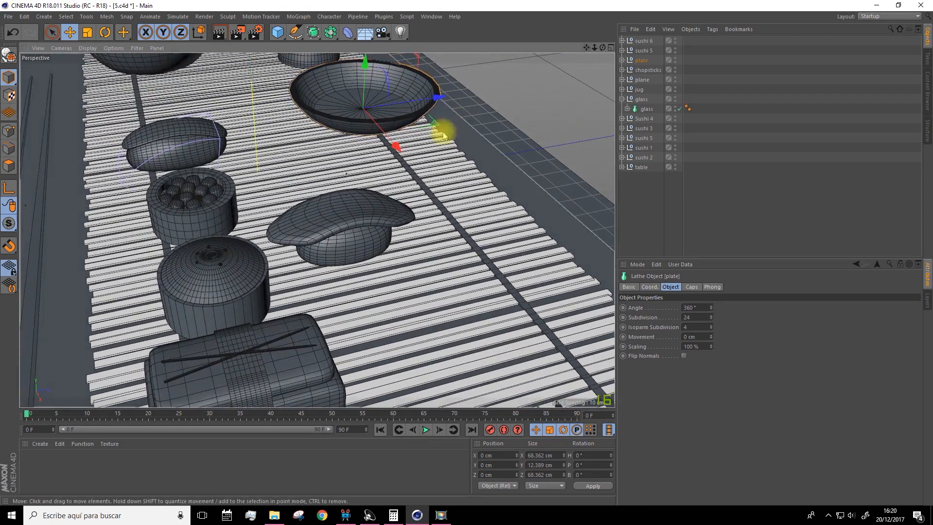
{"action": "scroll", "coordinate": [458, 124], "scroll_direction": "up", "scroll_amount": 5}
{"action": "scroll", "coordinate": [261, 305], "scroll_direction": "down", "scroll_amount": 2}
{"action": "left_click_drag", "start_coordinate": [585, 48], "coordinate": [235, 204]}
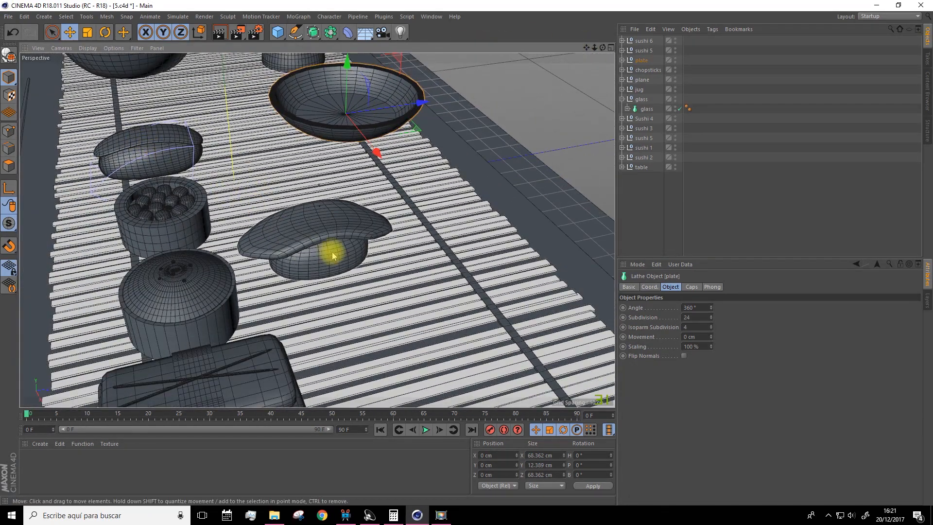
{"action": "mouse_move", "coordinate": [322, 219]}
{"action": "left_mouse_down", "text": "alt"}
{"action": "mouse_move", "coordinate": [277, 171]}
{"action": "mouse_move", "coordinate": [396, 220]}
{"action": "mouse_move", "coordinate": [311, 224]}
{"action": "left_mouse_up", "text": "alt"}
{"action": "scroll", "coordinate": [310, 232], "scroll_direction": "down", "scroll_amount": 6}
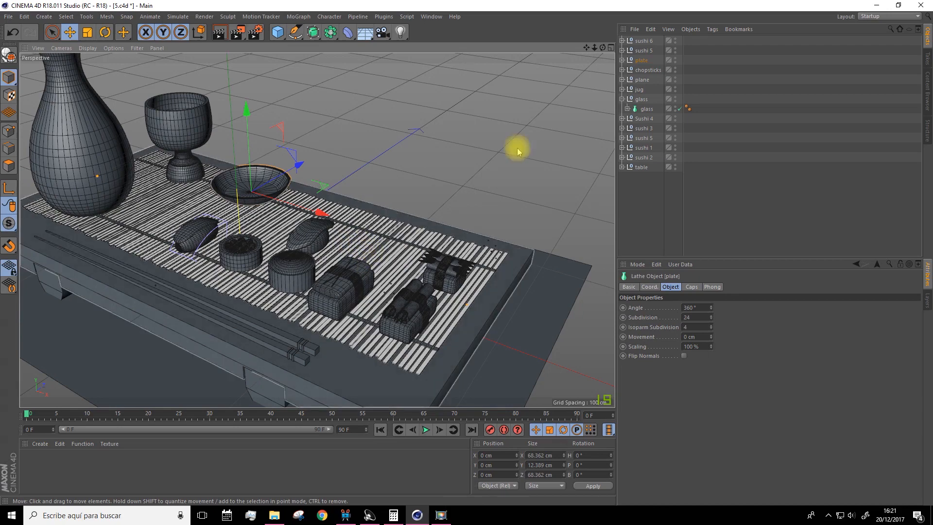
{"action": "left_click_drag", "start_coordinate": [584, 49], "coordinate": [586, 49]}
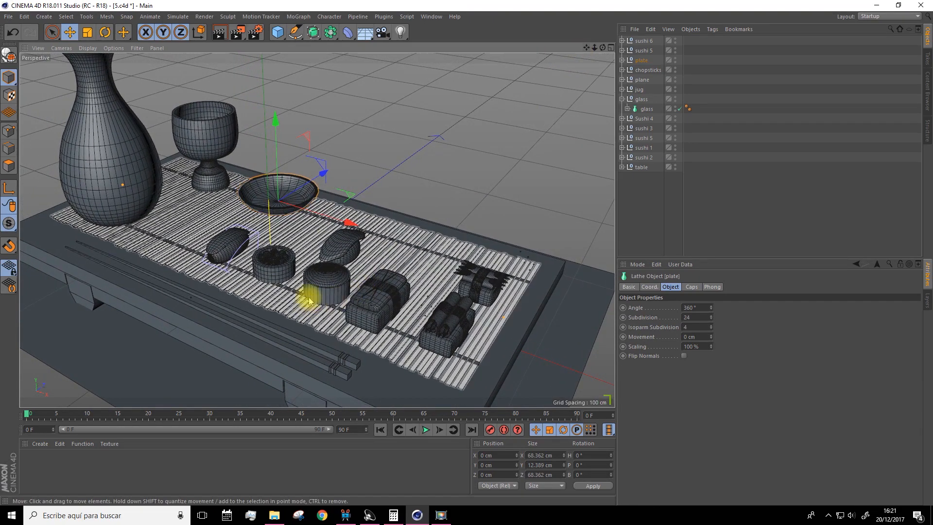
{"action": "scroll", "coordinate": [316, 290], "scroll_direction": "up", "scroll_amount": 3}
{"action": "left_click_drag", "start_coordinate": [317, 290], "coordinate": [287, 265], "text": "alt"}
{"action": "scroll", "coordinate": [323, 284], "scroll_direction": "down", "scroll_amount": 3}
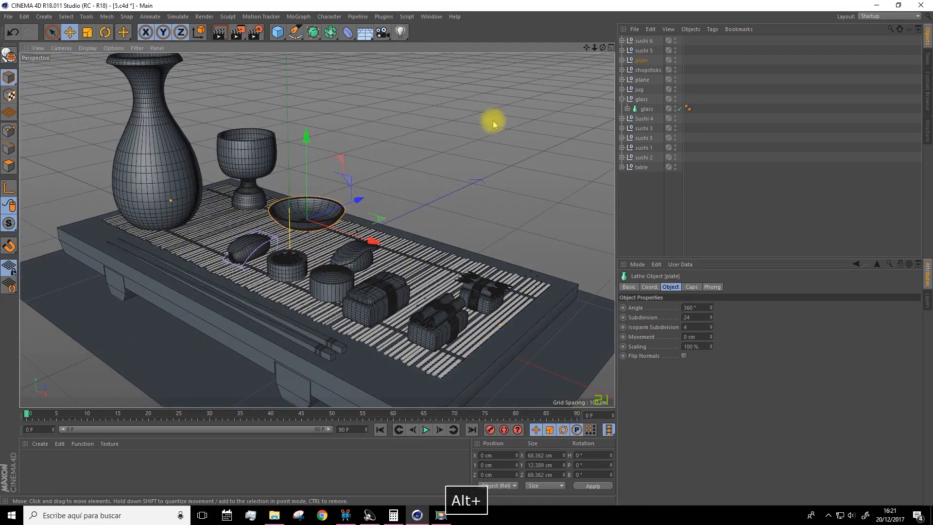
{"action": "left_click_drag", "start_coordinate": [586, 48], "coordinate": [594, 88]}
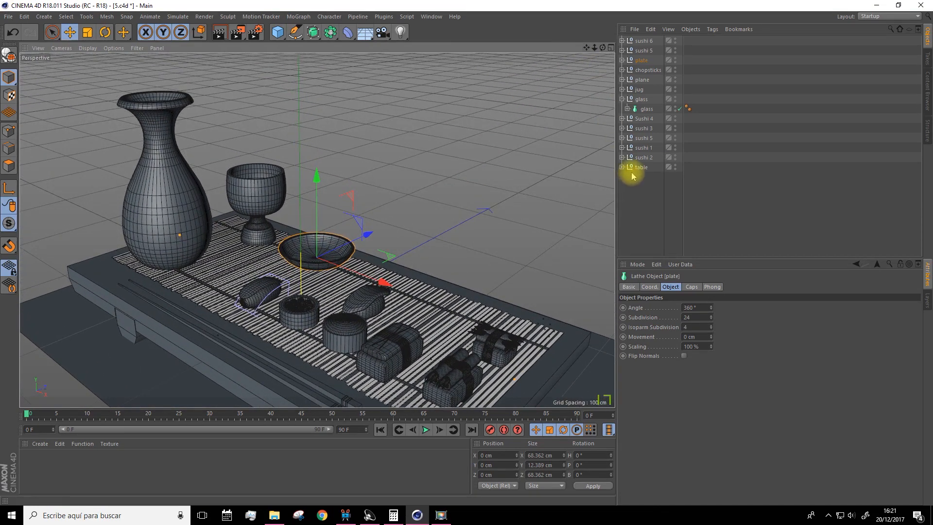
Check the table and sushi groups by selecting each in turn, then collapse the glass group and clear the selection
{"action": "left_click", "coordinate": [637, 168]}
{"action": "left_click", "coordinate": [641, 159]}
{"action": "left_click", "coordinate": [641, 149]}
{"action": "left_click", "coordinate": [641, 138]}
{"action": "left_click", "coordinate": [642, 128]}
{"action": "left_click", "coordinate": [643, 118]}
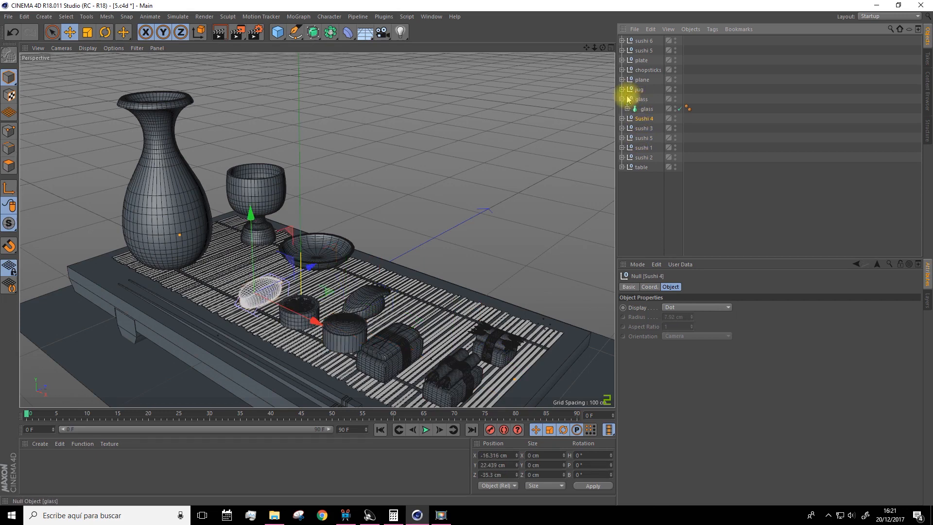
{"action": "left_click", "coordinate": [642, 205]}
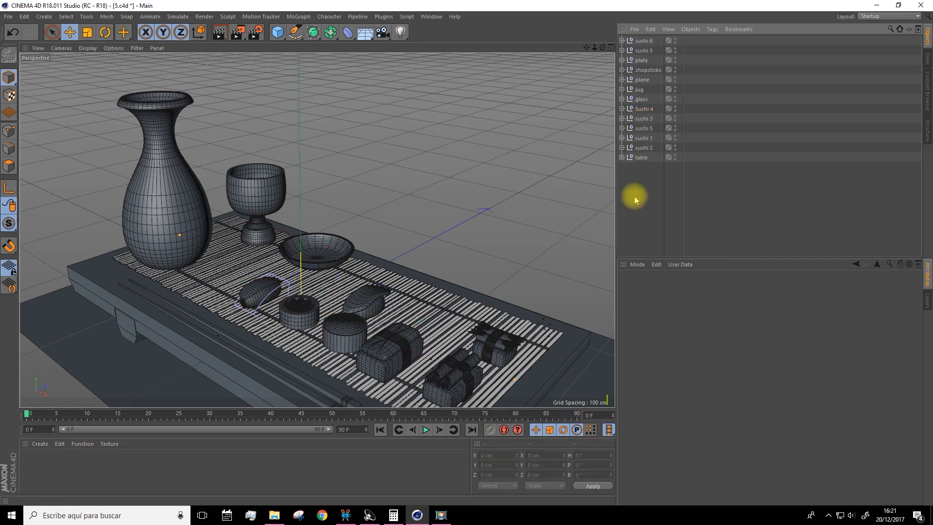
Examine the whole table setting and the sushi arrangement from different distances and angles
{"action": "scroll", "coordinate": [436, 145], "scroll_direction": "down", "scroll_amount": 4}
{"action": "left_click_drag", "start_coordinate": [586, 47], "coordinate": [529, 48]}
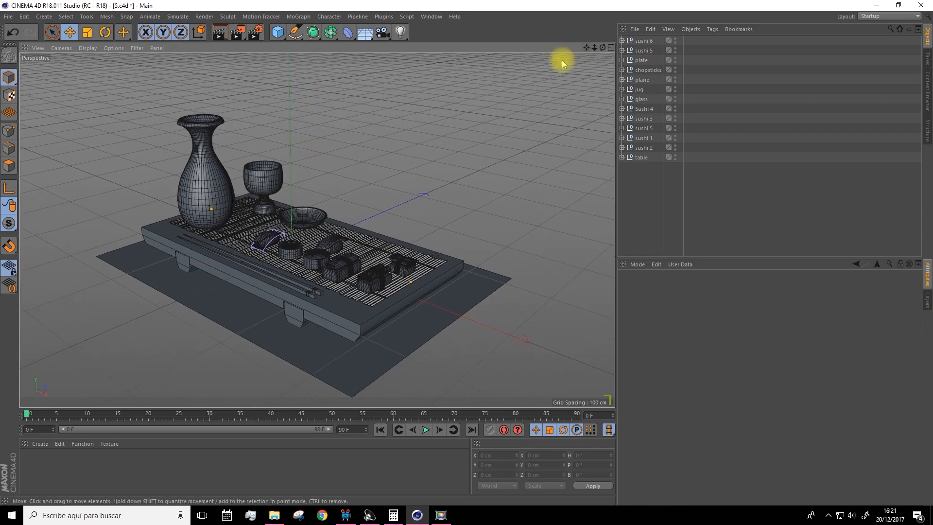
{"action": "left_click_drag", "start_coordinate": [489, 150], "coordinate": [508, 165], "text": "alt"}
{"action": "left_click_drag", "start_coordinate": [585, 47], "coordinate": [585, 46]}
{"action": "middle_click_drag", "start_coordinate": [486, 108], "coordinate": [493, 78], "text": "alt"}
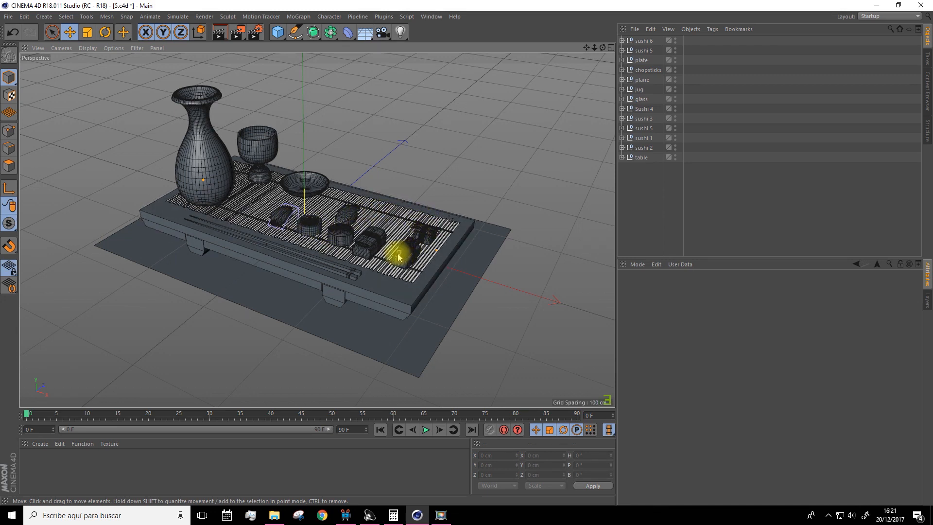
{"action": "scroll", "coordinate": [416, 258], "scroll_direction": "up", "scroll_amount": 5}
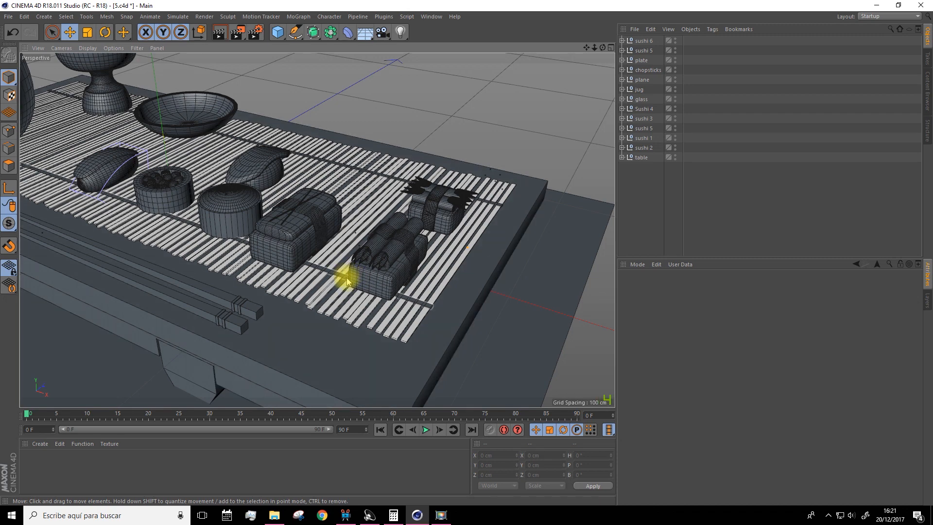
{"action": "scroll", "coordinate": [343, 271], "scroll_direction": "down", "scroll_amount": 5}
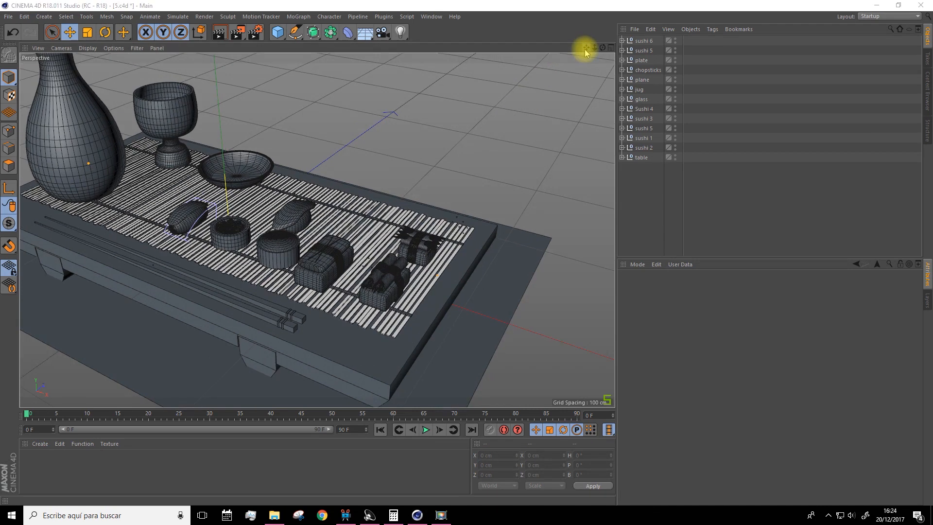
{"action": "left_click_drag", "start_coordinate": [586, 47], "coordinate": [673, 85]}
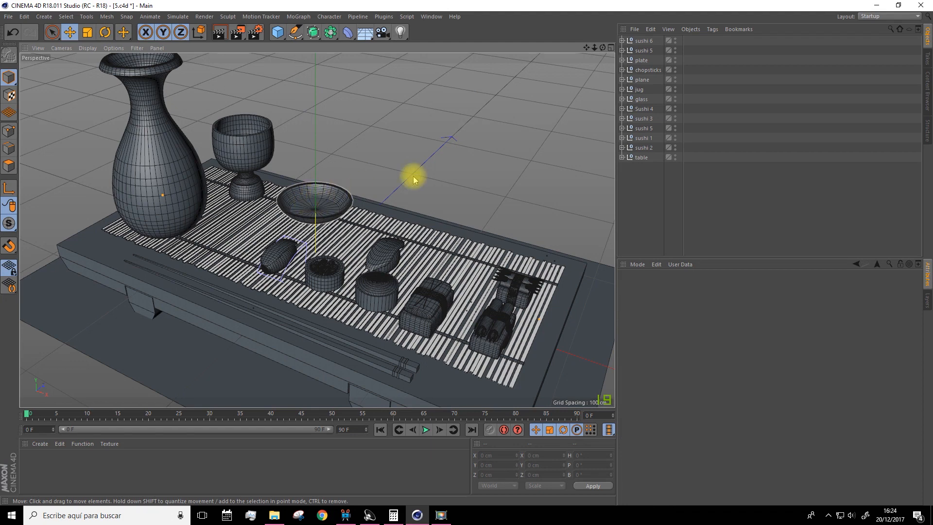
{"action": "left_click_drag", "start_coordinate": [586, 48], "coordinate": [578, 68]}
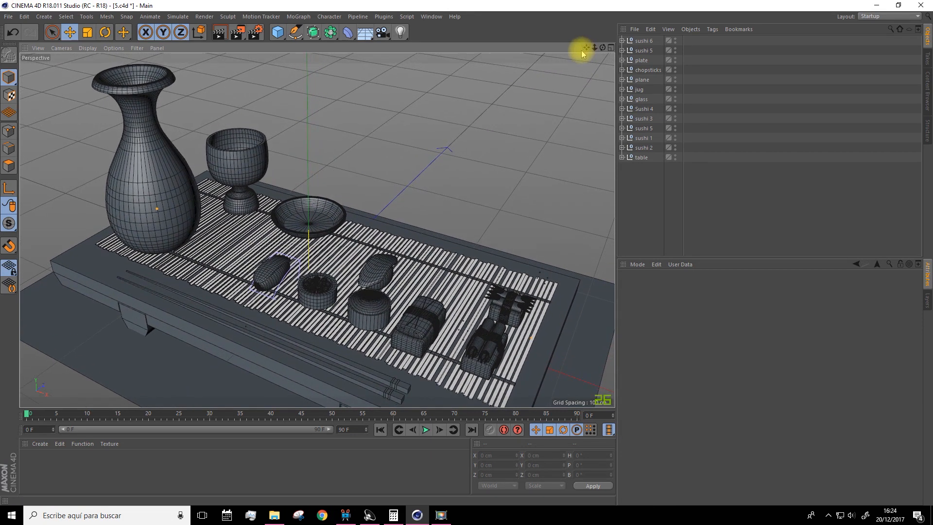
{"action": "scroll", "coordinate": [415, 176], "scroll_direction": "up", "scroll_amount": 3}
{"action": "scroll", "coordinate": [389, 179], "scroll_direction": "down", "scroll_amount": 4}
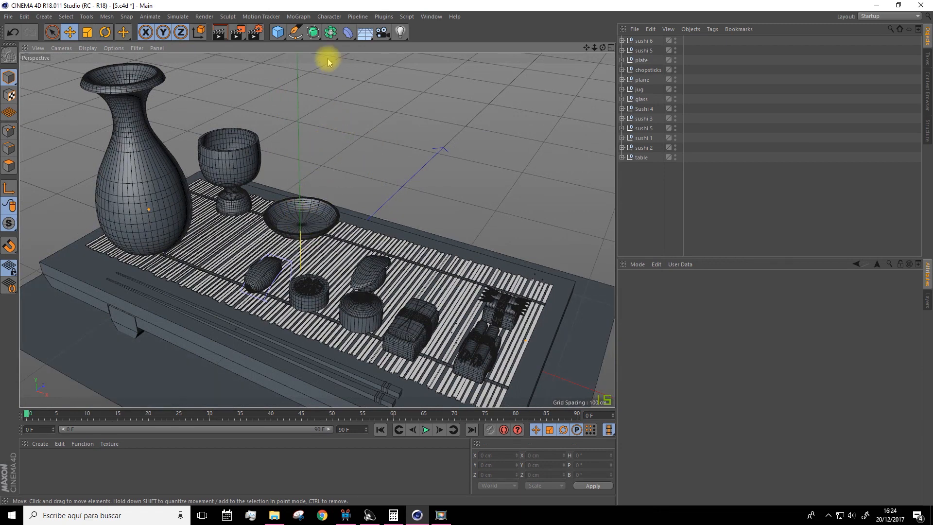
Add a helix spline and rotate it to a pitch of -90° so it stands upright over the table
{"action": "left_click", "coordinate": [295, 32]}
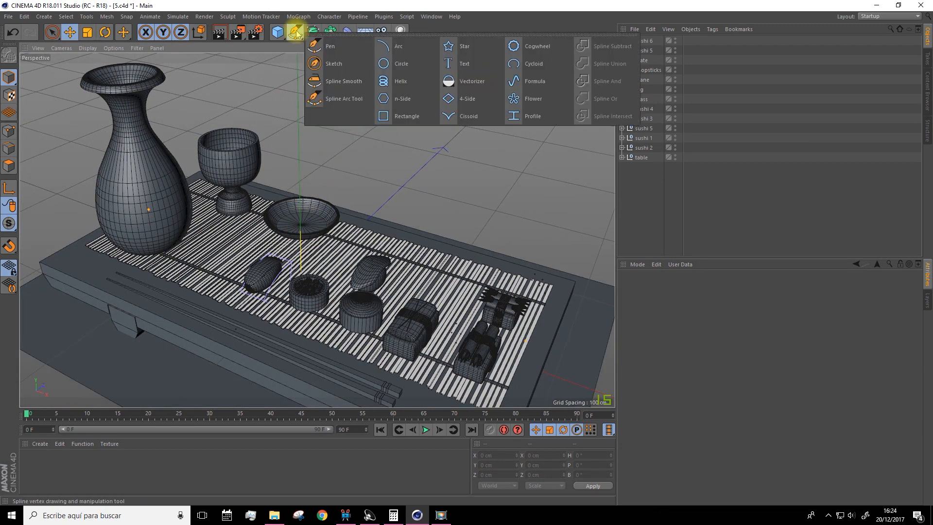
{"action": "left_click", "coordinate": [401, 83]}
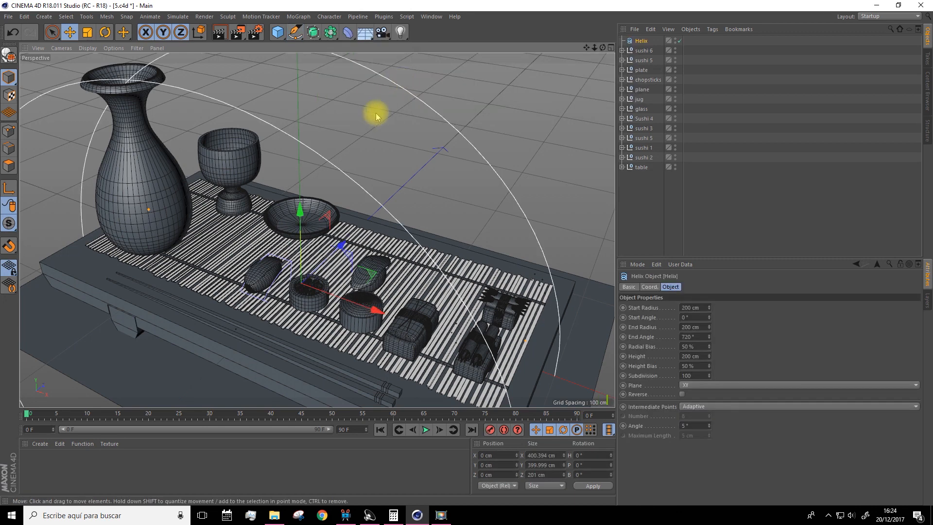
{"action": "scroll", "coordinate": [344, 181], "scroll_direction": "down", "scroll_amount": 2}
{"action": "left_click", "coordinate": [105, 32]}
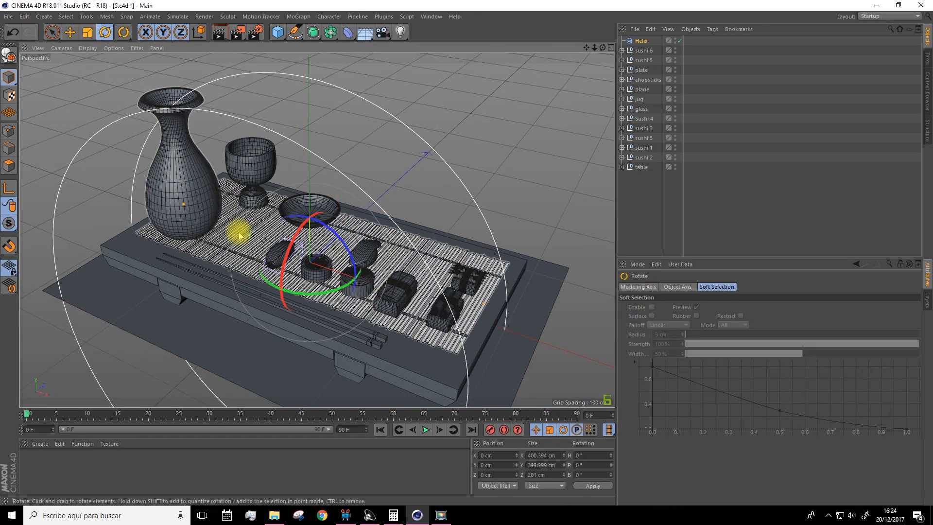
{"action": "left_click_drag", "start_coordinate": [277, 246], "coordinate": [337, 204]}
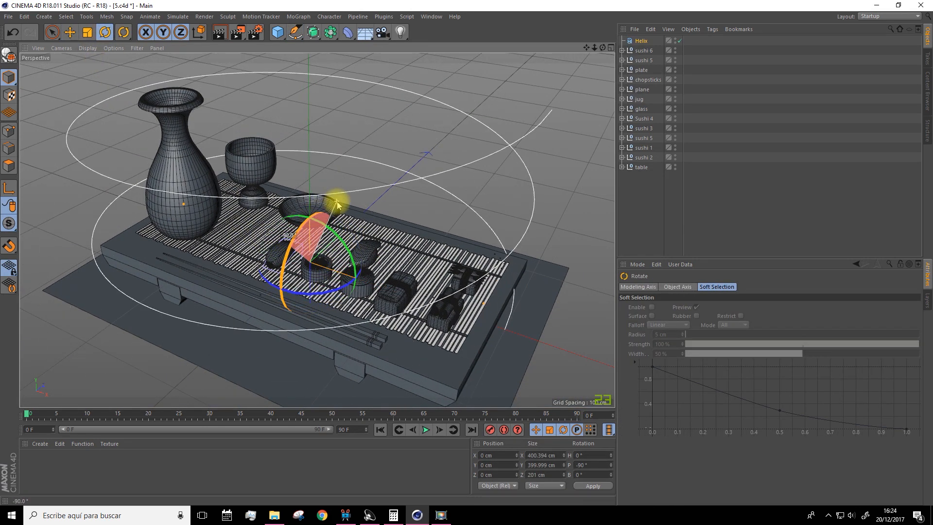
Scale the helix down uniformly to about 47 cm across
{"action": "left_click", "coordinate": [69, 32]}
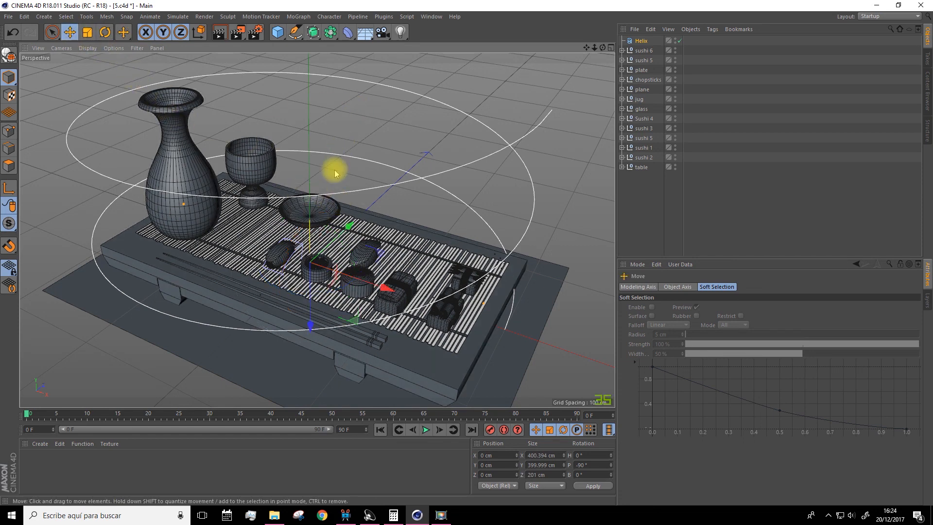
{"action": "left_click", "coordinate": [88, 32]}
{"action": "left_click_drag", "start_coordinate": [566, 156], "coordinate": [329, 286]}
Move the helix just above the plate, to about X -39 cm, Y 18.6 cm and Z 65 cm
{"action": "left_click", "coordinate": [70, 32]}
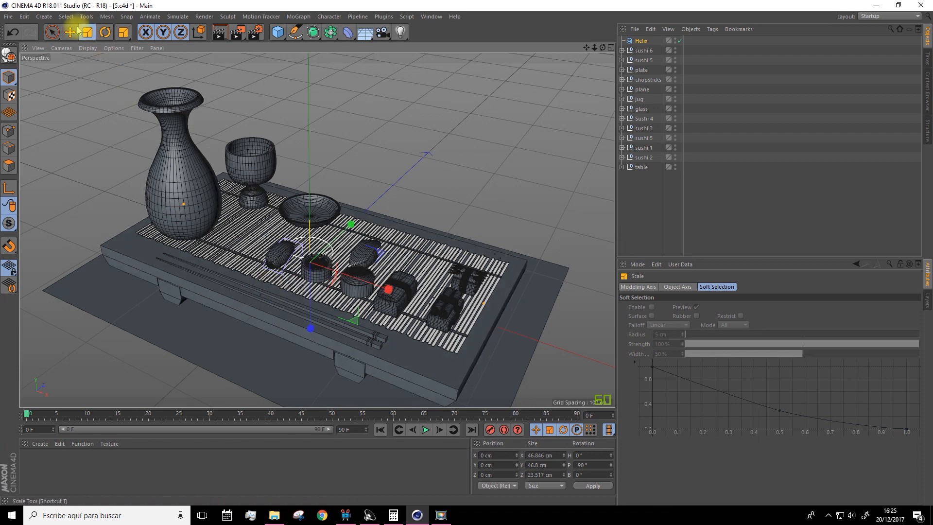
{"action": "left_click_drag", "start_coordinate": [358, 236], "coordinate": [386, 243]}
{"action": "scroll", "coordinate": [299, 187], "scroll_direction": "up", "scroll_amount": 6}
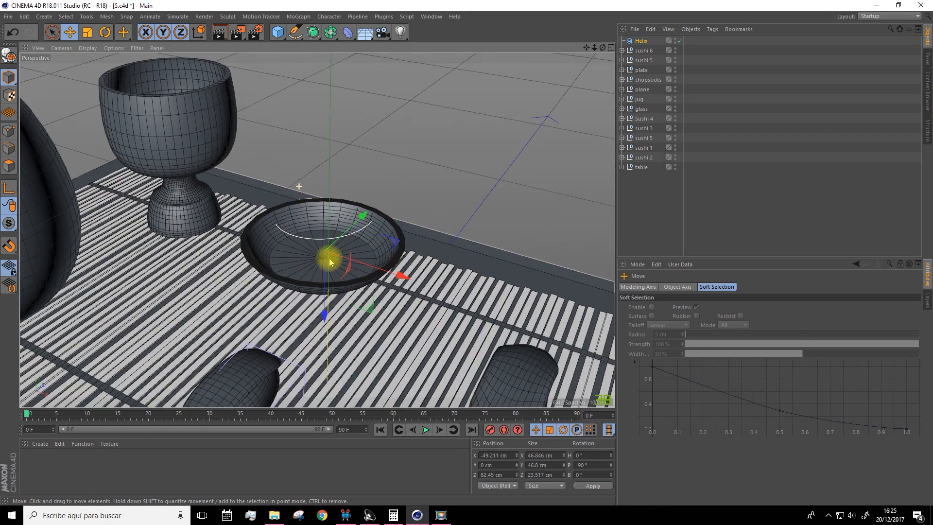
{"action": "left_click_drag", "start_coordinate": [324, 310], "coordinate": [395, 208]}
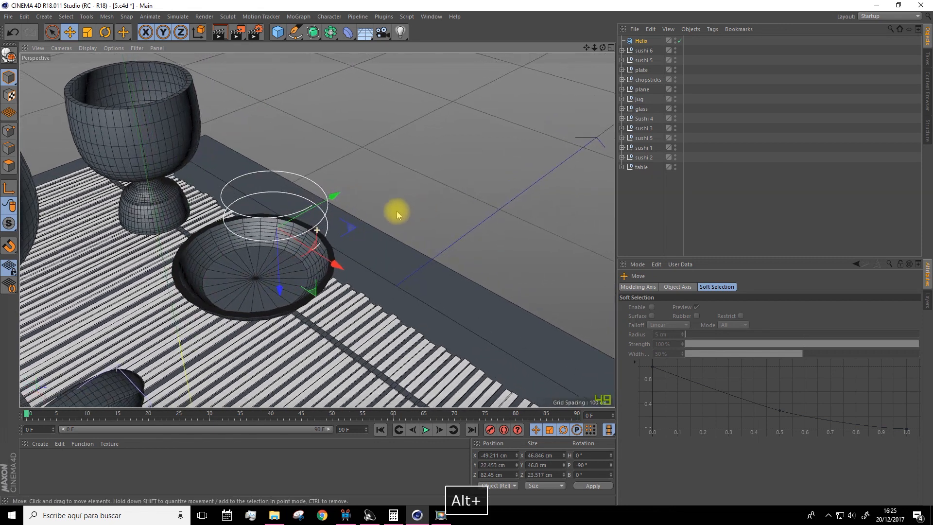
{"action": "left_click_drag", "start_coordinate": [320, 218], "coordinate": [441, 250]}
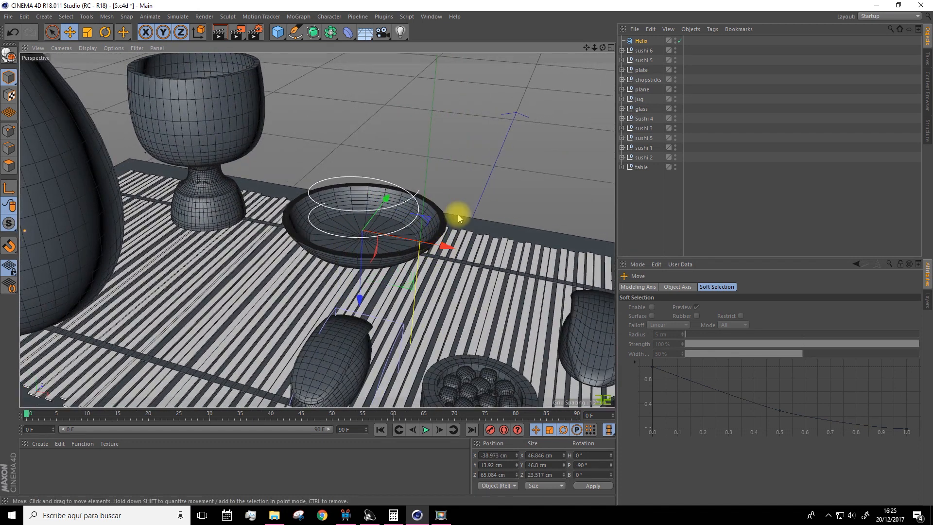
{"action": "left_click_drag", "start_coordinate": [458, 217], "coordinate": [452, 229], "text": "alt"}
{"action": "left_click_drag", "start_coordinate": [355, 300], "coordinate": [354, 277]}
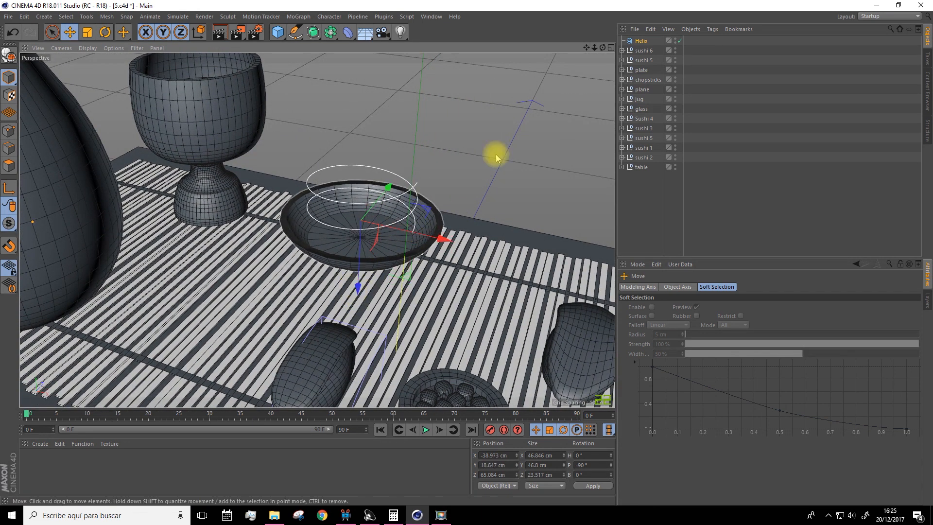
Set the helix's start radius to 37 cm
{"action": "left_click", "coordinate": [641, 41]}
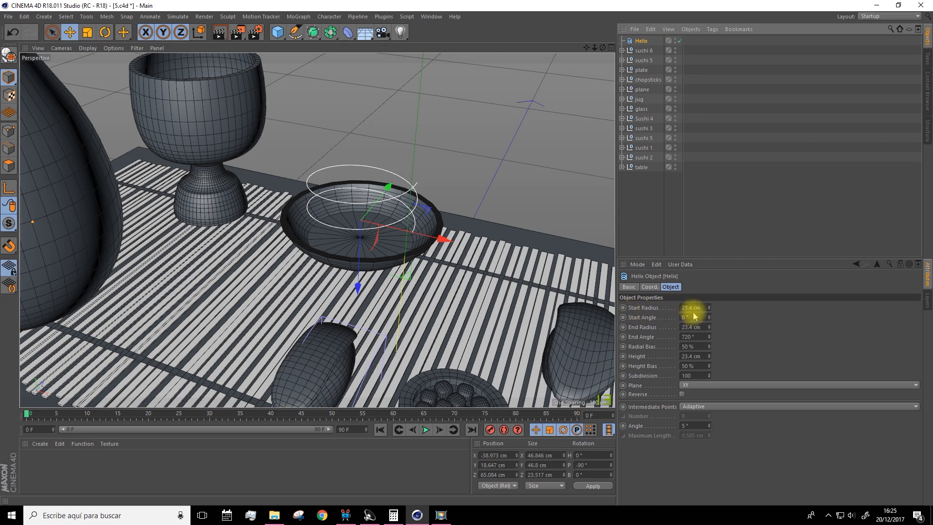
{"action": "left_click_drag", "start_coordinate": [708, 311], "coordinate": [709, 290]}
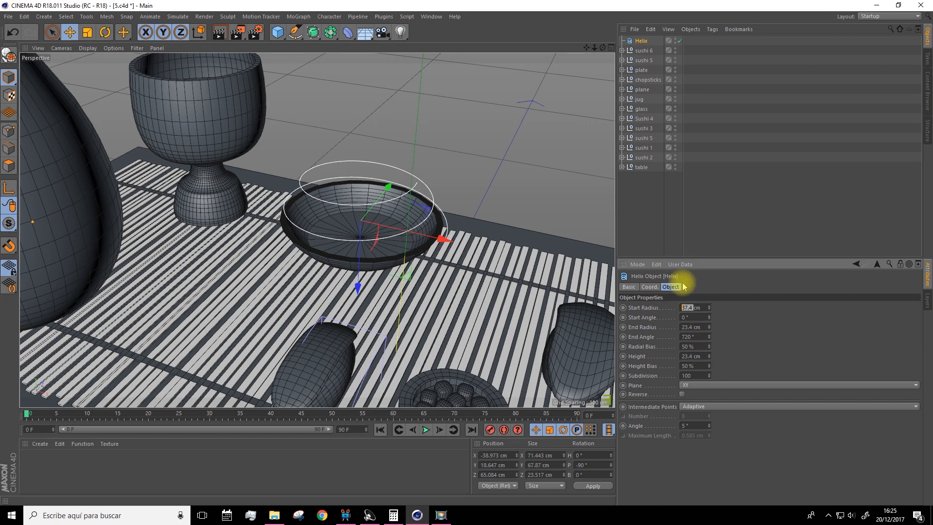
{"action": "left_click", "coordinate": [760, 312]}
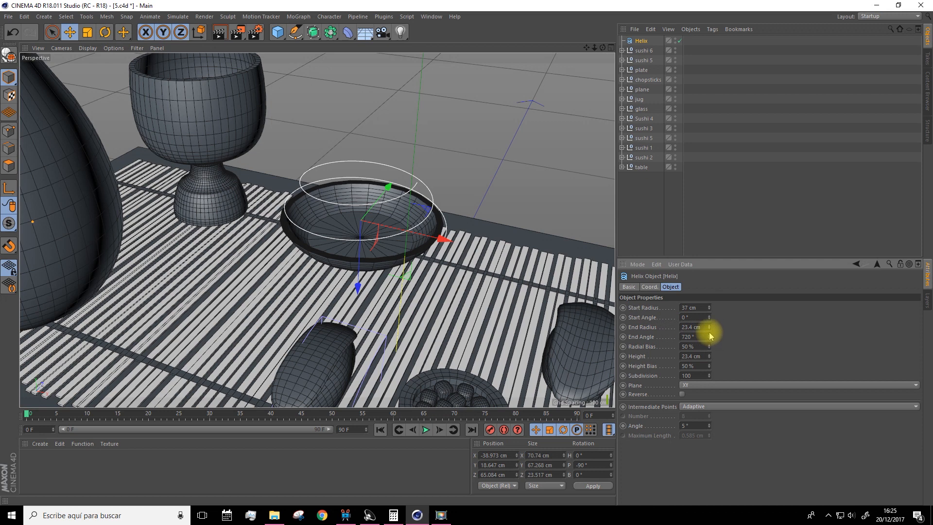
Set the helix's end radius to 5.5 cm and raise the helix to about Y 46 cm above the plate
{"action": "left_click_drag", "start_coordinate": [710, 329], "coordinate": [709, 357]}
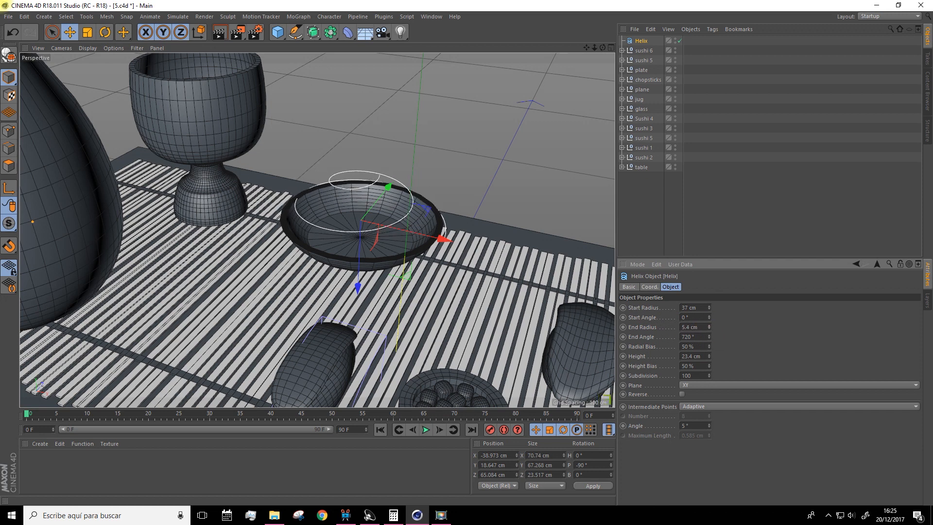
{"action": "left_click_drag", "start_coordinate": [709, 330], "coordinate": [705, 327]}
{"action": "double_click", "coordinate": [690, 326]}
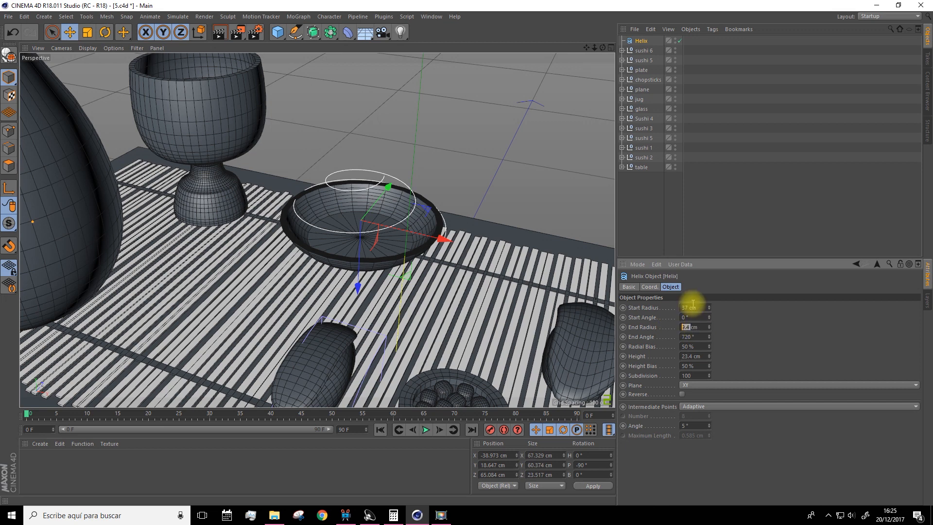
{"action": "type", "text": "5.5"}
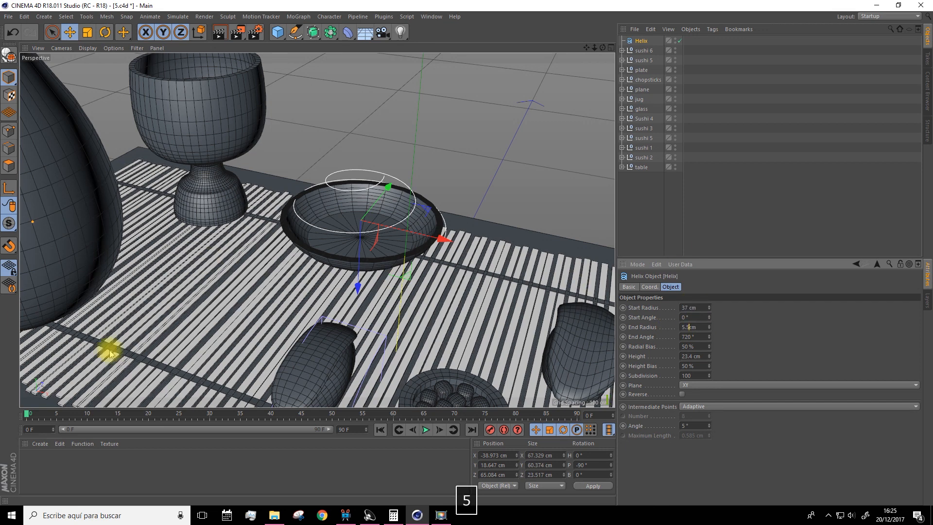
{"action": "key", "text": "Return"}
{"action": "left_click_drag", "start_coordinate": [357, 285], "coordinate": [399, 168]}
{"action": "left_click_drag", "start_coordinate": [358, 119], "coordinate": [374, 176], "text": "alt"}
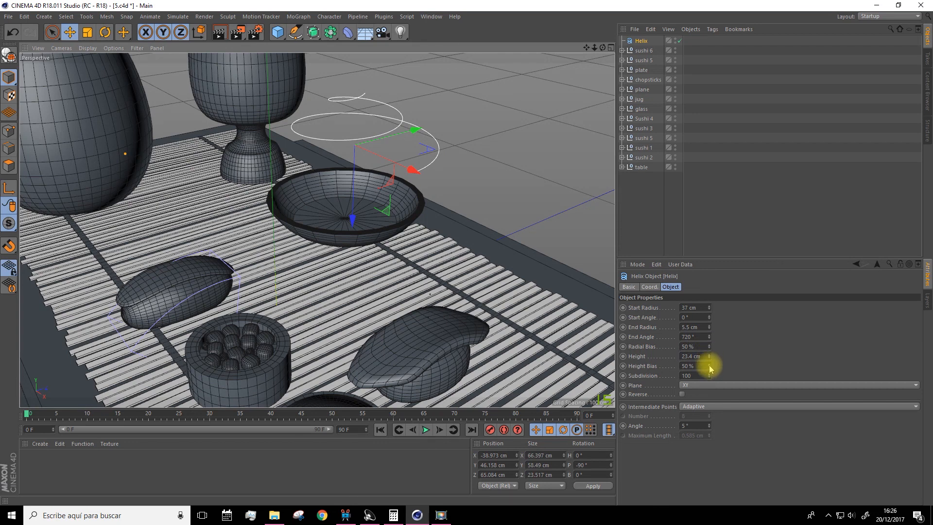
Add a circle spline and a Sweep object, and nest the circle and helix under the sweep
{"action": "left_click", "coordinate": [295, 34]}
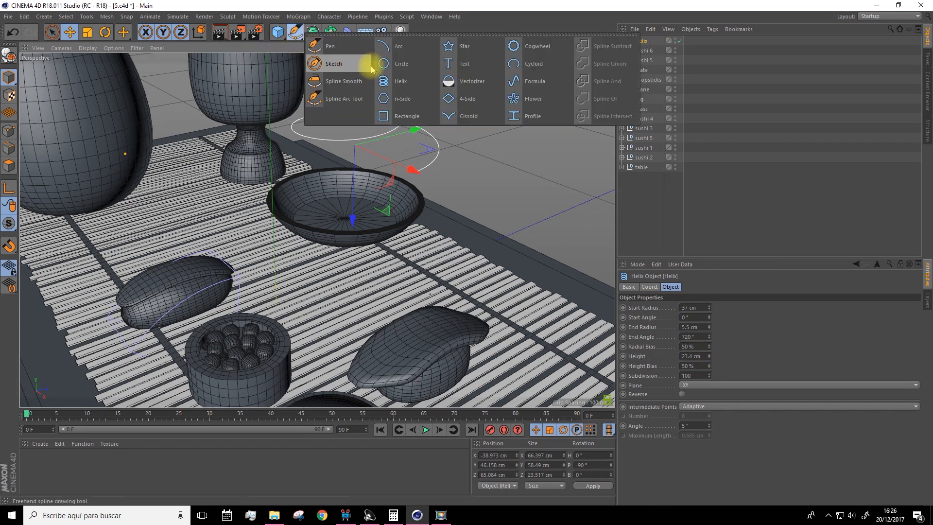
{"action": "left_click", "coordinate": [401, 64]}
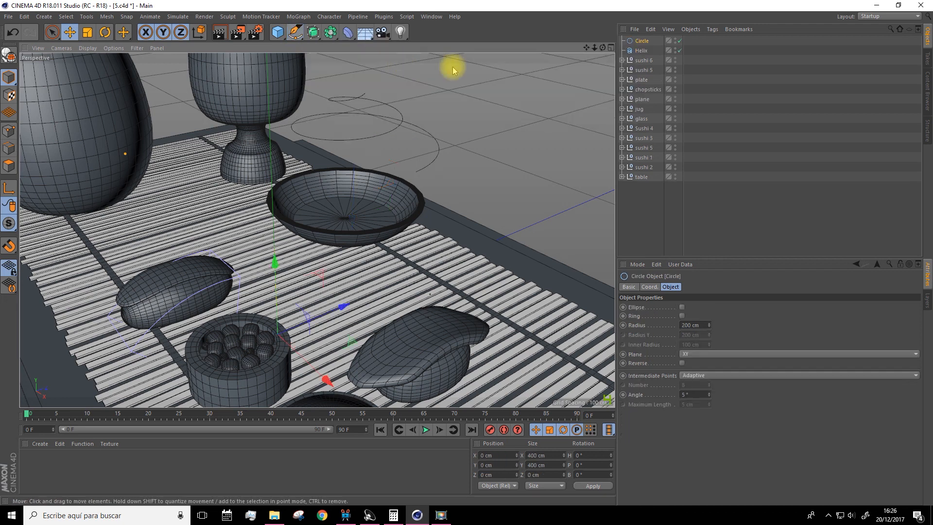
{"action": "left_click", "coordinate": [315, 34]}
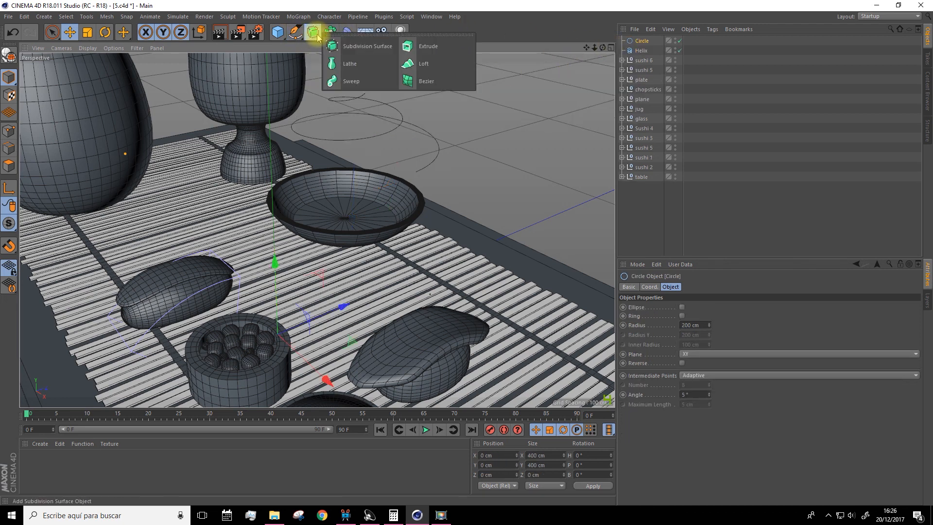
{"action": "left_click", "coordinate": [355, 83]}
{"action": "left_click", "coordinate": [641, 52]}
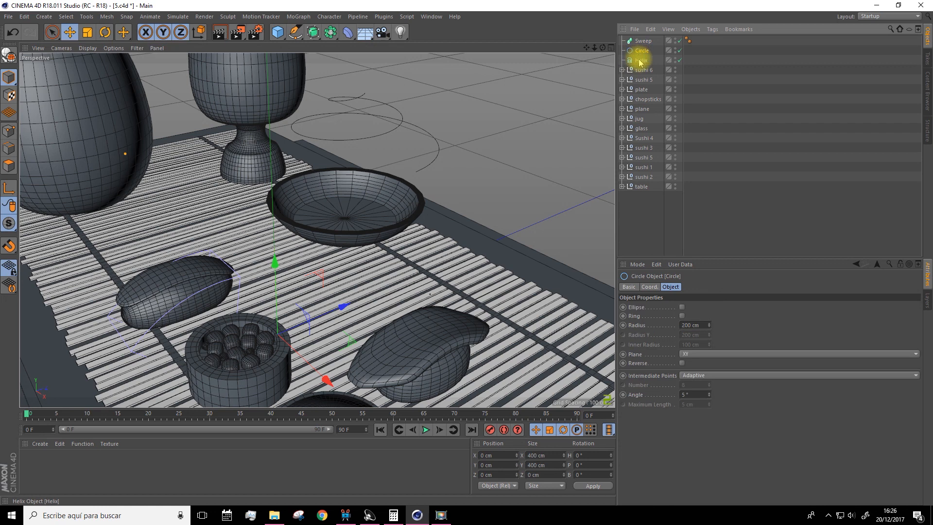
{"action": "left_click", "coordinate": [641, 58], "text": "shift"}
{"action": "left_click_drag", "start_coordinate": [640, 51], "coordinate": [642, 45]}
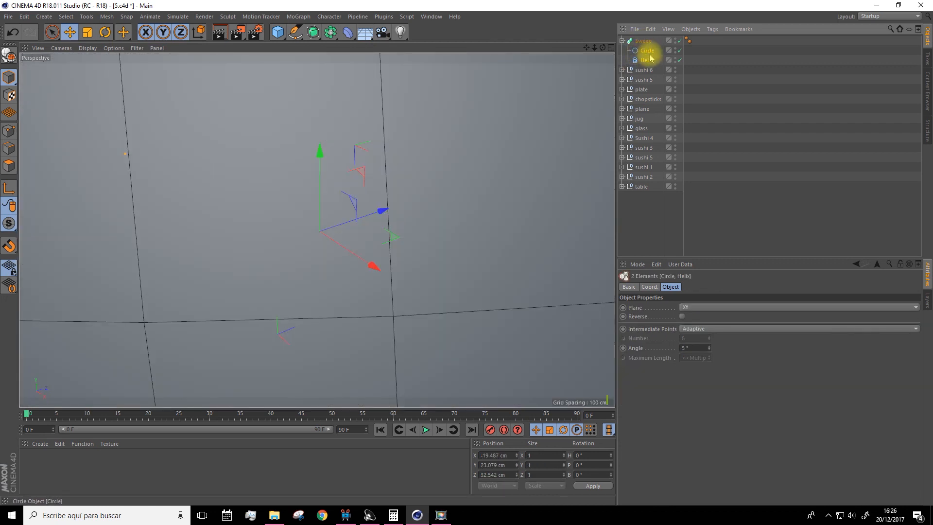
{"action": "left_click", "coordinate": [703, 83]}
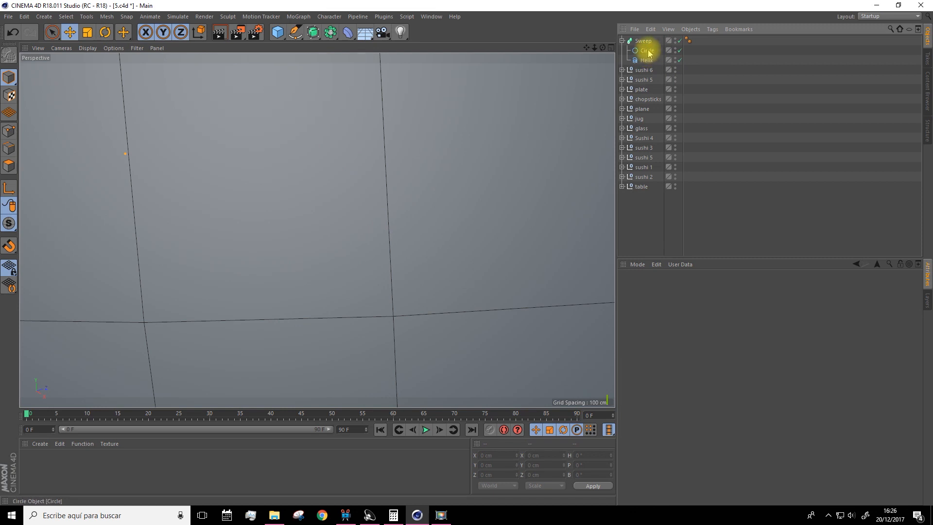
Set the radius of the sweep's circle profile to 5 cm
{"action": "left_click", "coordinate": [647, 51]}
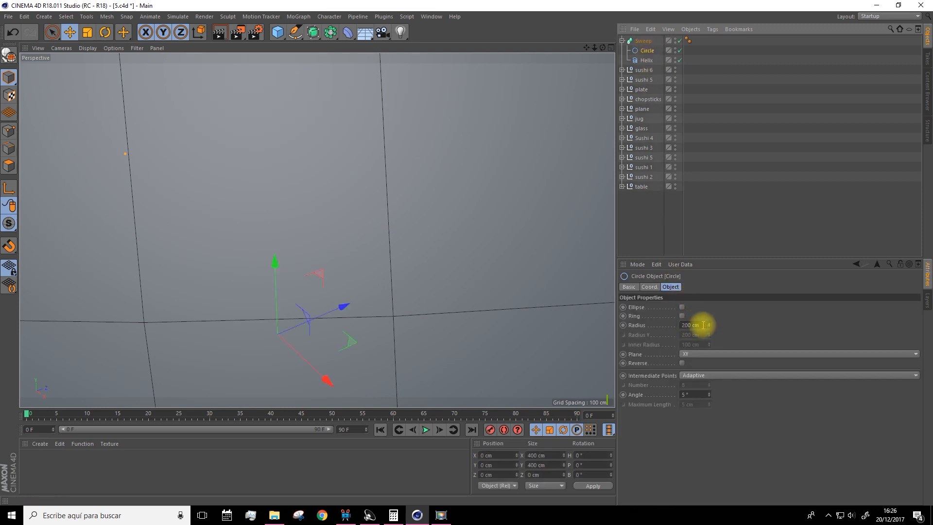
{"action": "left_click_drag", "start_coordinate": [708, 326], "coordinate": [656, 327]}
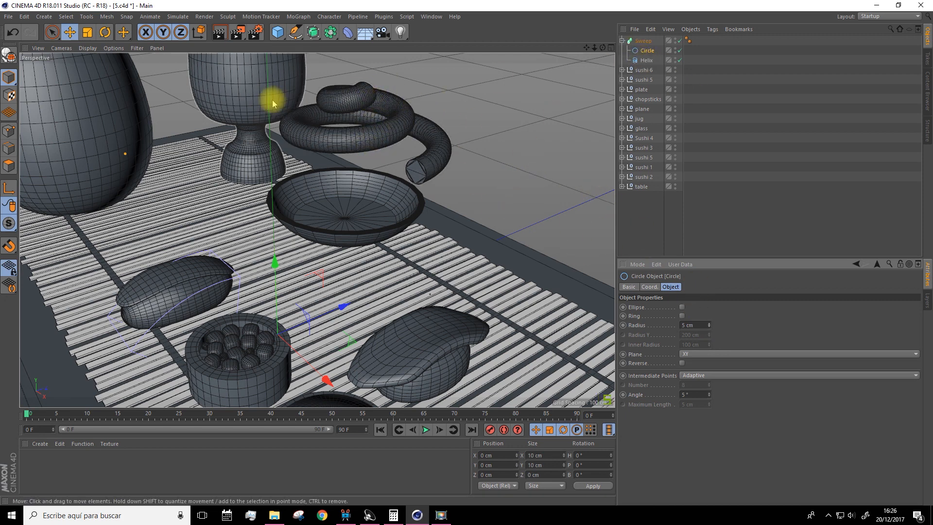
{"action": "left_click_drag", "start_coordinate": [345, 125], "coordinate": [599, 115], "text": "alt"}
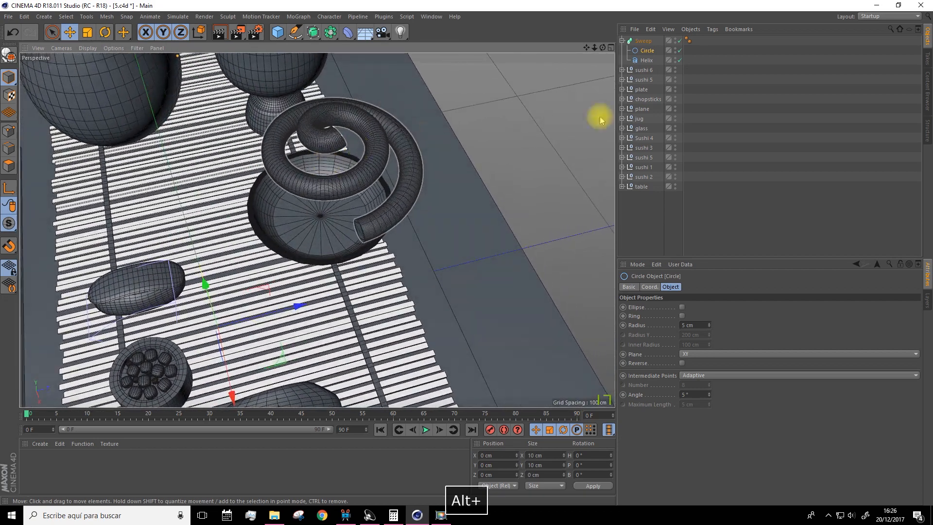
Reshape the helix into a tight cone with end radius 3.5 cm, end angle 1757° and height 30.4 cm
{"action": "left_click", "coordinate": [647, 60]}
{"action": "left_click_drag", "start_coordinate": [281, 239], "coordinate": [365, 179], "text": "alt"}
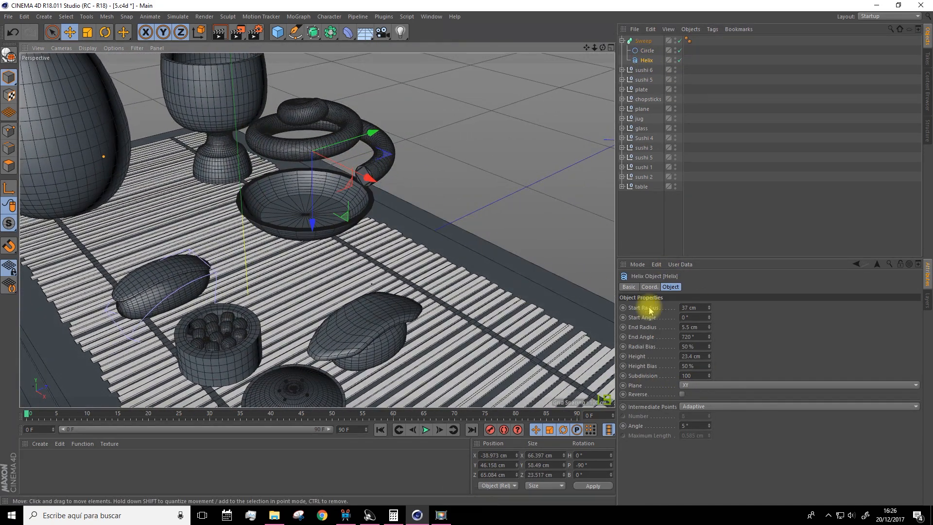
{"action": "left_click_drag", "start_coordinate": [709, 328], "coordinate": [709, 278]}
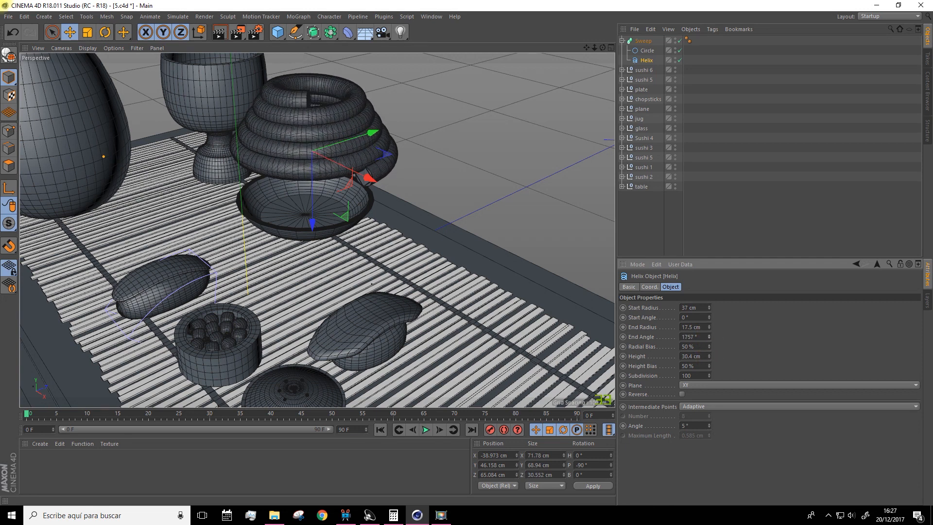
{"action": "left_click_drag", "start_coordinate": [709, 327], "coordinate": [708, 345]}
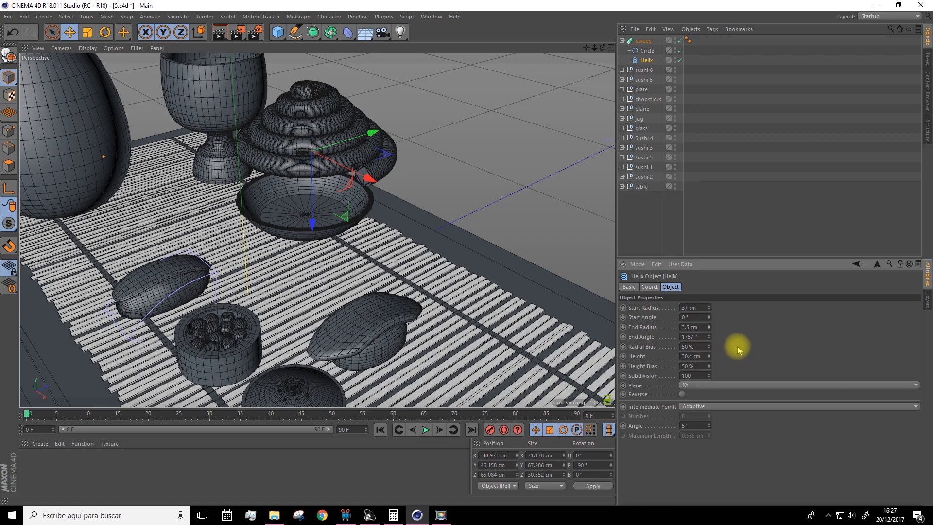
{"action": "left_click_drag", "start_coordinate": [447, 249], "coordinate": [427, 204], "text": "alt"}
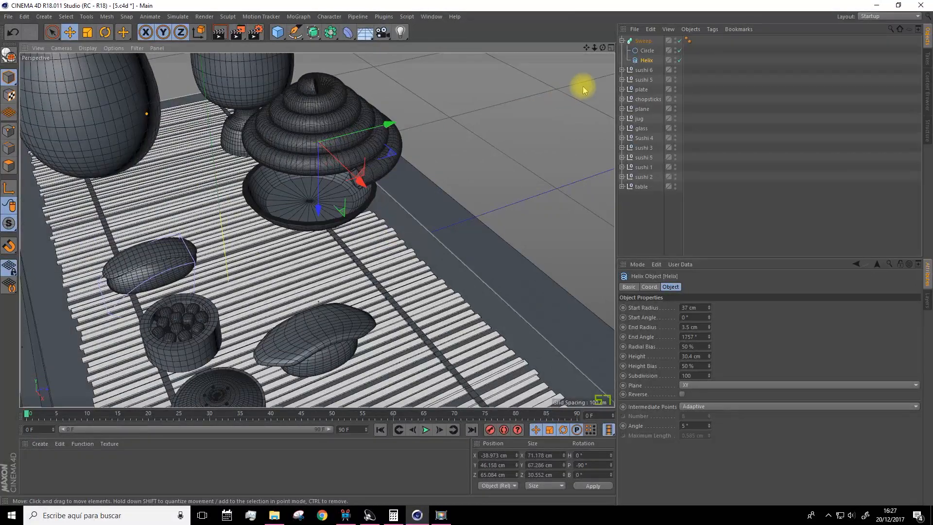
Give the sweep's start a Fillet Cap with 8 steps and a 5 cm radius
{"action": "left_click_drag", "start_coordinate": [585, 48], "coordinate": [619, 112]}
{"action": "scroll", "coordinate": [395, 157], "scroll_direction": "up", "scroll_amount": 4}
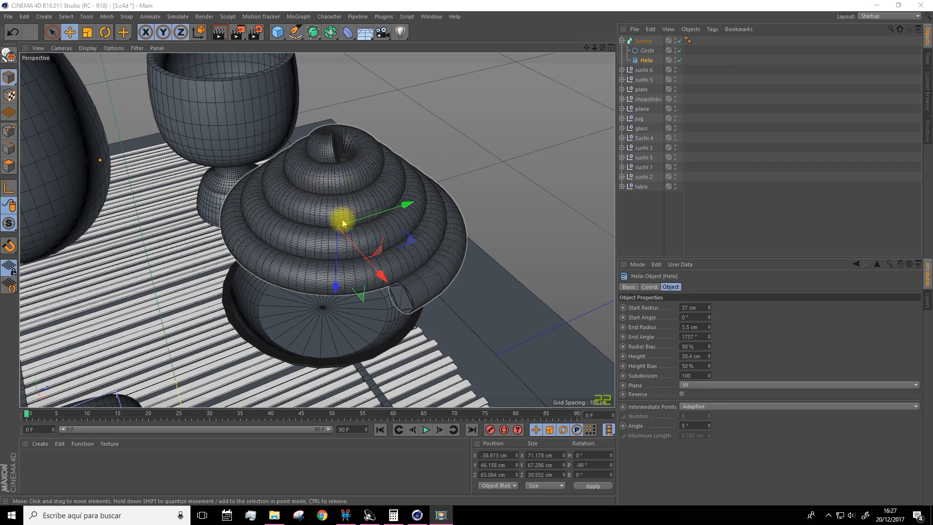
{"action": "left_click", "coordinate": [644, 40]}
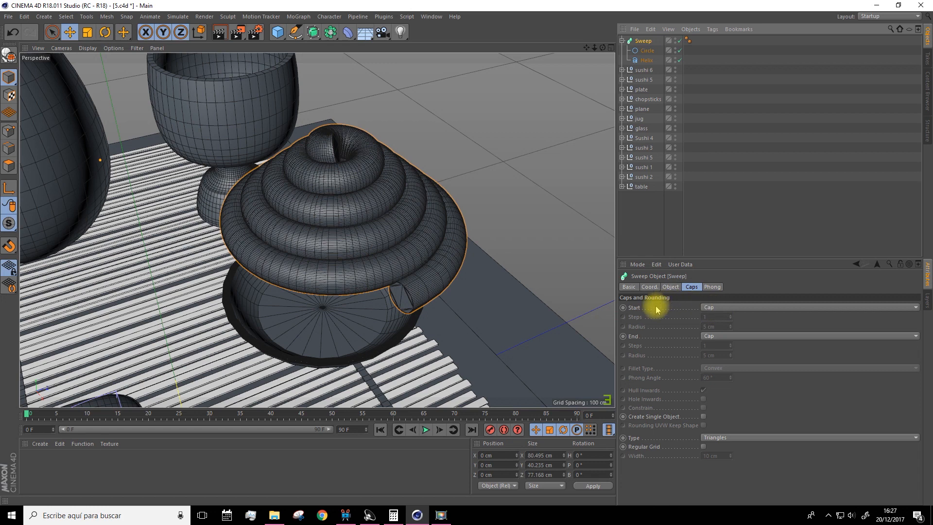
{"action": "left_click", "coordinate": [714, 308]}
{"action": "left_click", "coordinate": [715, 336]}
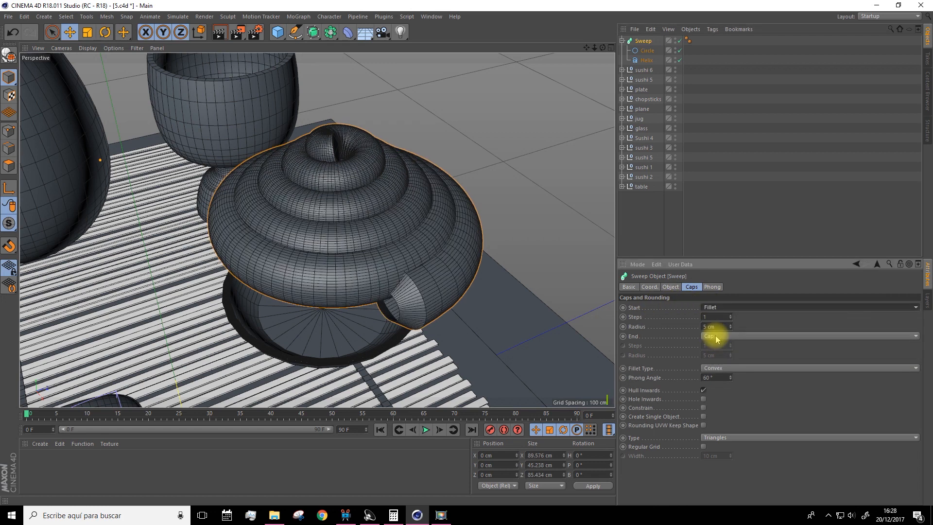
{"action": "left_click", "coordinate": [714, 308]}
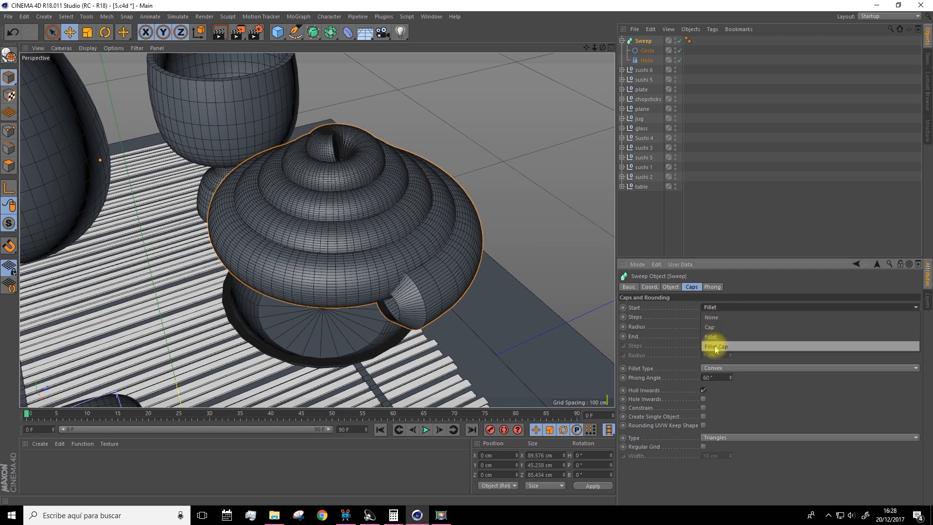
{"action": "left_click", "coordinate": [715, 347]}
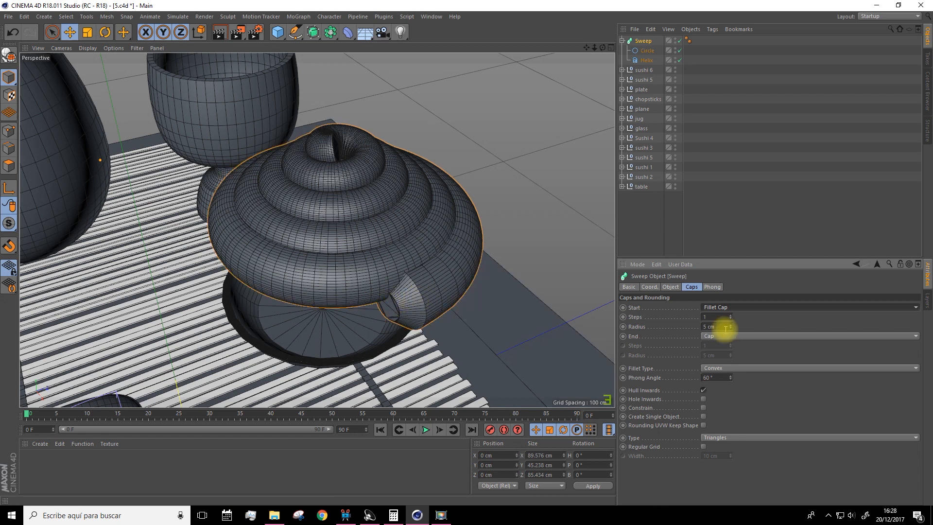
{"action": "mouse_move", "coordinate": [731, 328]}
{"action": "left_mouse_down"}
{"action": "mouse_move", "coordinate": [731, 339]}
{"action": "mouse_move", "coordinate": [732, 324]}
{"action": "left_mouse_up"}
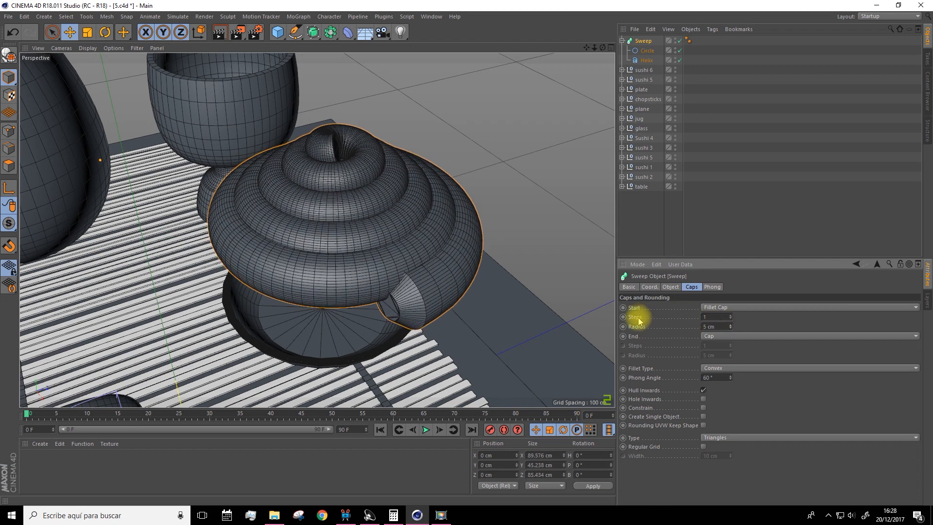
{"action": "left_click", "coordinate": [731, 328]}
{"action": "left_click", "coordinate": [730, 329]}
{"action": "left_click", "coordinate": [730, 328]}
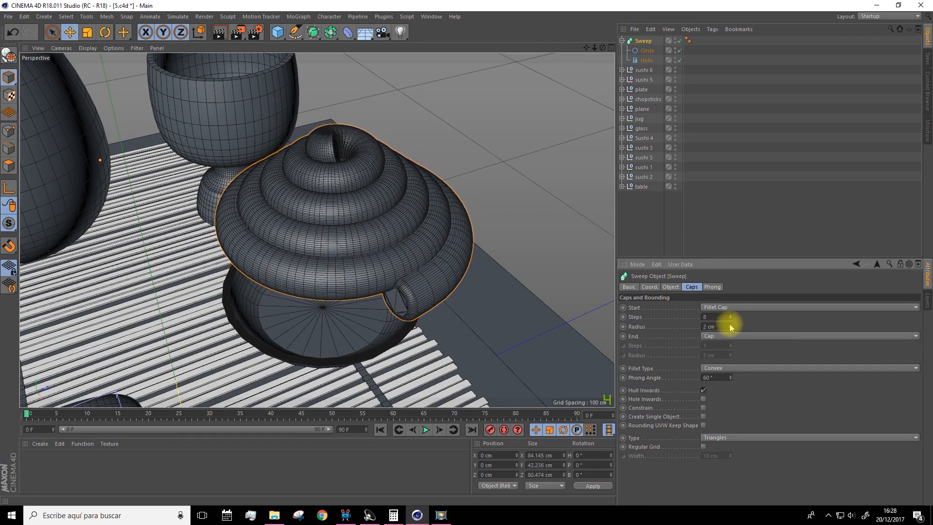
{"action": "left_click", "coordinate": [730, 325]}
{"action": "left_click", "coordinate": [730, 325]}
{"action": "left_click", "coordinate": [731, 325]}
{"action": "left_click_drag", "start_coordinate": [580, 291], "coordinate": [540, 287], "text": "alt"}
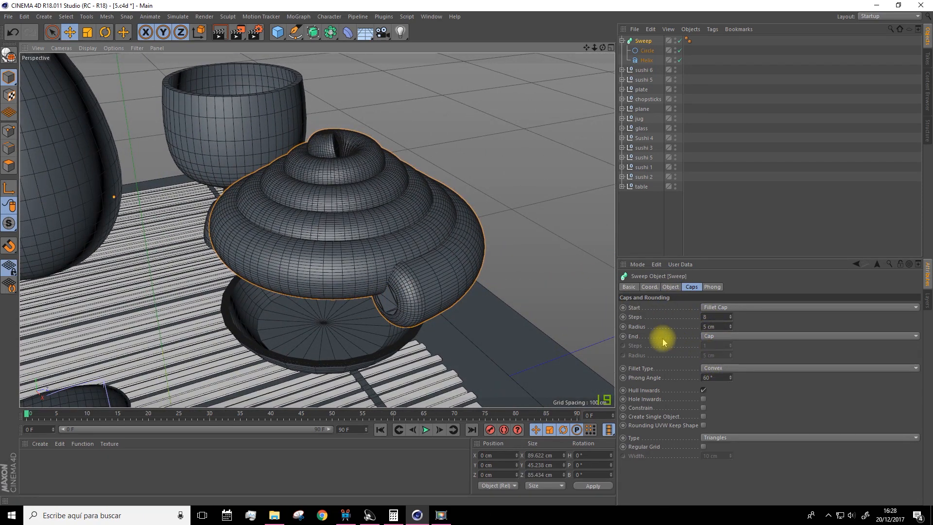
Give the sweep's end a Fillet Cap with 4 steps and a 3 cm radius
{"action": "left_click", "coordinate": [715, 339]}
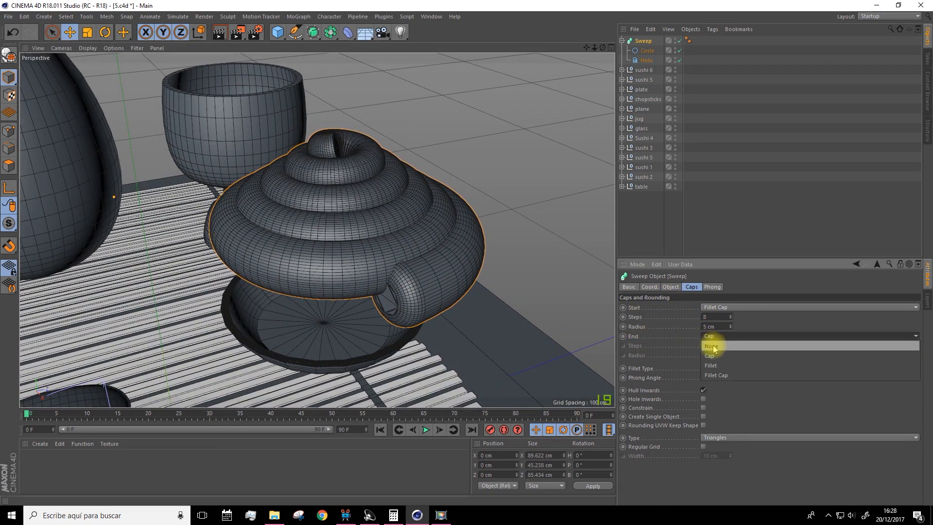
{"action": "left_click", "coordinate": [720, 375]}
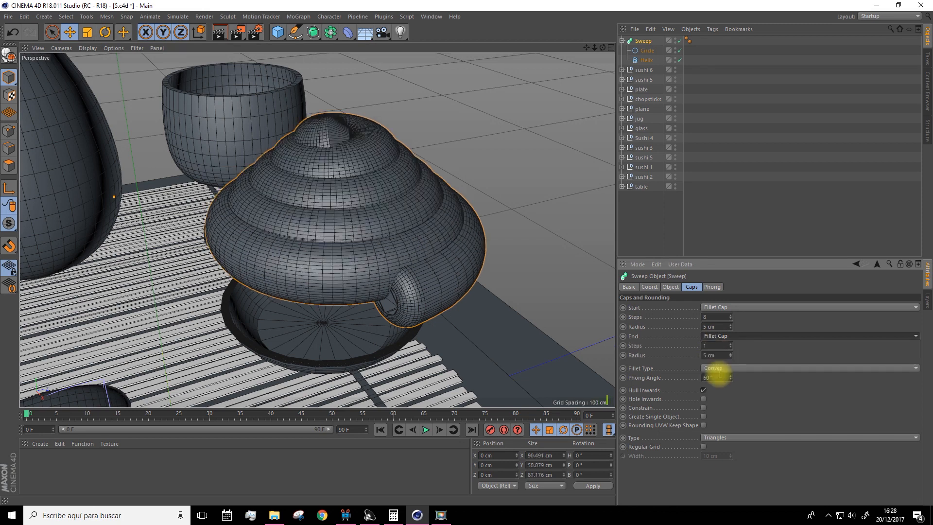
{"action": "left_click", "coordinate": [730, 344]}
{"action": "left_click", "coordinate": [730, 344]}
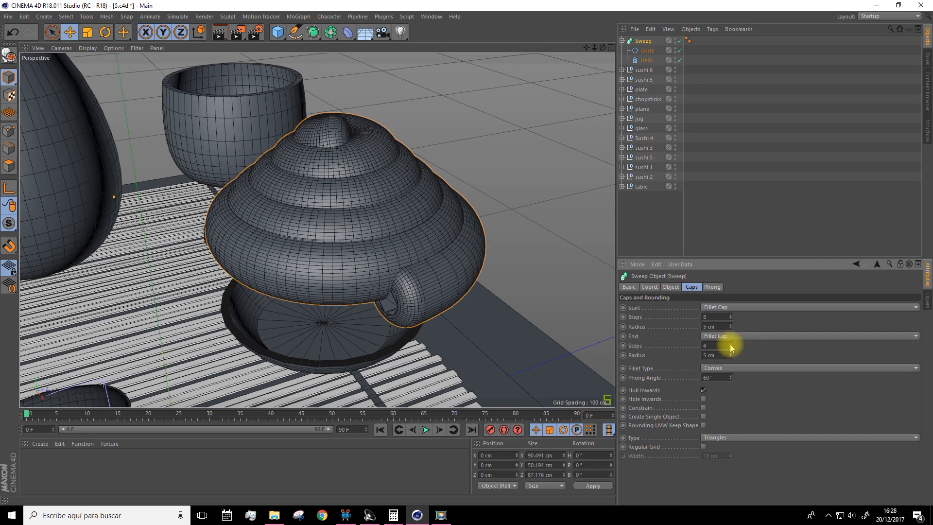
{"action": "left_click", "coordinate": [730, 357]}
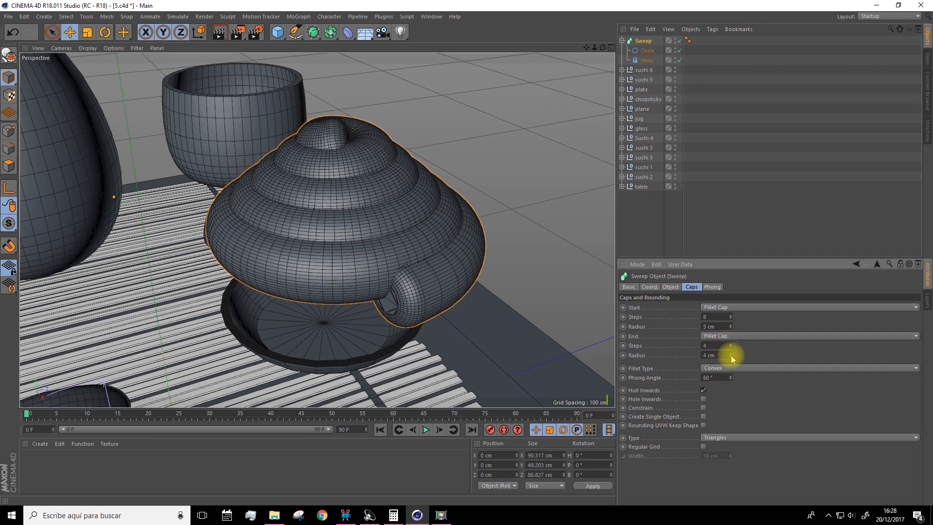
{"action": "left_click", "coordinate": [730, 358]}
Scale the whole sweep down uniformly to about 41 cm wide
{"action": "mouse_move", "coordinate": [600, 235]}
{"action": "left_mouse_down", "text": "alt"}
{"action": "mouse_move", "coordinate": [569, 257]}
{"action": "mouse_move", "coordinate": [501, 212]}
{"action": "mouse_move", "coordinate": [610, 246]}
{"action": "mouse_move", "coordinate": [616, 235]}
{"action": "left_mouse_up", "text": "alt"}
{"action": "left_click_drag", "start_coordinate": [603, 362], "coordinate": [377, 137], "text": "alt"}
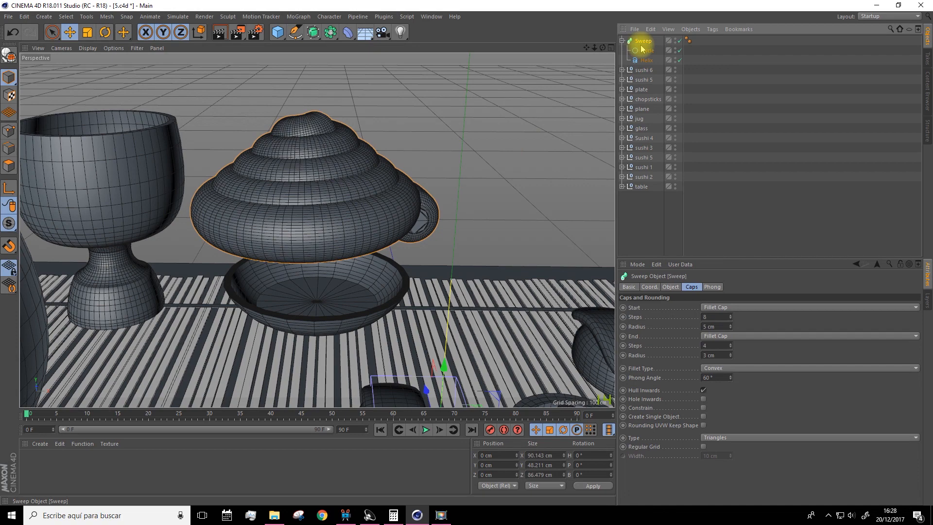
{"action": "left_click", "coordinate": [88, 32]}
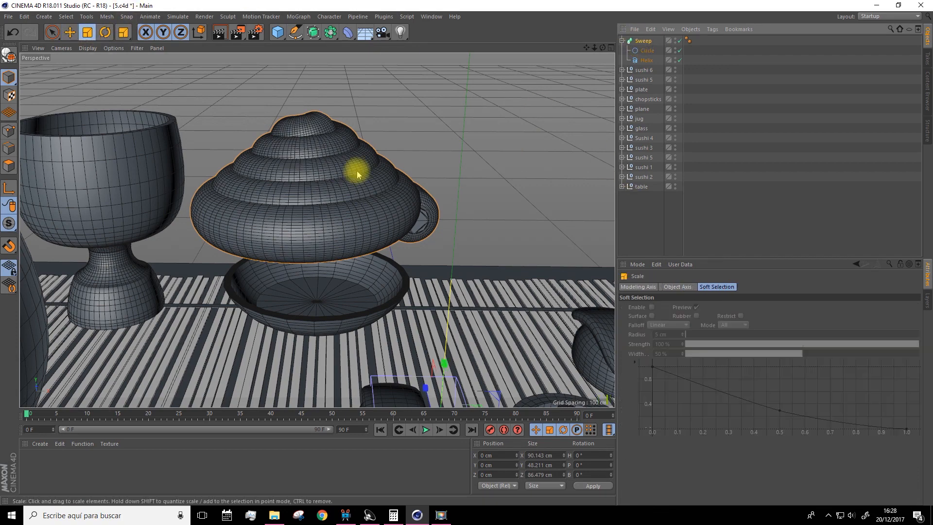
{"action": "left_click_drag", "start_coordinate": [462, 194], "coordinate": [272, 216]}
{"action": "left_click_drag", "start_coordinate": [349, 204], "coordinate": [233, 223], "text": "alt"}
Reposition only the sweep's axis onto the spiral mesh using axis editing
{"action": "left_click", "coordinate": [9, 188]}
{"action": "left_click", "coordinate": [70, 33]}
{"action": "left_click_drag", "start_coordinate": [325, 292], "coordinate": [324, 243]}
{"action": "left_click_drag", "start_coordinate": [384, 287], "coordinate": [418, 272]}
{"action": "left_click_drag", "start_coordinate": [486, 291], "coordinate": [444, 362], "text": "alt"}
{"action": "scroll", "coordinate": [381, 351], "scroll_direction": "up", "scroll_amount": 5}
{"action": "left_click", "coordinate": [9, 188]}
Move the sweep into the plate, to about X -40 cm, Y 21 cm and Z 60 cm
{"action": "left_click_drag", "start_coordinate": [402, 166], "coordinate": [491, 133]}
{"action": "left_click_drag", "start_coordinate": [469, 229], "coordinate": [442, 168]}
{"action": "left_click_drag", "start_coordinate": [427, 243], "coordinate": [408, 145], "text": "alt"}
{"action": "left_click_drag", "start_coordinate": [330, 122], "coordinate": [330, 167]}
{"action": "left_click_drag", "start_coordinate": [389, 233], "coordinate": [335, 311], "text": "alt"}
{"action": "left_click_drag", "start_coordinate": [358, 262], "coordinate": [375, 260]}
{"action": "left_click_drag", "start_coordinate": [285, 329], "coordinate": [285, 314]}
{"action": "left_click_drag", "start_coordinate": [283, 179], "coordinate": [283, 182]}
{"action": "left_click_drag", "start_coordinate": [340, 292], "coordinate": [437, 236], "text": "alt"}
{"action": "scroll", "coordinate": [437, 235], "scroll_direction": "down", "scroll_amount": 8}
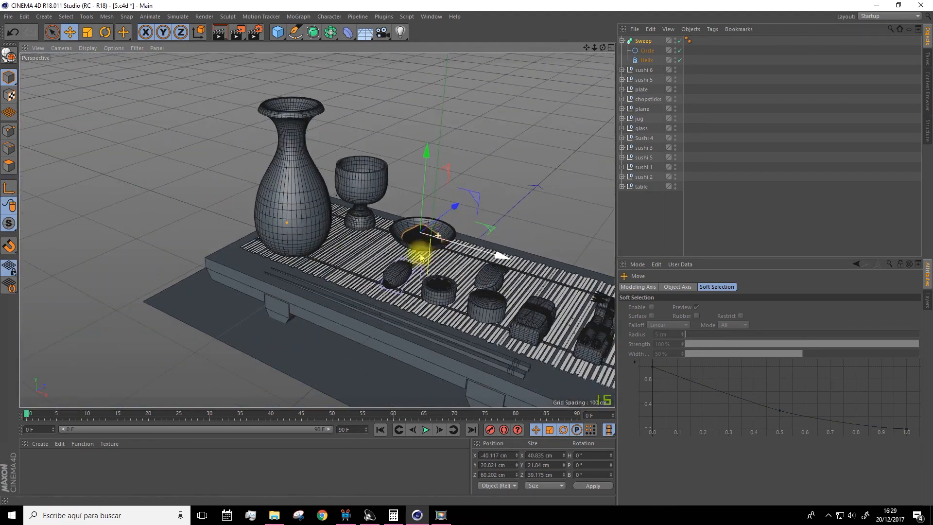
{"action": "scroll", "coordinate": [438, 249], "scroll_direction": "up", "scroll_amount": 4}
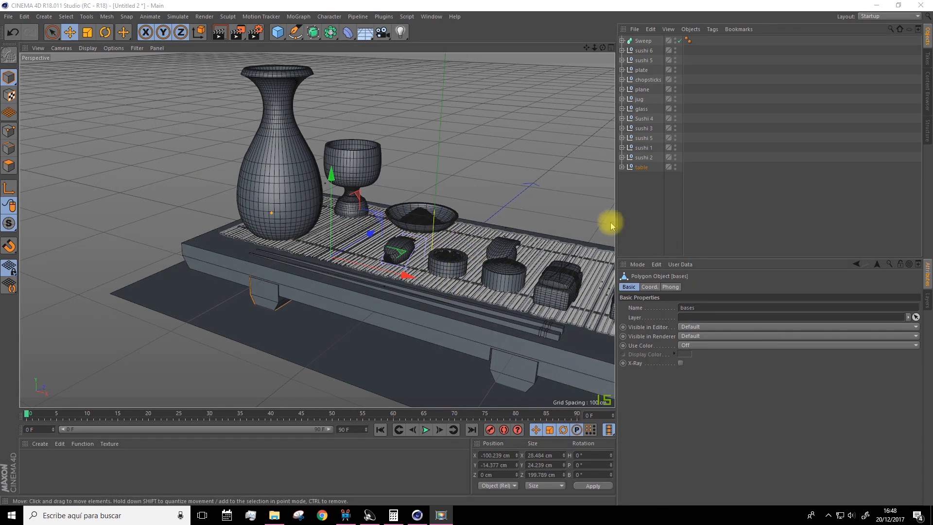
{"action": "left_click_drag", "start_coordinate": [493, 229], "coordinate": [483, 236], "text": "alt"}
{"action": "left_click", "coordinate": [666, 231]}
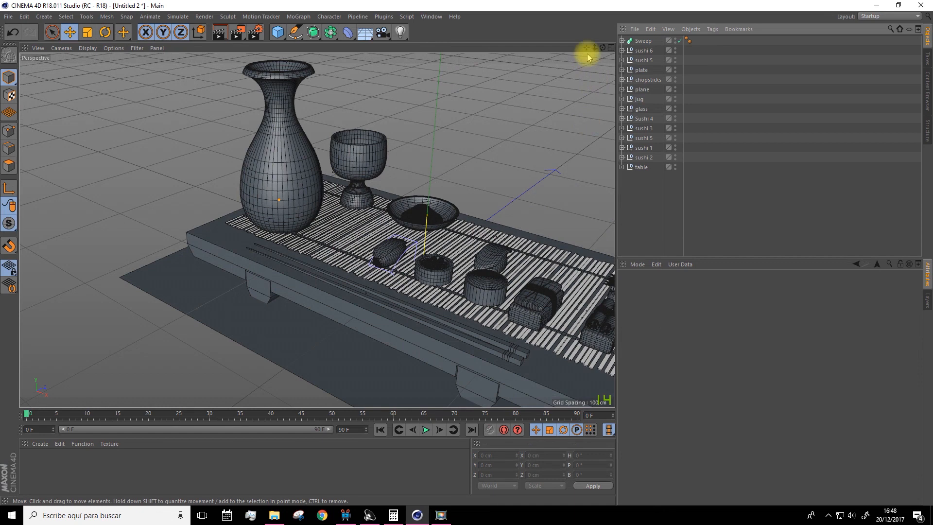
{"action": "left_click_drag", "start_coordinate": [585, 47], "coordinate": [469, 257]}
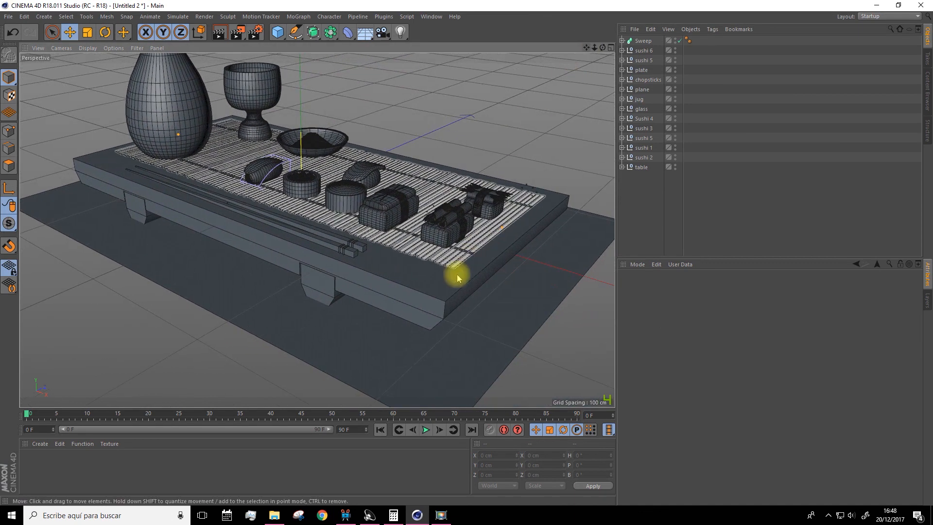
Add a Bevel deformer to the table's top polygon object inside the table's Boole group
{"action": "left_click", "coordinate": [418, 284]}
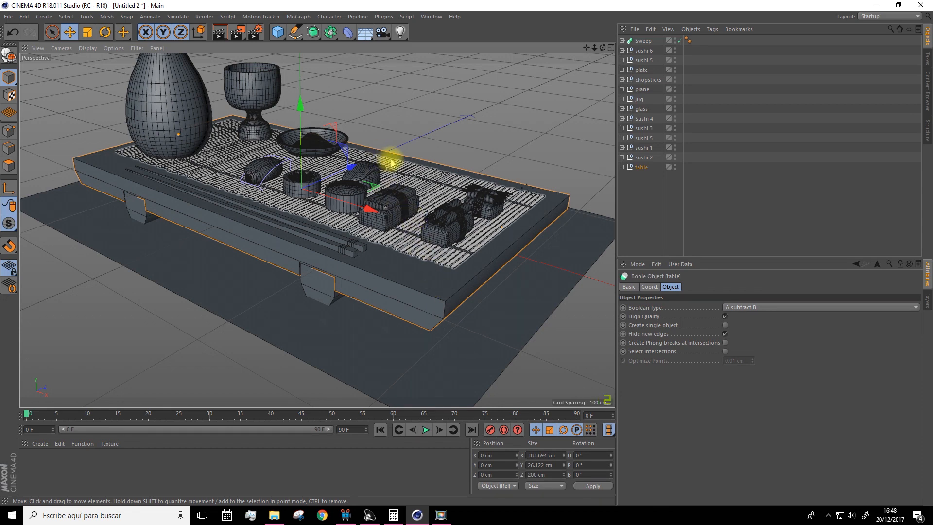
{"action": "left_click", "coordinate": [352, 38]}
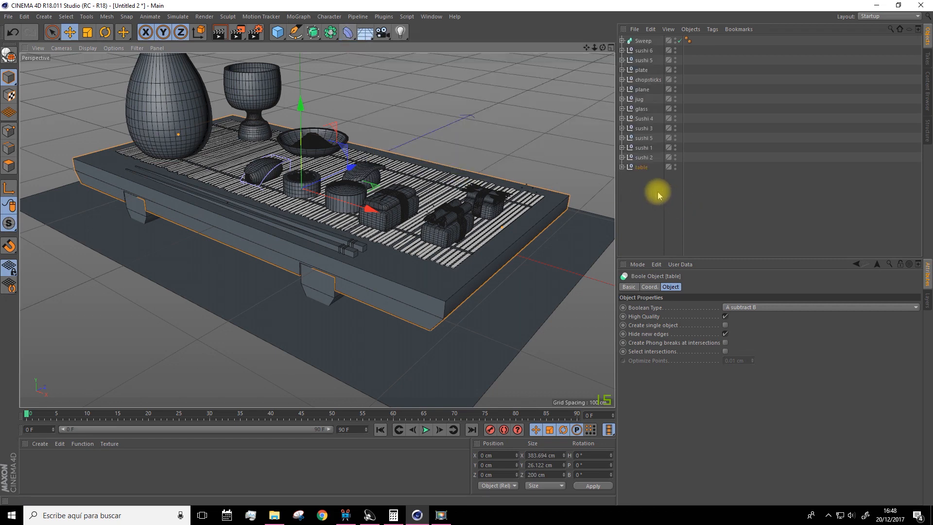
{"action": "left_click", "coordinate": [622, 167]}
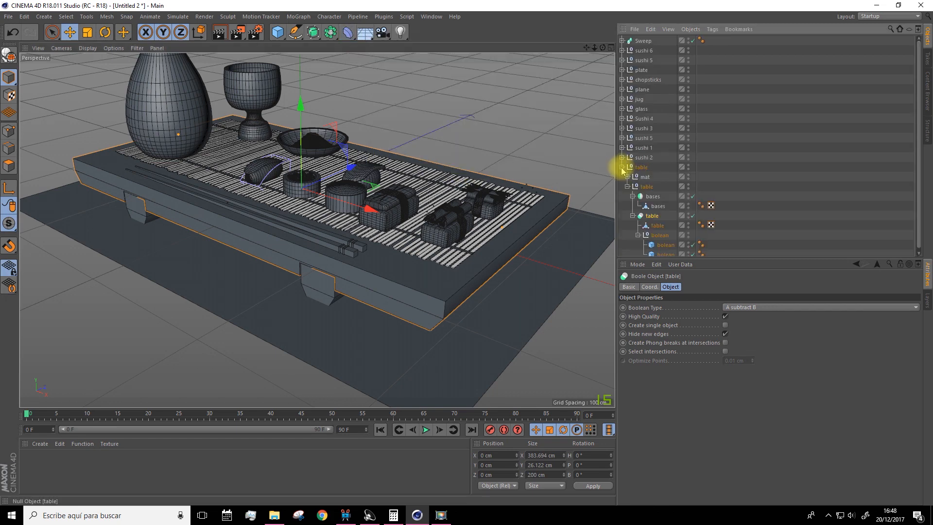
{"action": "left_click", "coordinate": [655, 223]}
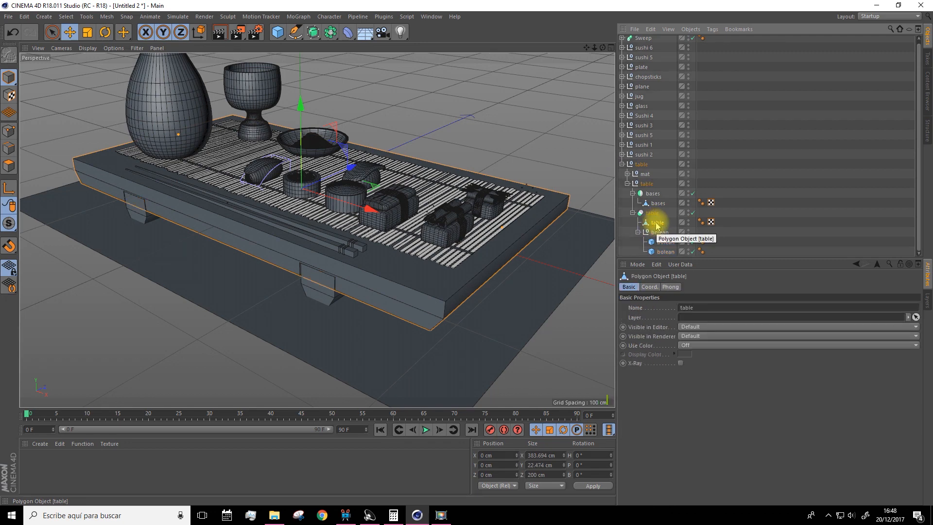
{"action": "left_click", "coordinate": [347, 32], "text": "alt"}
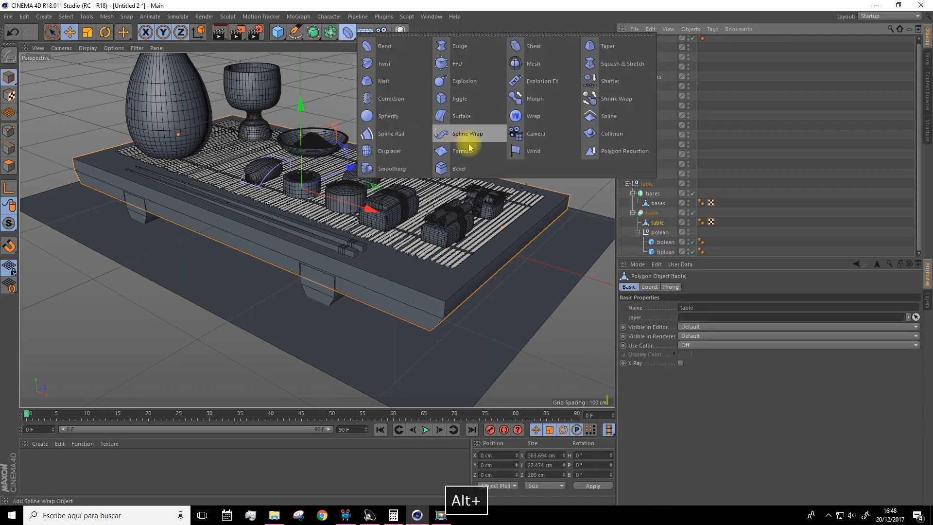
{"action": "left_click", "coordinate": [459, 169]}
{"action": "scroll", "coordinate": [433, 293], "scroll_direction": "up", "scroll_amount": 5}
{"action": "mouse_move", "coordinate": [454, 311]}
{"action": "left_mouse_down", "text": "alt"}
{"action": "mouse_move", "coordinate": [483, 285]}
{"action": "mouse_move", "coordinate": [380, 286]}
{"action": "mouse_move", "coordinate": [447, 307]}
{"action": "left_mouse_up", "text": "alt"}
{"action": "scroll", "coordinate": [327, 276], "scroll_direction": "down", "scroll_amount": 5}
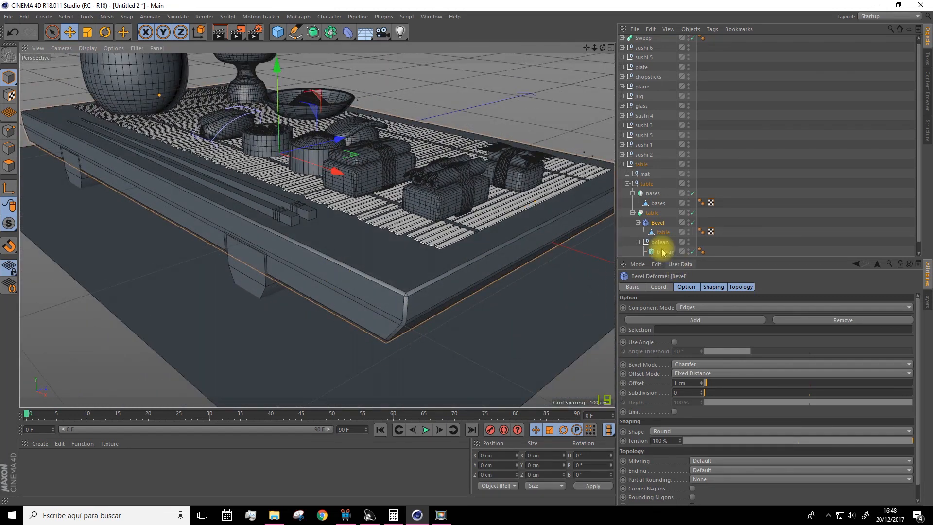
Add a Bevel deformer to the bases polygon object inside the table legs' symmetry
{"action": "left_click", "coordinate": [258, 279]}
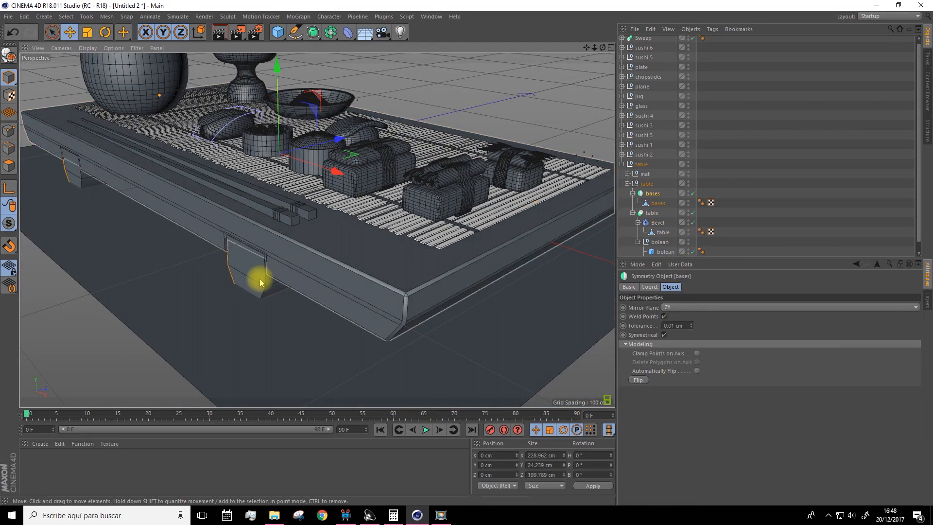
{"action": "left_click", "coordinate": [659, 204]}
{"action": "left_click_drag", "start_coordinate": [348, 33], "coordinate": [457, 168], "text": "alt"}
{"action": "left_click_drag", "start_coordinate": [282, 246], "coordinate": [311, 239], "text": "alt"}
Adjust the height of the bases symmetry under the table to about Y 1.6 cm
{"action": "left_click", "coordinate": [71, 32]}
{"action": "left_click", "coordinate": [652, 193]}
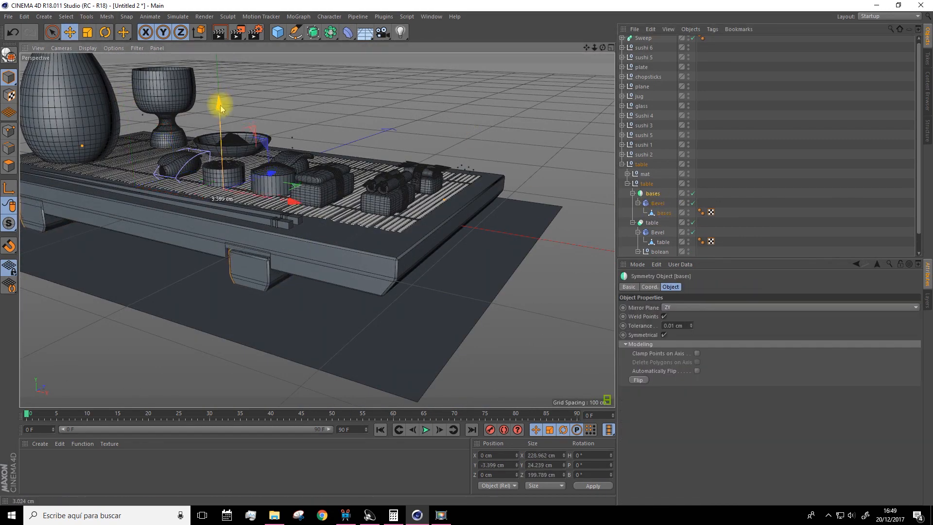
{"action": "left_click_drag", "start_coordinate": [219, 100], "coordinate": [219, 104]}
{"action": "left_click_drag", "start_coordinate": [249, 287], "coordinate": [290, 262], "text": "alt"}
{"action": "scroll", "coordinate": [291, 263], "scroll_direction": "up", "scroll_amount": 4}
{"action": "scroll", "coordinate": [291, 263], "scroll_direction": "up", "scroll_amount": 2}
{"action": "left_click_drag", "start_coordinate": [20, 107], "coordinate": [21, 94]}
{"action": "left_click_drag", "start_coordinate": [583, 243], "coordinate": [551, 247], "text": "alt"}
{"action": "scroll", "coordinate": [688, 233], "scroll_direction": "down", "scroll_amount": 2}
{"action": "left_click_drag", "start_coordinate": [427, 204], "coordinate": [437, 253], "text": "alt"}
{"action": "scroll", "coordinate": [437, 253], "scroll_direction": "down", "scroll_amount": 4}
{"action": "scroll", "coordinate": [397, 191], "scroll_direction": "down", "scroll_amount": 3}
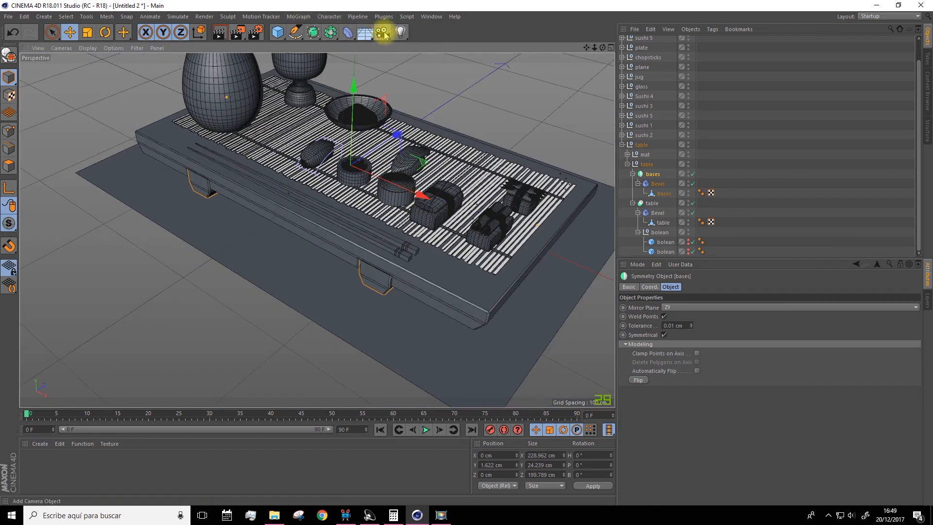
Add a Light and place it above and in front of the table, at about Y 171 cm and Z -219 cm
{"action": "left_click_drag", "start_coordinate": [401, 35], "coordinate": [419, 45]}
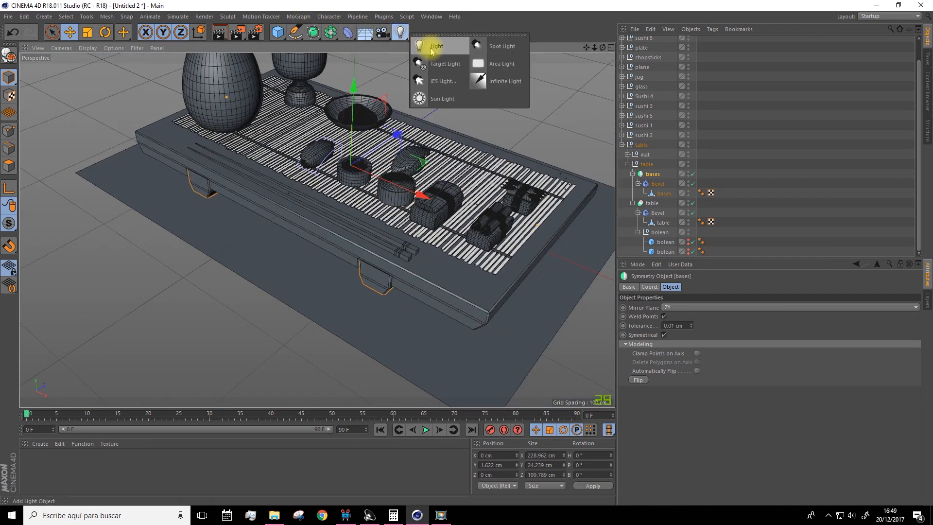
{"action": "left_click", "coordinate": [428, 49]}
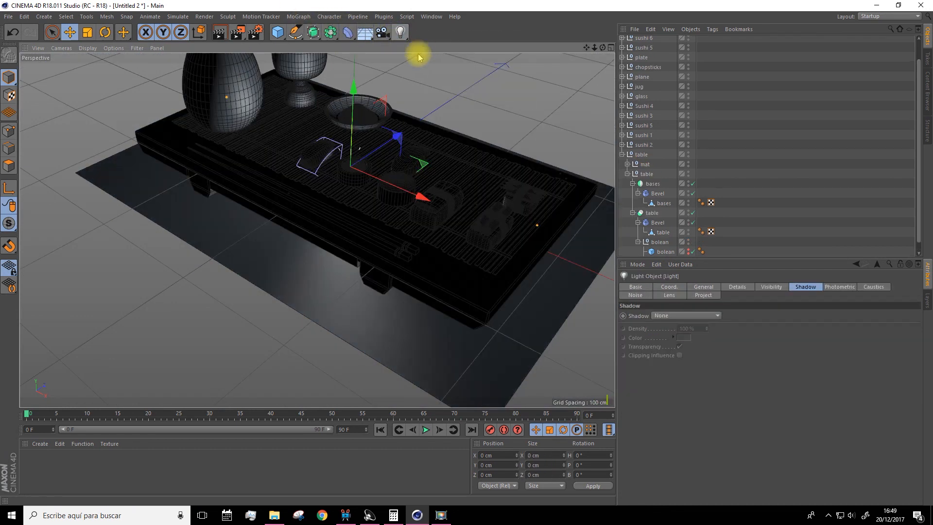
{"action": "left_click_drag", "start_coordinate": [355, 92], "coordinate": [358, 28]}
{"action": "left_click_drag", "start_coordinate": [400, 83], "coordinate": [96, 3]}
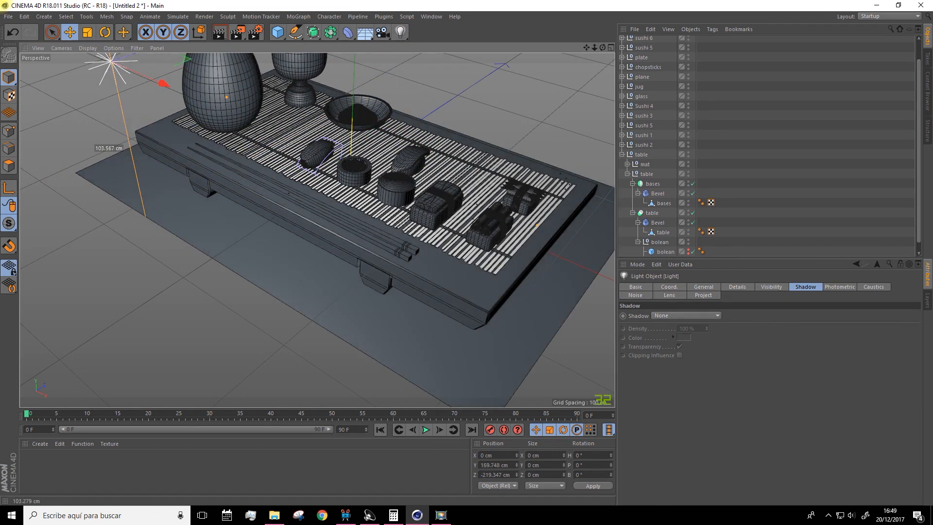
Render the view from different angles to check how the light falls on the table scene
{"action": "left_click_drag", "start_coordinate": [586, 47], "coordinate": [547, 127]}
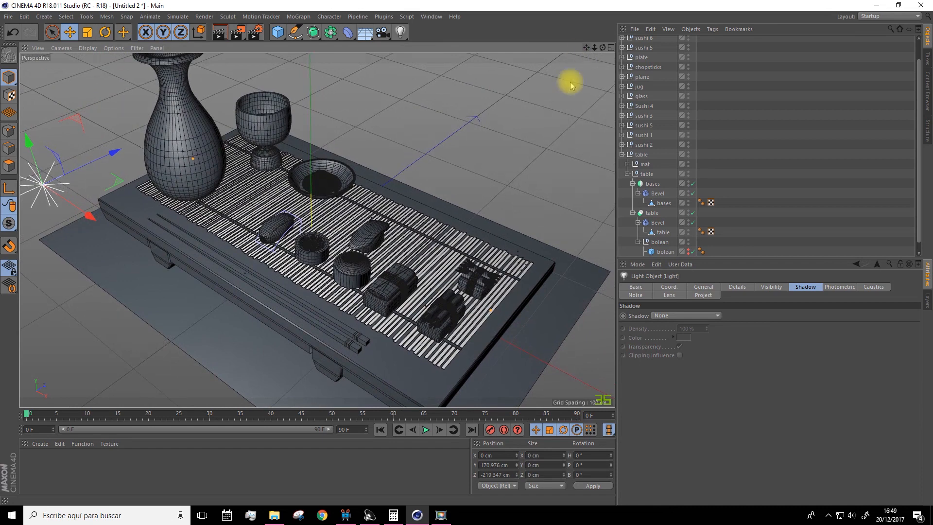
{"action": "scroll", "coordinate": [541, 117], "scroll_direction": "down", "scroll_amount": 3}
{"action": "left_click_drag", "start_coordinate": [587, 48], "coordinate": [567, 72]}
{"action": "left_click", "coordinate": [220, 32]}
{"action": "left_click_drag", "start_coordinate": [325, 294], "coordinate": [366, 224], "text": "alt"}
{"action": "left_click", "coordinate": [220, 32]}
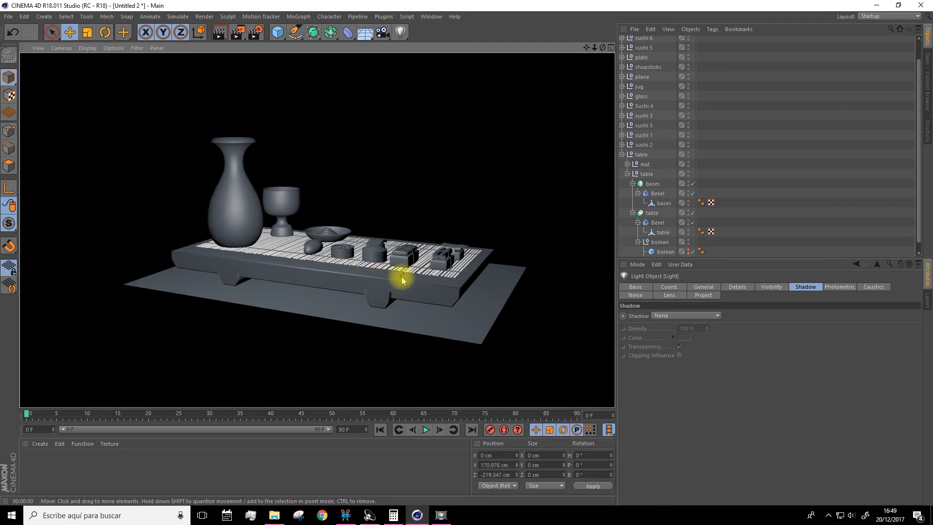
{"action": "mouse_move", "coordinate": [395, 241]}
{"action": "left_mouse_down", "text": "alt"}
{"action": "mouse_move", "coordinate": [395, 260]}
{"action": "mouse_move", "coordinate": [281, 267]}
{"action": "left_mouse_up", "text": "alt"}
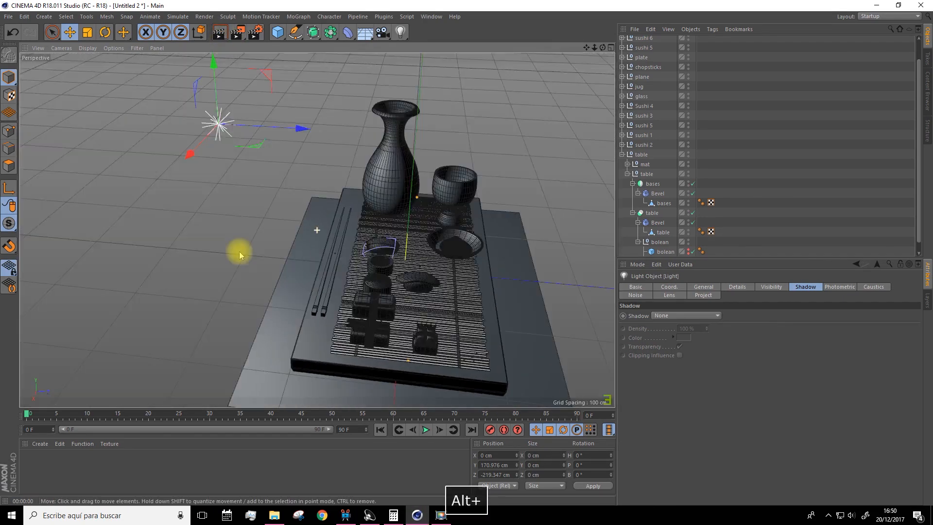
Duplicate the plate about 126 cm along X and take the copy out of the plate group
{"action": "left_click_drag", "start_coordinate": [240, 254], "coordinate": [382, 234], "text": "alt"}
{"action": "scroll", "coordinate": [382, 234], "scroll_direction": "up", "scroll_amount": 2}
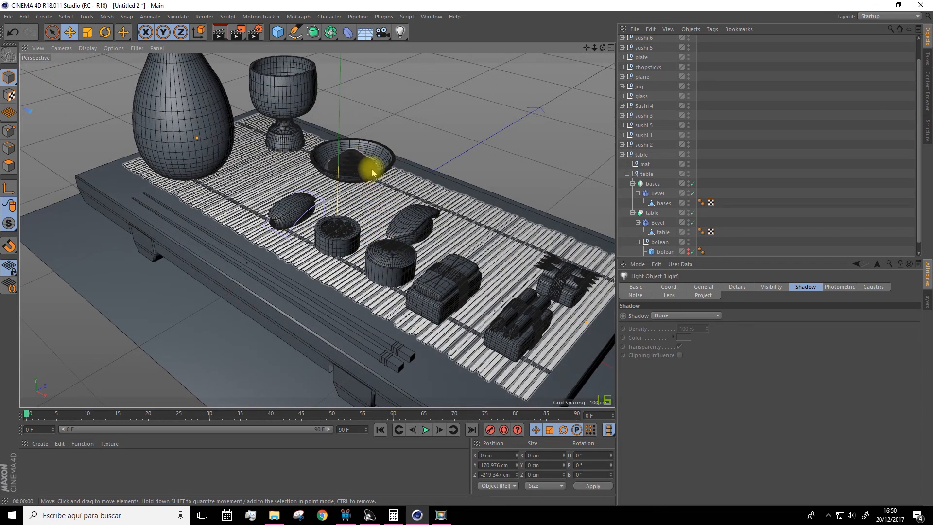
{"action": "left_click", "coordinate": [388, 166]}
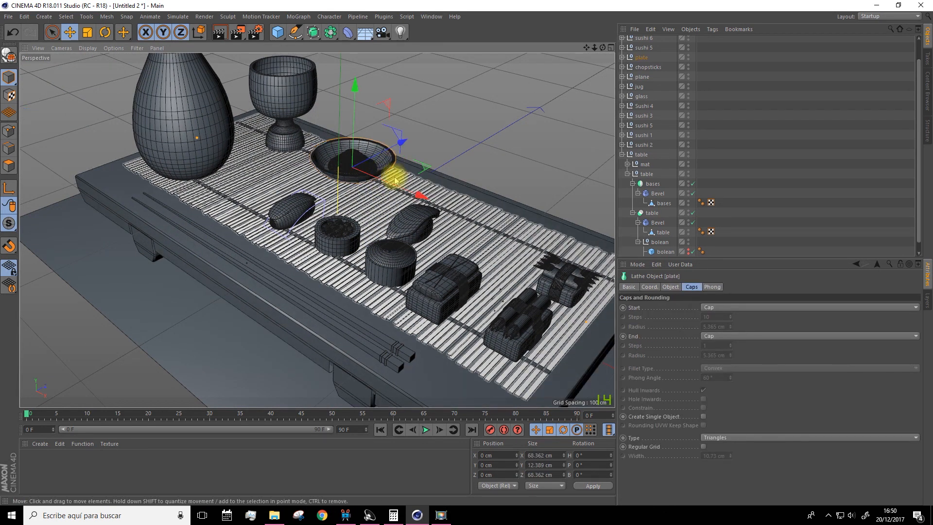
{"action": "left_click_drag", "start_coordinate": [431, 204], "coordinate": [571, 262], "text": "ctrl"}
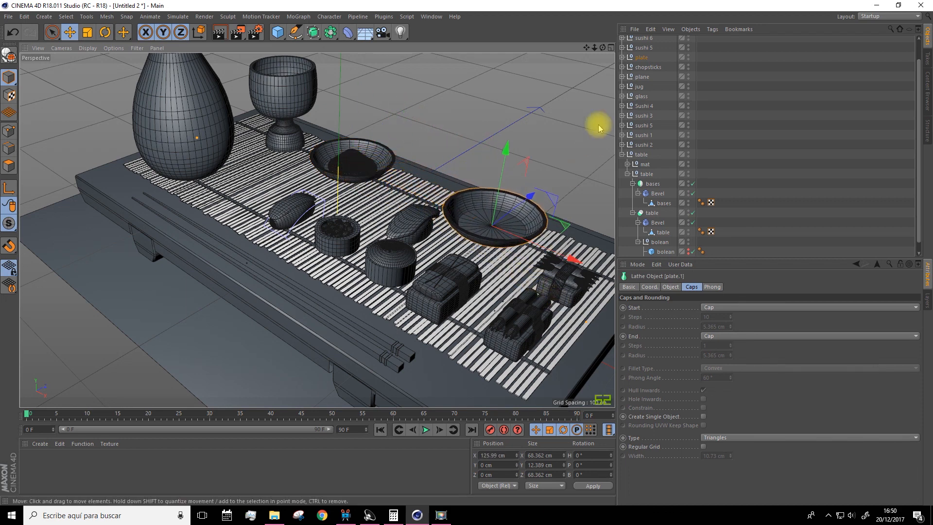
{"action": "left_click", "coordinate": [622, 57]}
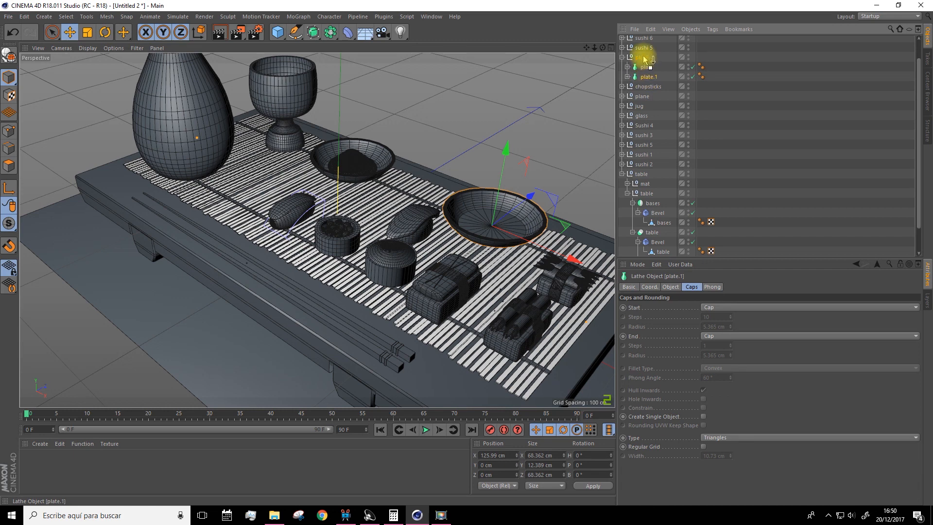
{"action": "left_click", "coordinate": [621, 67]}
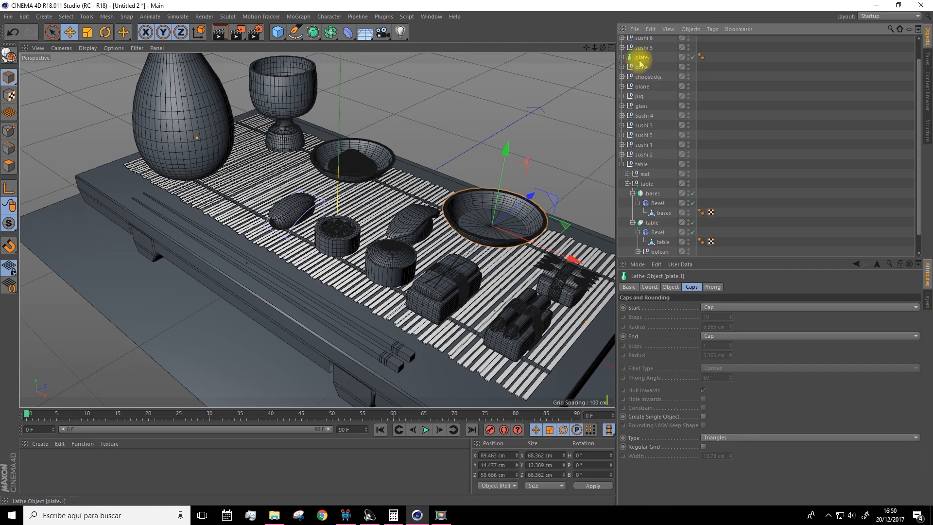
Group the copied plate in its own null and rename the group "plate 2"
{"action": "right_click", "coordinate": [641, 62]}
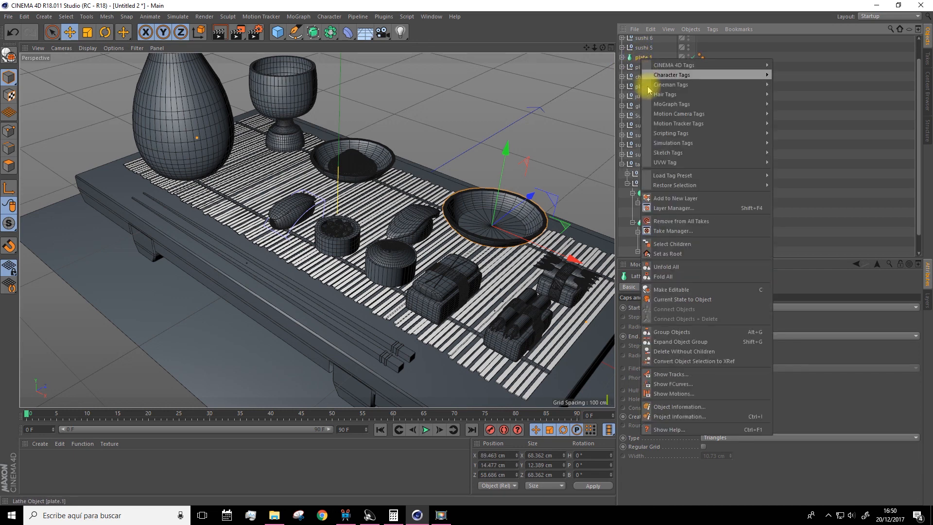
{"action": "left_click", "coordinate": [671, 332]}
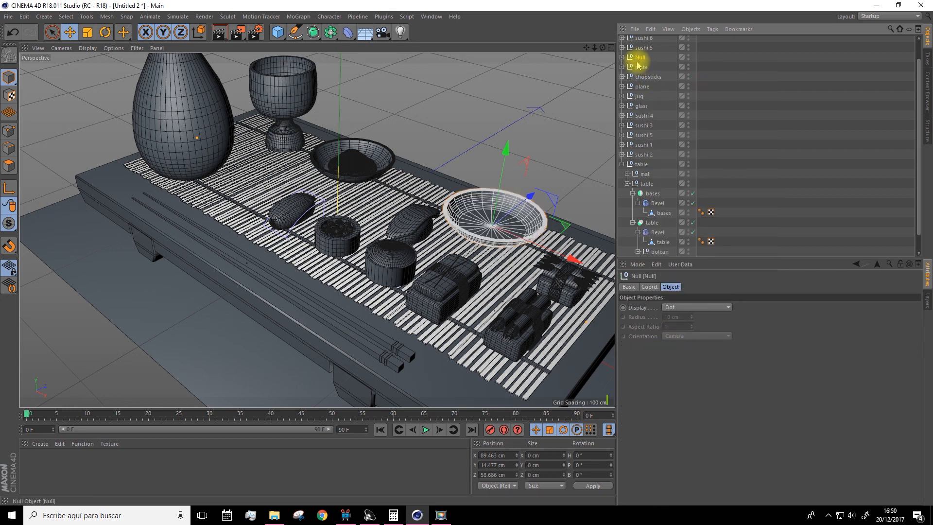
{"action": "double_click", "coordinate": [641, 58]}
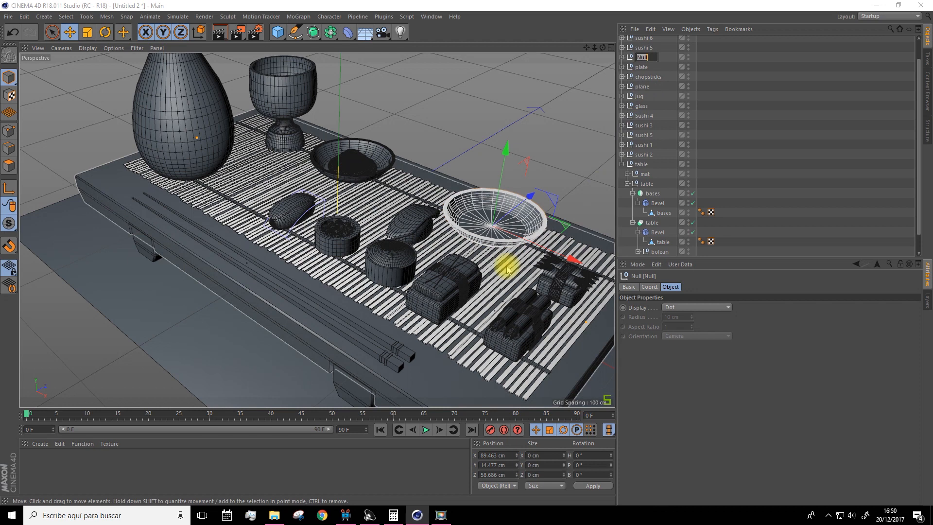
{"action": "key", "text": "Caps_Lock"}
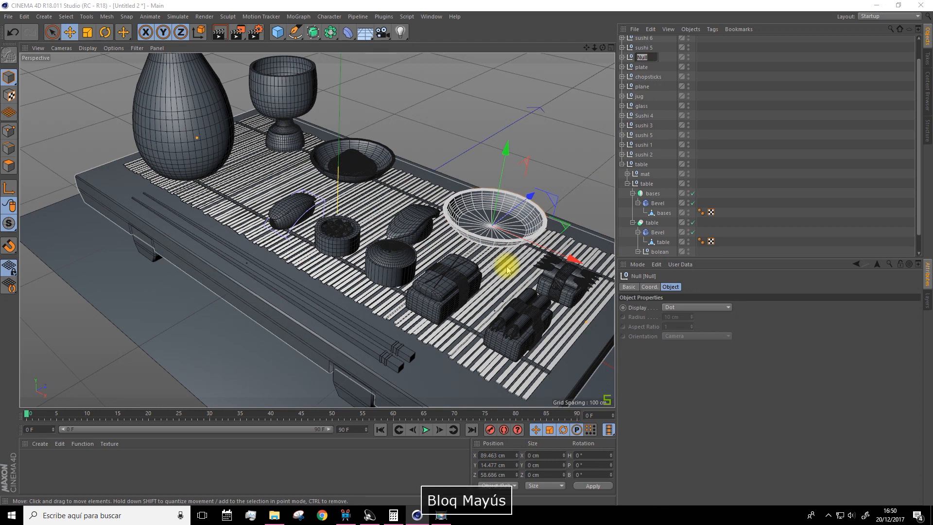
{"action": "type", "text": "pLA"}
{"action": "key", "text": "BackSpace"}
{"action": "key", "text": "BackSpace"}
{"action": "key", "text": "Caps_Lock"}
{"action": "type", "text": "lTE"}
{"action": "key", "text": "BackSpace"}
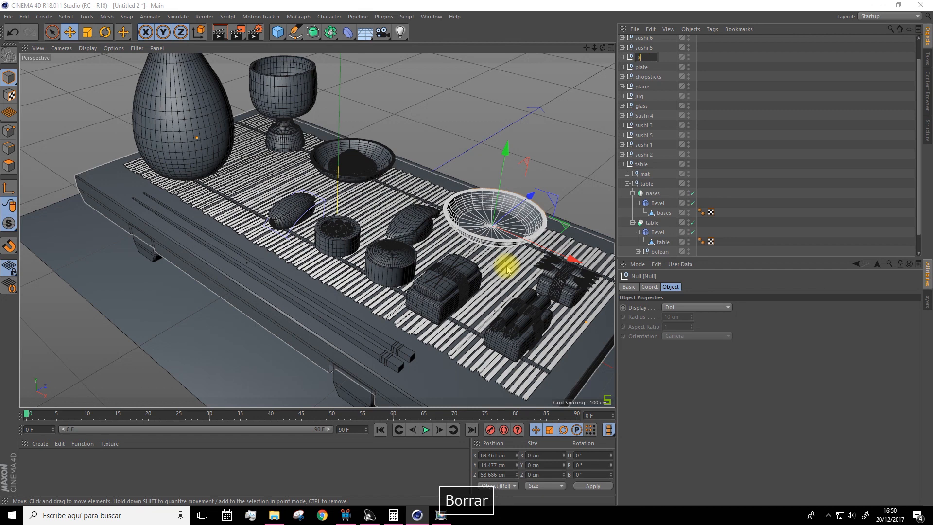
{"action": "key", "text": "Caps_Lock"}
{"action": "type", "text": "plate 2"}
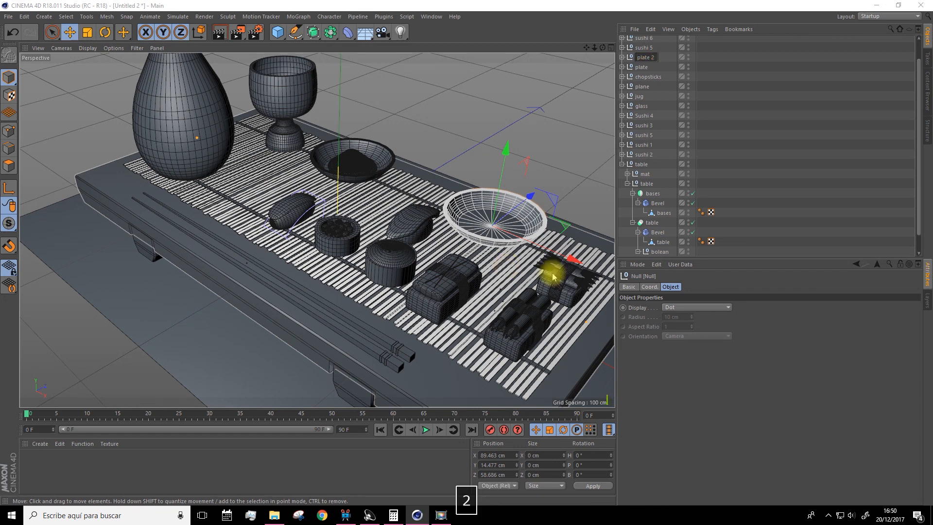
{"action": "left_click", "coordinate": [766, 152]}
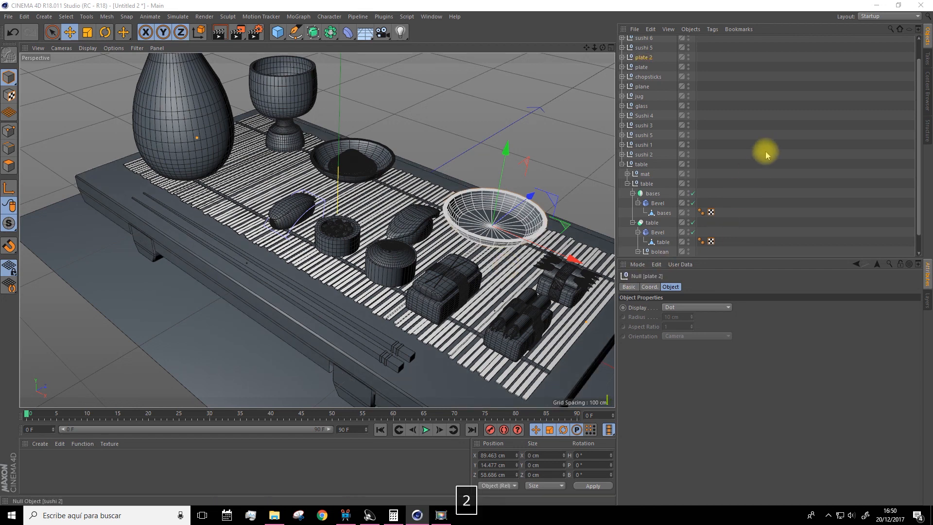
Scale the plate 2 group down uniformly and move it beside the original plate, to about X 27 cm
{"action": "left_click", "coordinate": [88, 33]}
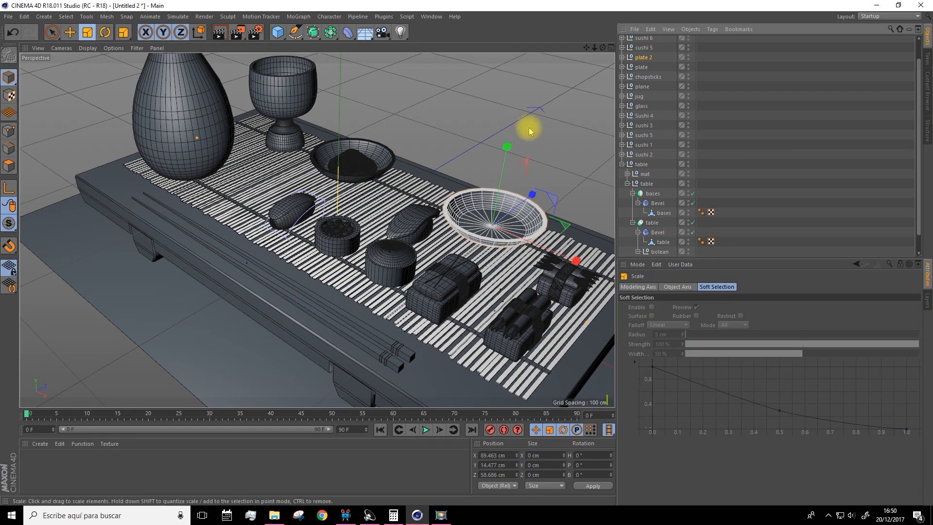
{"action": "left_click_drag", "start_coordinate": [553, 153], "coordinate": [457, 204]}
{"action": "left_click", "coordinate": [70, 32]}
{"action": "left_click_drag", "start_coordinate": [564, 263], "coordinate": [468, 214]}
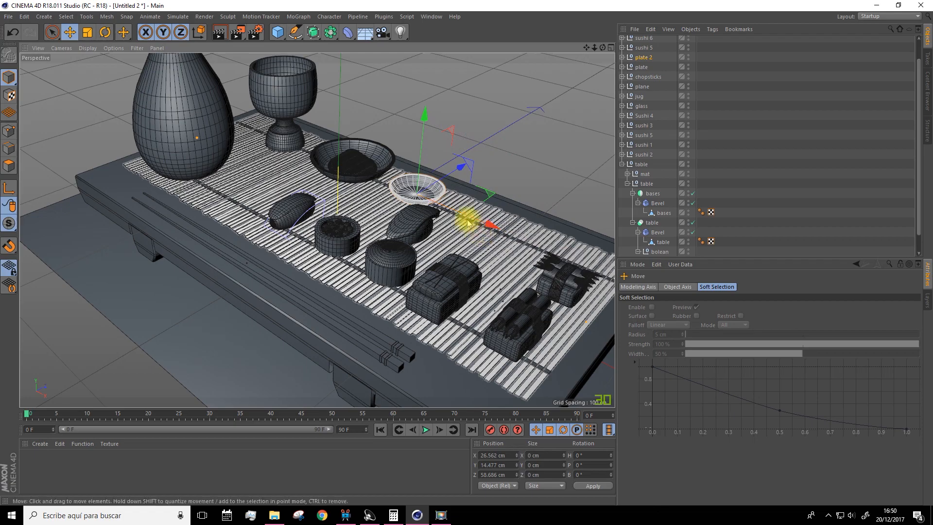
Lower the plate 2 group onto the mat, to Y 14.1 cm
{"action": "scroll", "coordinate": [443, 204], "scroll_direction": "up", "scroll_amount": 8}
{"action": "left_click_drag", "start_coordinate": [376, 99], "coordinate": [373, 105]}
{"action": "left_click_drag", "start_coordinate": [355, 165], "coordinate": [226, 99], "text": "alt"}
{"action": "left_click_drag", "start_coordinate": [311, 82], "coordinate": [312, 78]}
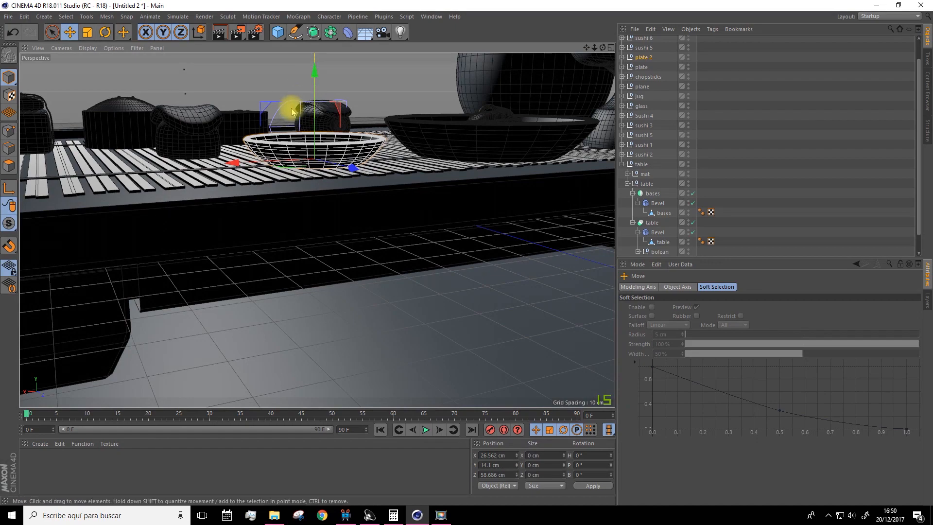
{"action": "scroll", "coordinate": [282, 127], "scroll_direction": "up", "scroll_amount": 5}
{"action": "left_click_drag", "start_coordinate": [283, 134], "coordinate": [284, 140], "text": "alt"}
{"action": "scroll", "coordinate": [373, 252], "scroll_direction": "down", "scroll_amount": 3}
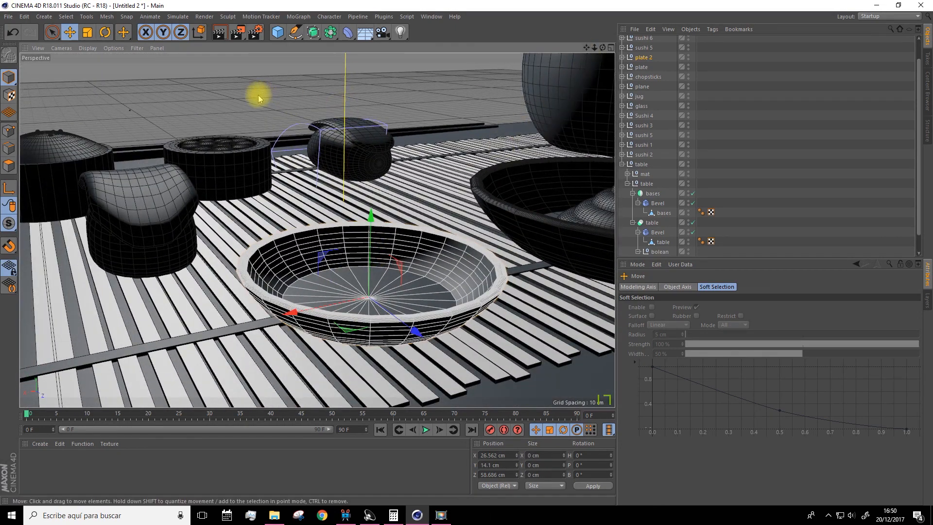
Convert the lathe plate inside the plate 2 group into an editable polygon object, with point mode active
{"action": "left_click_drag", "start_coordinate": [261, 91], "coordinate": [173, 104], "text": "alt"}
{"action": "left_click", "coordinate": [9, 130]}
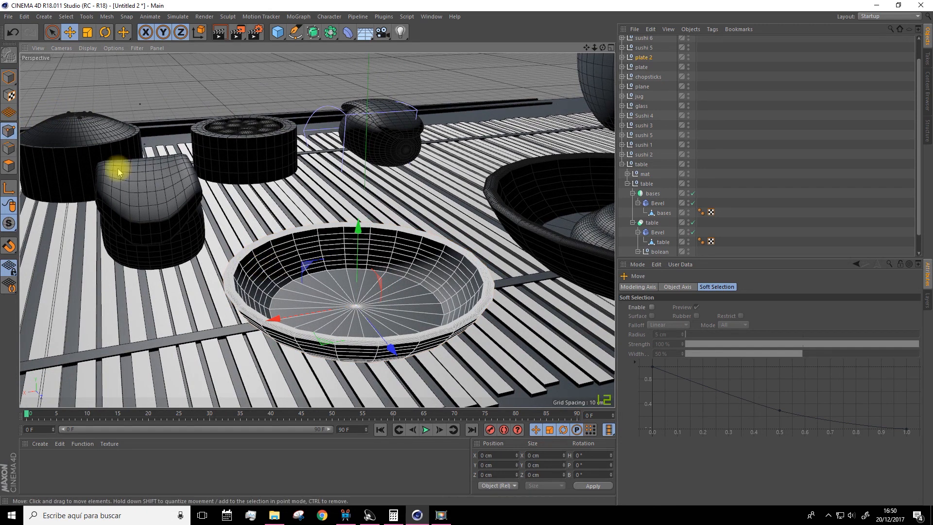
{"action": "left_click", "coordinate": [67, 20]}
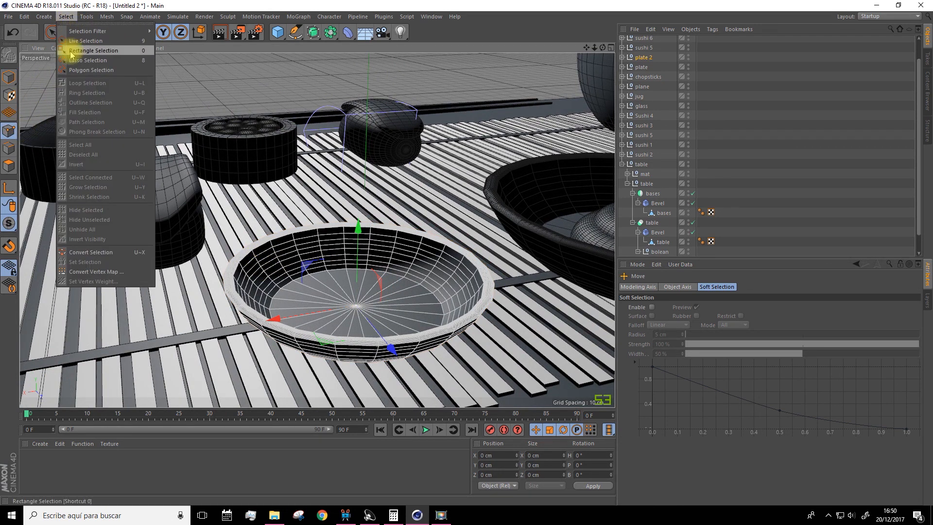
{"action": "left_click", "coordinate": [100, 5]}
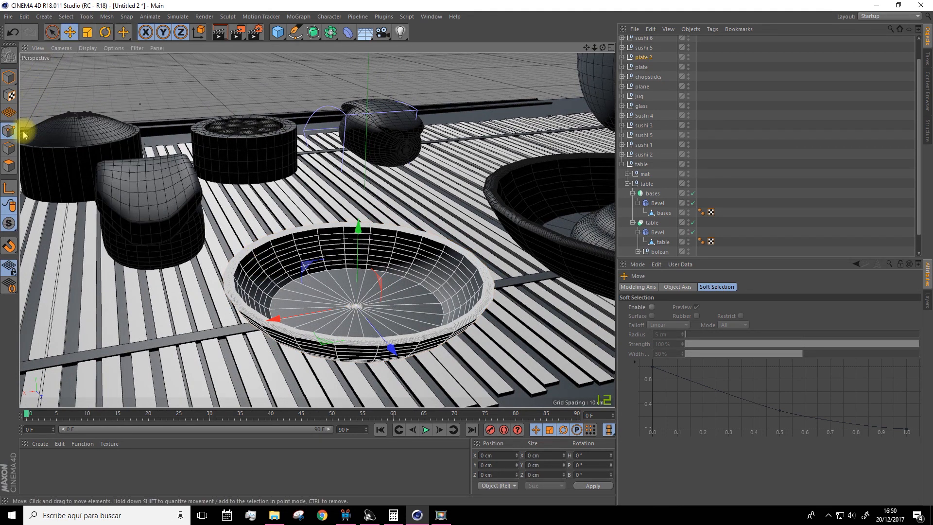
{"action": "left_click", "coordinate": [622, 56]}
{"action": "left_click", "coordinate": [648, 67]}
{"action": "left_click", "coordinate": [627, 67]}
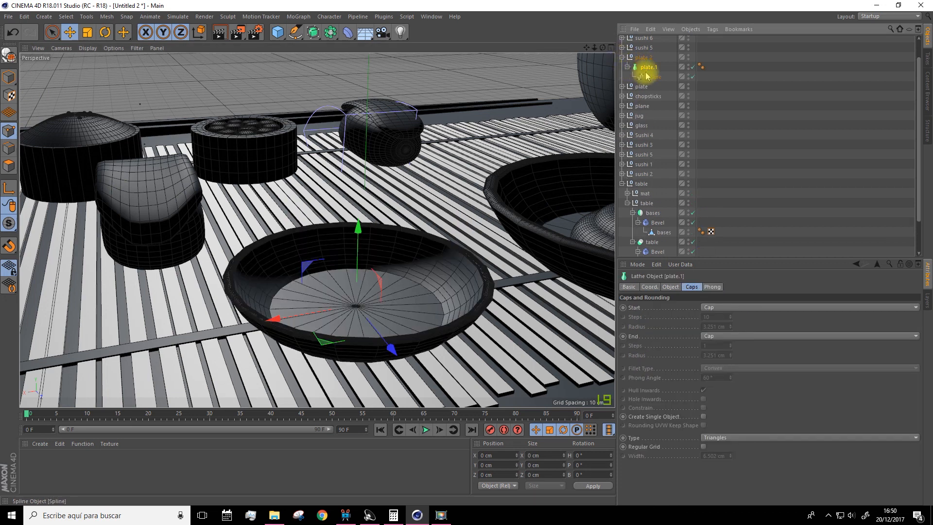
{"action": "left_click", "coordinate": [9, 57]}
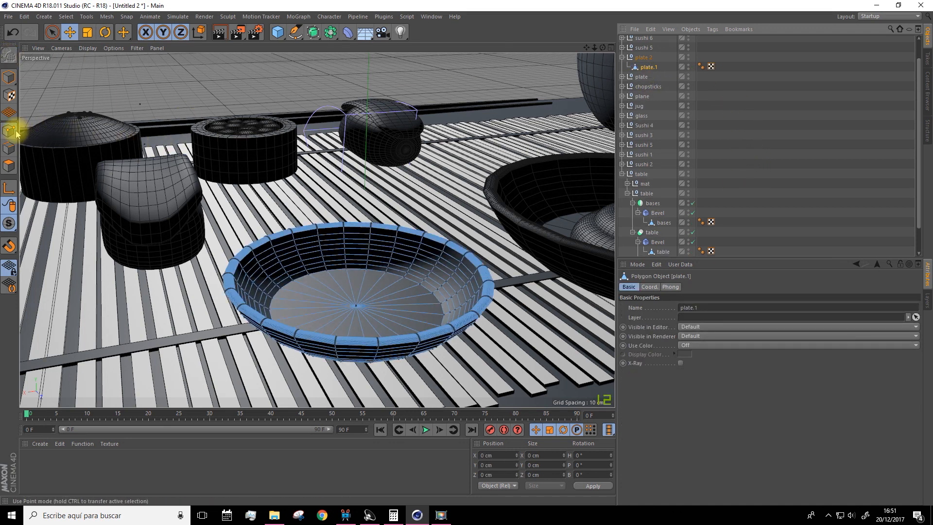
Loop-select a ring of points around the small plate's inner wall and weld them into one point at the centre
{"action": "left_click", "coordinate": [66, 16]}
{"action": "left_click", "coordinate": [79, 83]}
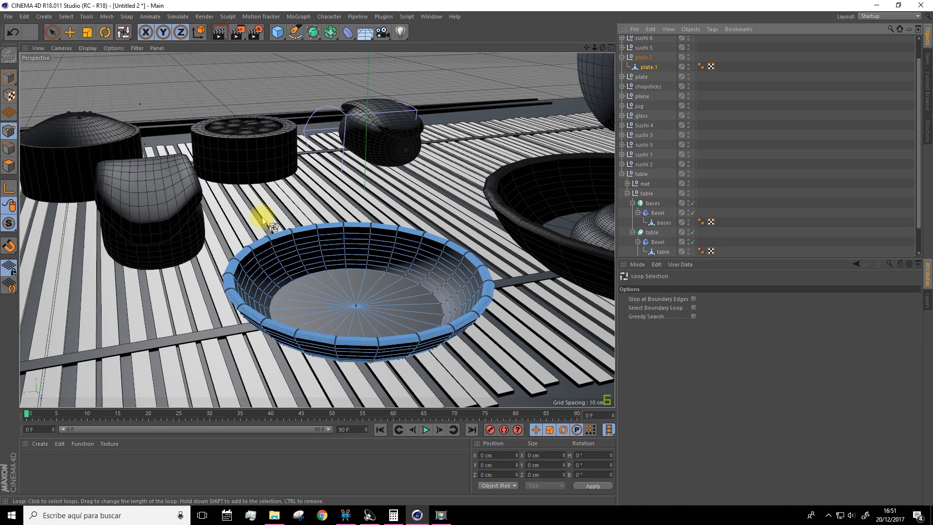
{"action": "left_click", "coordinate": [298, 261], "text": "shift"}
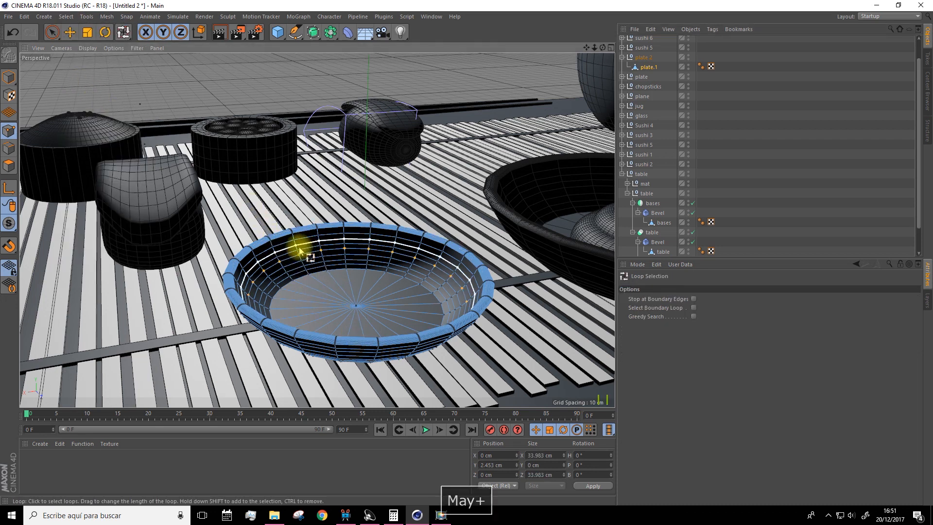
{"action": "scroll", "coordinate": [300, 257], "scroll_direction": "up", "scroll_amount": 3}
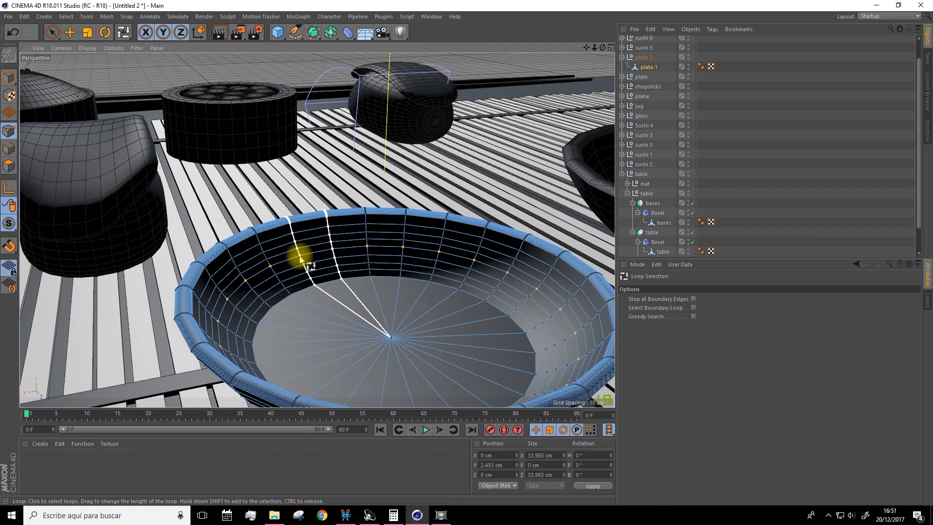
{"action": "right_click", "coordinate": [300, 259]}
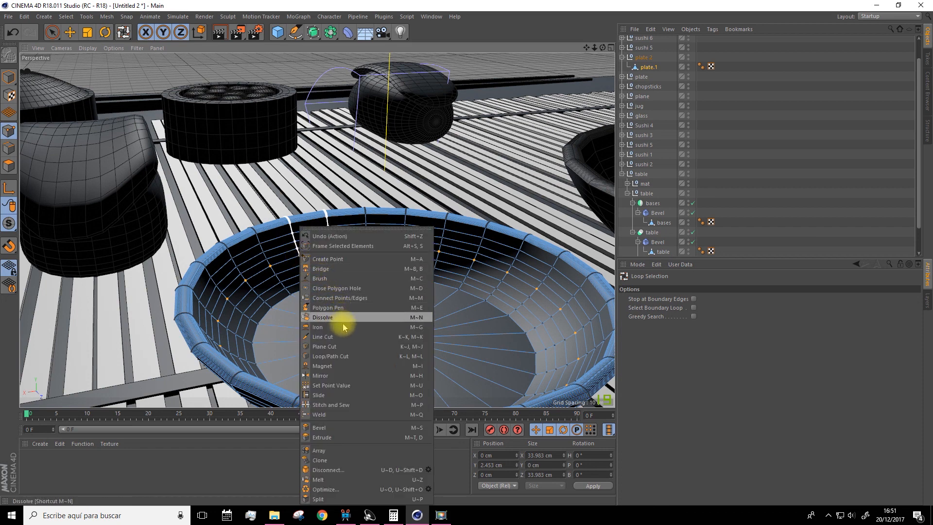
{"action": "left_click", "coordinate": [317, 415]}
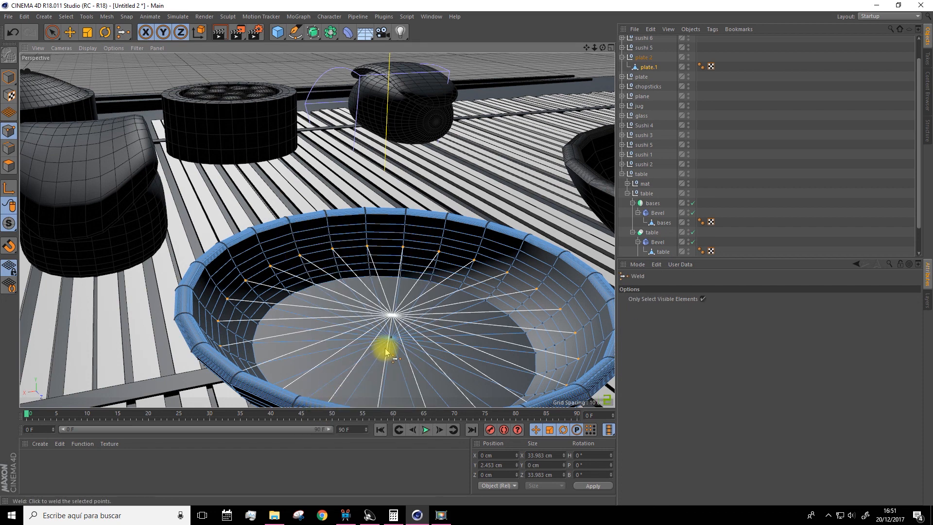
{"action": "left_click", "coordinate": [391, 315]}
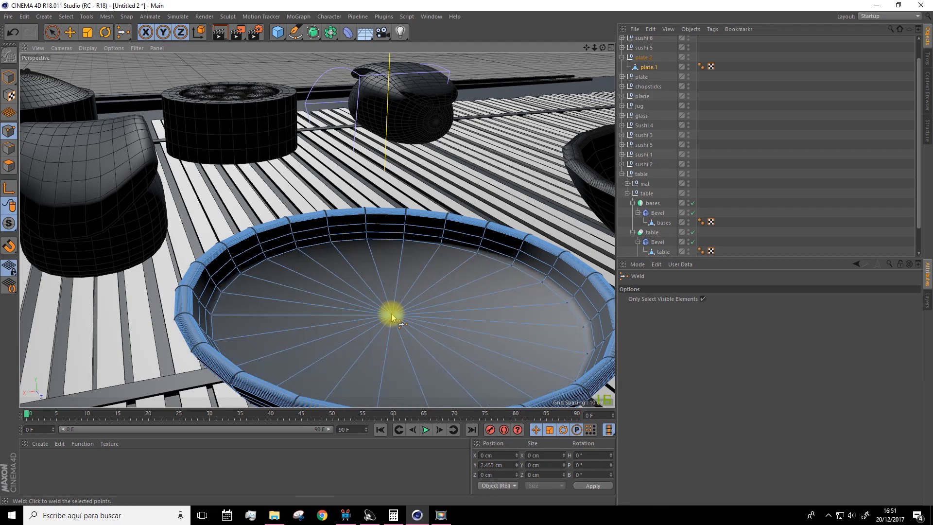
{"action": "mouse_move", "coordinate": [421, 285]}
{"action": "left_mouse_down", "text": "alt"}
{"action": "mouse_move", "coordinate": [335, 296]}
{"action": "mouse_move", "coordinate": [290, 263]}
{"action": "mouse_move", "coordinate": [247, 283]}
{"action": "mouse_move", "coordinate": [398, 314]}
{"action": "mouse_move", "coordinate": [410, 277]}
{"action": "left_mouse_up", "text": "alt"}
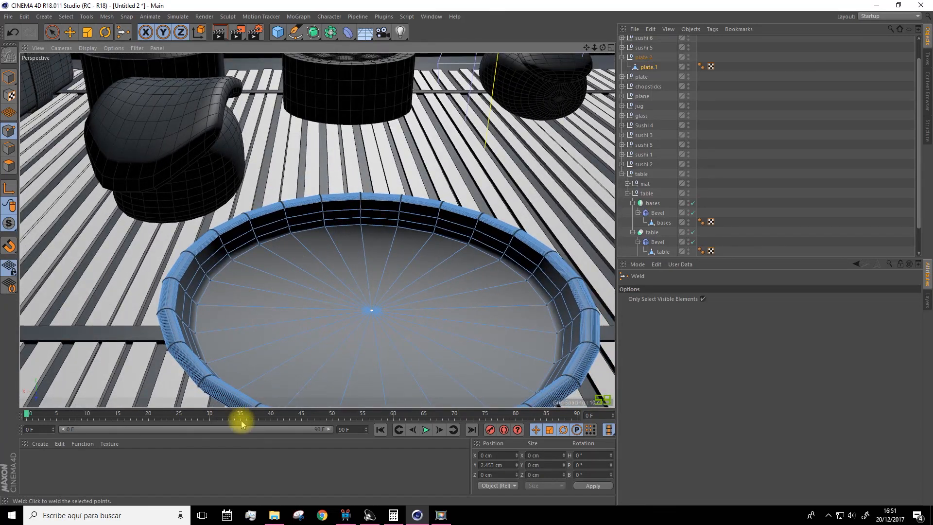
Switch to the Model layout and cut two concentric loops into the small plate's floor, the outer one at about 68.8% offset
{"action": "left_click", "coordinate": [872, 19]}
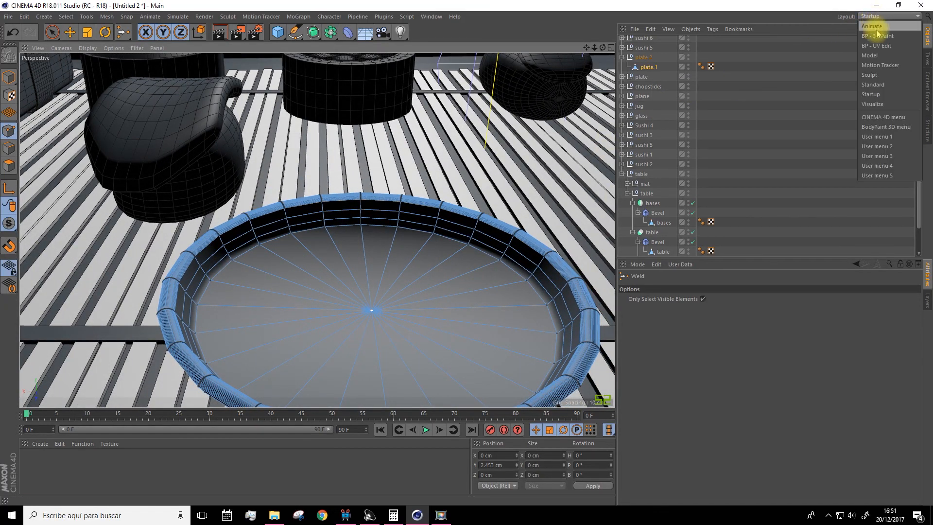
{"action": "left_click", "coordinate": [872, 55]}
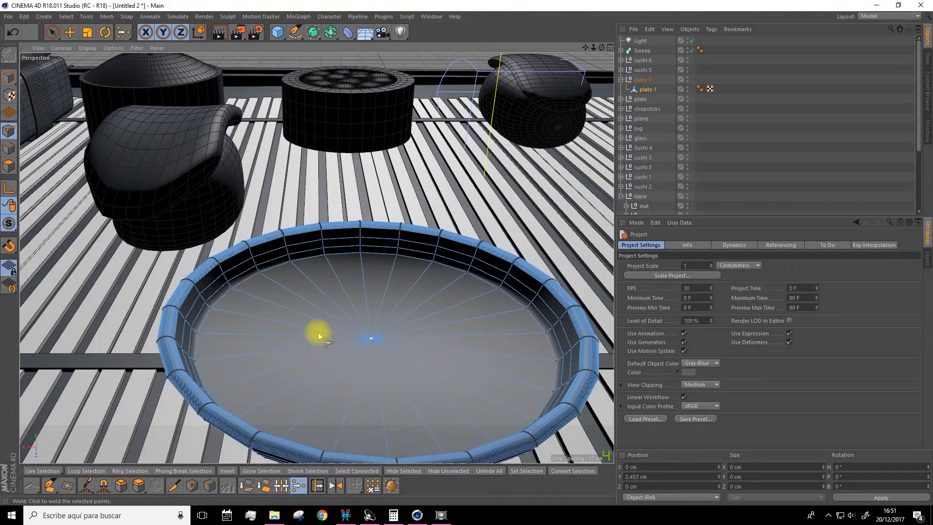
{"action": "left_click", "coordinate": [210, 488]}
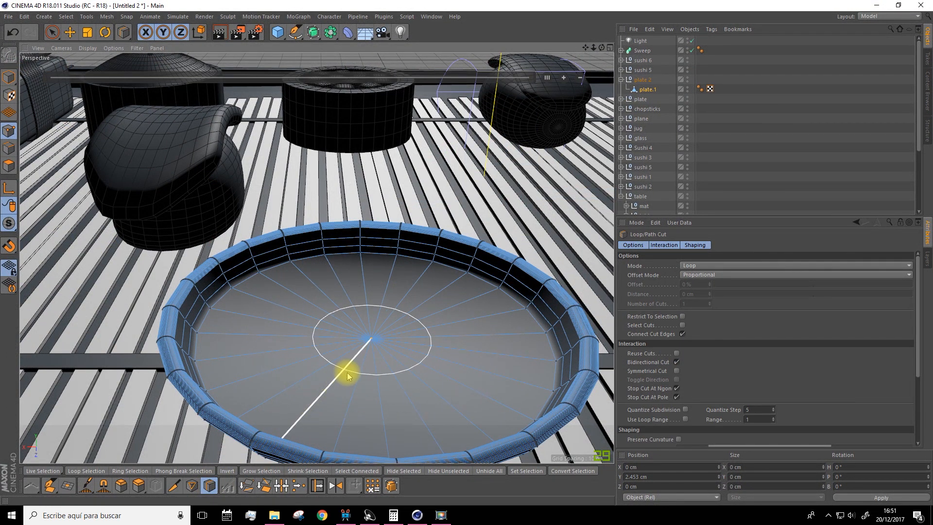
{"action": "left_click", "coordinate": [303, 414]}
{"action": "left_click_drag", "start_coordinate": [310, 410], "coordinate": [447, 356], "text": "alt"}
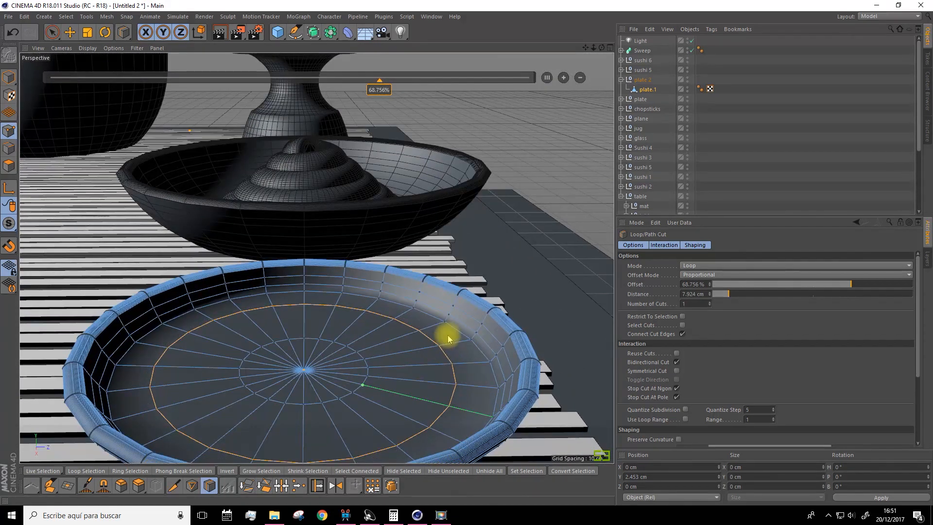
{"action": "left_click_drag", "start_coordinate": [435, 325], "coordinate": [455, 340], "text": "alt"}
{"action": "scroll", "coordinate": [455, 340], "scroll_direction": "down", "scroll_amount": 4}
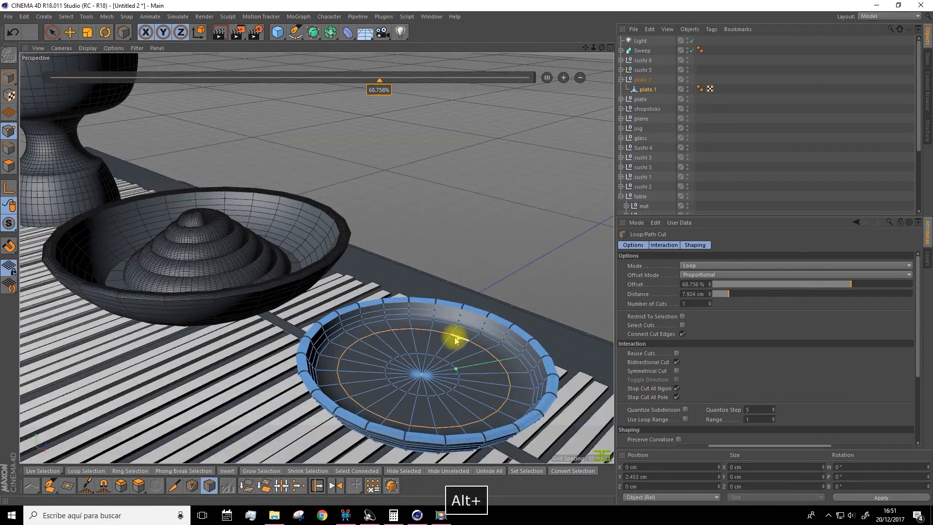
{"action": "scroll", "coordinate": [455, 341], "scroll_direction": "down", "scroll_amount": 5}
{"action": "left_click", "coordinate": [52, 32]}
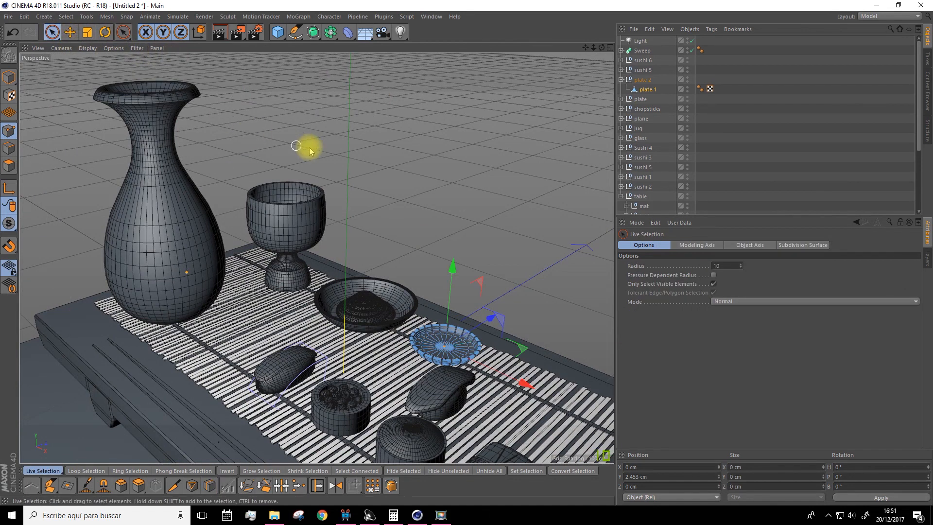
{"action": "left_click", "coordinate": [744, 140]}
{"action": "left_click", "coordinate": [621, 80]}
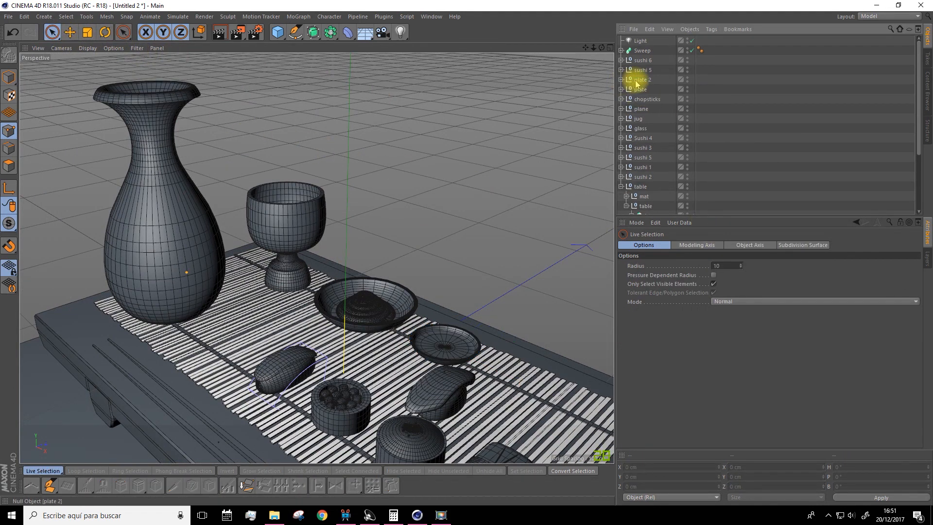
{"action": "left_click", "coordinate": [636, 81]}
Render the perspective view with the whole table scene framed
{"action": "scroll", "coordinate": [547, 154], "scroll_direction": "down", "scroll_amount": 4}
{"action": "left_click_drag", "start_coordinate": [585, 50], "coordinate": [496, 32]}
{"action": "left_click", "coordinate": [748, 140]}
{"action": "scroll", "coordinate": [506, 225], "scroll_direction": "down", "scroll_amount": 3}
{"action": "left_click_drag", "start_coordinate": [506, 225], "coordinate": [500, 131], "text": "alt"}
{"action": "left_click", "coordinate": [220, 33]}
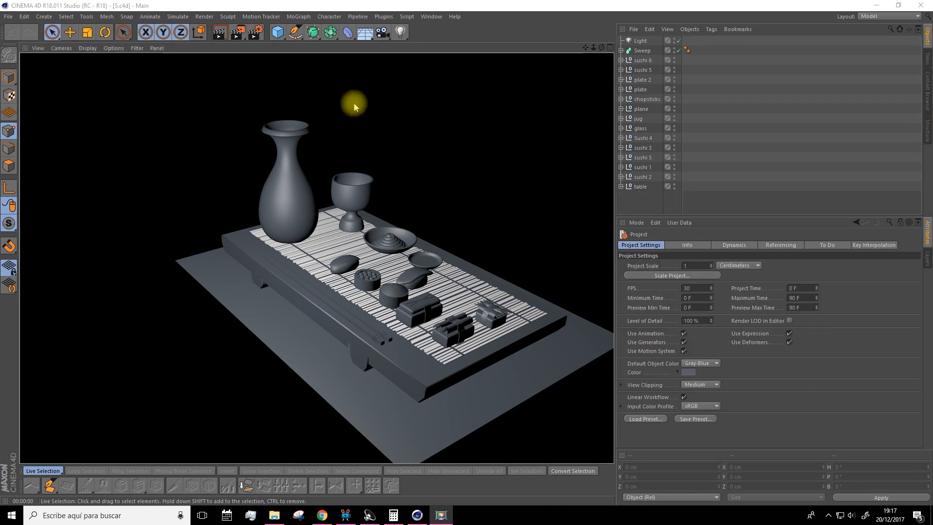
Switch to the Standard layout and create a new material
{"action": "left_click", "coordinate": [892, 16]}
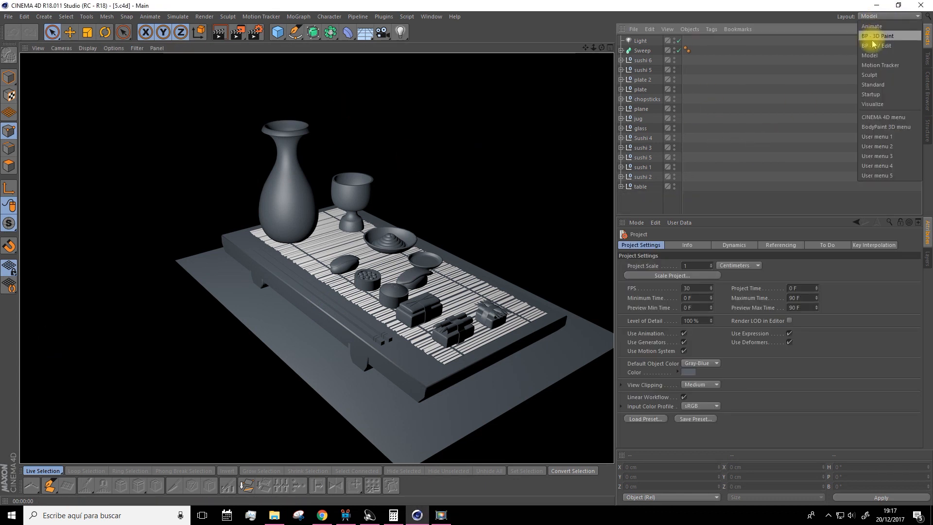
{"action": "left_click", "coordinate": [872, 84]}
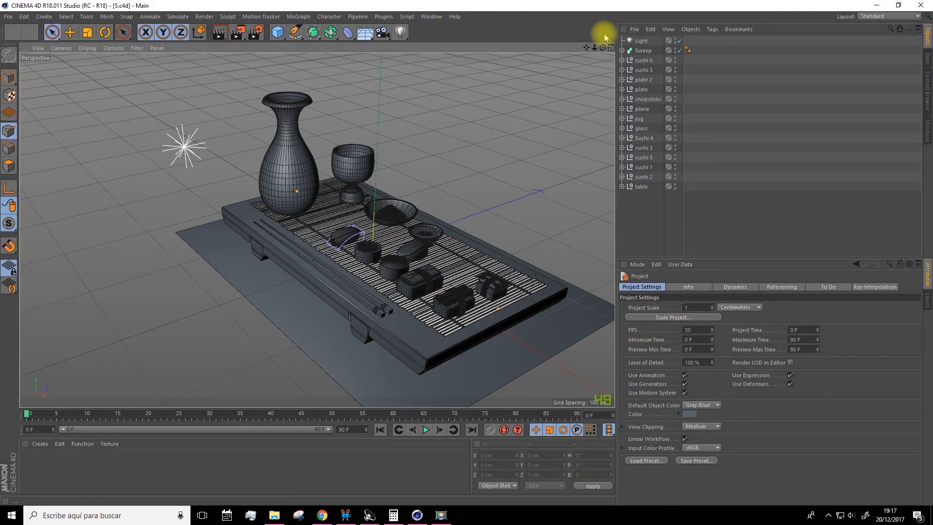
{"action": "left_click_drag", "start_coordinate": [585, 47], "coordinate": [533, 32]}
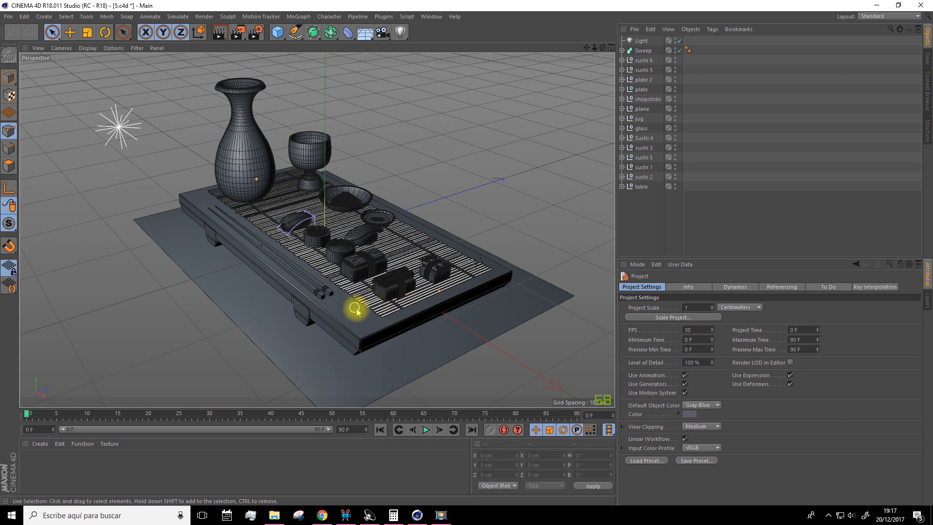
{"action": "left_click", "coordinate": [39, 443]}
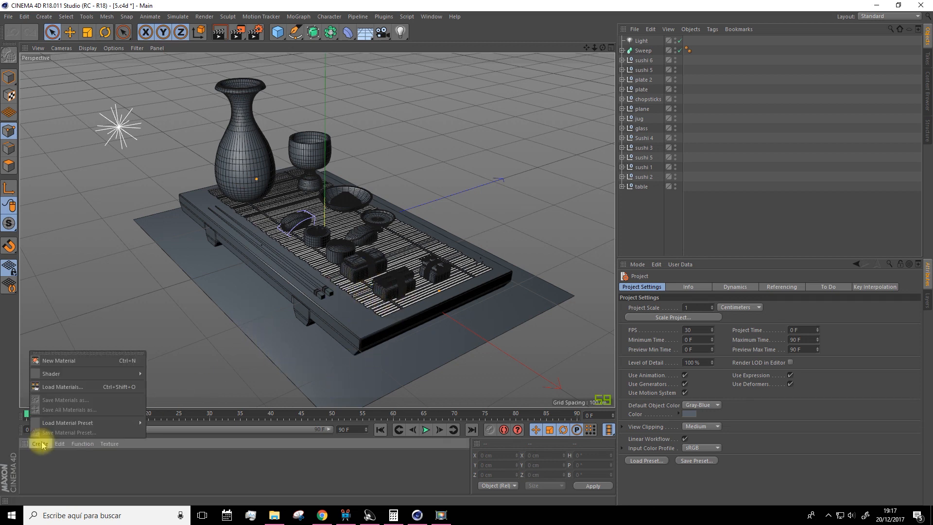
{"action": "left_click", "coordinate": [62, 363]}
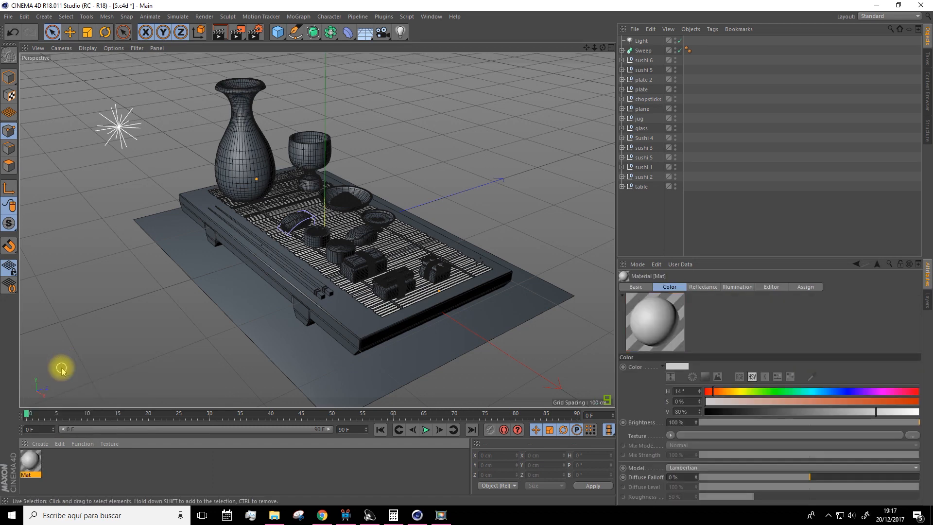
Load a Layer shader as the new material's colour texture and open its shader properties
{"action": "double_click", "coordinate": [30, 464]}
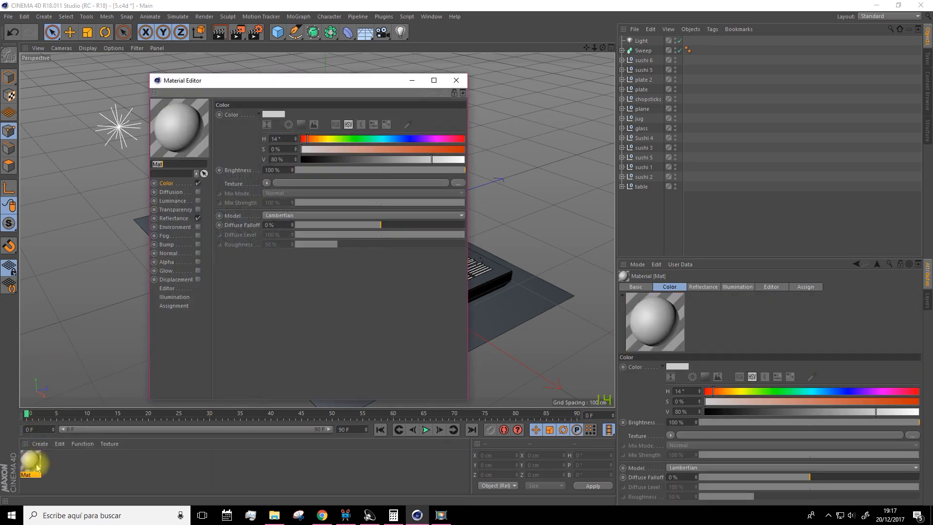
{"action": "left_click", "coordinate": [266, 183]}
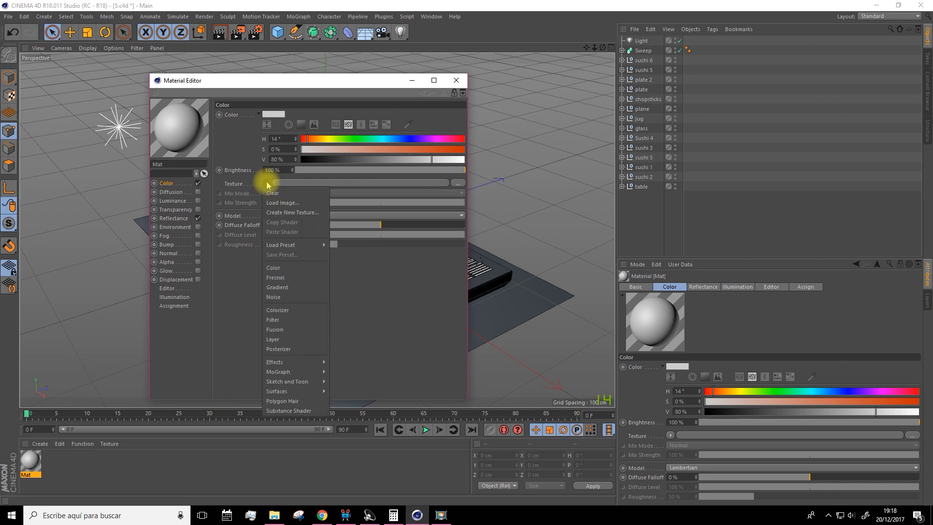
{"action": "left_click", "coordinate": [273, 341]}
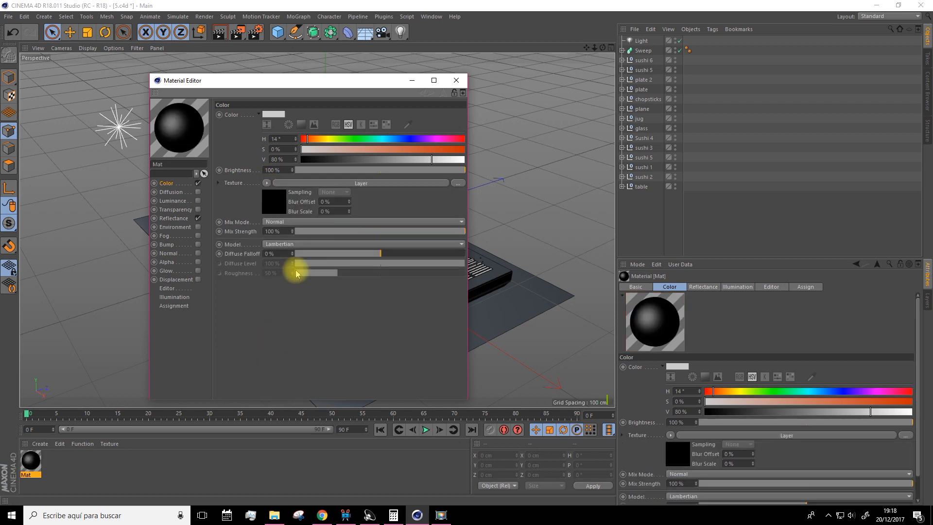
{"action": "left_click", "coordinate": [275, 206]}
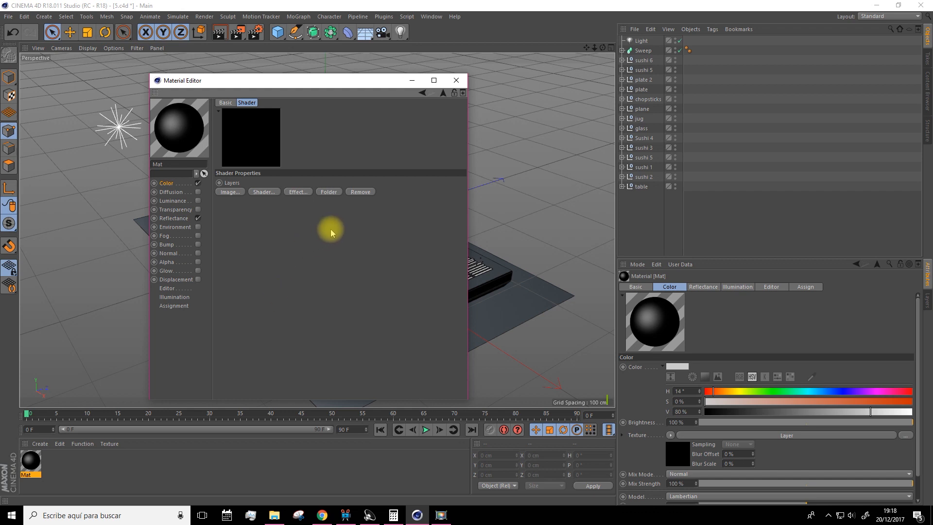
Add a Color shader to the layers and set it to dark blue: H 219°, S 57%, V 47%
{"action": "left_click", "coordinate": [264, 192]}
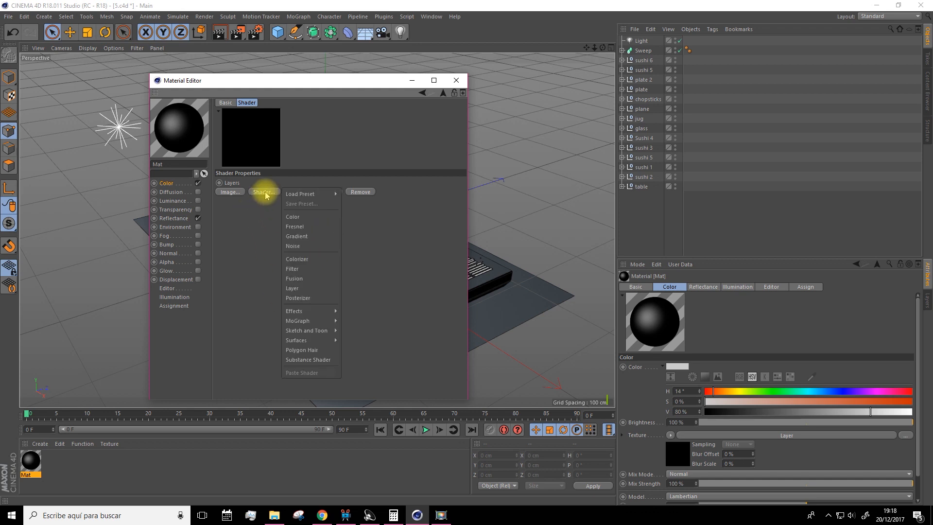
{"action": "left_click", "coordinate": [293, 219]}
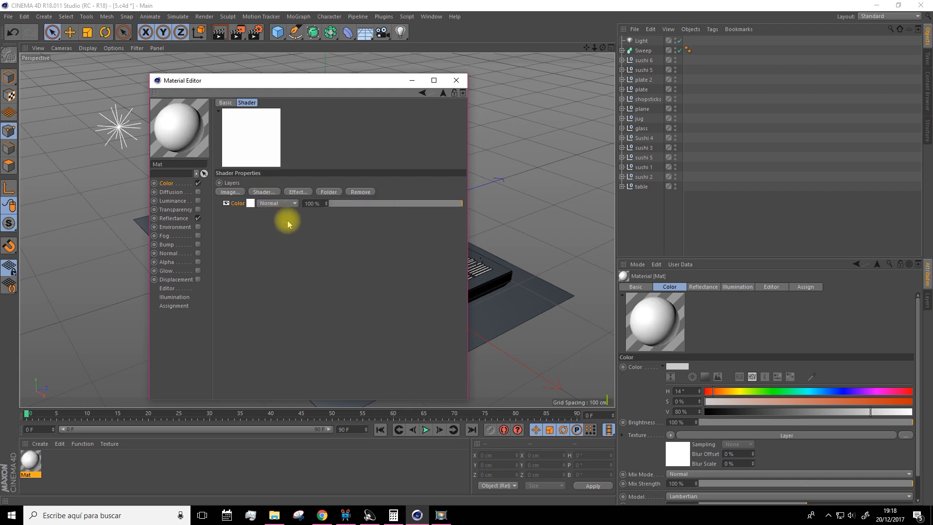
{"action": "left_click", "coordinate": [251, 203]}
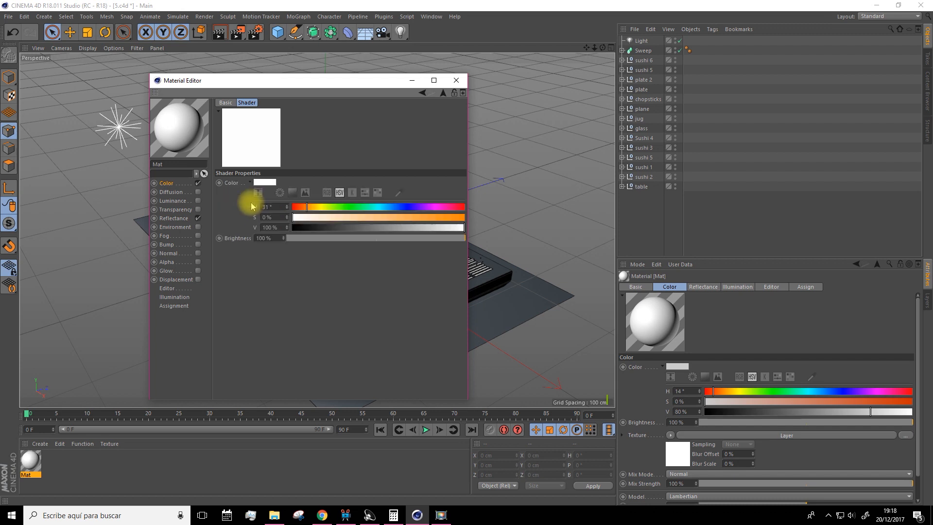
{"action": "left_click", "coordinate": [390, 217]}
{"action": "left_click", "coordinate": [382, 226]}
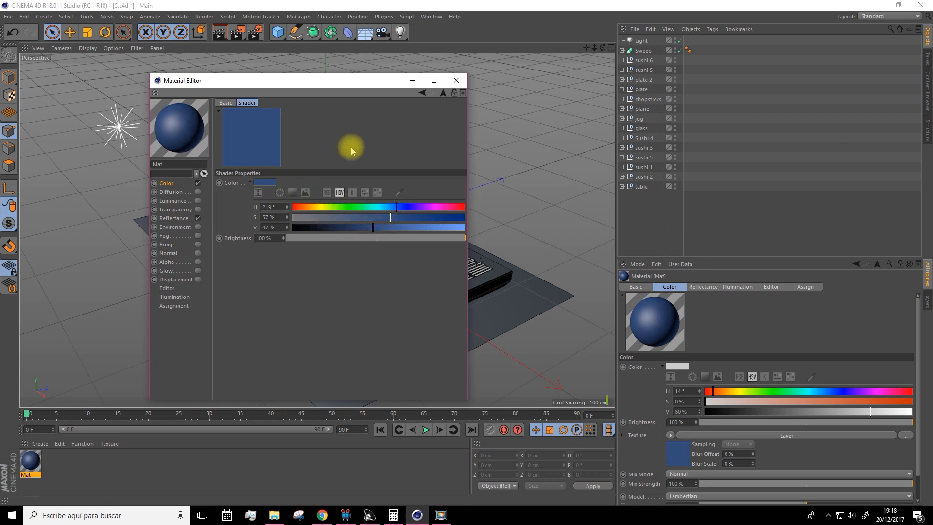
Add a Lumas effect shader above the Color layer and set its opacity to 28%
{"action": "left_click", "coordinate": [442, 95]}
{"action": "left_click", "coordinate": [267, 197]}
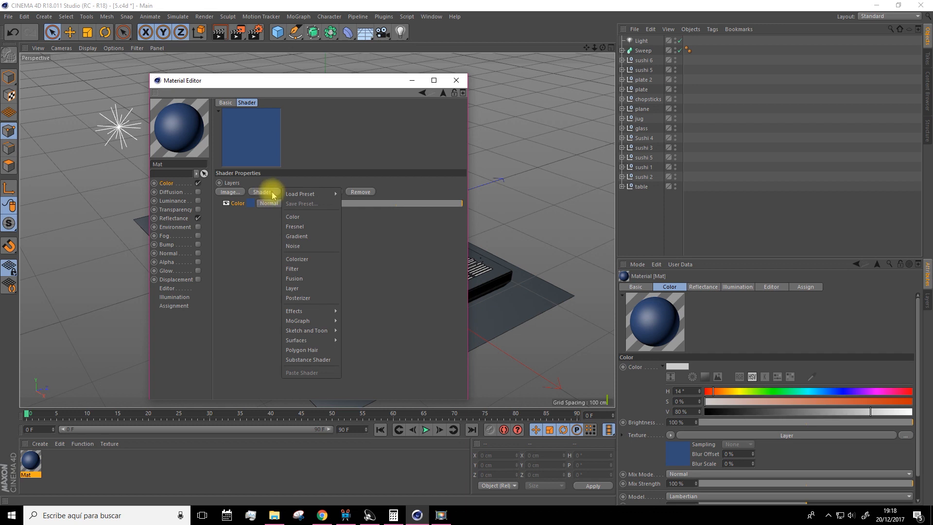
{"action": "mouse_move", "coordinate": [297, 341]}
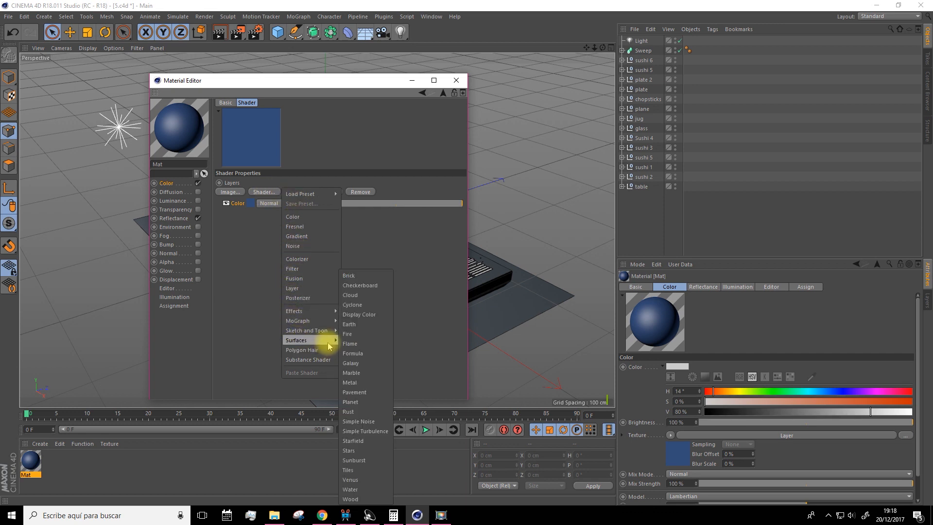
{"action": "mouse_move", "coordinate": [317, 314]}
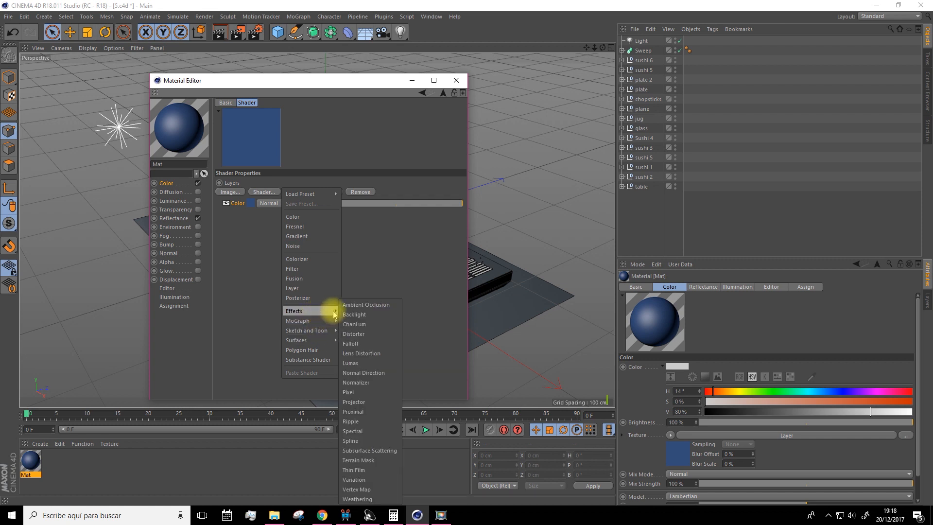
{"action": "left_click", "coordinate": [349, 364]}
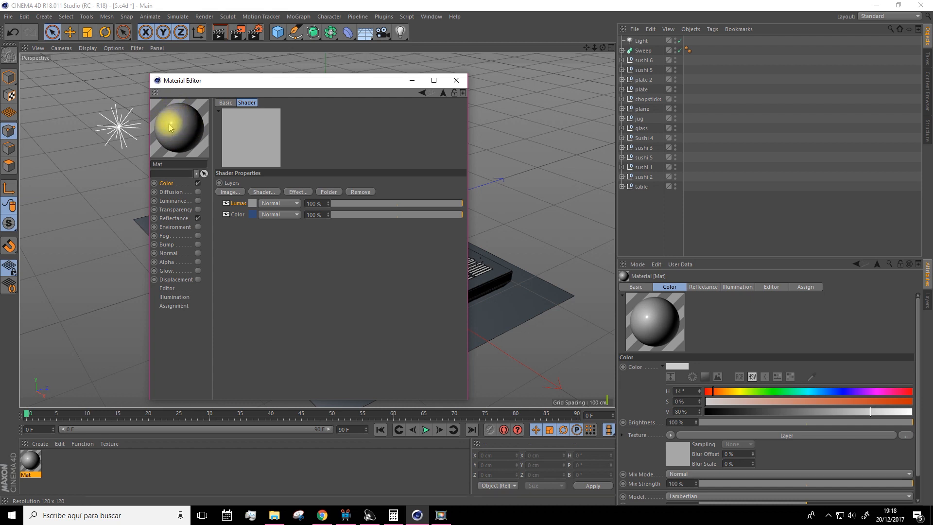
{"action": "left_click", "coordinate": [397, 204]}
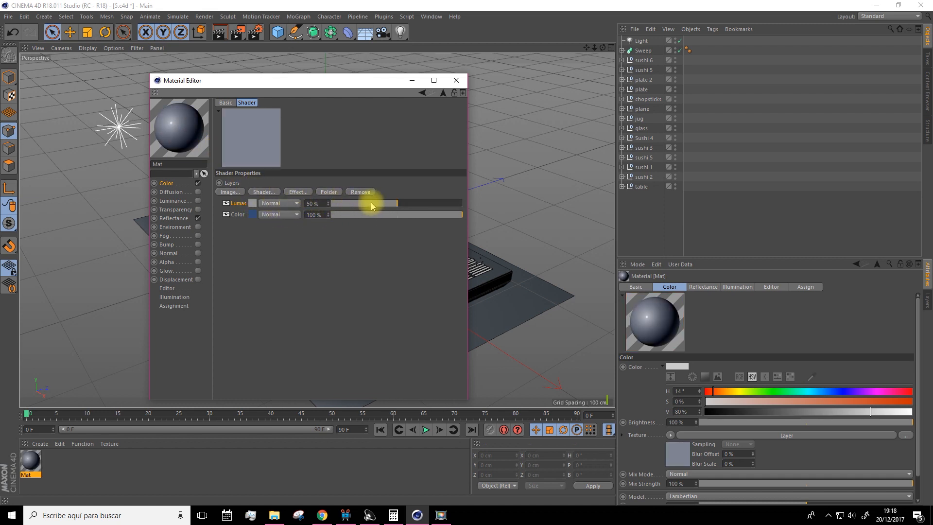
{"action": "left_click", "coordinate": [375, 205]}
{"action": "left_click", "coordinate": [368, 204]}
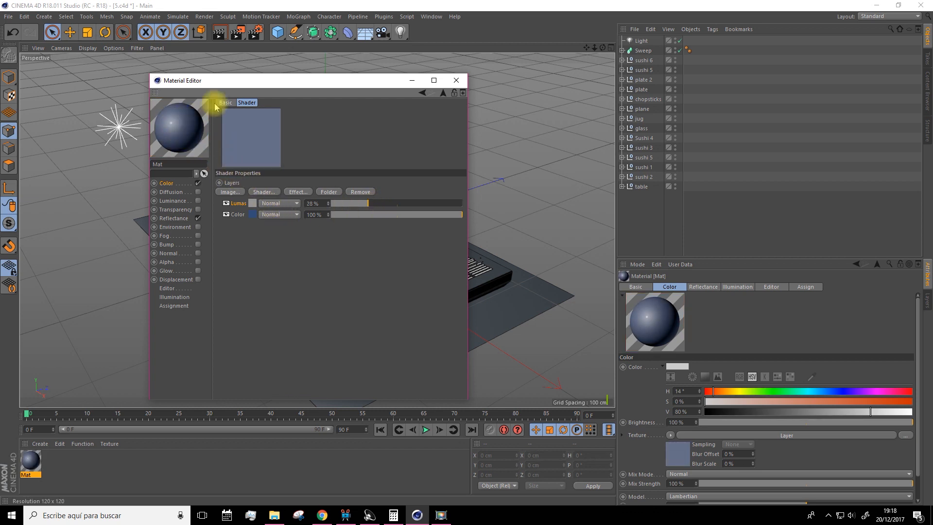
Apply the dark blue layered material to the glass and render the perspective view
{"action": "left_click_drag", "start_coordinate": [238, 86], "coordinate": [520, 71]}
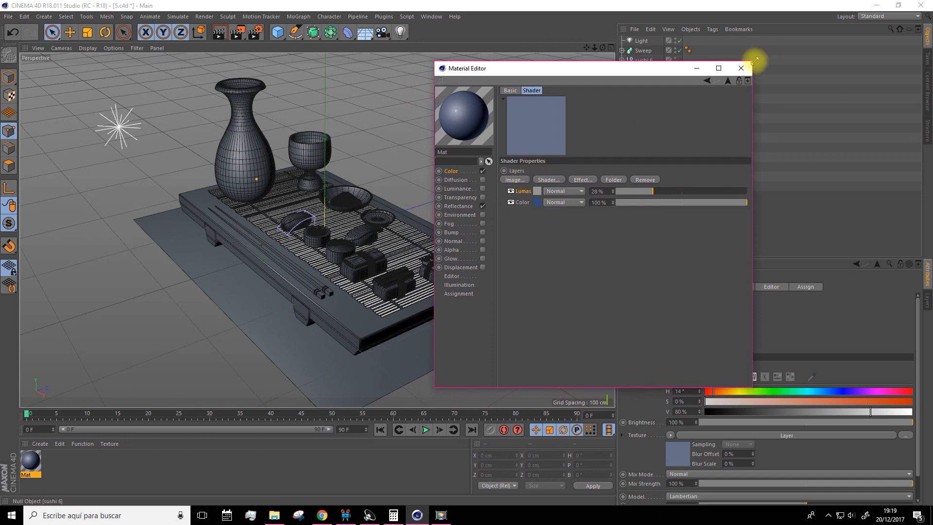
{"action": "left_click", "coordinate": [739, 69]}
{"action": "left_click_drag", "start_coordinate": [34, 464], "coordinate": [309, 155]}
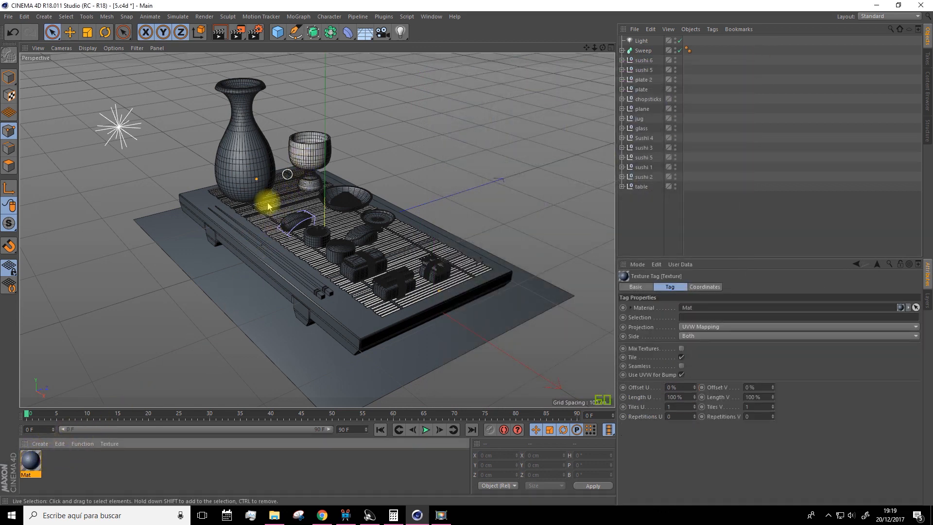
{"action": "left_click", "coordinate": [219, 32]}
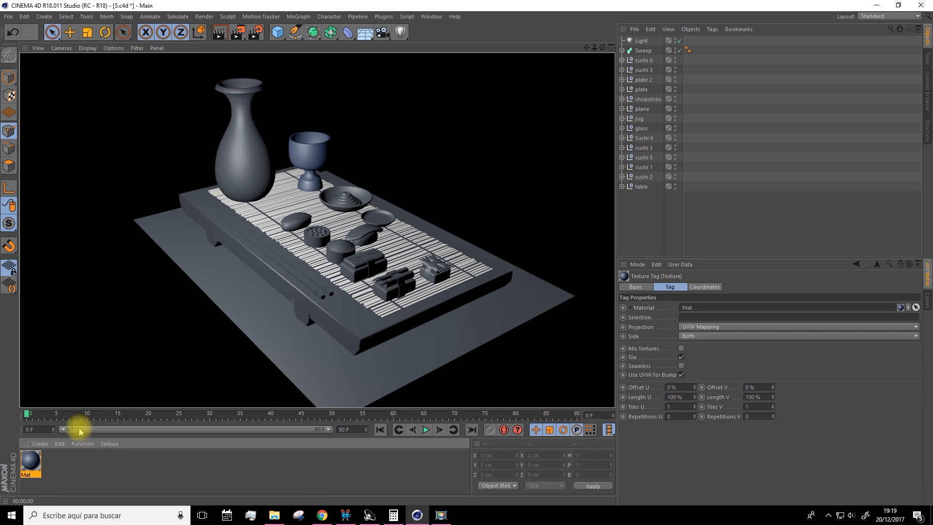
{"action": "left_click", "coordinate": [236, 164]}
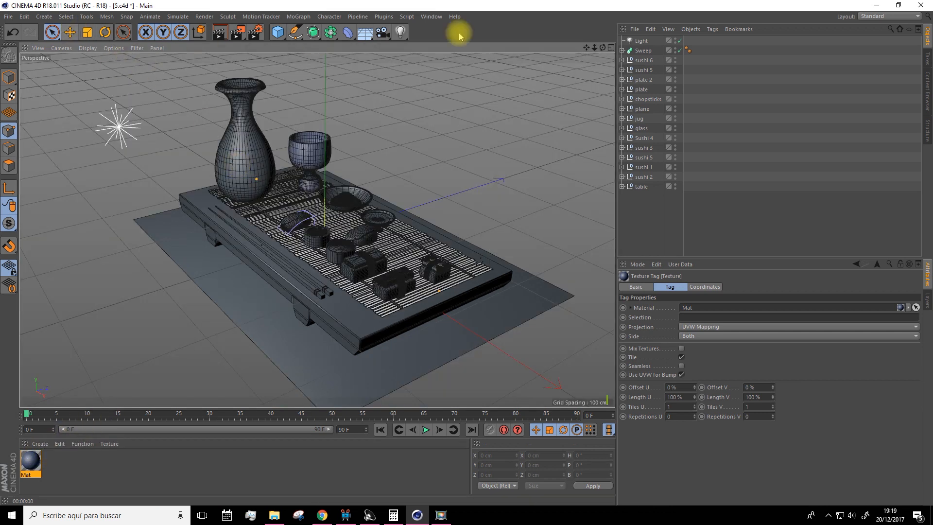
Loop-select the polygon band around the jug's upper body and store it as a polygon selection
{"action": "left_click", "coordinate": [70, 32]}
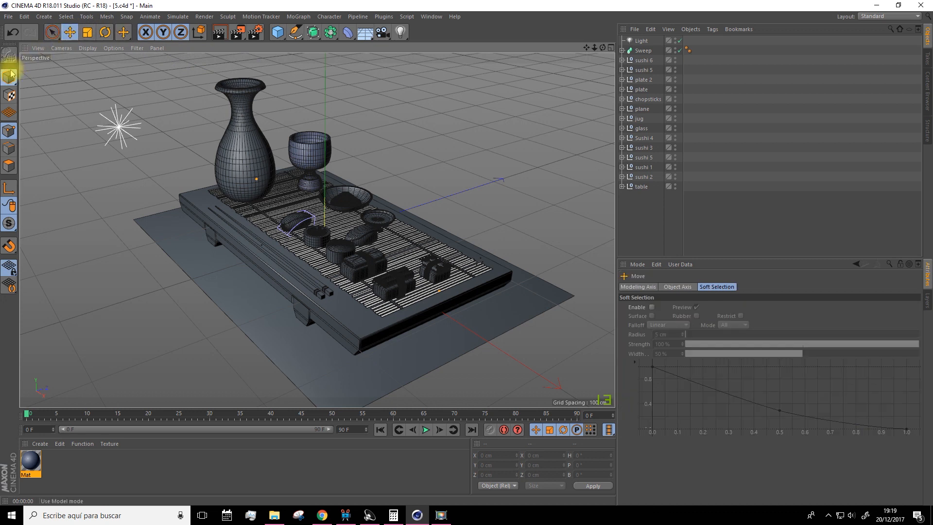
{"action": "left_click", "coordinate": [231, 154]}
{"action": "left_click", "coordinate": [622, 118]}
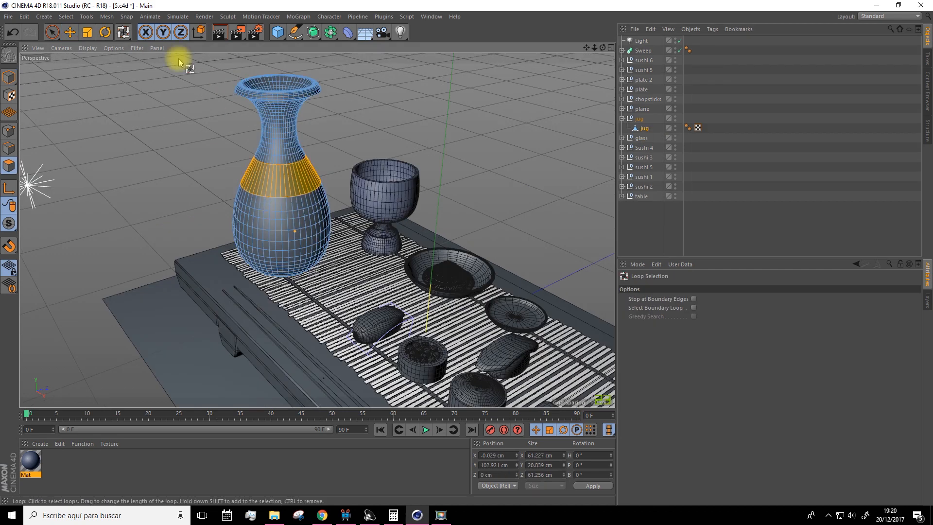
{"action": "left_click", "coordinate": [68, 17]}
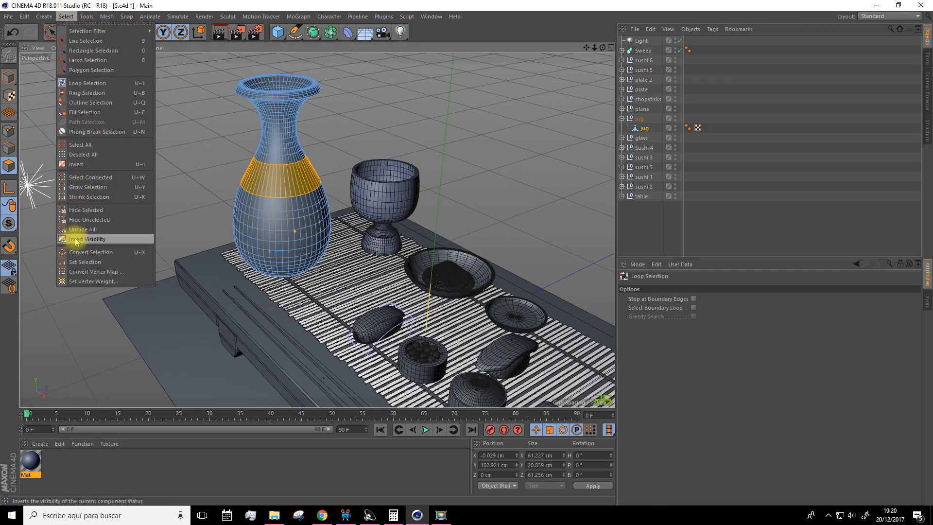
{"action": "left_click", "coordinate": [82, 263]}
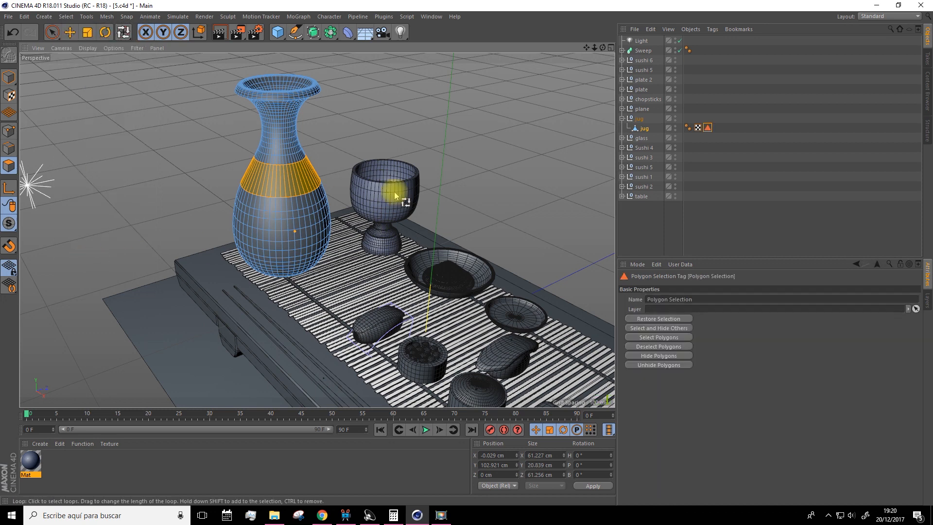
Duplicate the blue material with its Color layer set to teal (H 167°, S 57%, V 47%) and apply the copy to the jug
{"action": "left_click", "coordinate": [47, 454]}
{"action": "left_click_drag", "start_coordinate": [28, 465], "coordinate": [47, 466], "text": "ctrl"}
{"action": "double_click", "coordinate": [54, 462]}
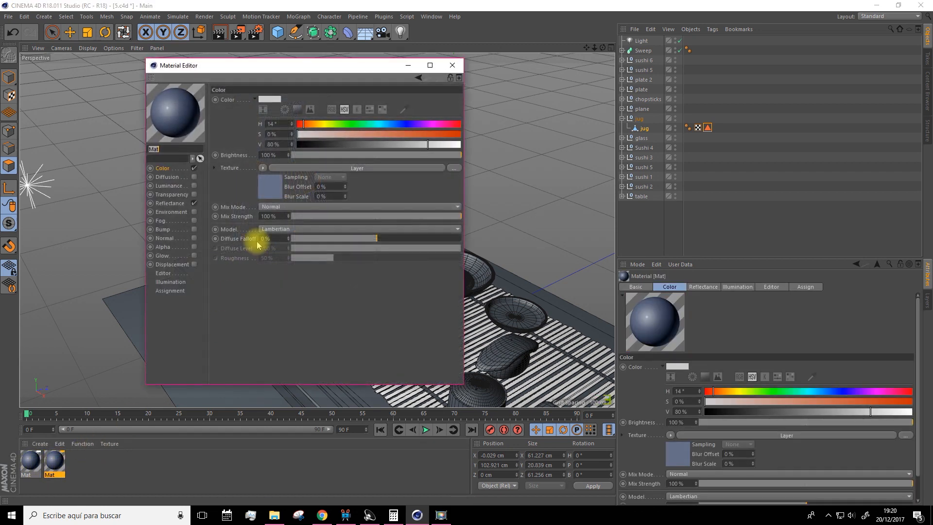
{"action": "left_click", "coordinate": [270, 189]}
{"action": "left_click", "coordinate": [238, 200]}
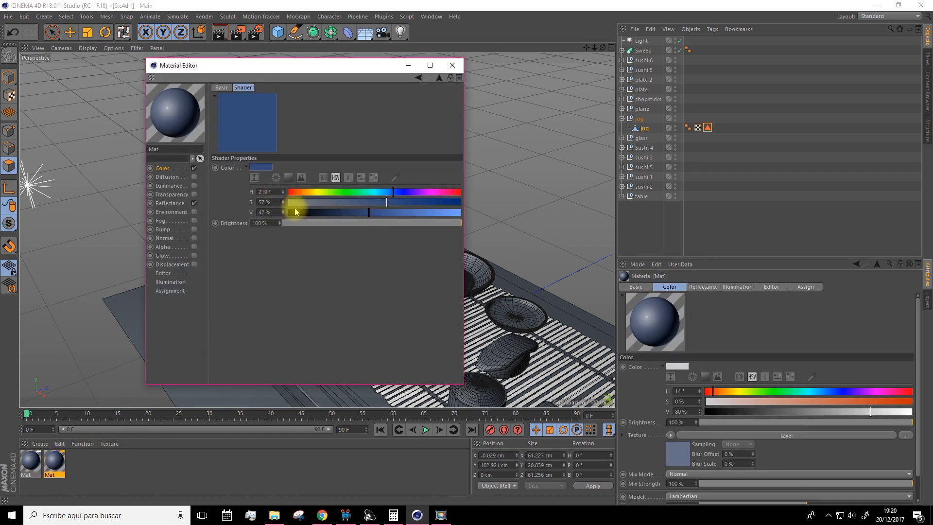
{"action": "mouse_move", "coordinate": [360, 210]}
{"action": "left_mouse_down"}
{"action": "mouse_move", "coordinate": [343, 210]}
{"action": "mouse_move", "coordinate": [371, 194]}
{"action": "mouse_move", "coordinate": [354, 200]}
{"action": "left_mouse_up"}
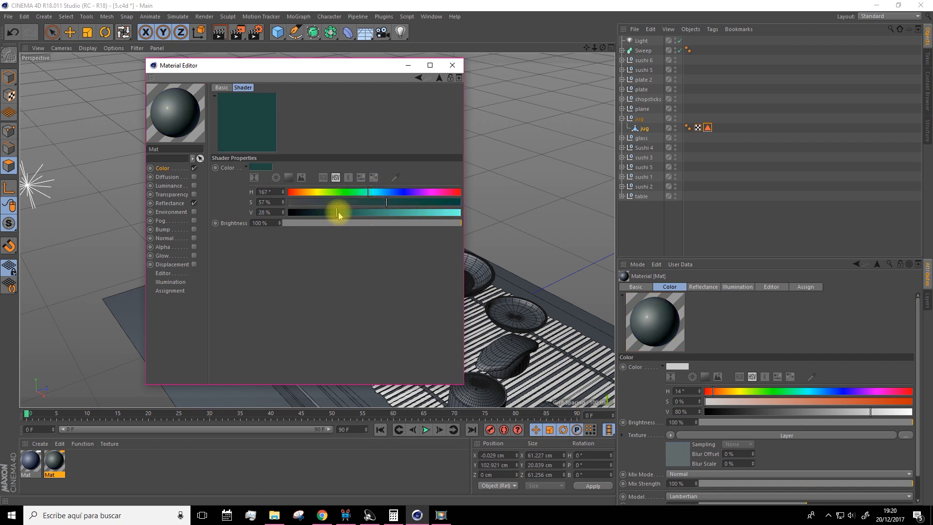
{"action": "left_click", "coordinate": [346, 213]}
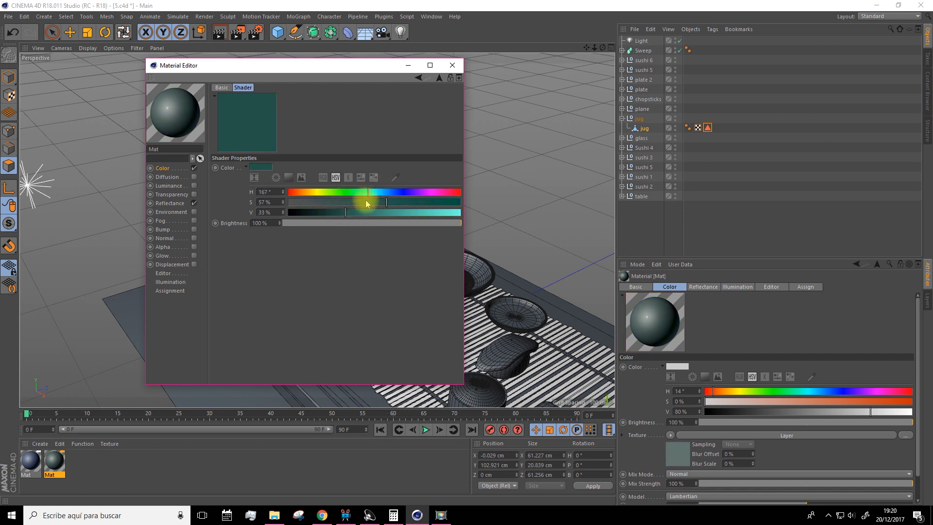
{"action": "left_click", "coordinate": [364, 213]}
{"action": "left_click", "coordinate": [452, 65]}
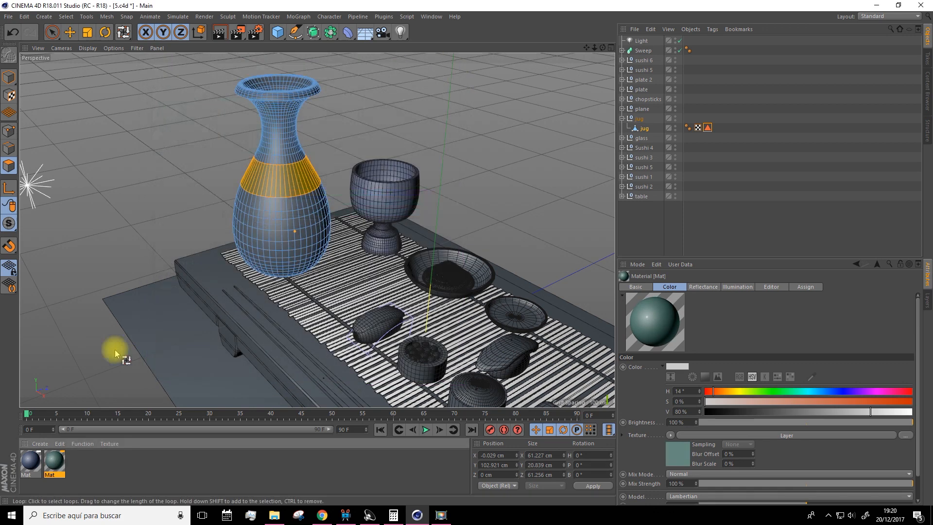
{"action": "left_click_drag", "start_coordinate": [62, 460], "coordinate": [648, 132]}
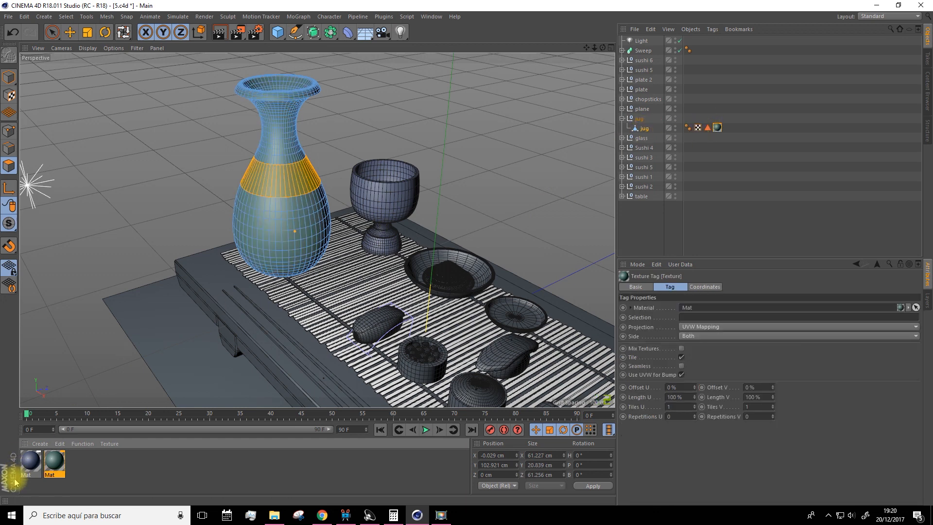
Duplicate the teal material and set the copy's Color layer to near-white with S 0% and V 94%
{"action": "left_click_drag", "start_coordinate": [55, 468], "coordinate": [77, 463], "text": "ctrl"}
{"action": "double_click", "coordinate": [78, 461]}
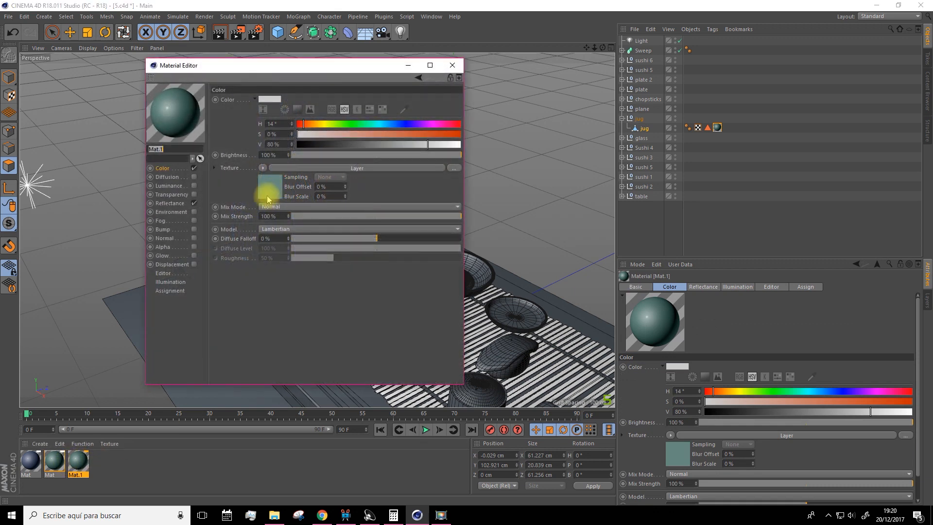
{"action": "left_click", "coordinate": [272, 192]}
{"action": "left_click", "coordinate": [247, 201]}
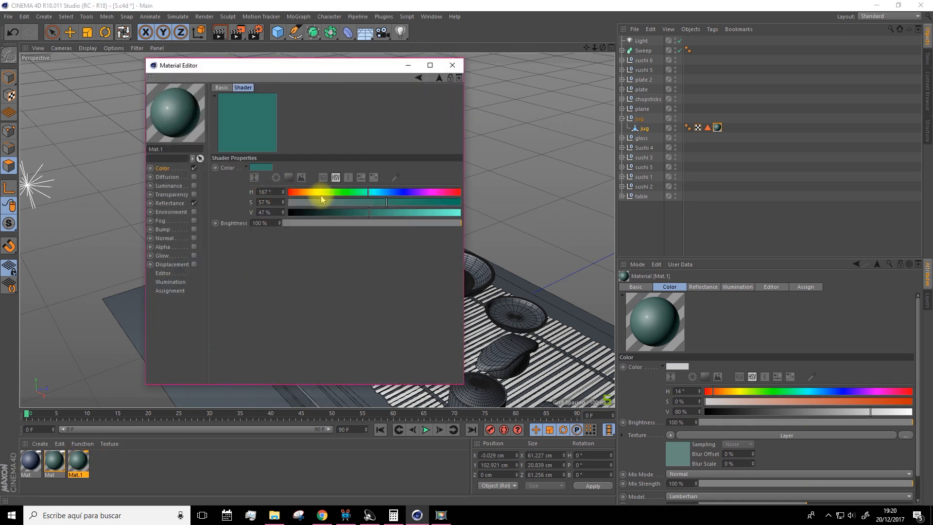
{"action": "left_click_drag", "start_coordinate": [330, 203], "coordinate": [261, 210]}
{"action": "left_click_drag", "start_coordinate": [360, 212], "coordinate": [481, 208]}
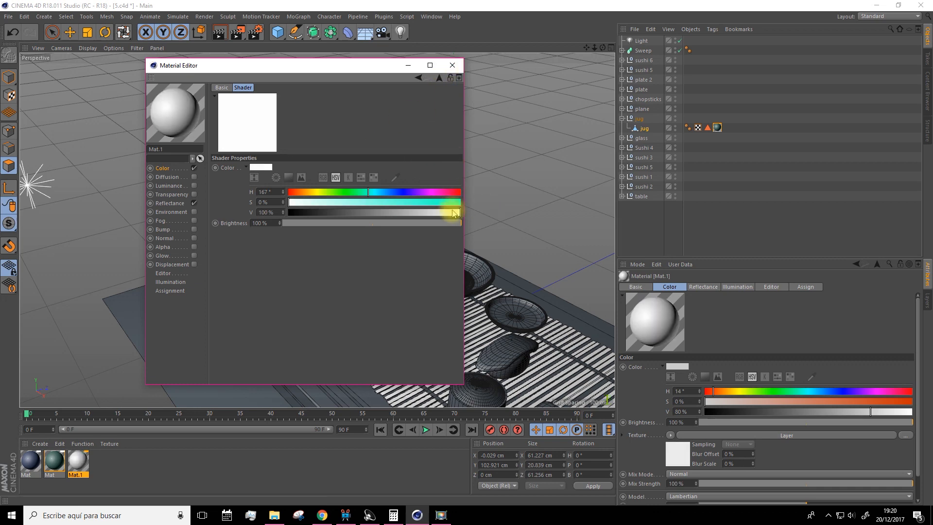
{"action": "left_click_drag", "start_coordinate": [457, 214], "coordinate": [450, 212]}
{"action": "left_click", "coordinate": [454, 70]}
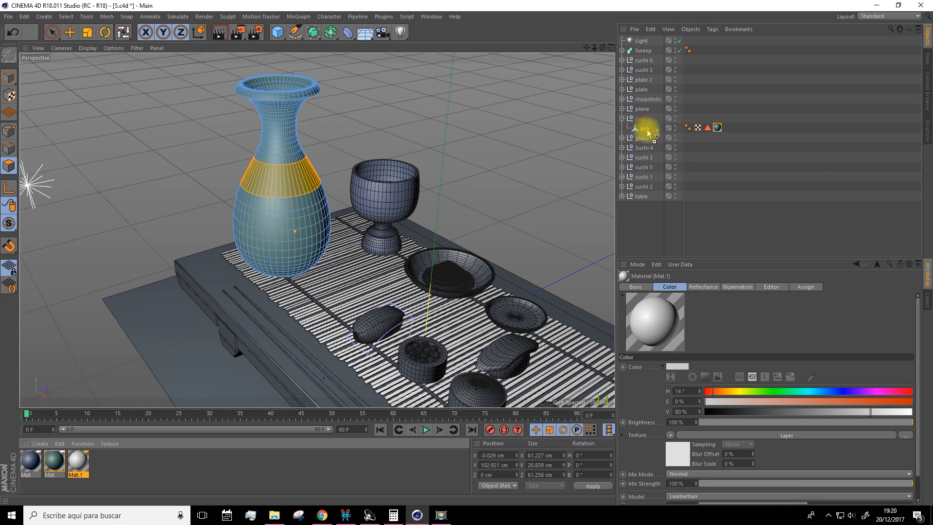
Apply the white material to the jug and restrict it to the stored Polygon Selection
{"action": "left_click_drag", "start_coordinate": [646, 129], "coordinate": [646, 129]}
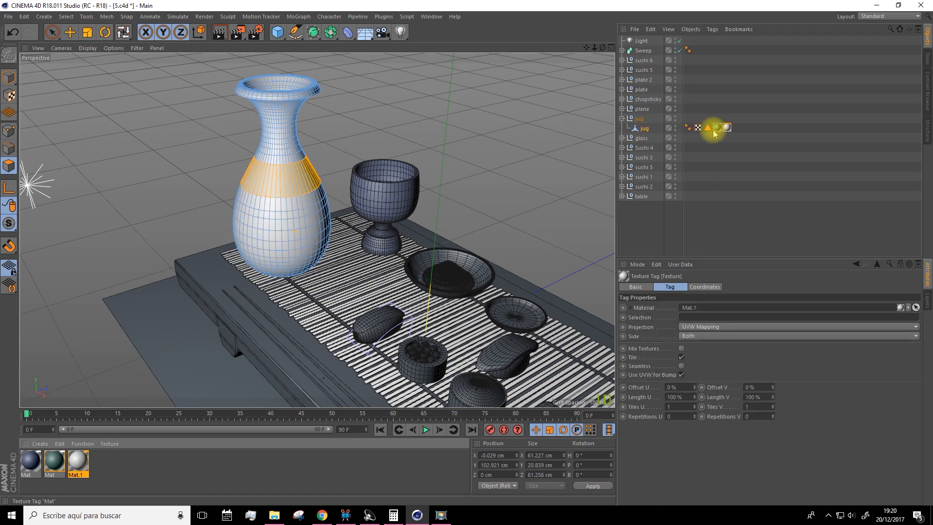
{"action": "left_click_drag", "start_coordinate": [708, 131], "coordinate": [679, 318]}
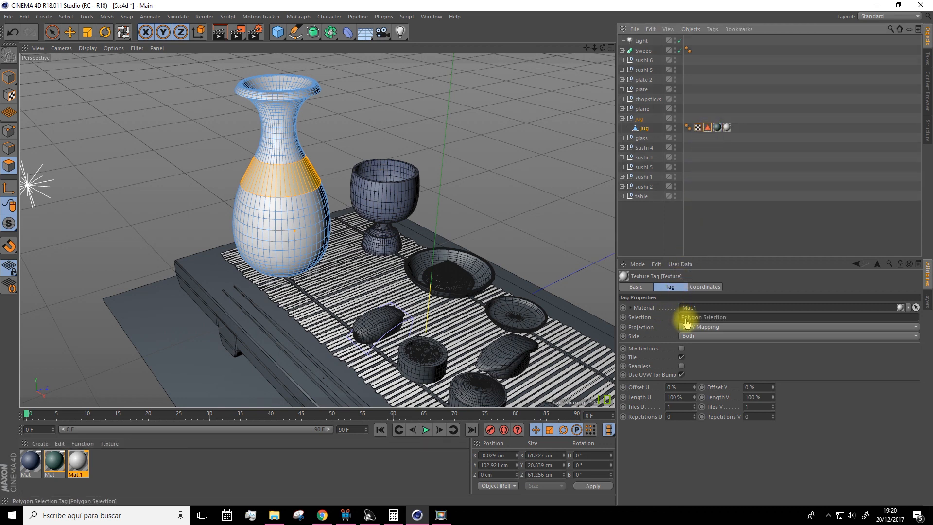
{"action": "left_click", "coordinate": [731, 228]}
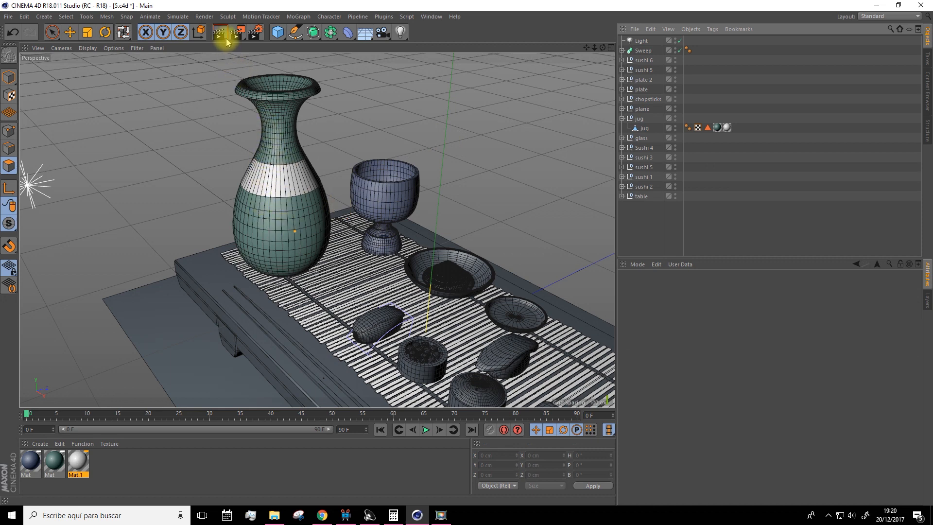
Duplicate the white material and open the shader properties of the copy's Color layer
{"action": "mouse_move", "coordinate": [235, 183]}
{"action": "left_mouse_down", "text": "alt"}
{"action": "mouse_move", "coordinate": [242, 211]}
{"action": "mouse_move", "coordinate": [354, 196]}
{"action": "left_mouse_up", "text": "alt"}
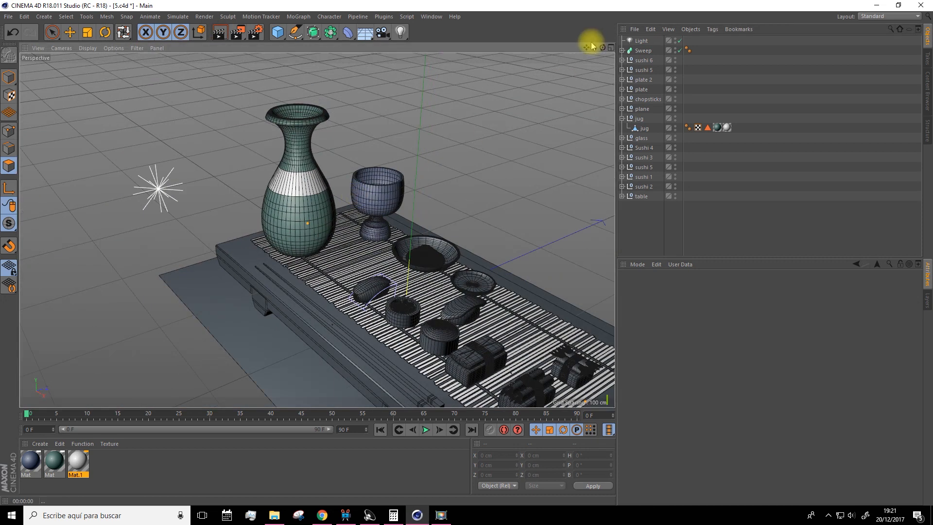
{"action": "left_click_drag", "start_coordinate": [586, 48], "coordinate": [573, 35]}
{"action": "left_click_drag", "start_coordinate": [89, 461], "coordinate": [102, 461], "text": "ctrl"}
{"action": "double_click", "coordinate": [102, 461]}
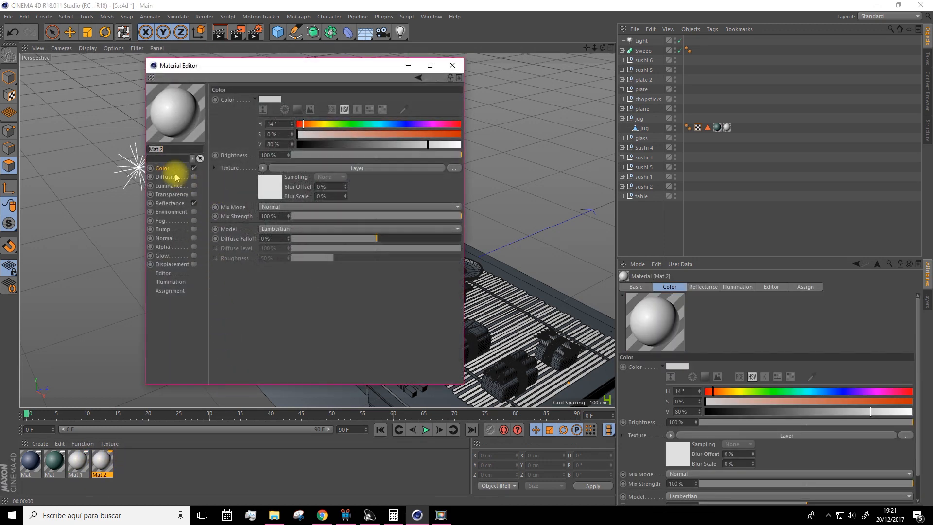
{"action": "left_click_drag", "start_coordinate": [327, 134], "coordinate": [378, 140]}
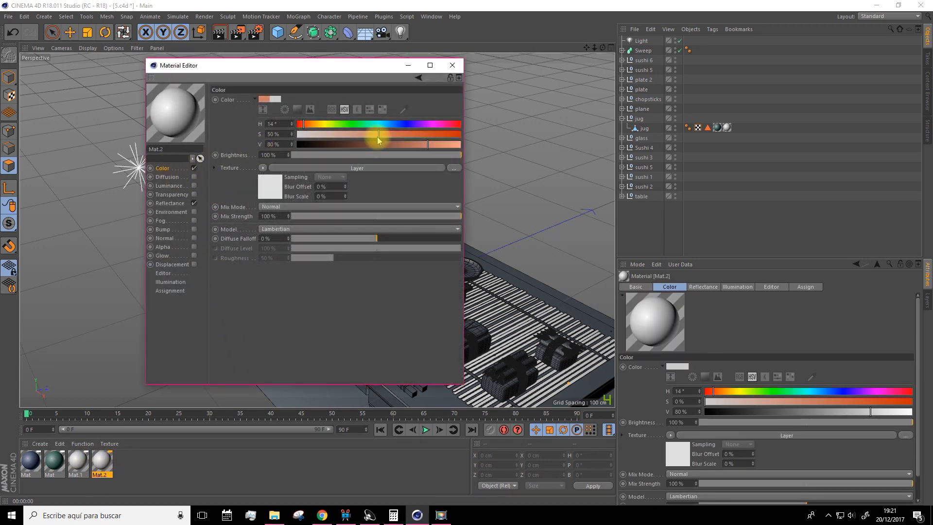
{"action": "left_click", "coordinate": [272, 168]}
{"action": "left_click", "coordinate": [248, 200]}
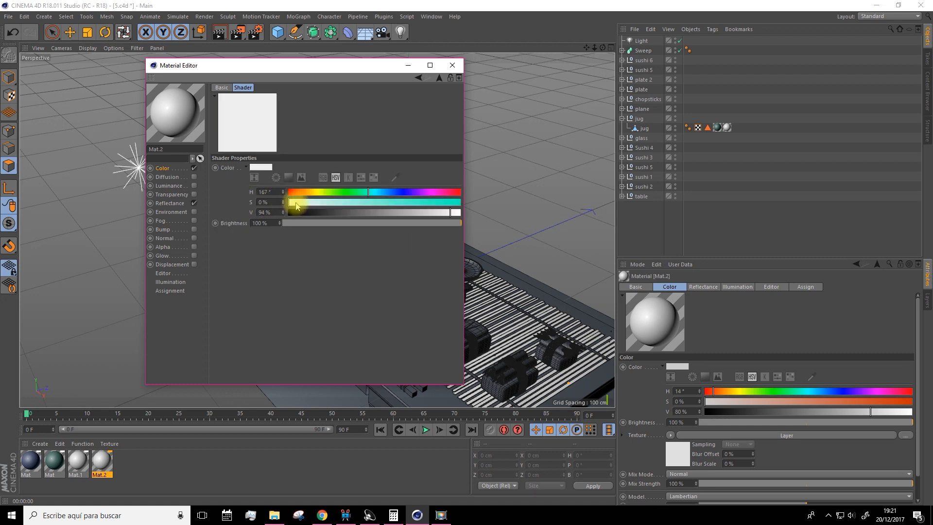
Set the Color layer to beige (H 32°, S 19%, V 80%) and apply the material to the larger plate
{"action": "mouse_move", "coordinate": [307, 192]}
{"action": "left_mouse_down"}
{"action": "mouse_move", "coordinate": [366, 203]}
{"action": "mouse_move", "coordinate": [298, 191]}
{"action": "left_mouse_up"}
{"action": "left_click", "coordinate": [359, 212]}
{"action": "left_click", "coordinate": [307, 193]}
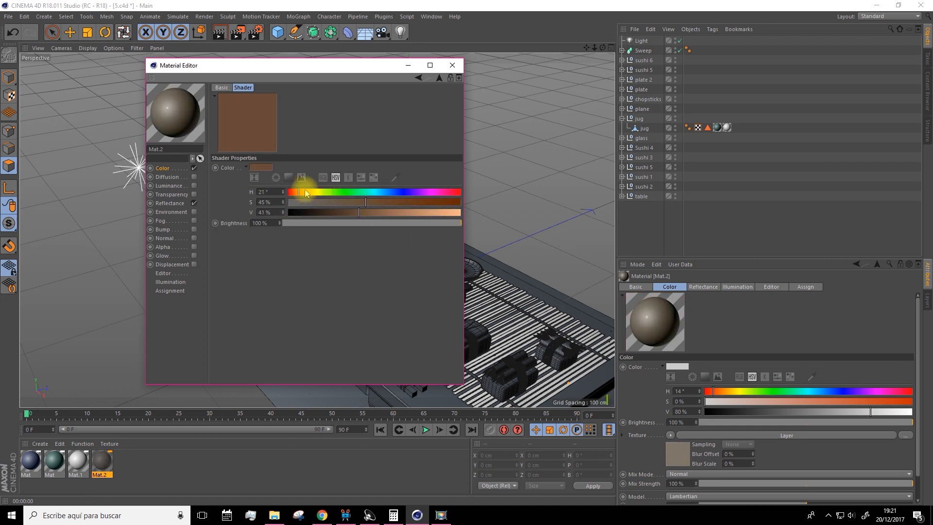
{"action": "left_click_drag", "start_coordinate": [391, 213], "coordinate": [310, 195]}
{"action": "left_click", "coordinate": [304, 193]}
{"action": "left_click", "coordinate": [304, 193]}
{"action": "left_click_drag", "start_coordinate": [412, 217], "coordinate": [427, 215]}
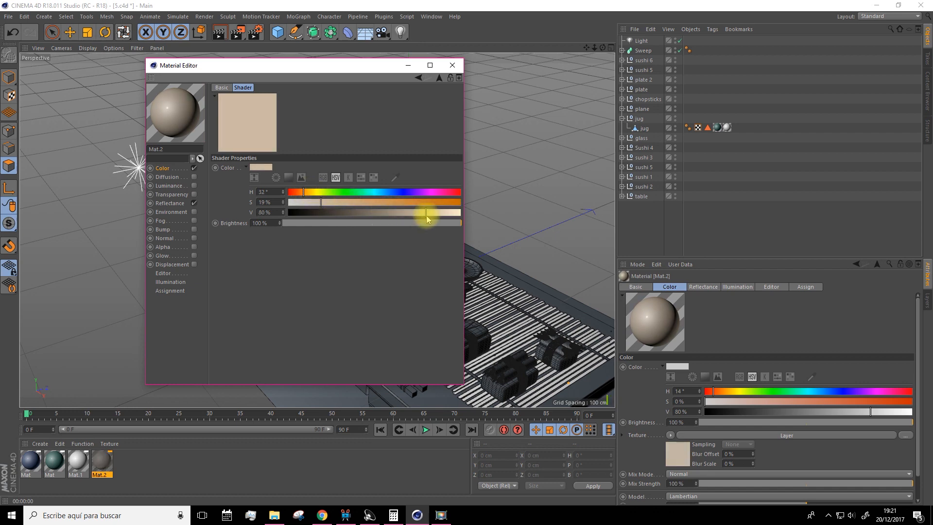
{"action": "left_click", "coordinate": [451, 65]}
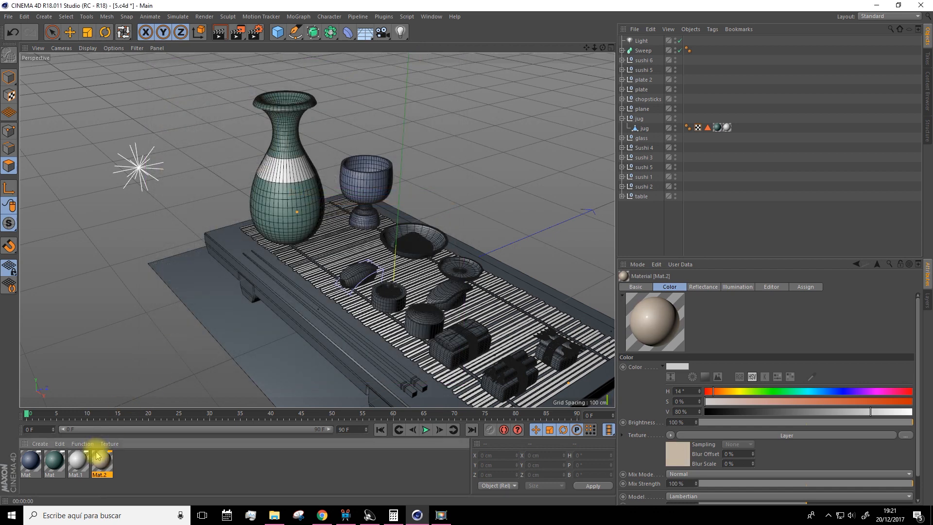
{"action": "left_click_drag", "start_coordinate": [389, 235], "coordinate": [391, 236]}
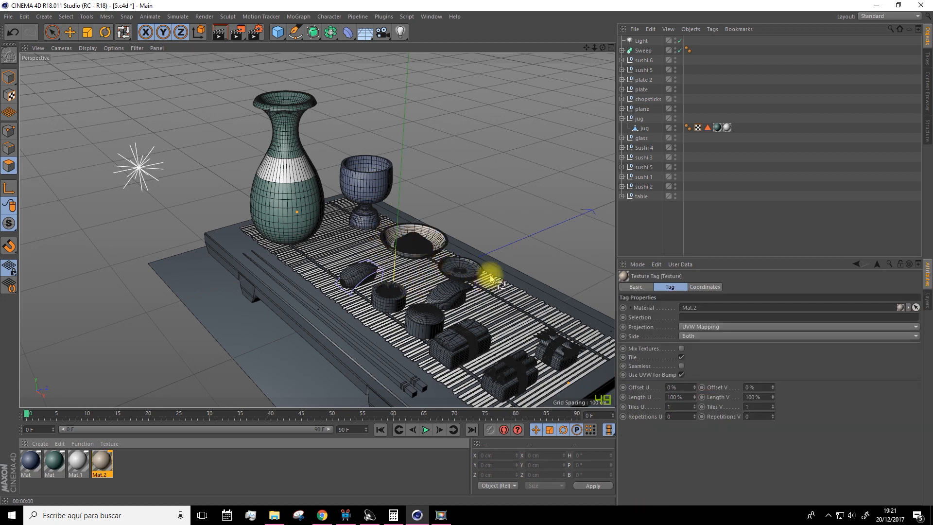
Select the small empty plate beside the larger filled one and expand its plate 2 group to reveal the polygon object
{"action": "scroll", "coordinate": [477, 267], "scroll_direction": "up", "scroll_amount": 6}
{"action": "scroll", "coordinate": [447, 270], "scroll_direction": "up", "scroll_amount": 8}
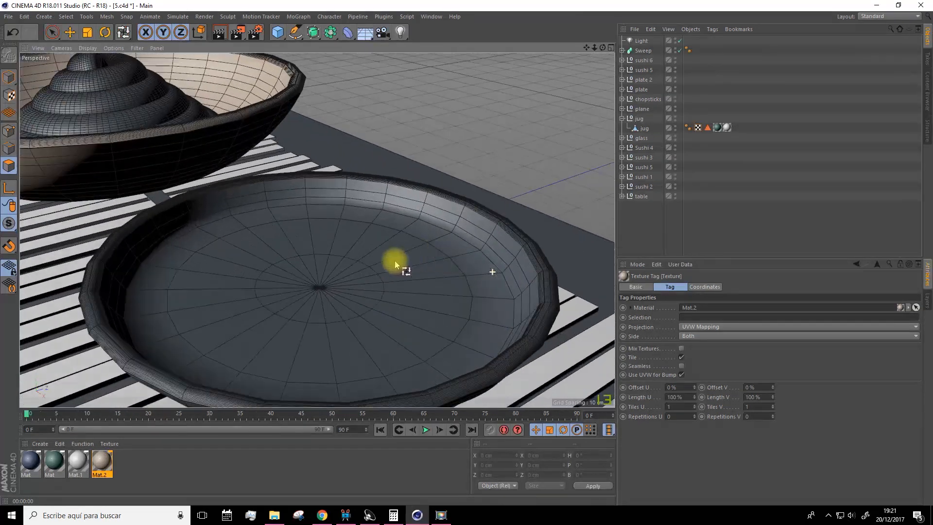
{"action": "scroll", "coordinate": [354, 244], "scroll_direction": "down", "scroll_amount": 5}
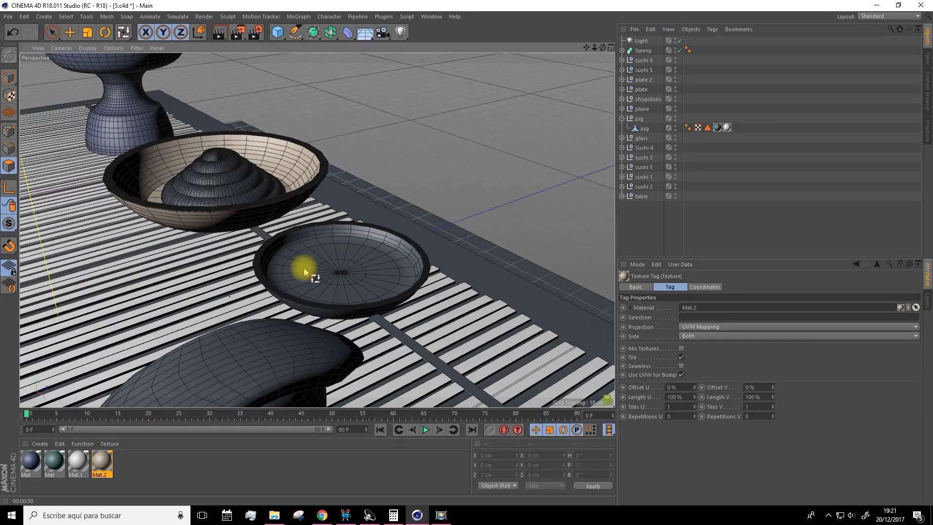
{"action": "left_click", "coordinate": [70, 32]}
{"action": "left_click", "coordinate": [9, 76]}
{"action": "left_click", "coordinate": [352, 273]}
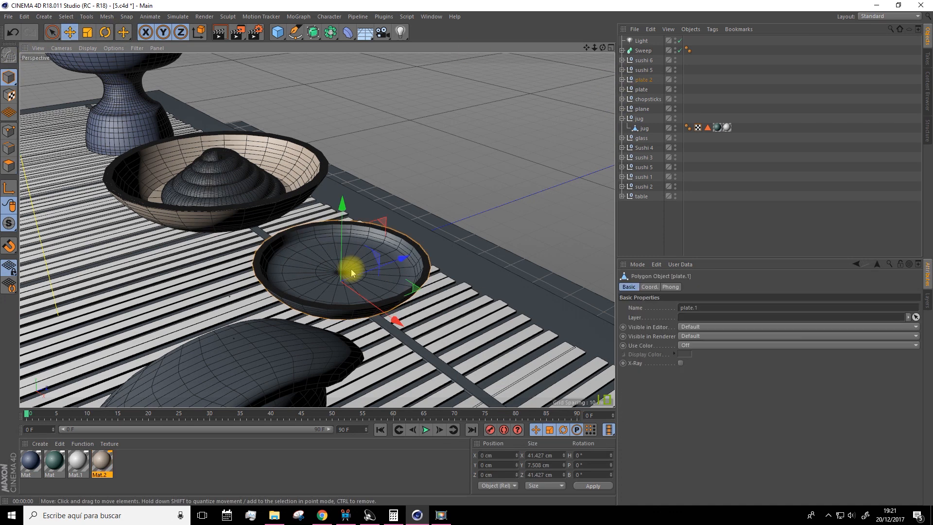
{"action": "left_click", "coordinate": [621, 79]}
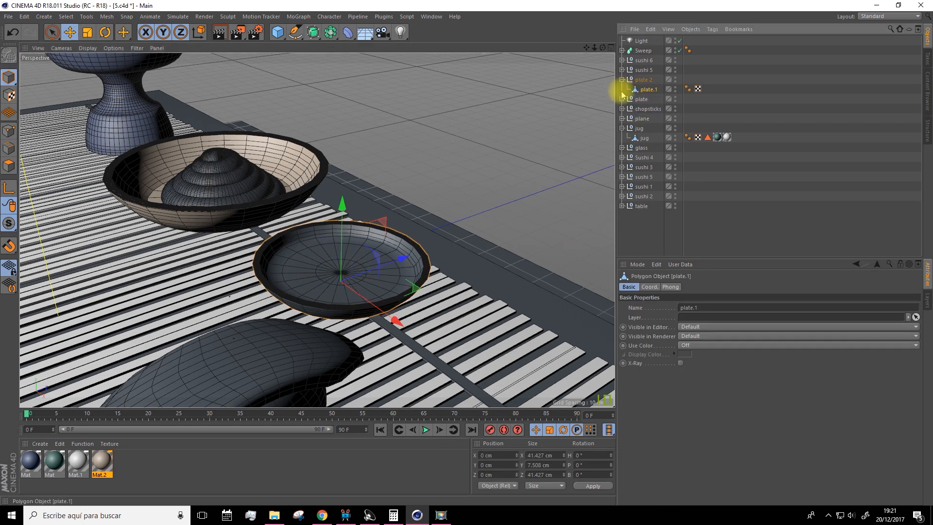
Loop-select all the inner base polygons of plate.1 and store them as a polygon selection
{"action": "left_click", "coordinate": [8, 165]}
{"action": "left_click", "coordinate": [67, 16]}
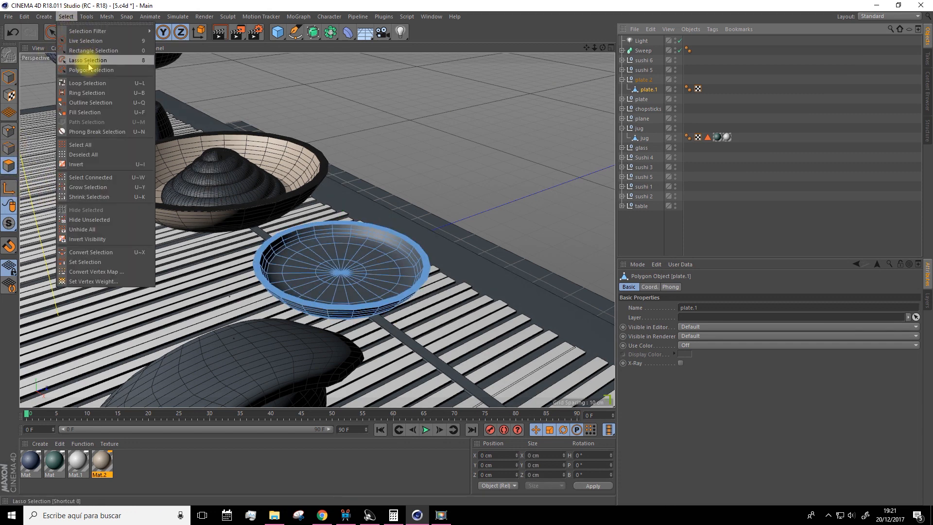
{"action": "left_click", "coordinate": [80, 87]}
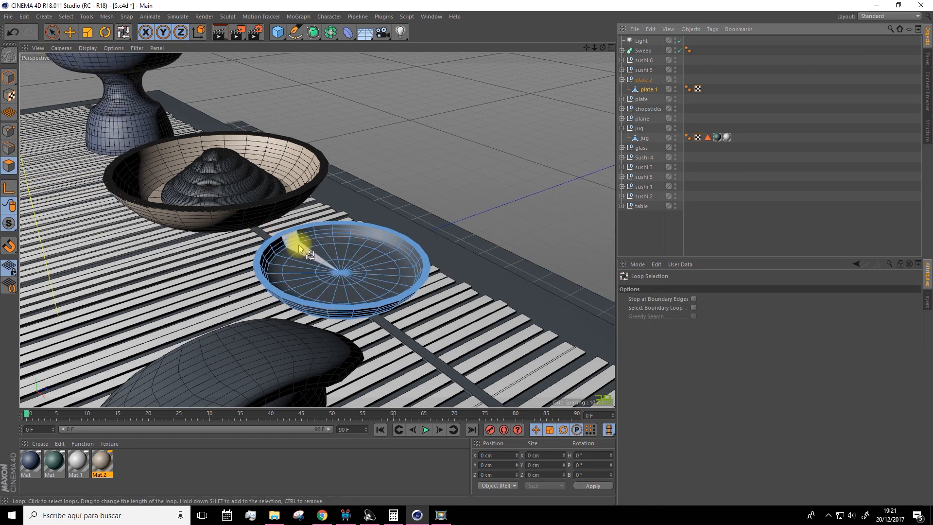
{"action": "left_click", "coordinate": [294, 252], "text": "shift"}
{"action": "left_click", "coordinate": [306, 259], "text": "shift"}
{"action": "left_click", "coordinate": [321, 270], "text": "shift"}
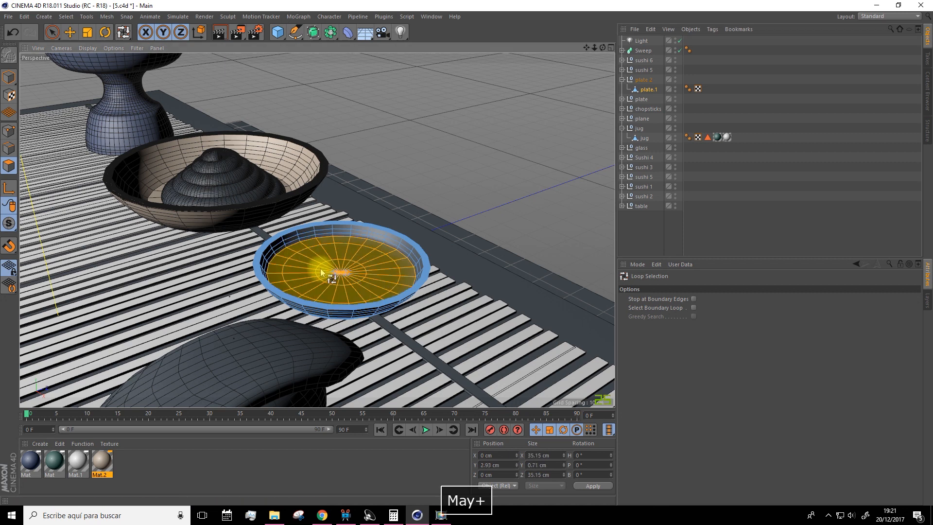
{"action": "left_click", "coordinate": [312, 296], "text": "shift"}
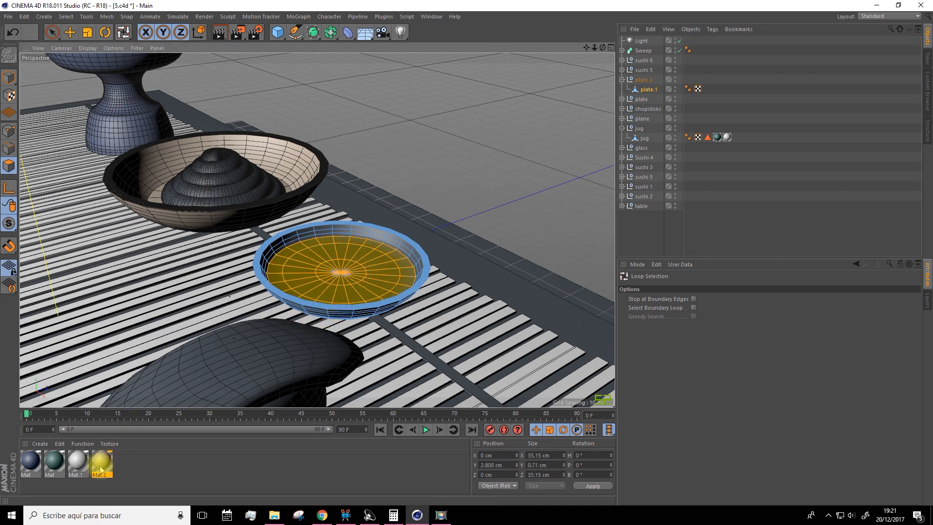
{"action": "left_click", "coordinate": [63, 17]}
{"action": "left_click", "coordinate": [83, 262]}
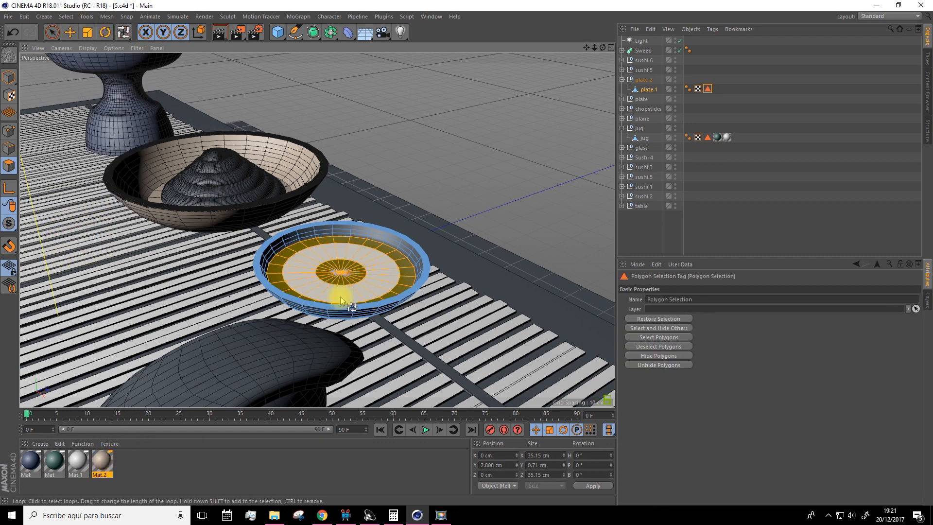
Deselect everything and apply the beige material Mat.2 to plate.1
{"action": "left_click", "coordinate": [652, 240]}
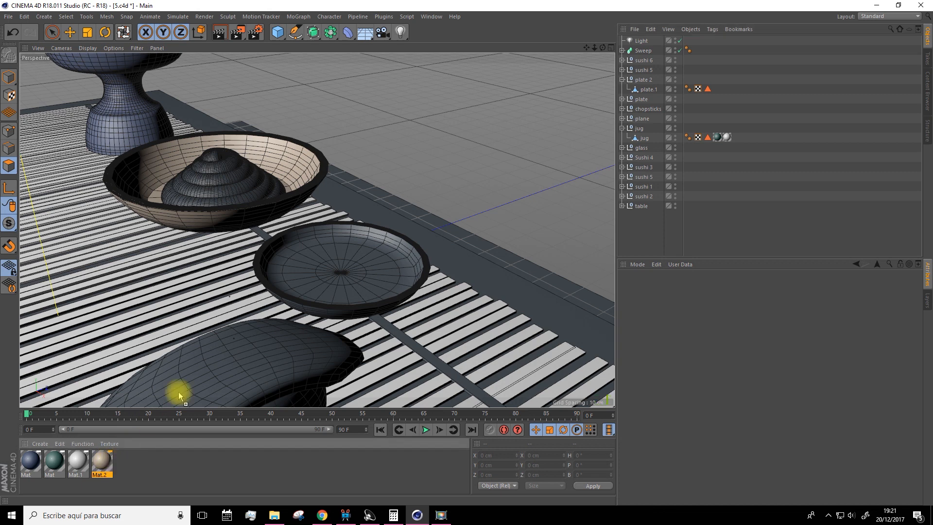
{"action": "left_click_drag", "start_coordinate": [603, 115], "coordinate": [648, 89]}
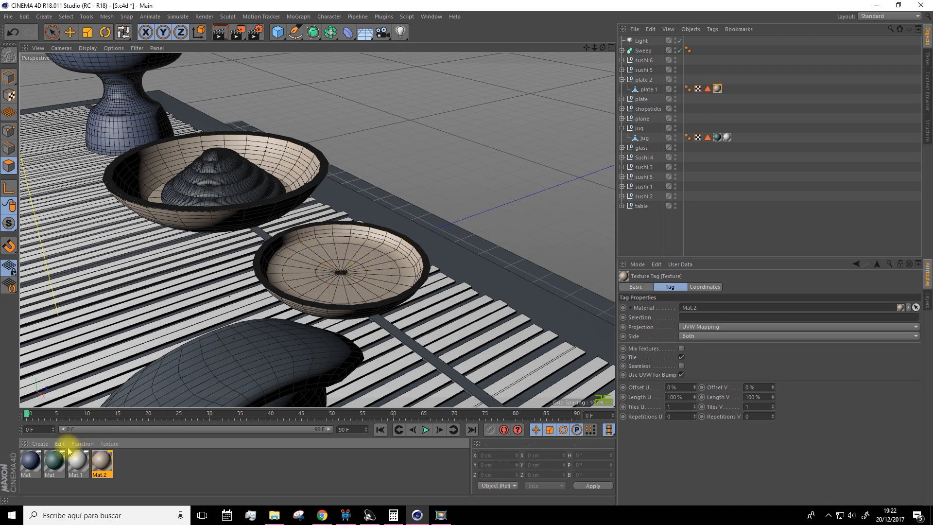
Try the teal material on plate.1, restricted to its stored Polygon Selection, and undo its application
{"action": "left_click_drag", "start_coordinate": [52, 464], "coordinate": [651, 89]}
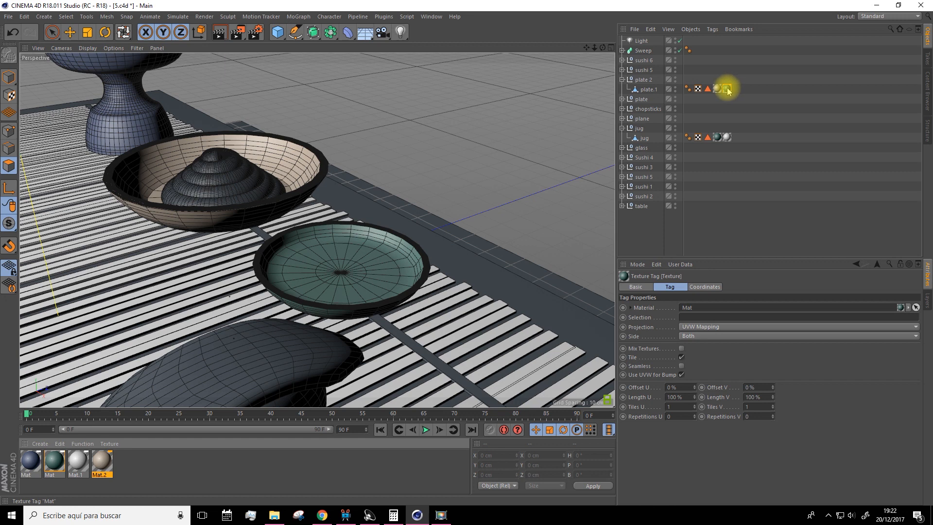
{"action": "left_click_drag", "start_coordinate": [707, 93], "coordinate": [681, 316]}
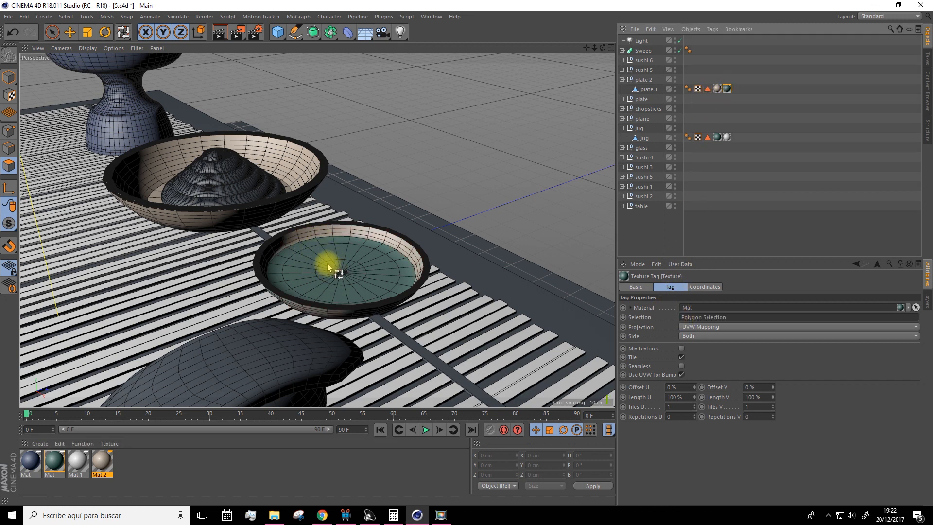
{"action": "key", "text": "ctrl+z"}
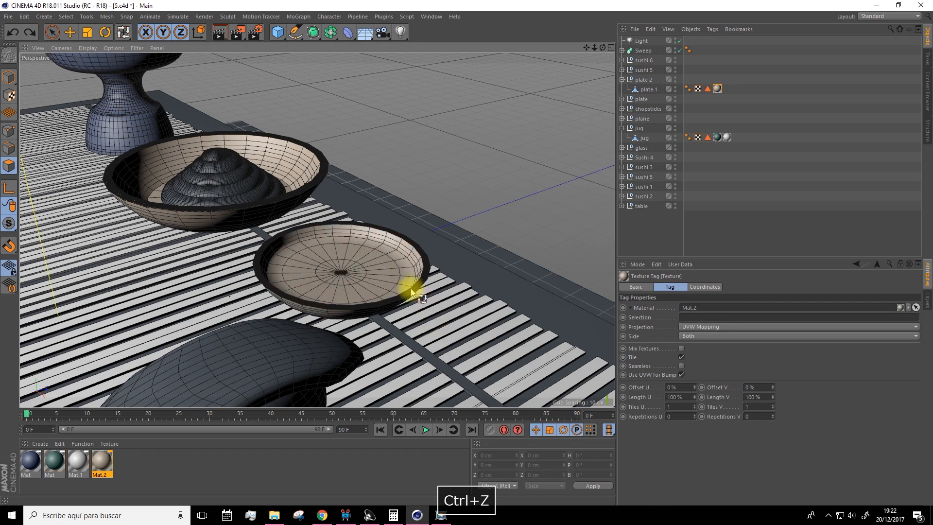
{"action": "scroll", "coordinate": [413, 293], "scroll_direction": "down", "scroll_amount": 8}
{"action": "left_click_drag", "start_coordinate": [586, 48], "coordinate": [544, 7]}
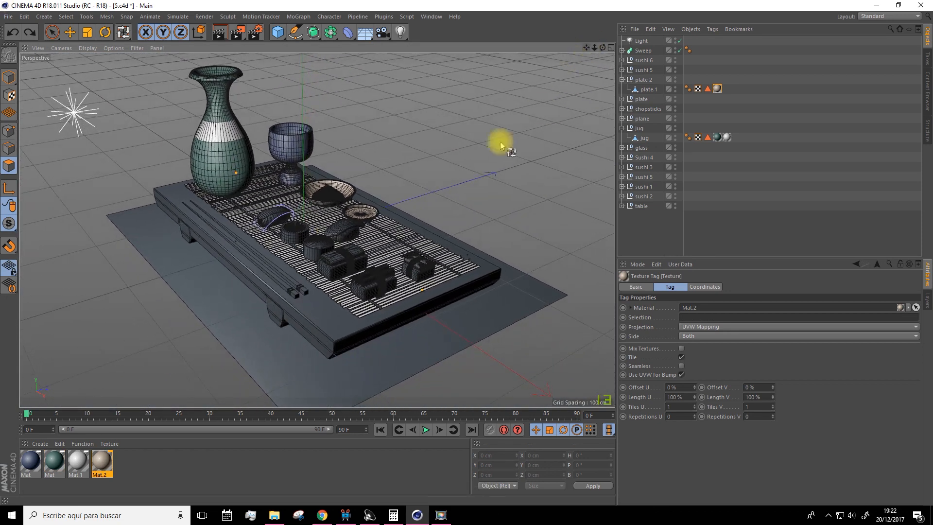
{"action": "left_click_drag", "start_coordinate": [502, 146], "coordinate": [470, 168], "text": "alt"}
{"action": "left_click_drag", "start_coordinate": [583, 49], "coordinate": [569, 31]}
{"action": "left_click_drag", "start_coordinate": [455, 102], "coordinate": [444, 122]}
{"action": "left_click_drag", "start_coordinate": [586, 48], "coordinate": [577, 45]}
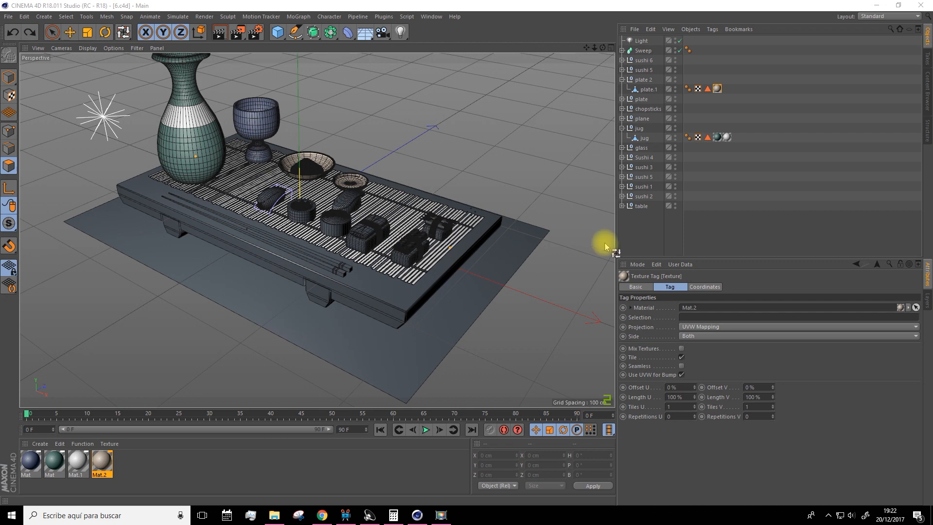
Create a new material and load a Layer shader as its Color channel texture
{"action": "left_click", "coordinate": [628, 243]}
{"action": "left_click", "coordinate": [40, 444]}
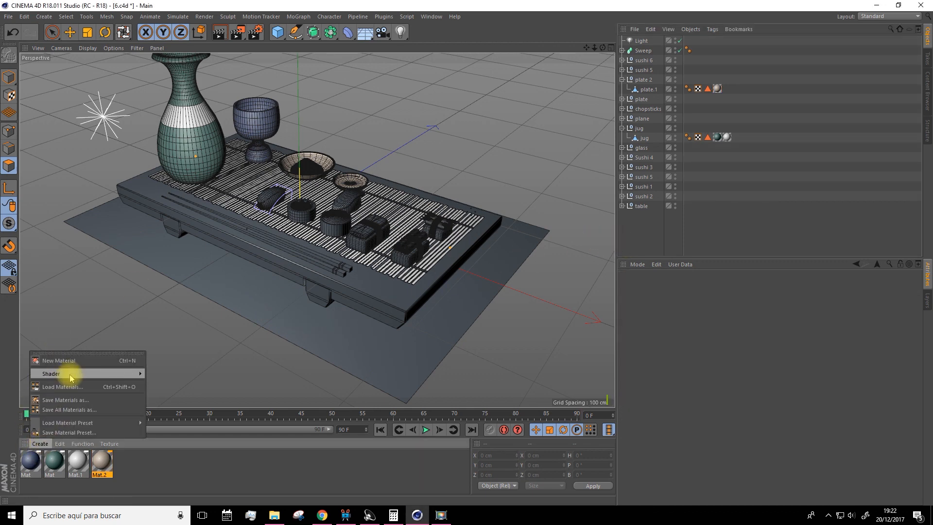
{"action": "left_click", "coordinate": [68, 310]}
{"action": "double_click", "coordinate": [29, 464]}
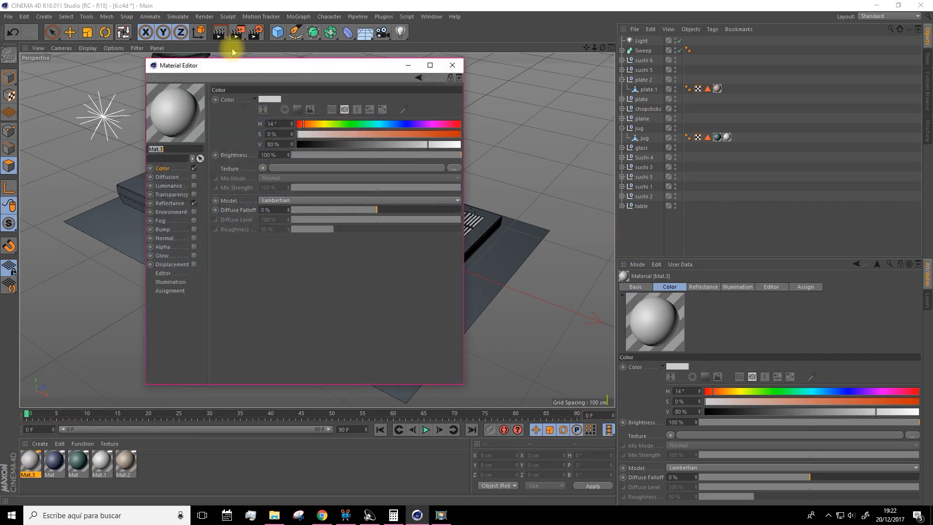
{"action": "left_click_drag", "start_coordinate": [298, 71], "coordinate": [402, 88]}
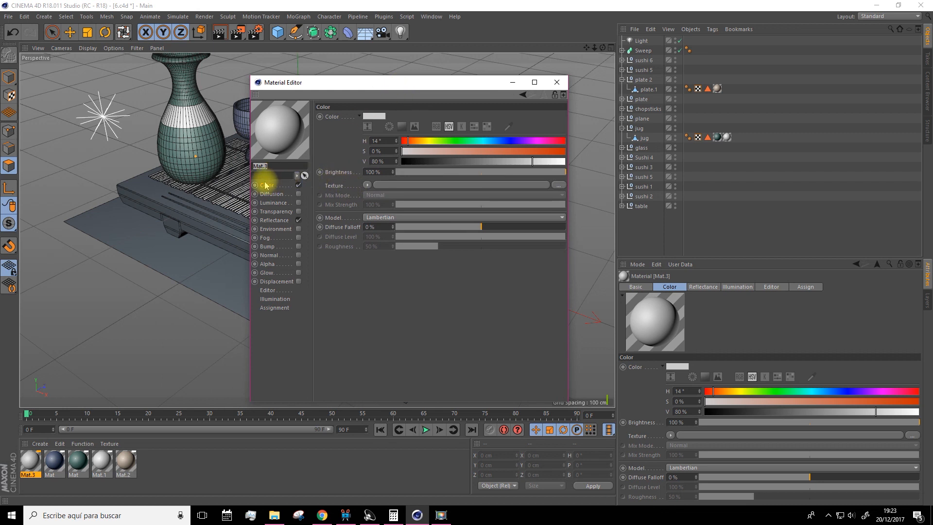
{"action": "left_click", "coordinate": [368, 185]}
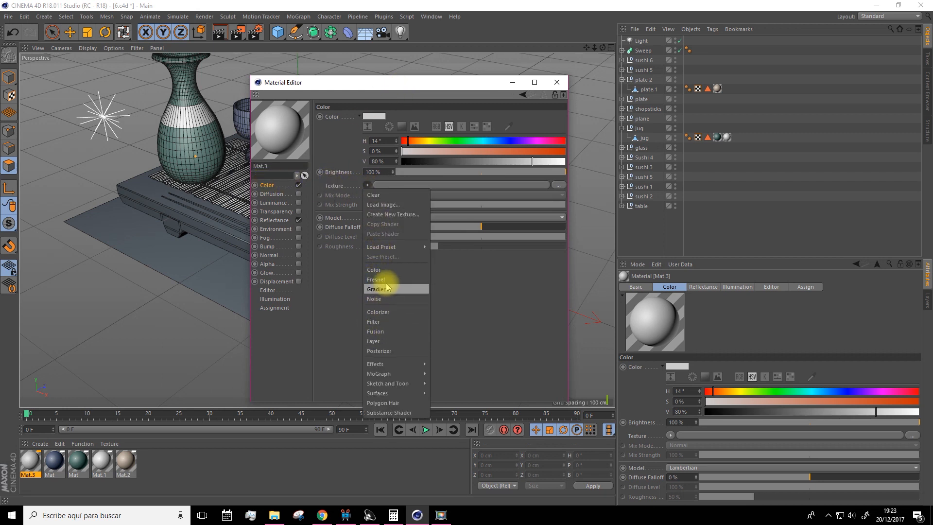
{"action": "left_click", "coordinate": [380, 342]}
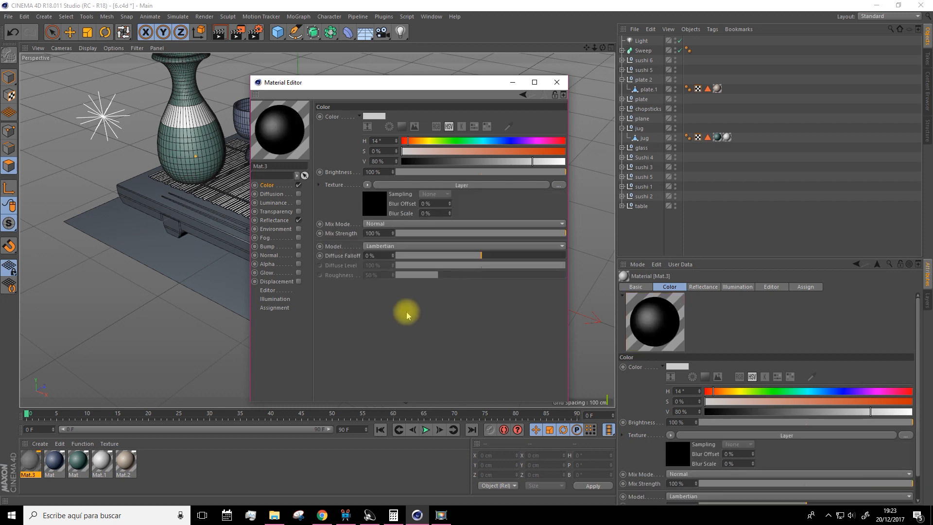
Add a Tiles surface shader to the new material's Layer shader and open the Tiles properties
{"action": "left_click", "coordinate": [375, 206]}
{"action": "left_click", "coordinate": [365, 194]}
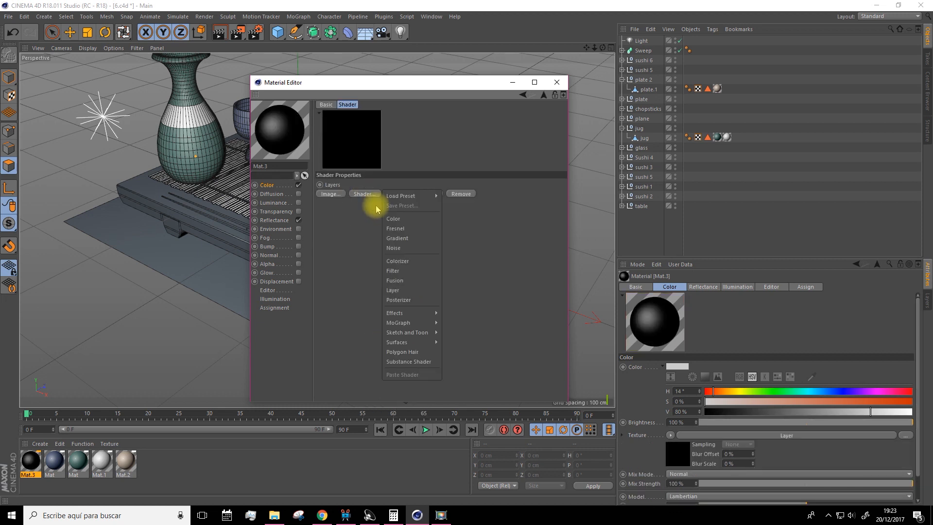
{"action": "mouse_move", "coordinate": [410, 343]}
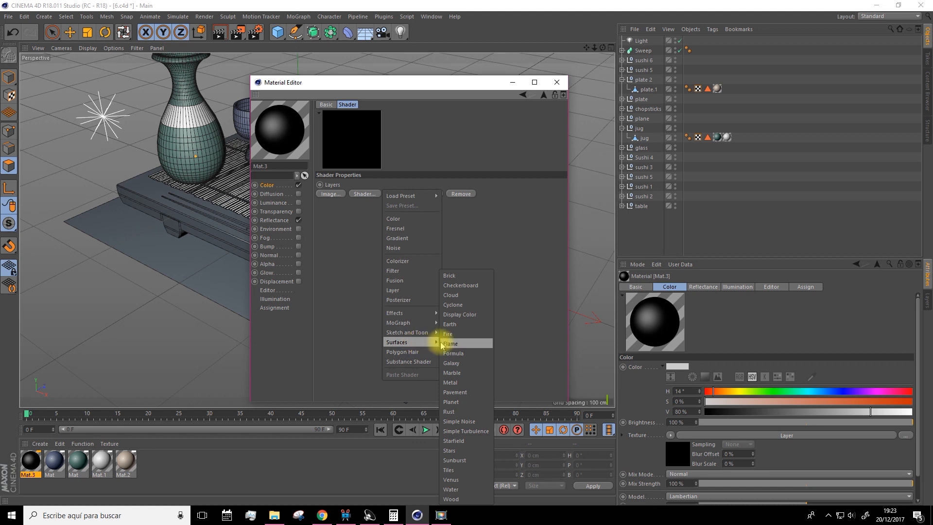
{"action": "left_click", "coordinate": [455, 470]}
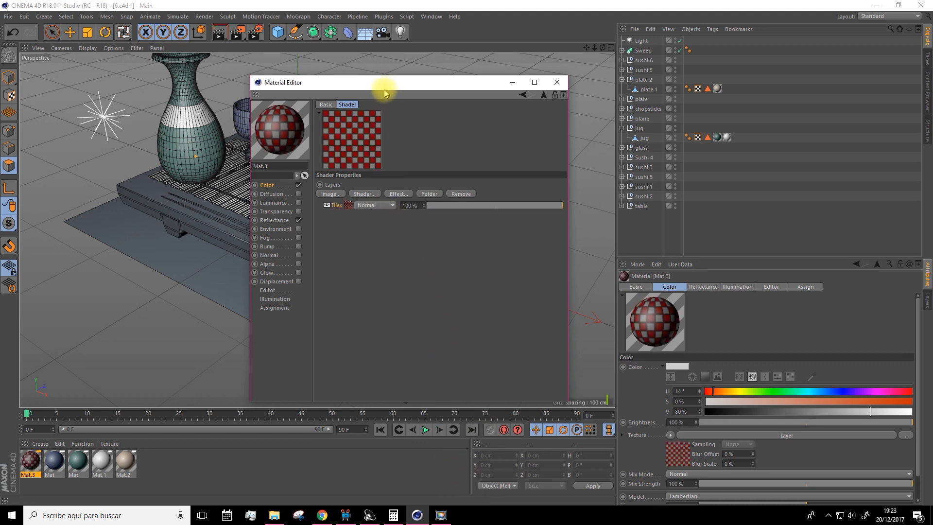
{"action": "left_click_drag", "start_coordinate": [384, 91], "coordinate": [421, 73]}
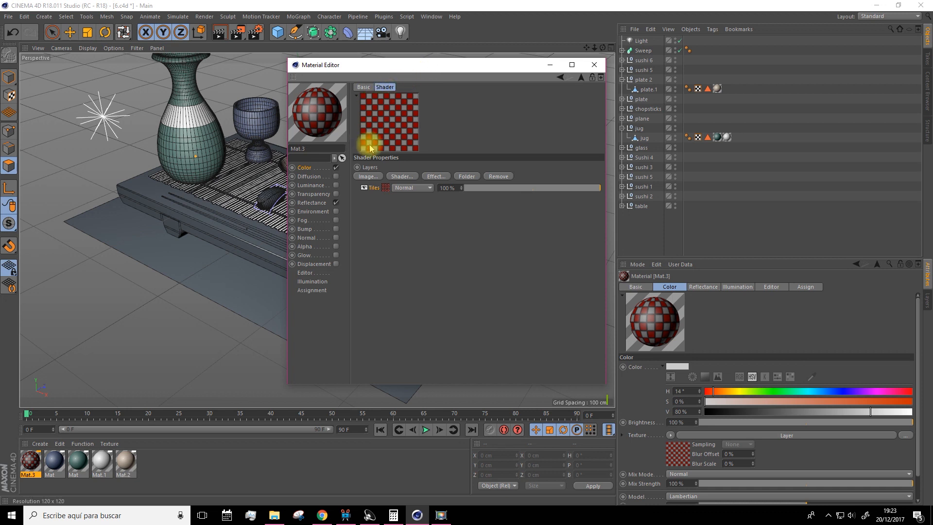
{"action": "left_click", "coordinate": [385, 189]}
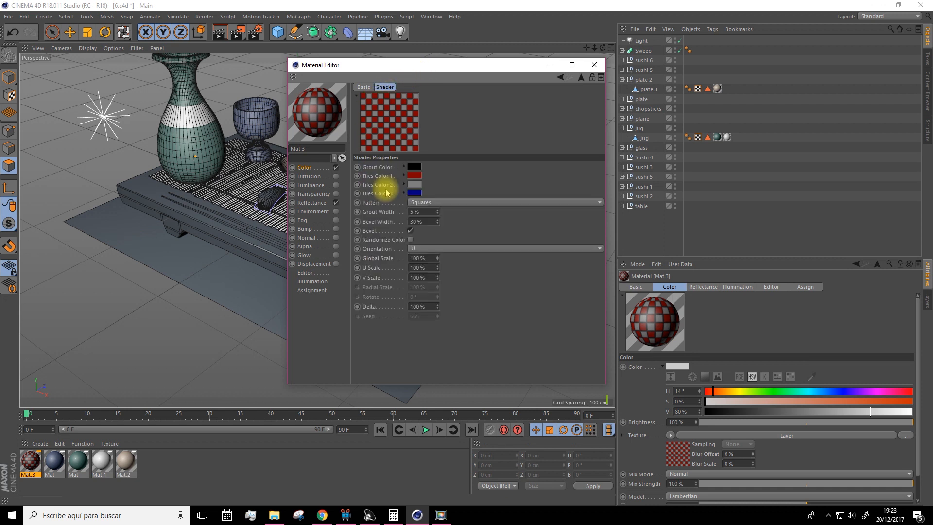
Try the Brick 1, Spiral 1 and Triangles 3 patterns in the Tiles shader
{"action": "left_click", "coordinate": [417, 202]}
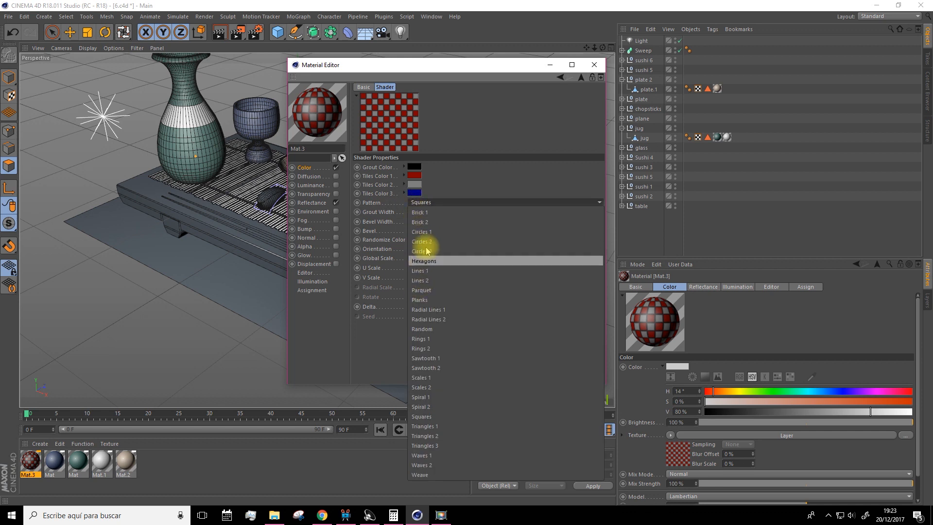
{"action": "left_click", "coordinate": [431, 213]}
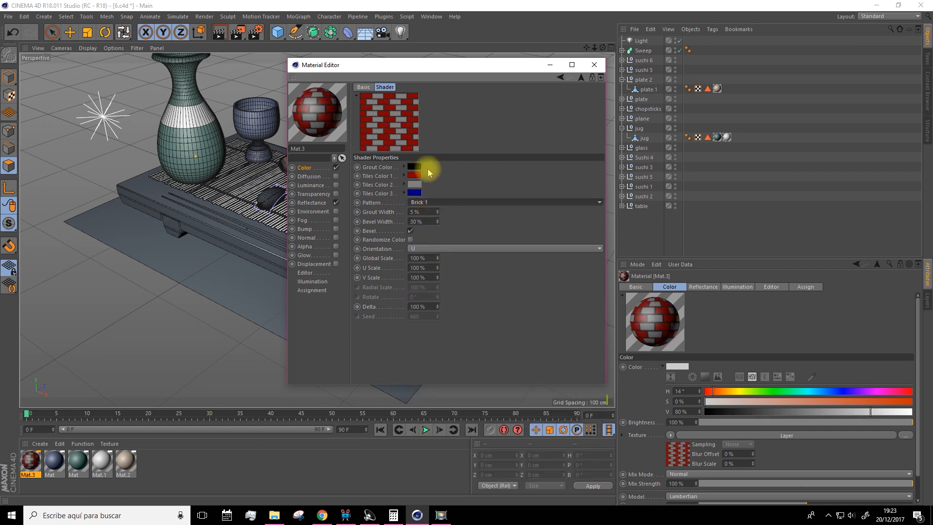
{"action": "left_click", "coordinate": [422, 204]}
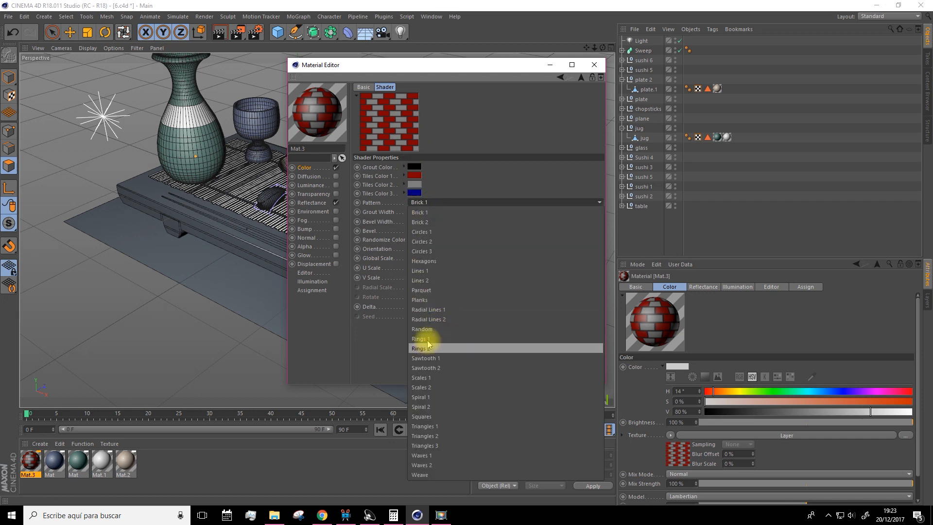
{"action": "left_click", "coordinate": [421, 397]}
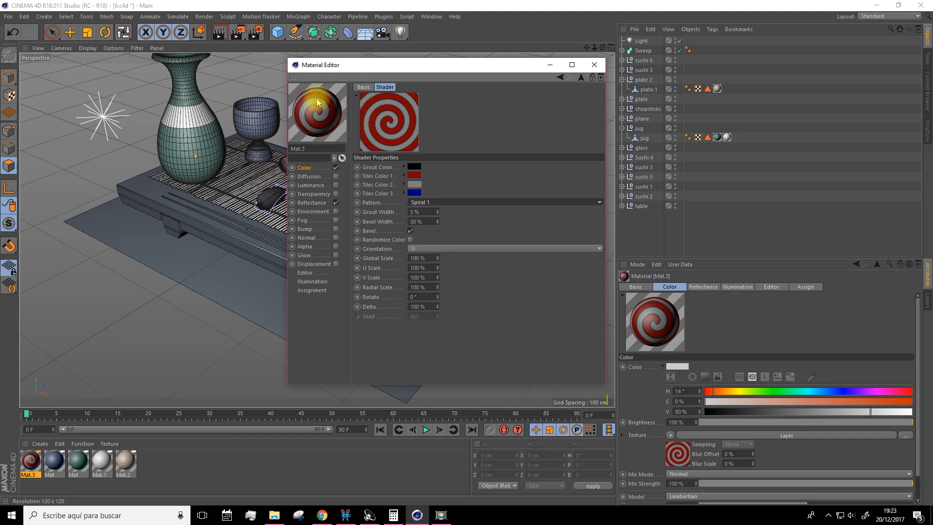
{"action": "left_click", "coordinate": [422, 203]}
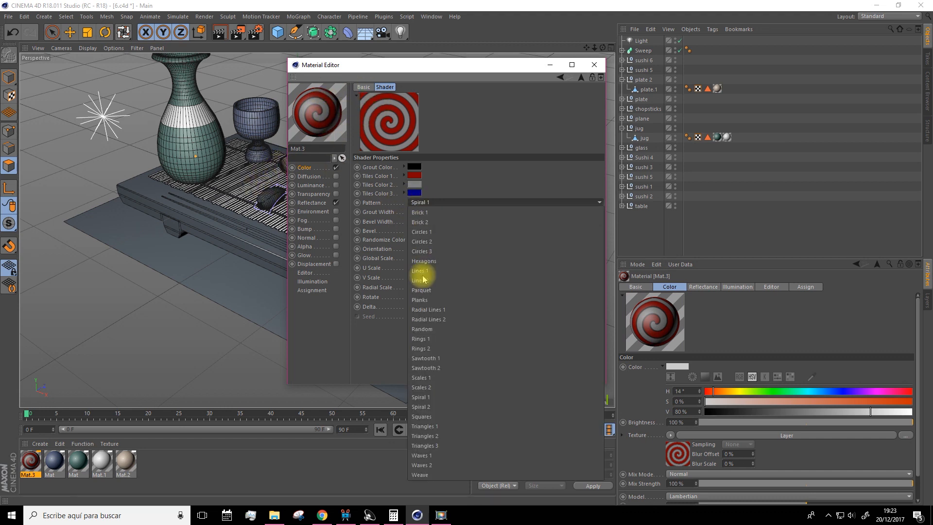
{"action": "left_click", "coordinate": [420, 446]}
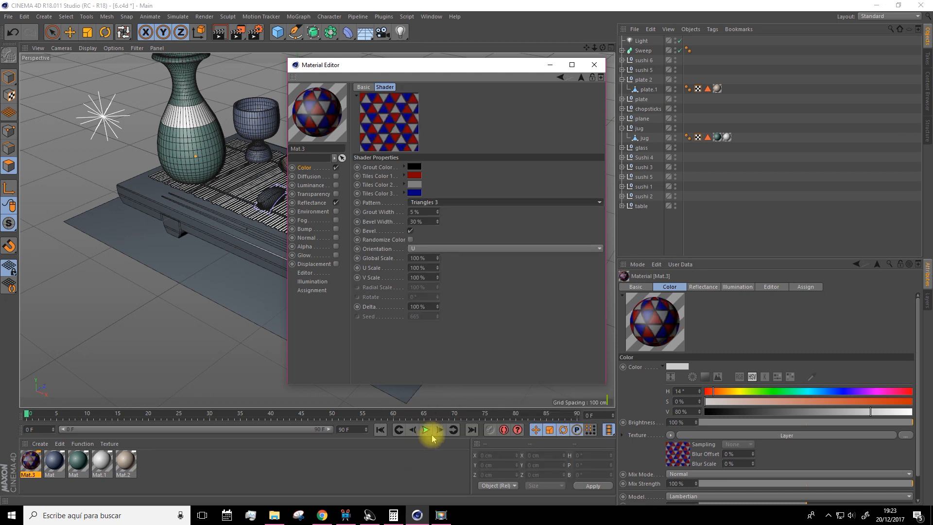
Move the Material Editor clear of the table model and set the Tiles pattern to Triangles 2
{"action": "left_click_drag", "start_coordinate": [434, 65], "coordinate": [568, 64]}
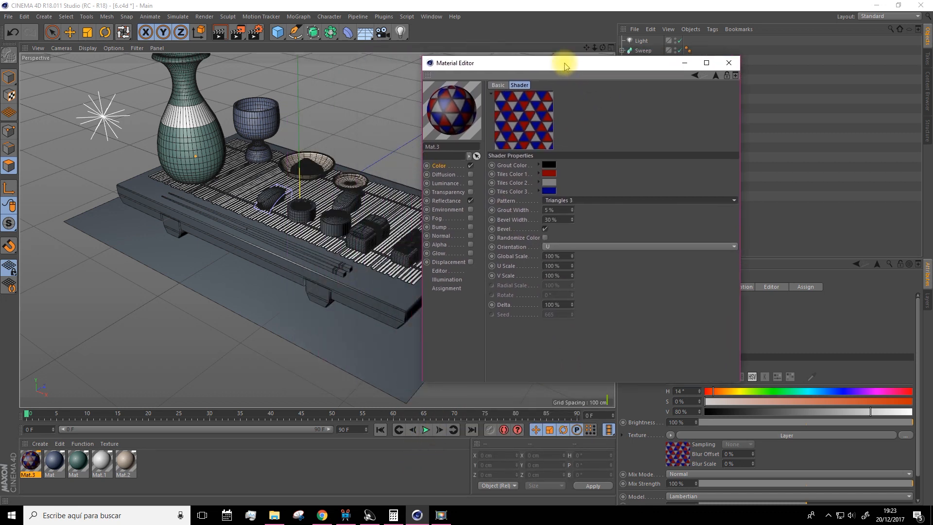
{"action": "left_click", "coordinate": [555, 201]}
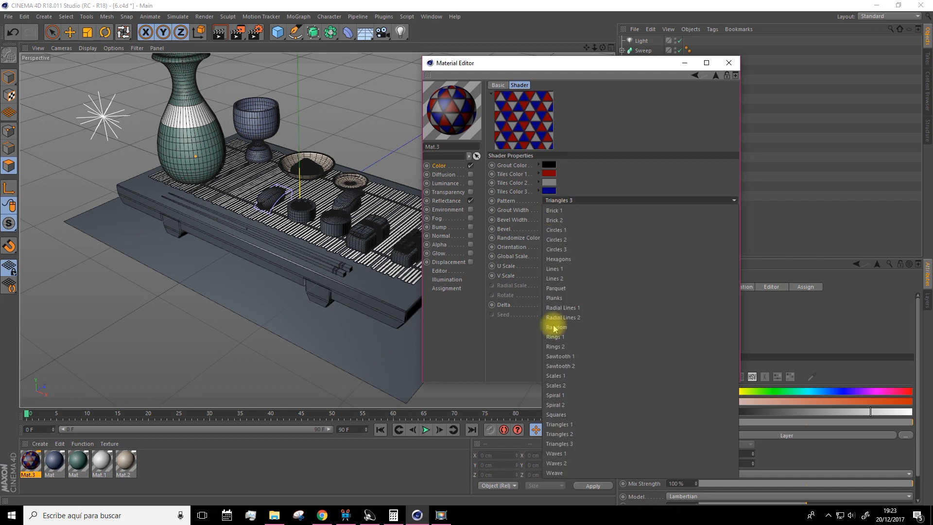
{"action": "left_click", "coordinate": [554, 438]}
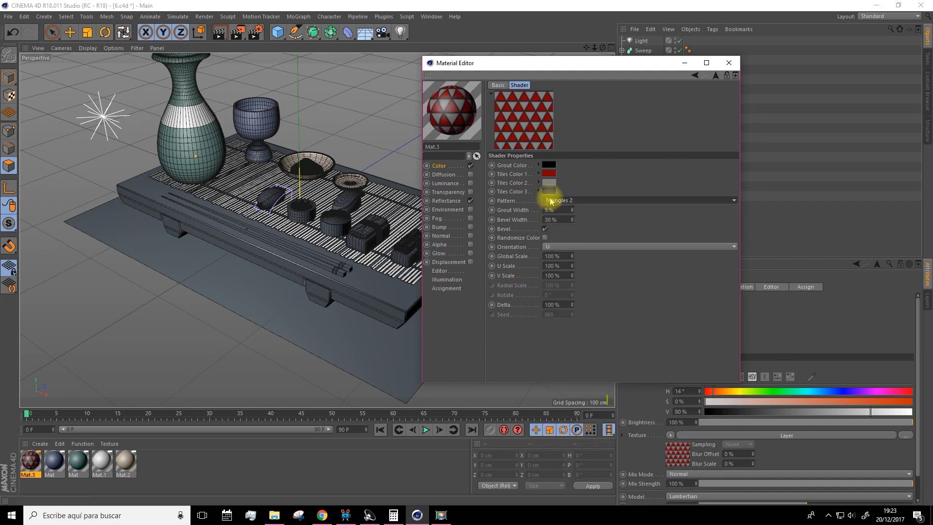
Try the Triangles 1 pattern in the Tiles shader and set the pattern to Triangles 3
{"action": "left_click", "coordinate": [550, 200]}
{"action": "left_click", "coordinate": [561, 427]}
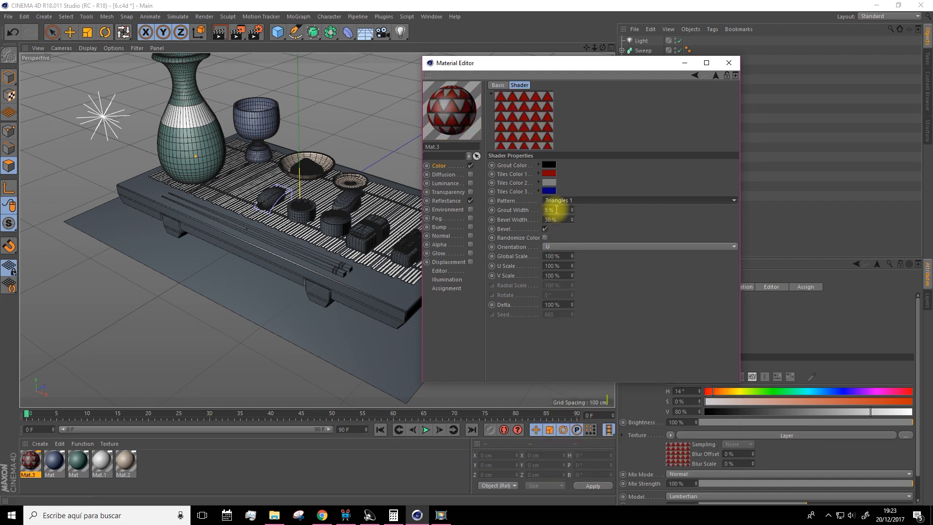
{"action": "left_click_drag", "start_coordinate": [510, 62], "coordinate": [514, 63]}
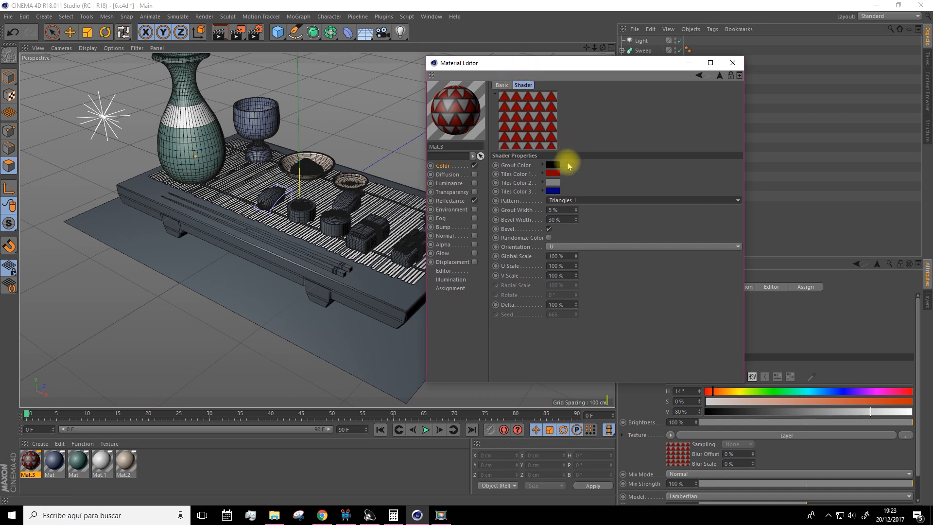
{"action": "left_click", "coordinate": [562, 199]}
{"action": "left_click", "coordinate": [562, 441]}
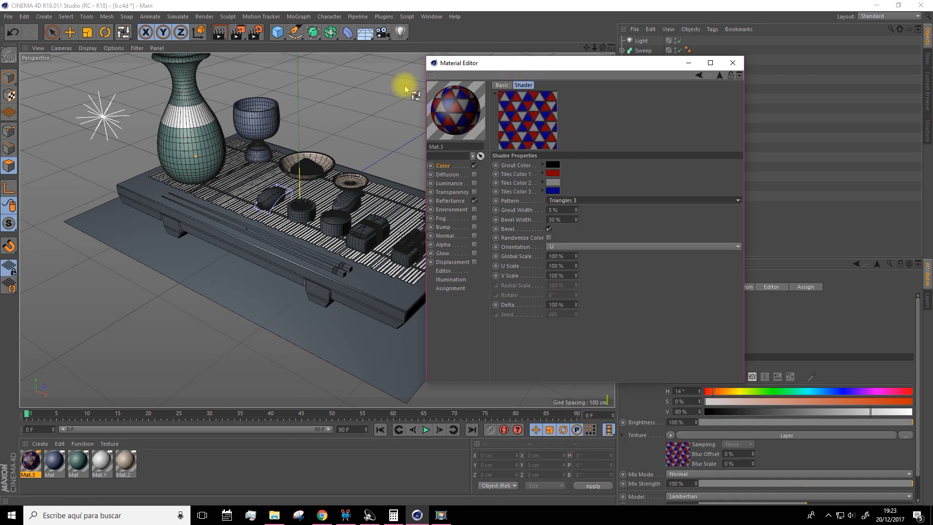
Expand the plane group and apply the tiled material Mat.3 to the Plane object beneath the table
{"action": "left_click", "coordinate": [685, 65]}
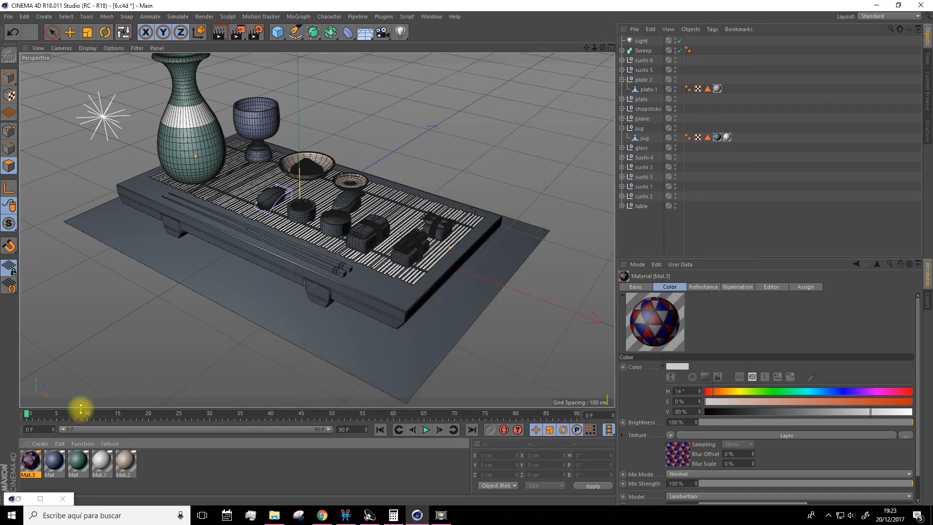
{"action": "left_click_drag", "start_coordinate": [287, 371], "coordinate": [384, 298]}
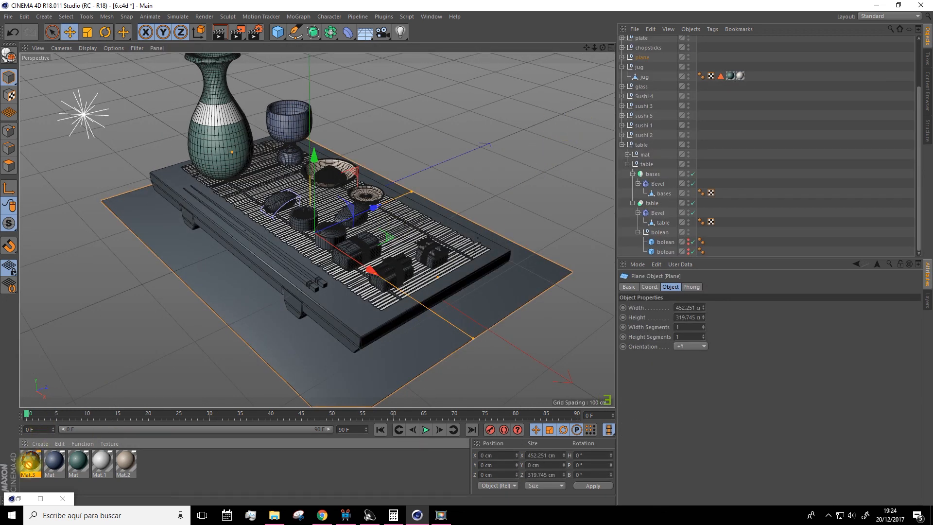
{"action": "left_click", "coordinate": [621, 56]}
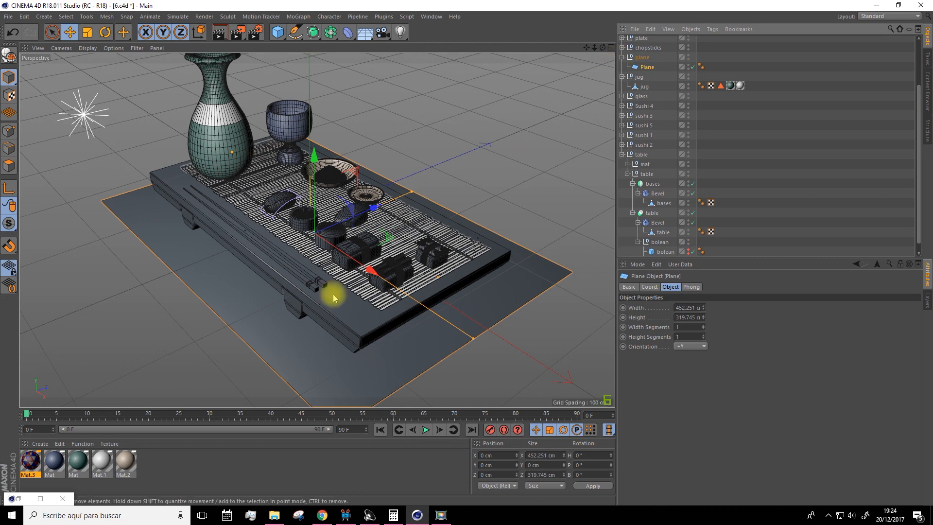
{"action": "left_click_drag", "start_coordinate": [28, 468], "coordinate": [644, 67]}
{"action": "left_click_drag", "start_coordinate": [464, 172], "coordinate": [510, 135], "text": "alt"}
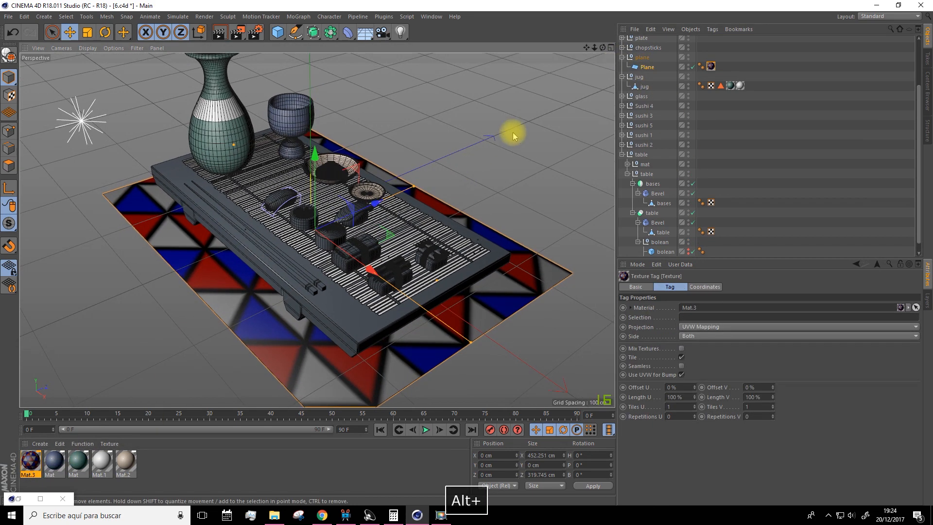
Reopen Mat.3's Tiles shader for editing and set the grout color to light blue
{"action": "double_click", "coordinate": [29, 461]}
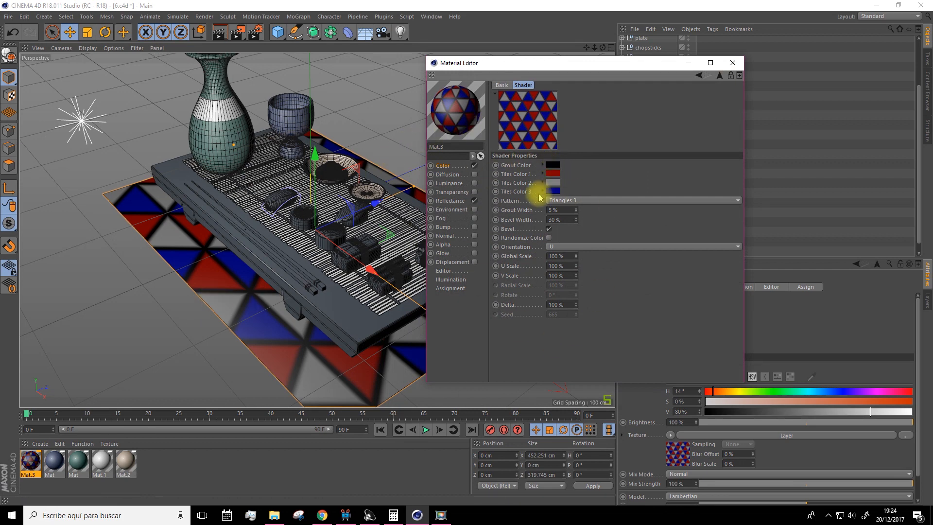
{"action": "left_click", "coordinate": [556, 168]}
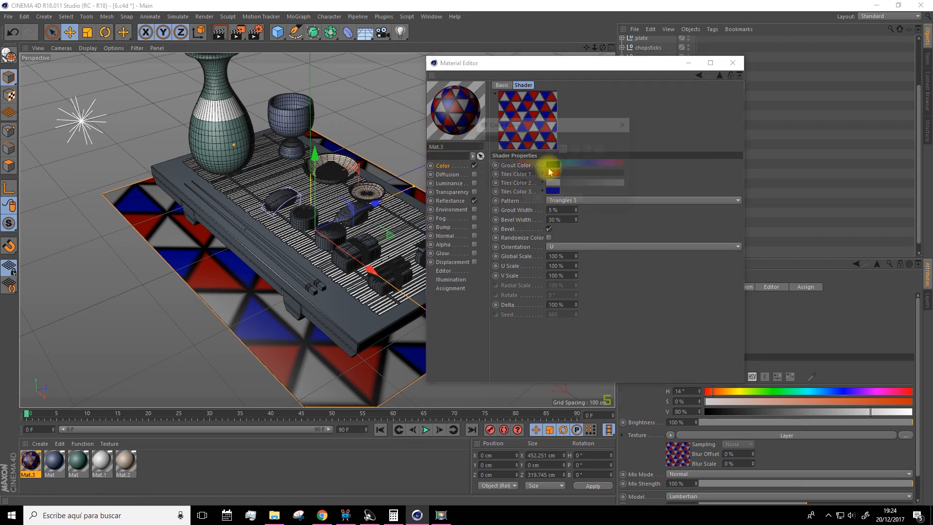
{"action": "left_click_drag", "start_coordinate": [572, 186], "coordinate": [627, 185]}
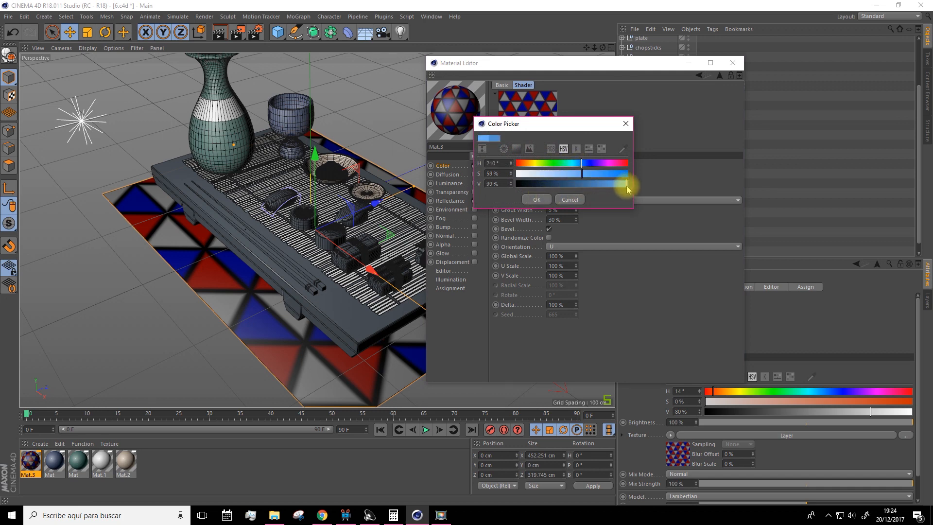
{"action": "left_click", "coordinate": [536, 200]}
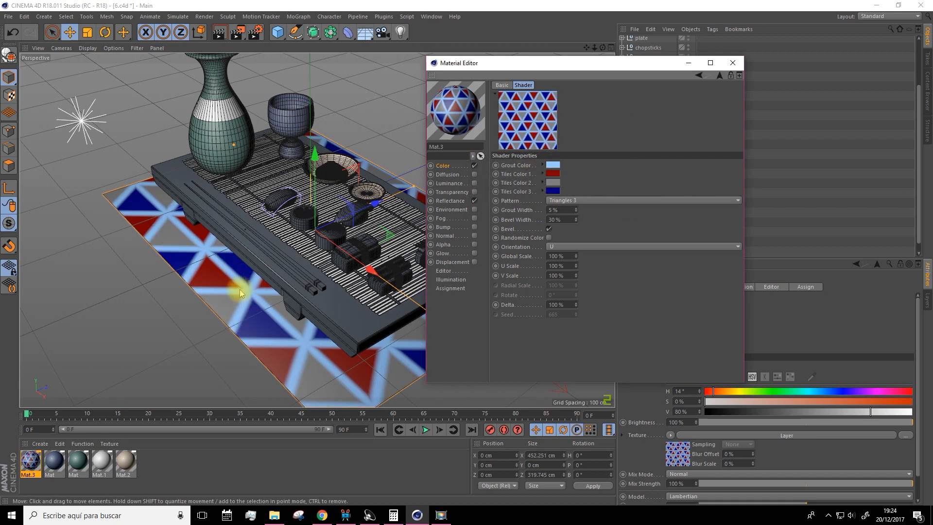
Set Tiles Color 1 to a darker red, Tiles Color 2 to olive green and Tiles Color 3 to turquoise
{"action": "left_click", "coordinate": [553, 173]}
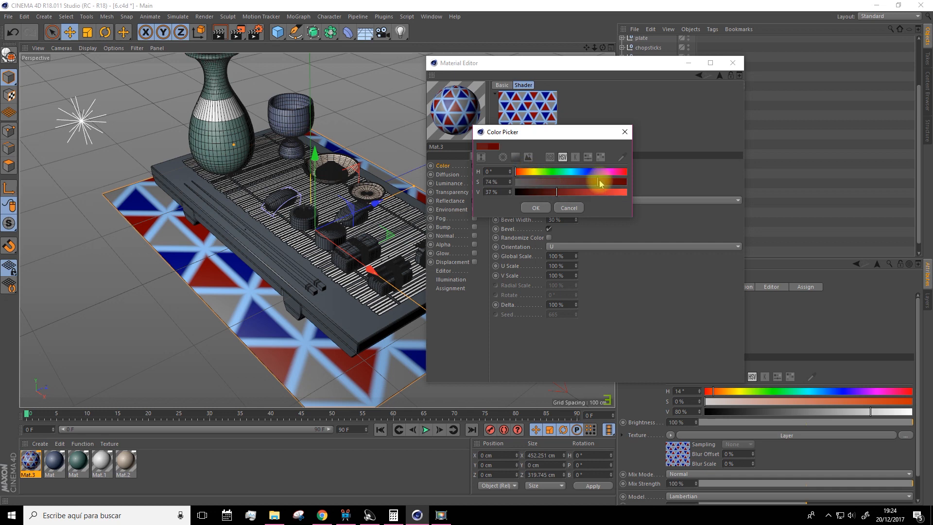
{"action": "left_click", "coordinate": [534, 207]}
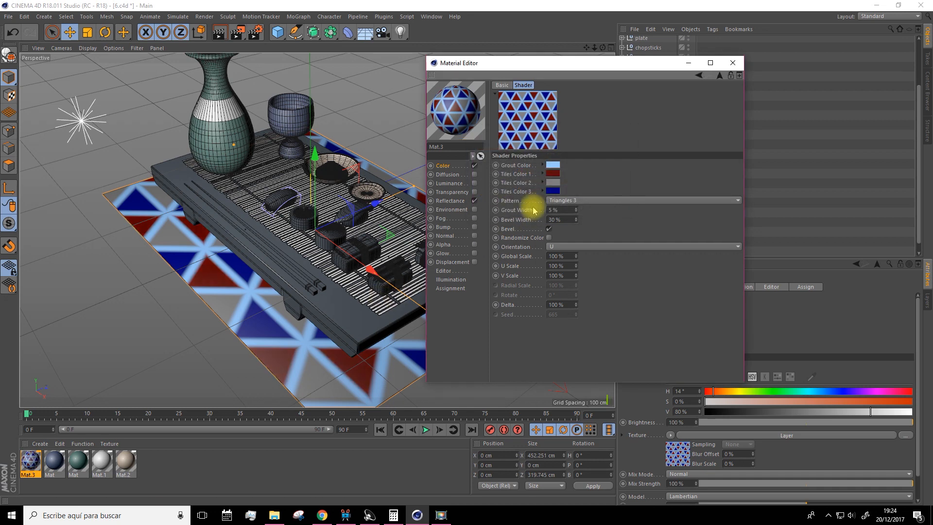
{"action": "left_click", "coordinate": [552, 182]}
{"action": "left_click", "coordinate": [581, 191]}
{"action": "left_click", "coordinate": [553, 181]}
{"action": "left_click", "coordinate": [535, 216]}
{"action": "left_click", "coordinate": [549, 190]}
{"action": "left_click", "coordinate": [564, 190]}
{"action": "left_click", "coordinate": [595, 211]}
{"action": "left_click", "coordinate": [533, 229]}
{"action": "left_click", "coordinate": [554, 182]}
{"action": "left_click", "coordinate": [538, 180]}
{"action": "left_click", "coordinate": [542, 217]}
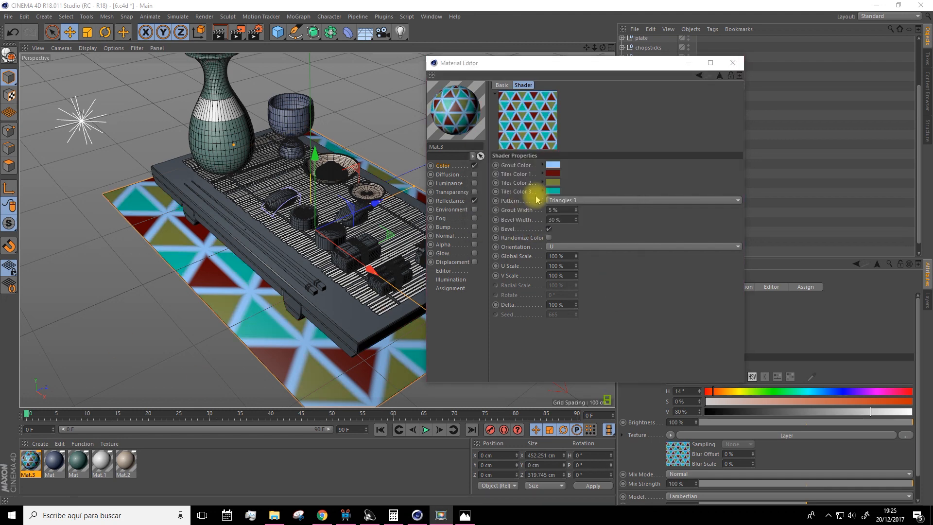
Change the grout color to yellow and Tiles Color 1 to light pink
{"action": "left_click", "coordinate": [552, 165]}
{"action": "left_click", "coordinate": [532, 166]}
{"action": "left_click", "coordinate": [543, 203]}
{"action": "left_click", "coordinate": [552, 173]}
{"action": "left_click", "coordinate": [610, 171]}
{"action": "left_click", "coordinate": [605, 192]}
{"action": "left_click", "coordinate": [568, 181]}
{"action": "left_click", "coordinate": [613, 173]}
{"action": "left_click", "coordinate": [540, 207]}
Change Tiles Color 2 to dark red and Tiles Color 3 to a brighter red
{"action": "left_click", "coordinate": [553, 182]}
{"action": "left_click", "coordinate": [518, 180]}
{"action": "left_click", "coordinate": [608, 191]}
{"action": "left_click", "coordinate": [542, 213]}
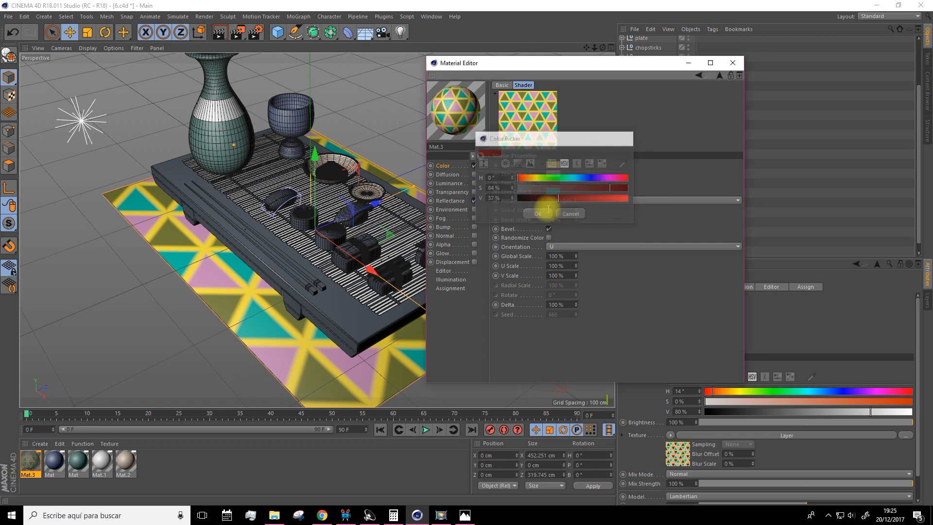
{"action": "left_click", "coordinate": [552, 191]}
{"action": "left_click", "coordinate": [519, 181]}
{"action": "left_click", "coordinate": [543, 213]}
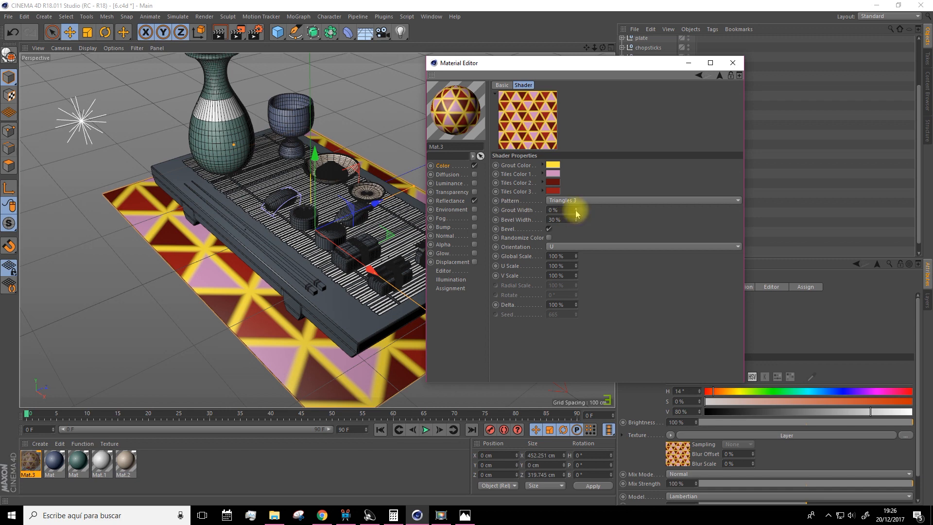
Set the tiles' Grout Width to 0% and Global Scale to 47%
{"action": "left_click_drag", "start_coordinate": [575, 209], "coordinate": [577, 216]}
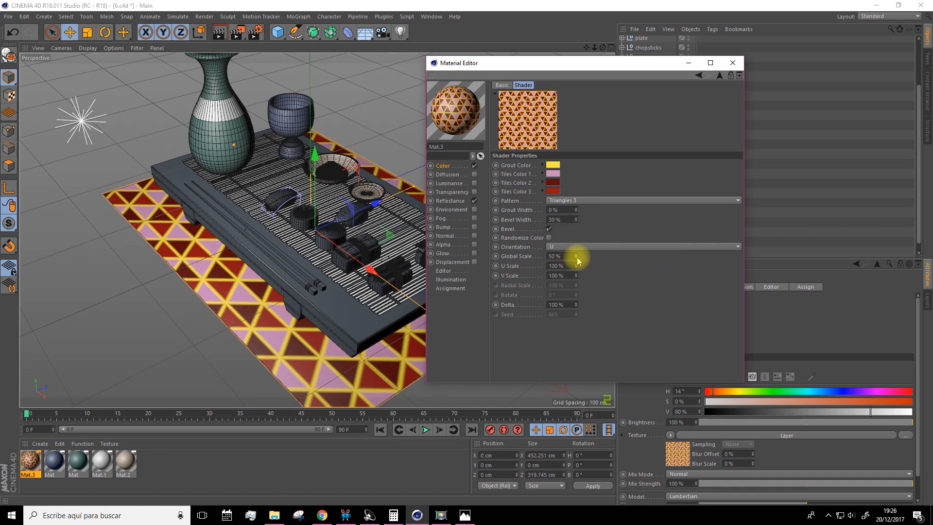
{"action": "left_click", "coordinate": [576, 258]}
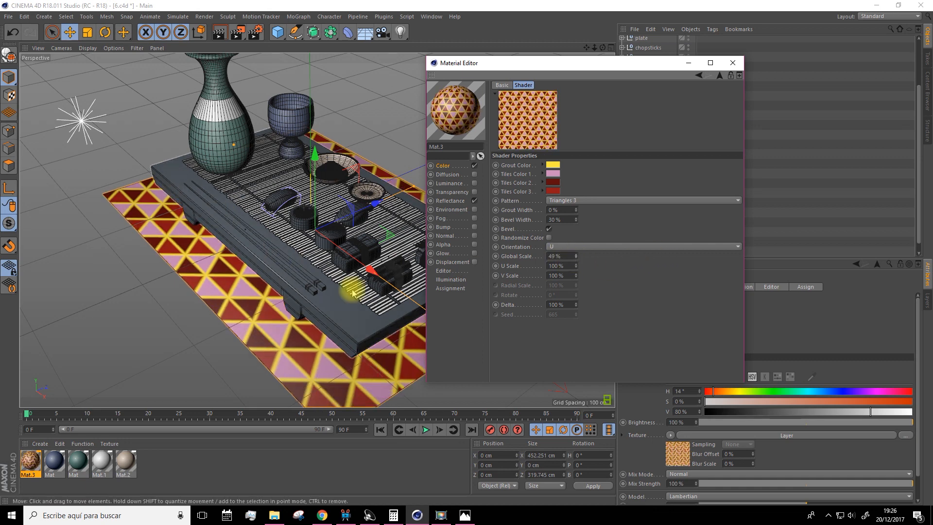
{"action": "left_click", "coordinate": [576, 258]}
{"action": "left_click", "coordinate": [576, 258]}
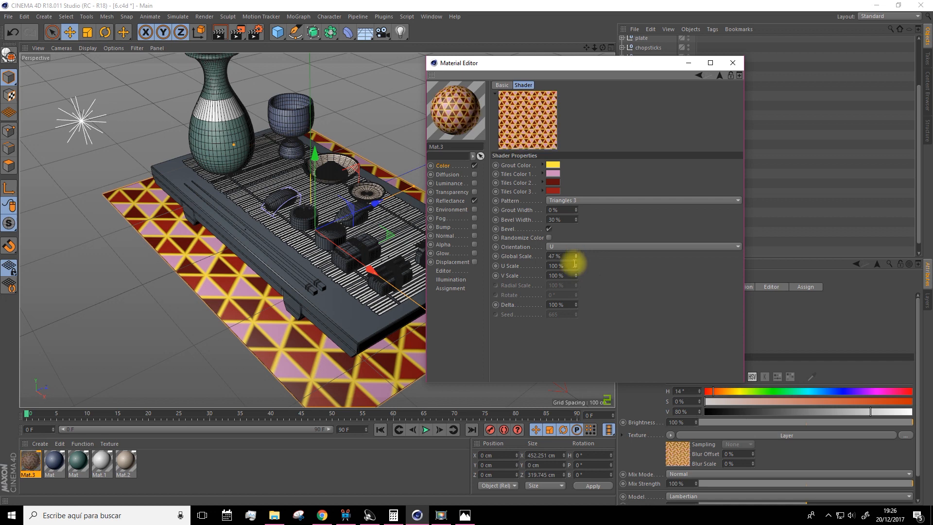
Try Bevel Width values of 72% and 44% on the tiles and undo the bevel changes
{"action": "left_click", "coordinate": [549, 228]}
{"action": "left_click_drag", "start_coordinate": [576, 220], "coordinate": [572, 216]}
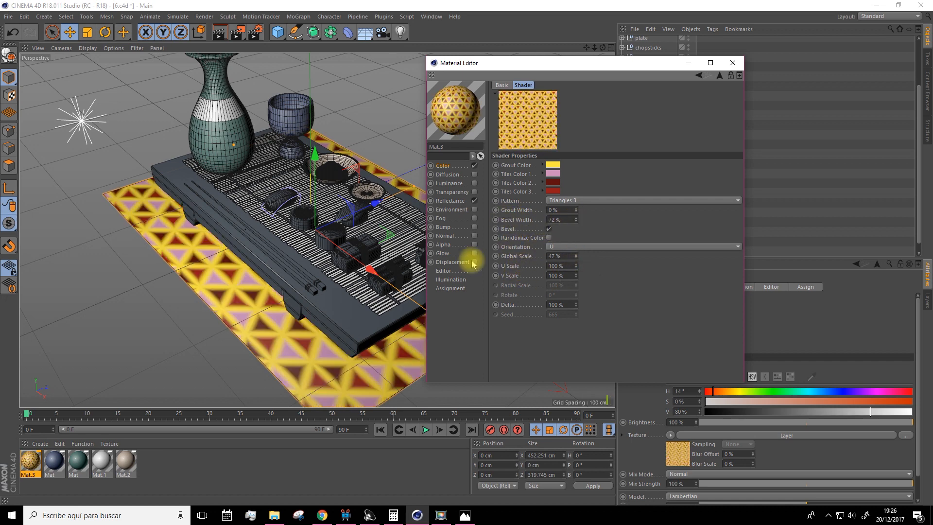
{"action": "left_click_drag", "start_coordinate": [575, 220], "coordinate": [569, 219]}
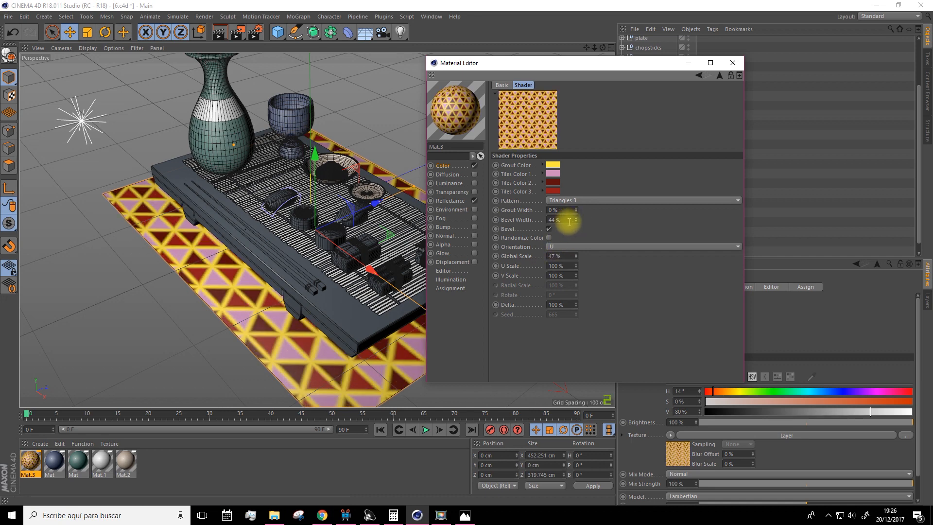
{"action": "key", "text": "ctrl+z"}
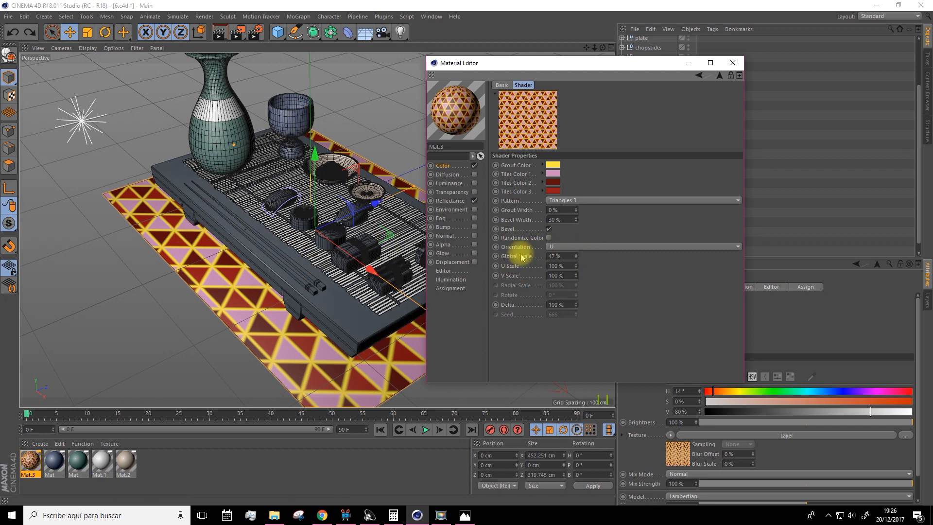
Set the tile Orientation to V and the Global Scale to 50%
{"action": "left_click", "coordinate": [568, 247]}
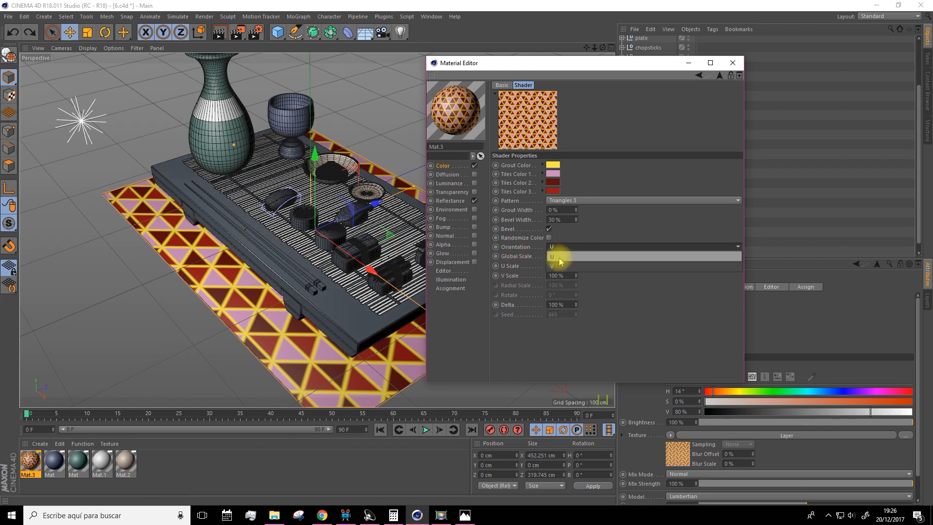
{"action": "left_click", "coordinate": [558, 257]}
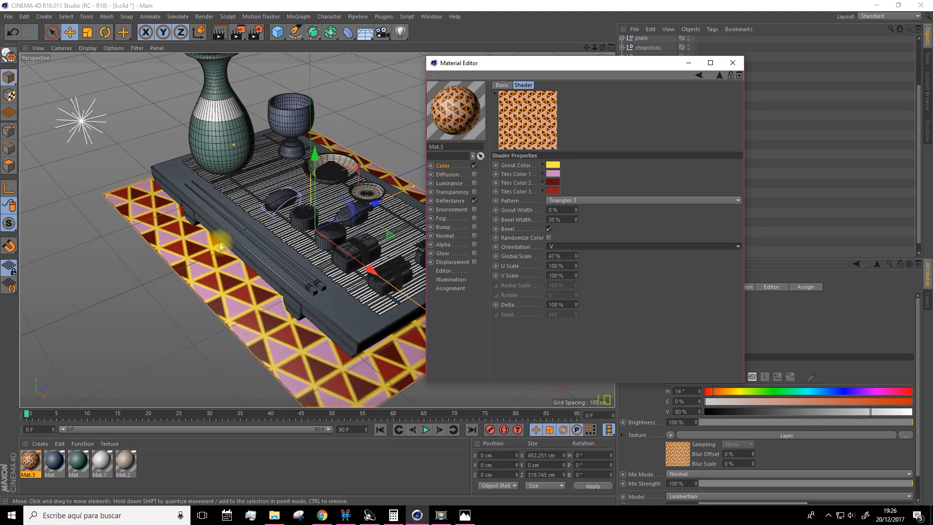
{"action": "left_click", "coordinate": [575, 254]}
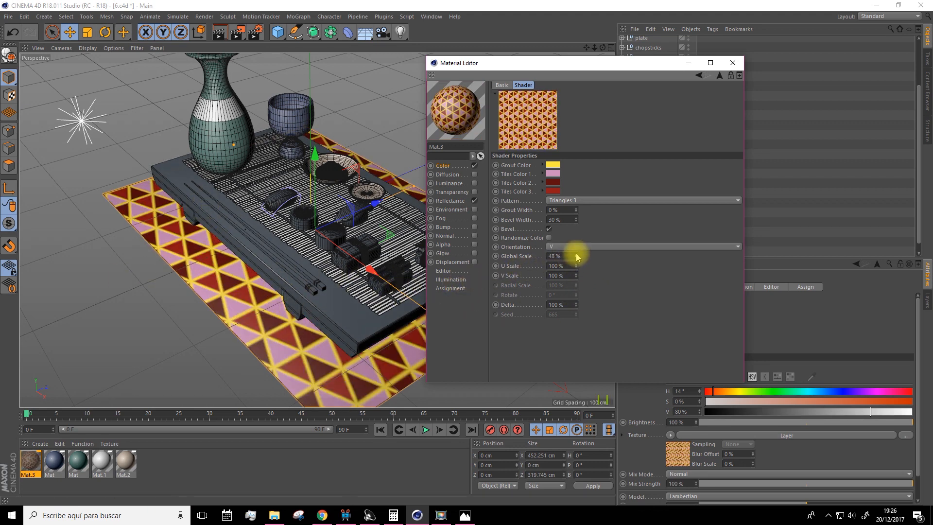
{"action": "left_click", "coordinate": [576, 254]}
{"action": "left_click", "coordinate": [576, 254]}
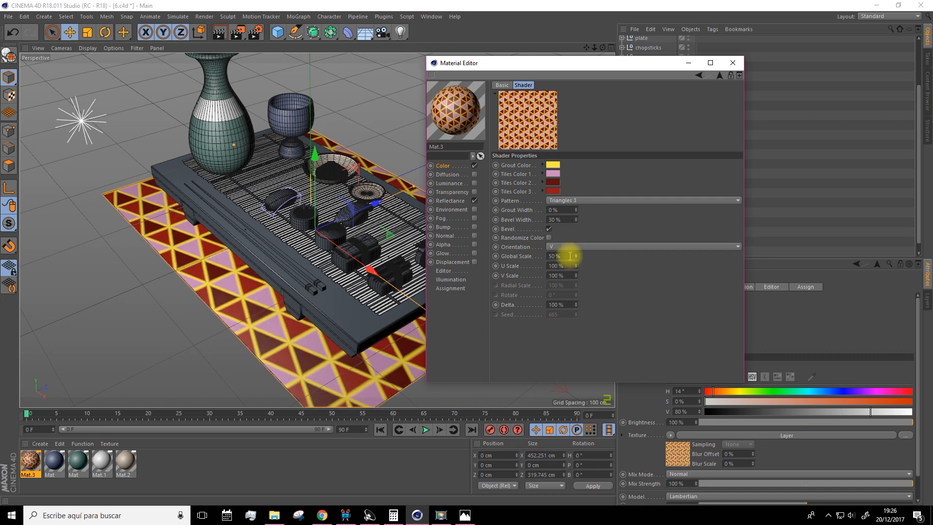
Try a V Scale of 130% for the tiles, restore it to 100%, and set the U Scale to 90%
{"action": "left_click_drag", "start_coordinate": [510, 64], "coordinate": [593, 65]}
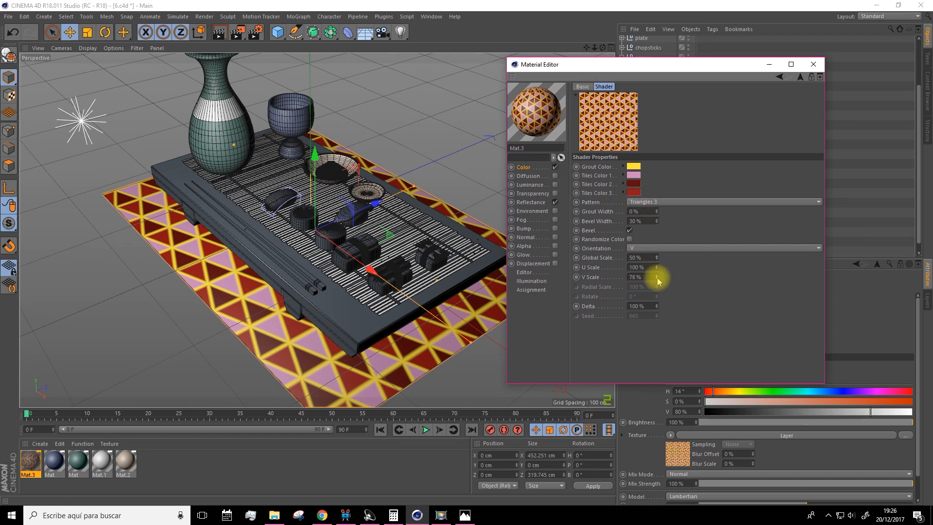
{"action": "left_click_drag", "start_coordinate": [656, 276], "coordinate": [655, 287]}
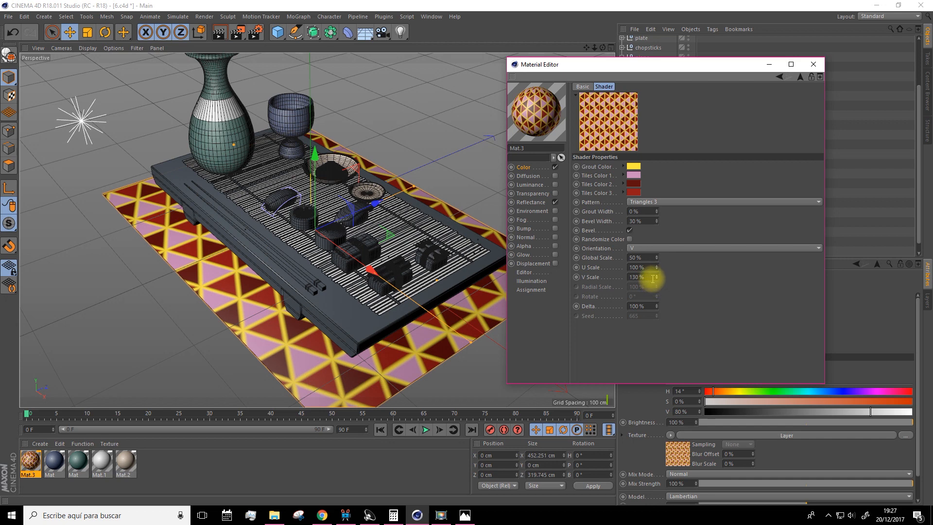
{"action": "left_click", "coordinate": [652, 278]}
{"action": "type", "text": "100"}
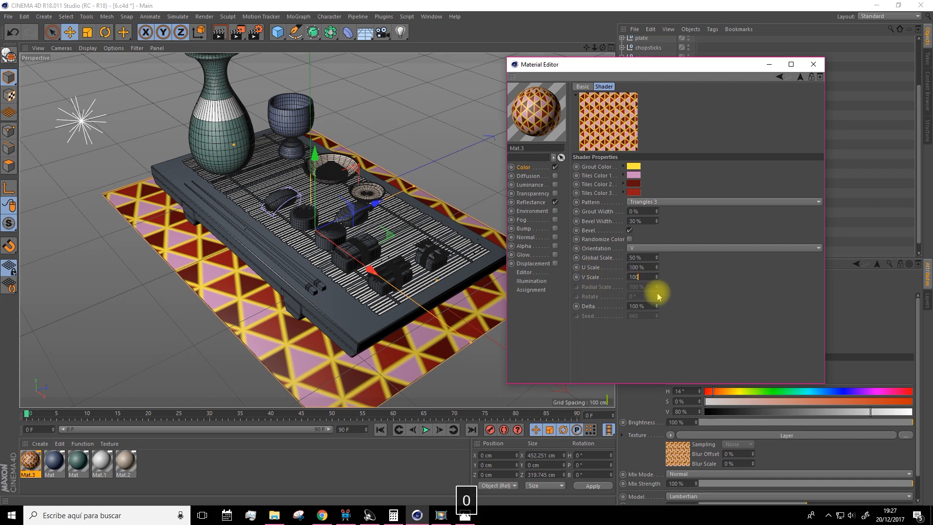
{"action": "key", "text": "Return"}
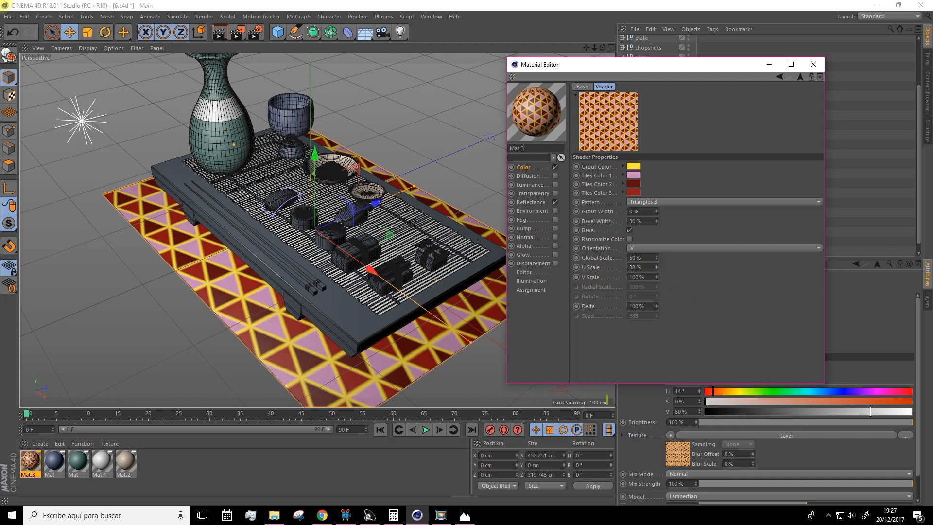
{"action": "left_click_drag", "start_coordinate": [656, 268], "coordinate": [656, 270]}
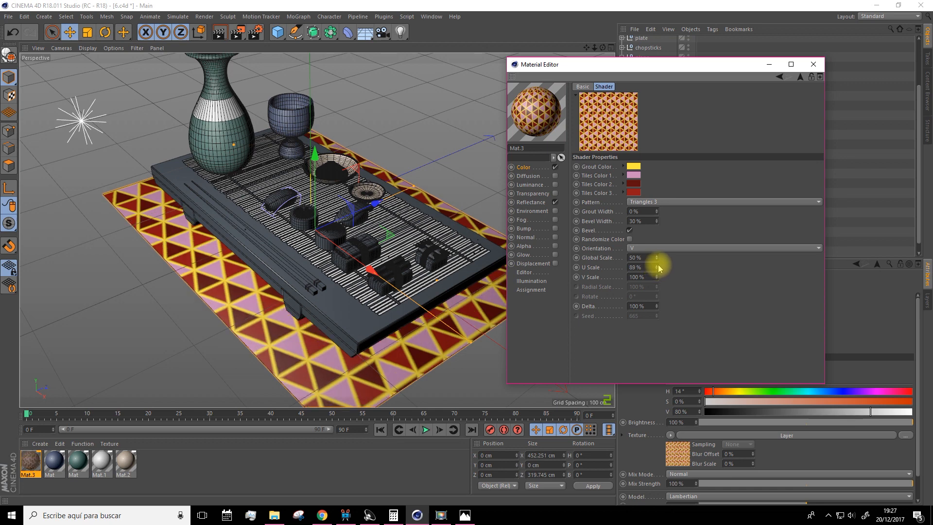
{"action": "left_click", "coordinate": [656, 265]}
{"action": "left_click", "coordinate": [656, 266]}
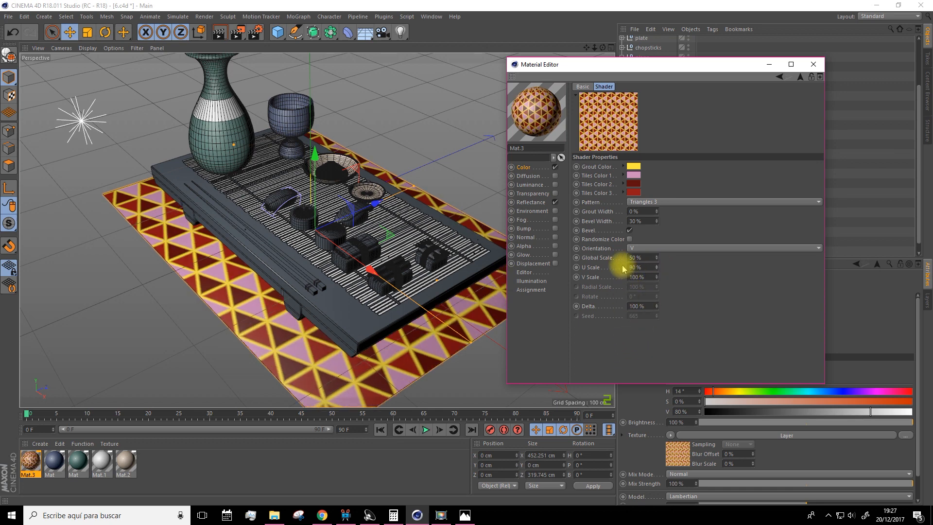
Render the viewport to preview the tiled plane, and minimize the Material Editor to inspect the scene
{"action": "left_click", "coordinate": [213, 28]}
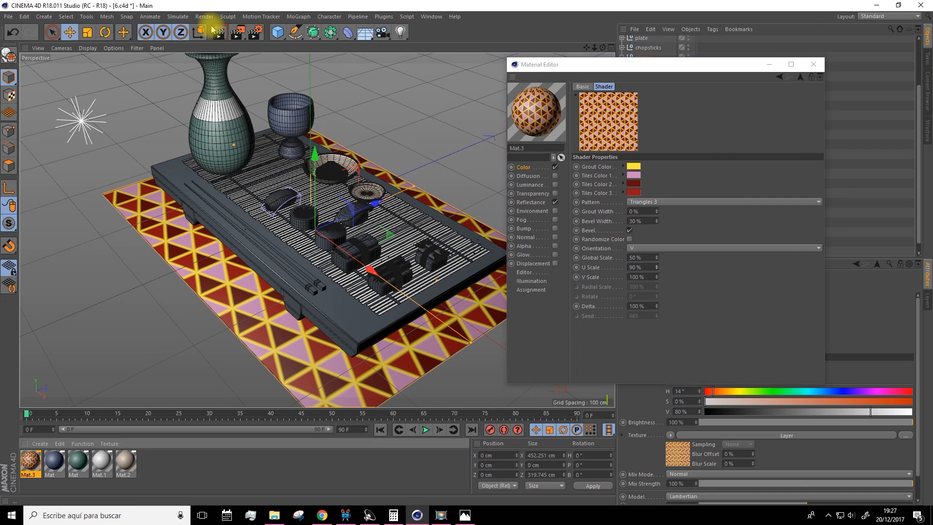
{"action": "left_click", "coordinate": [218, 32]}
{"action": "left_click", "coordinate": [769, 71]}
{"action": "left_click", "coordinate": [768, 67]}
{"action": "mouse_move", "coordinate": [201, 399]}
{"action": "left_mouse_down", "text": "alt"}
{"action": "mouse_move", "coordinate": [187, 365]}
{"action": "mouse_move", "coordinate": [160, 403]}
{"action": "left_mouse_up", "text": "alt"}
Create another new material and open it in the Material Editor
{"action": "left_click", "coordinate": [39, 444]}
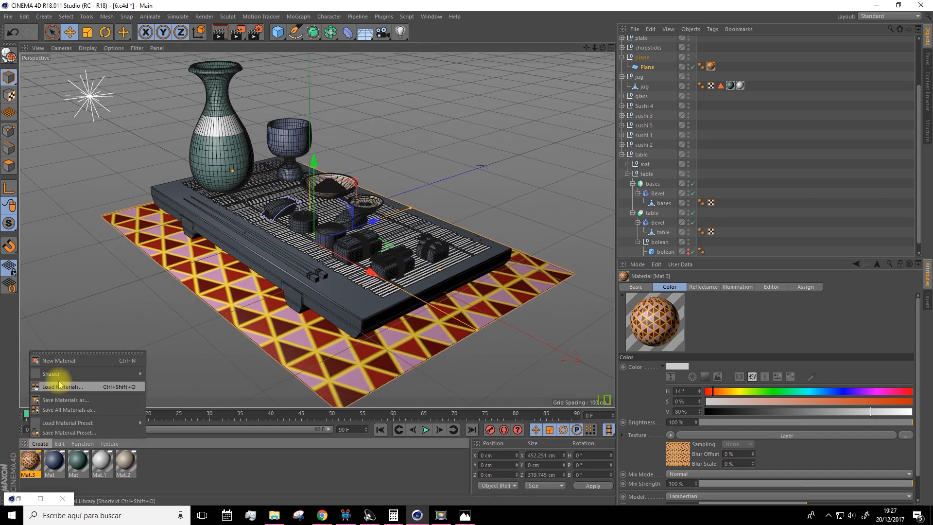
{"action": "left_click", "coordinate": [57, 361]}
{"action": "double_click", "coordinate": [30, 457]}
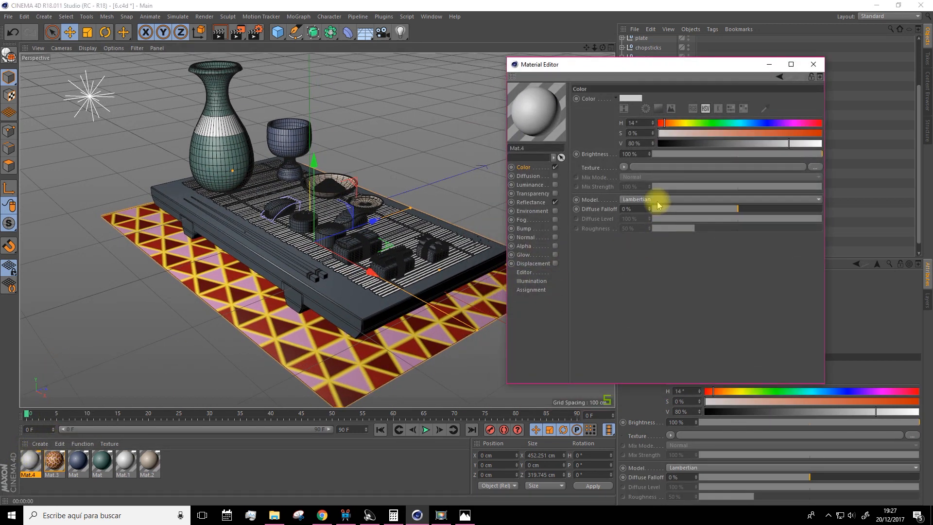
Load a Layer shader into the new material's Color texture and add a Wood surface shader as its first layer
{"action": "left_click", "coordinate": [624, 168]}
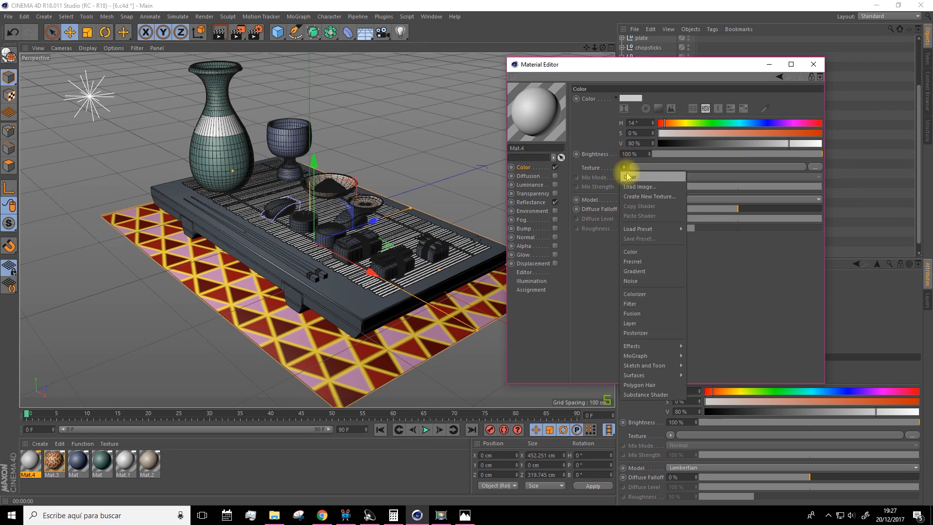
{"action": "left_click", "coordinate": [632, 323]}
{"action": "left_click", "coordinate": [626, 196]}
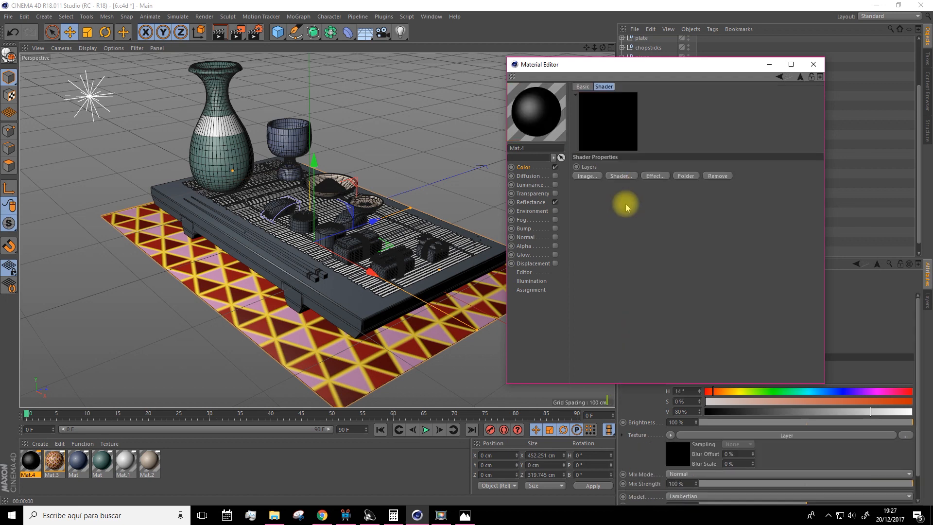
{"action": "left_click", "coordinate": [622, 179]}
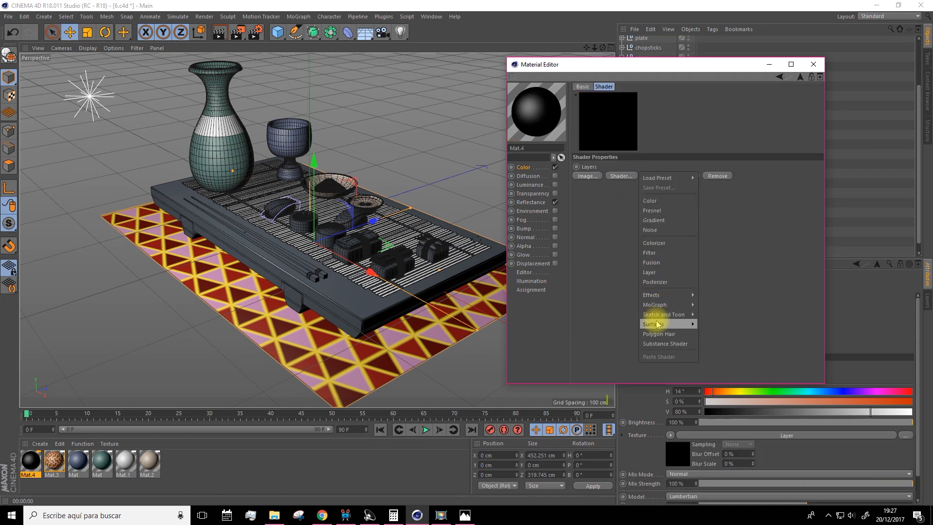
{"action": "mouse_move", "coordinate": [653, 324]}
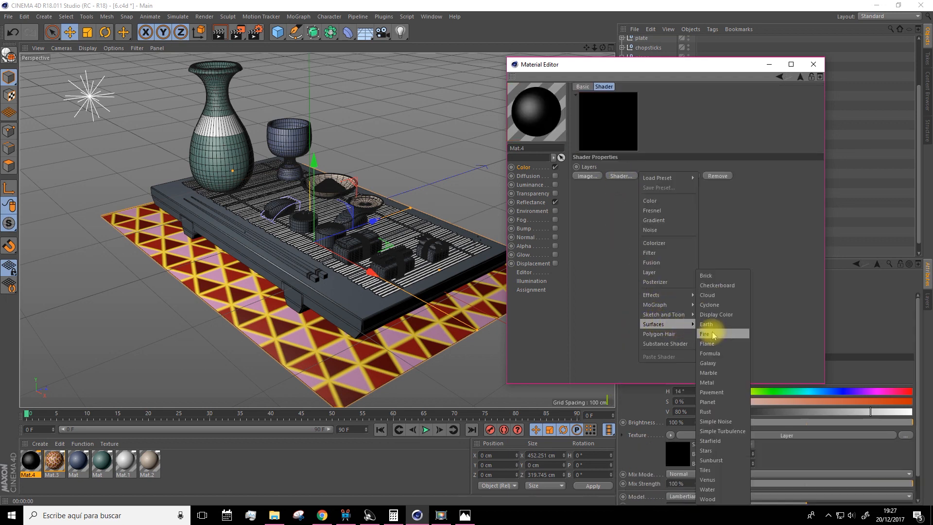
{"action": "left_click", "coordinate": [707, 499]}
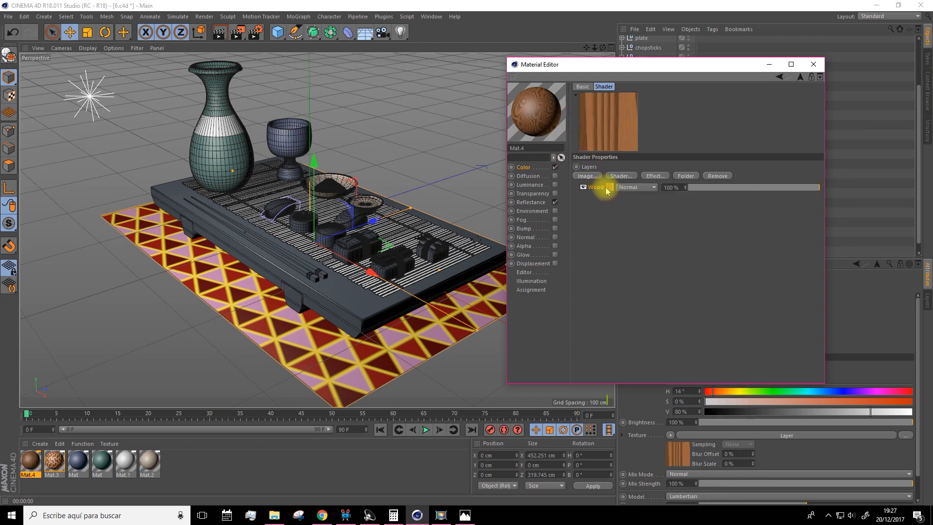
Add a second Wood surface shader above the first layer and set its blend mode to Multiply
{"action": "left_click", "coordinate": [617, 176]}
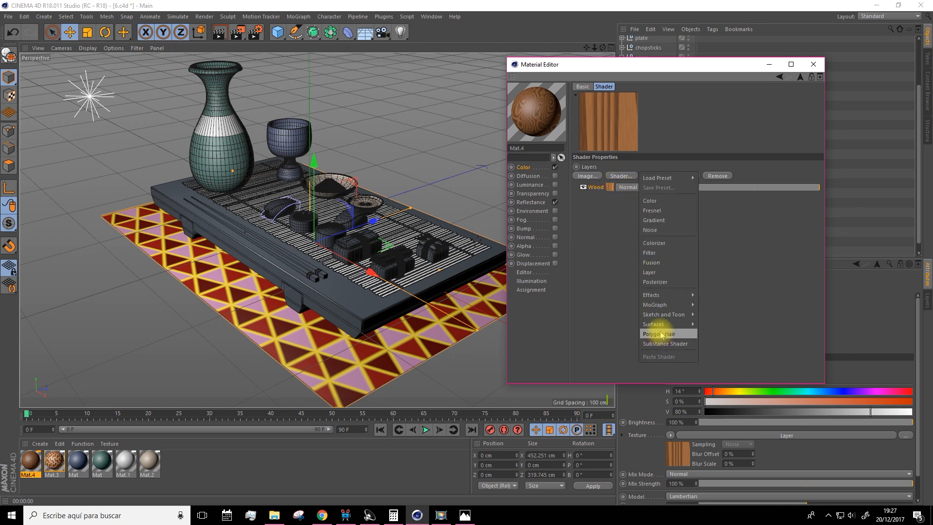
{"action": "mouse_move", "coordinate": [656, 324]}
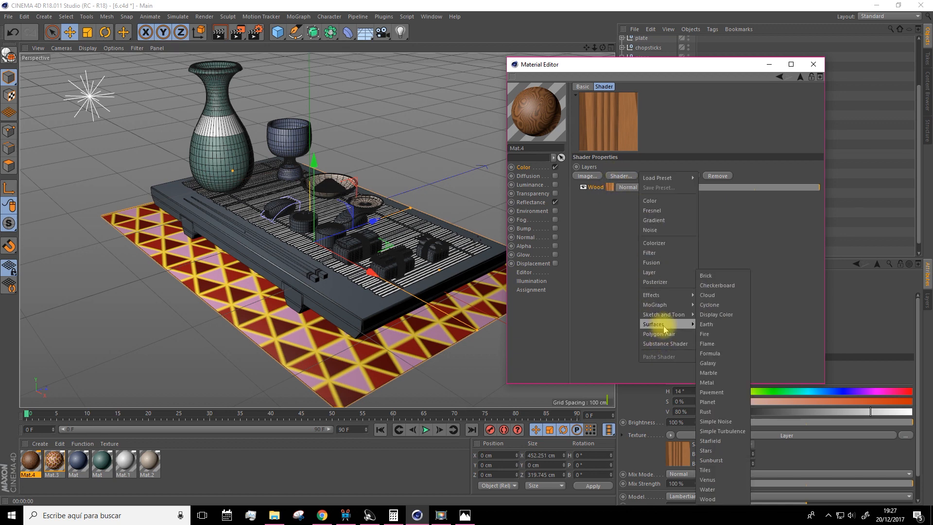
{"action": "left_click", "coordinate": [709, 498]}
{"action": "left_click", "coordinate": [626, 189]}
{"action": "left_click", "coordinate": [629, 211]}
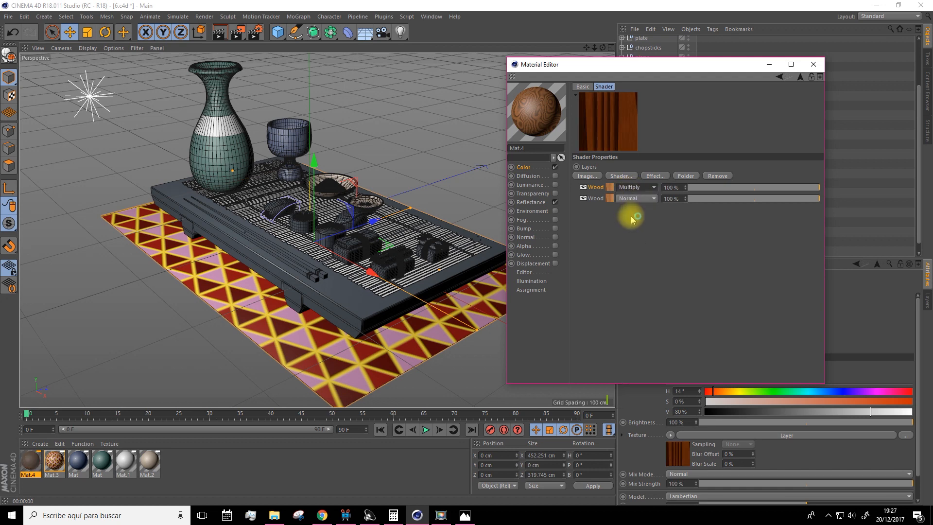
Customize the lower Wood layer's color gradient by moving both end knots inward and brightening their brown colors
{"action": "left_click", "coordinate": [609, 200]}
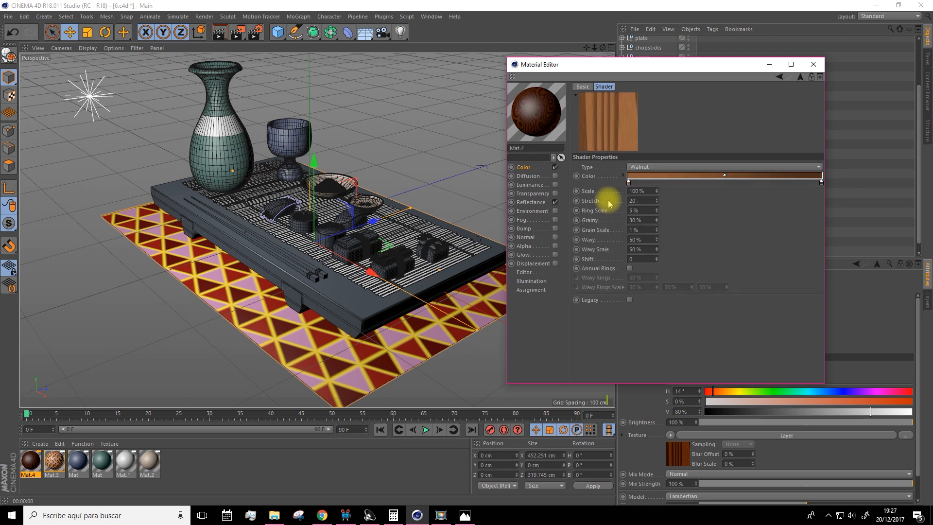
{"action": "left_click_drag", "start_coordinate": [628, 183], "coordinate": [648, 184]}
{"action": "left_click_drag", "start_coordinate": [812, 187], "coordinate": [808, 186]}
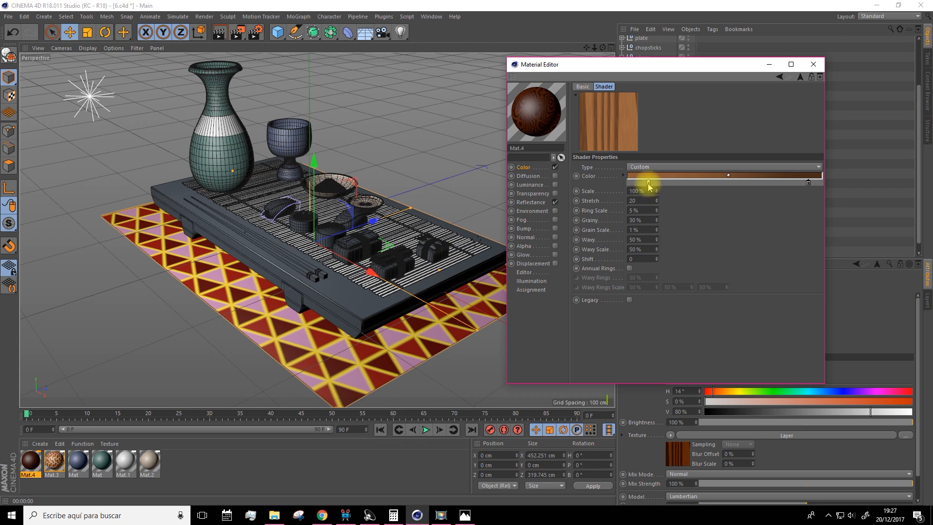
{"action": "double_click", "coordinate": [648, 184]}
{"action": "left_click", "coordinate": [681, 203]}
{"action": "left_click", "coordinate": [631, 218]}
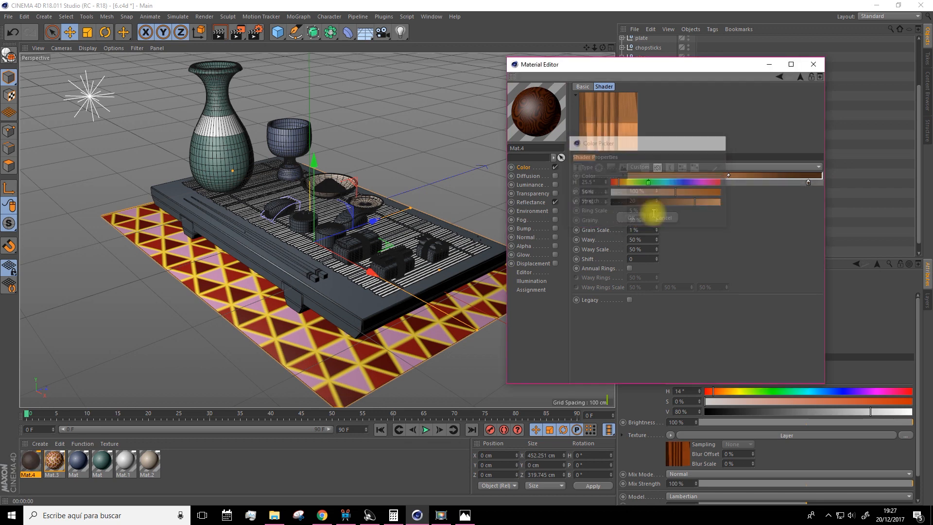
{"action": "double_click", "coordinate": [808, 183]}
{"action": "left_click_drag", "start_coordinate": [806, 204], "coordinate": [826, 203]}
{"action": "left_click", "coordinate": [791, 218]}
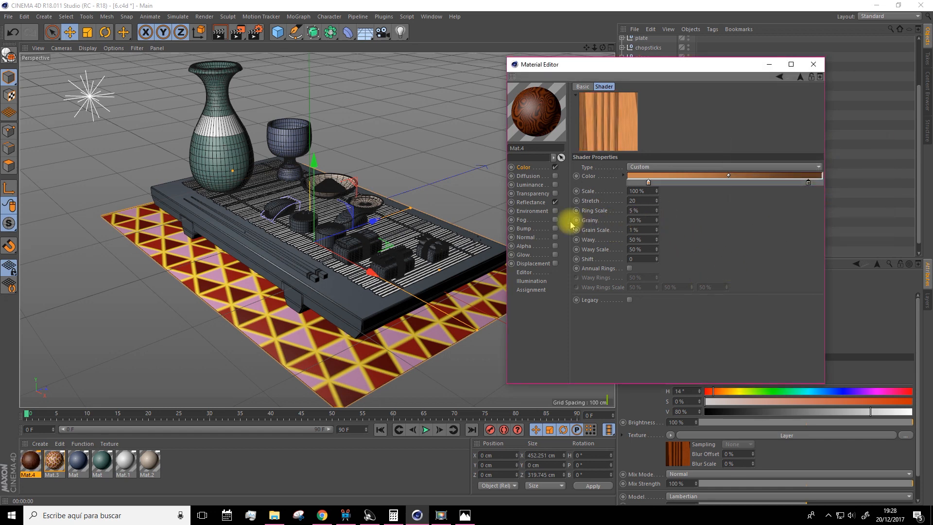
Add a Noise shader above the two Wood layers and open its properties
{"action": "left_click", "coordinate": [523, 168]}
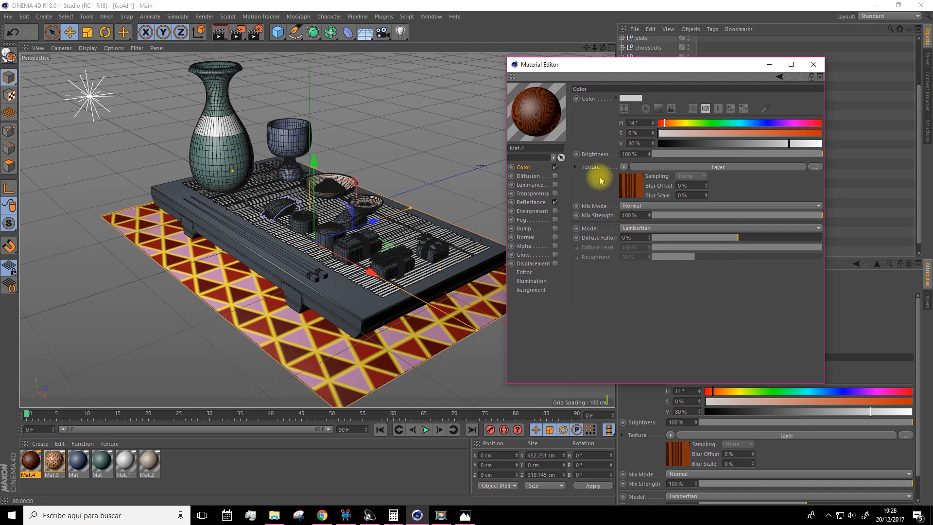
{"action": "left_click", "coordinate": [631, 189]}
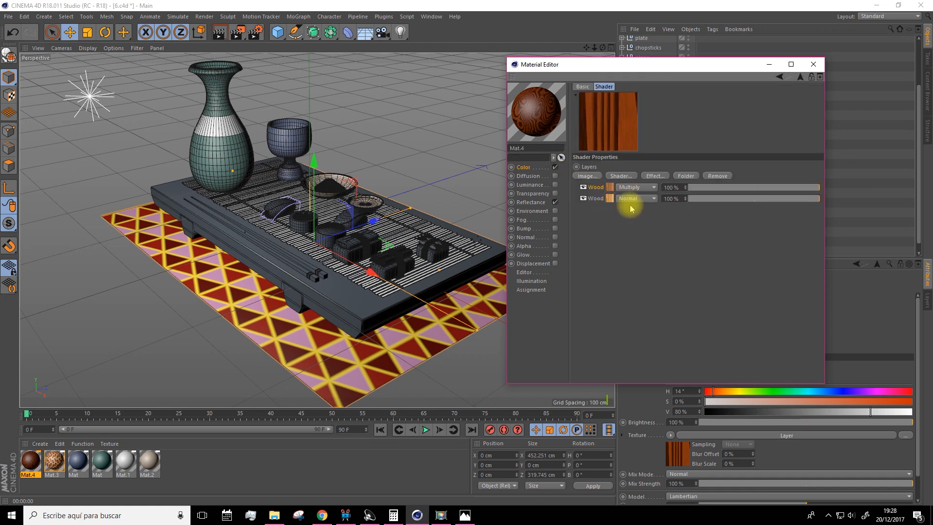
{"action": "left_click", "coordinate": [621, 177]}
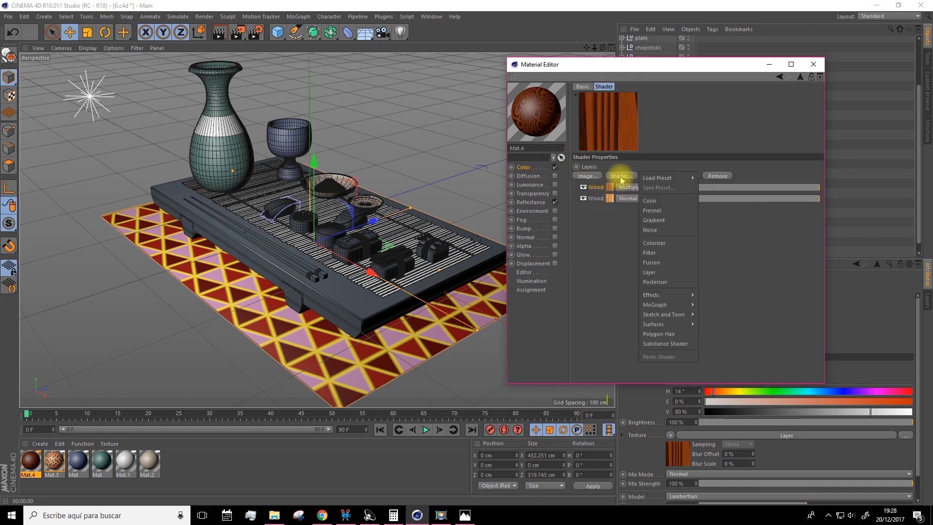
{"action": "left_click", "coordinate": [654, 232]}
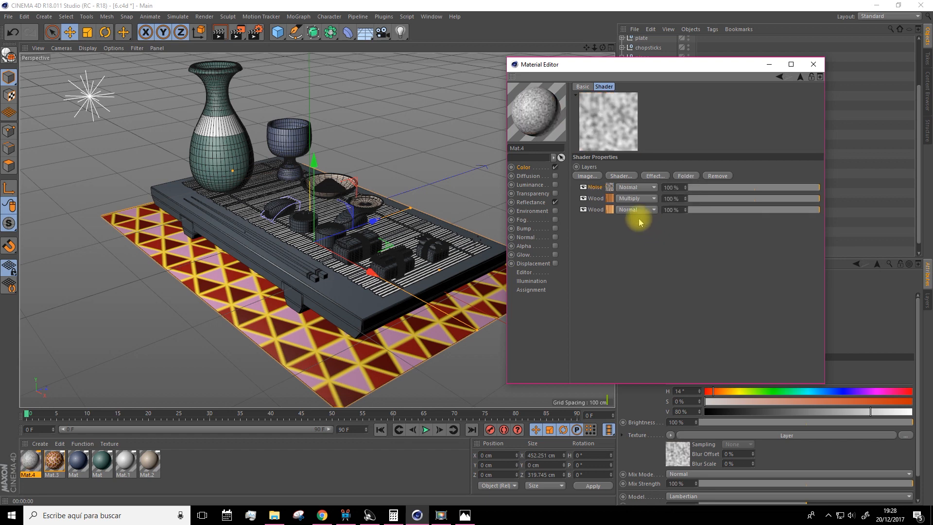
{"action": "left_click", "coordinate": [610, 188]}
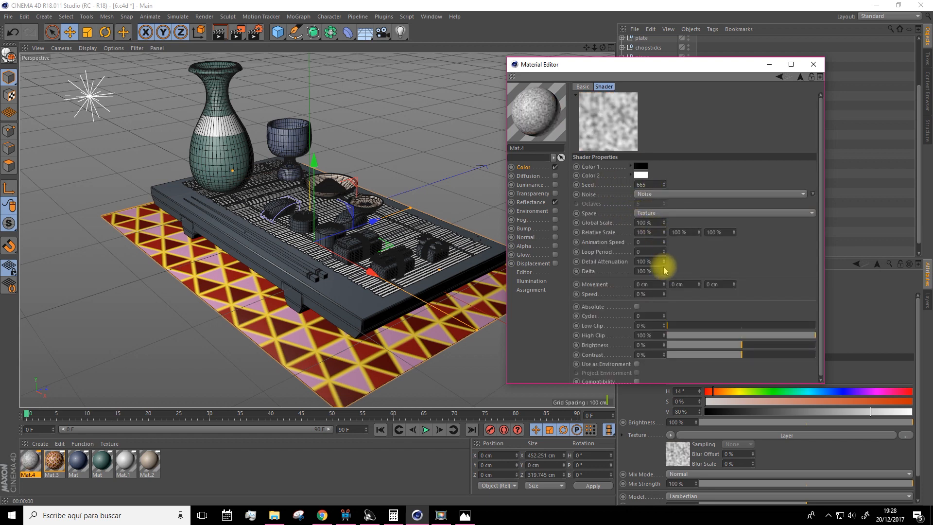
Try the Pezo noise type for the Noise layer, and settle on Luka
{"action": "left_click", "coordinate": [647, 194]}
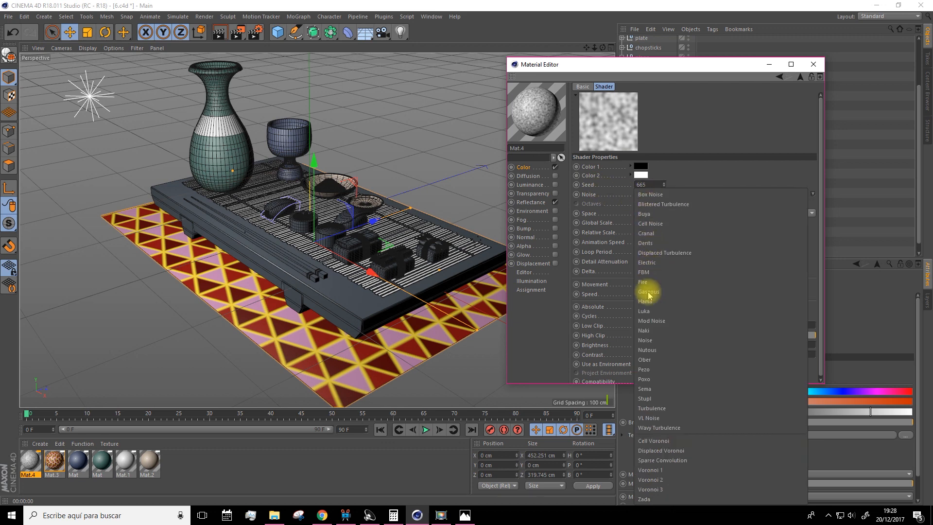
{"action": "left_click", "coordinate": [646, 369]}
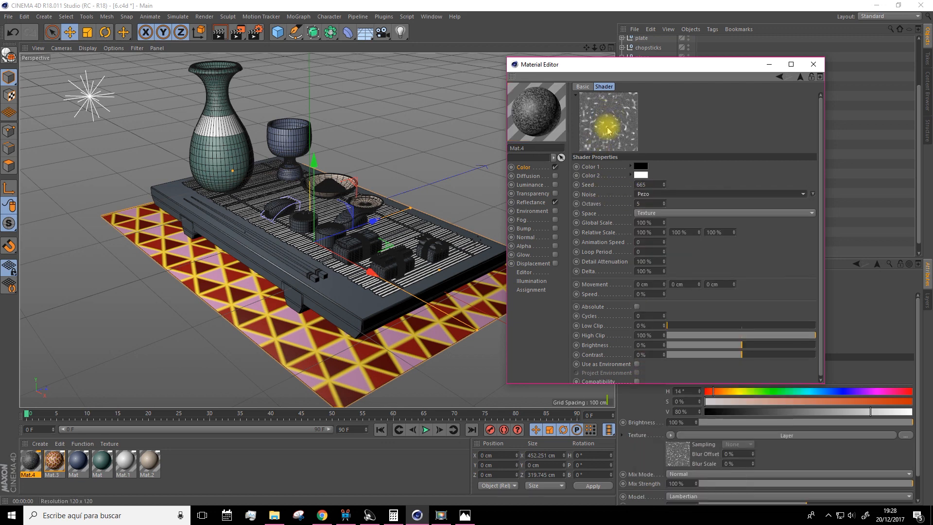
{"action": "left_click", "coordinate": [650, 194]}
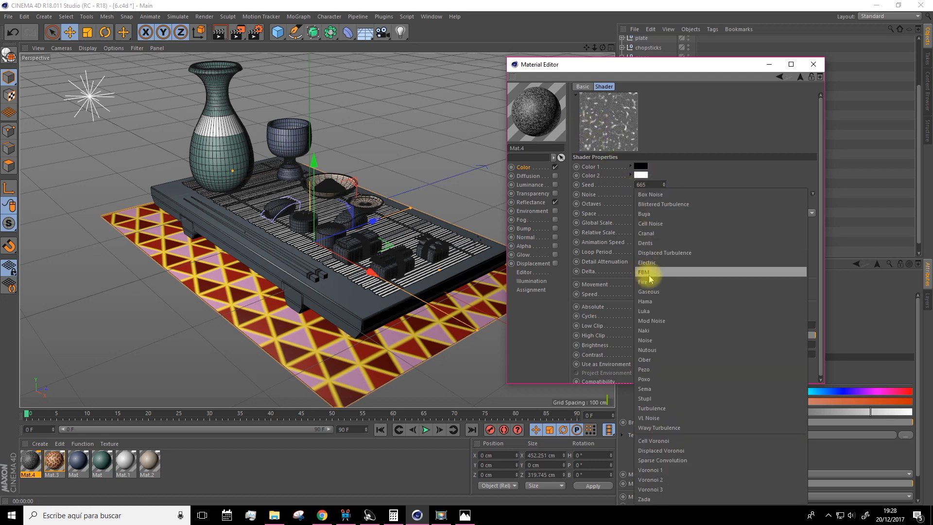
{"action": "left_click", "coordinate": [646, 311]}
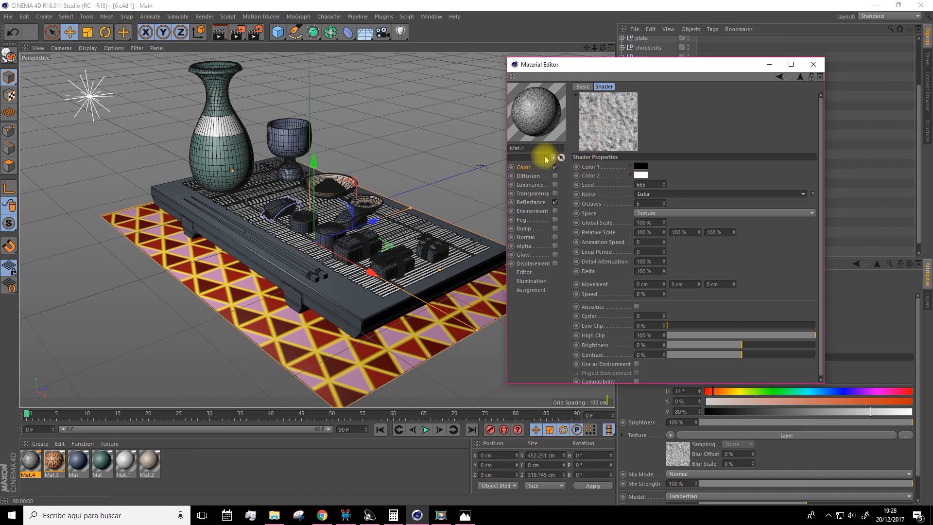
Blend the Noise layer with Multiply at 59% and lower the upper Wood layer's strength to 36%
{"action": "left_click", "coordinate": [800, 77]}
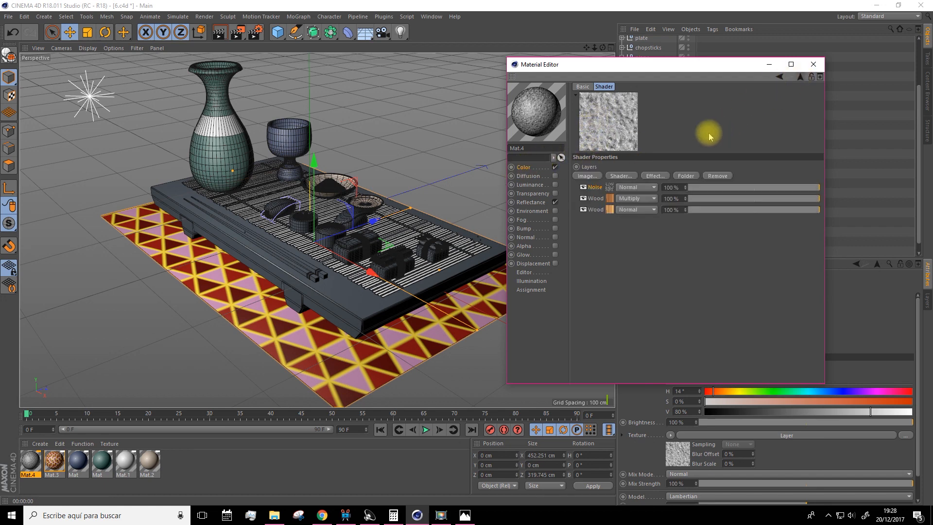
{"action": "left_click", "coordinate": [645, 187]}
{"action": "left_click", "coordinate": [630, 212]}
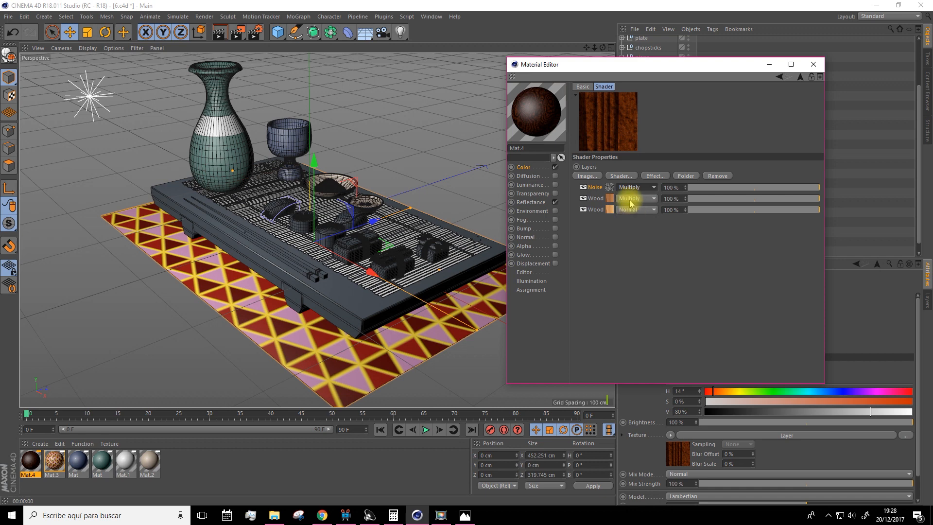
{"action": "left_click", "coordinate": [750, 189]}
{"action": "left_click_drag", "start_coordinate": [752, 188], "coordinate": [730, 198]}
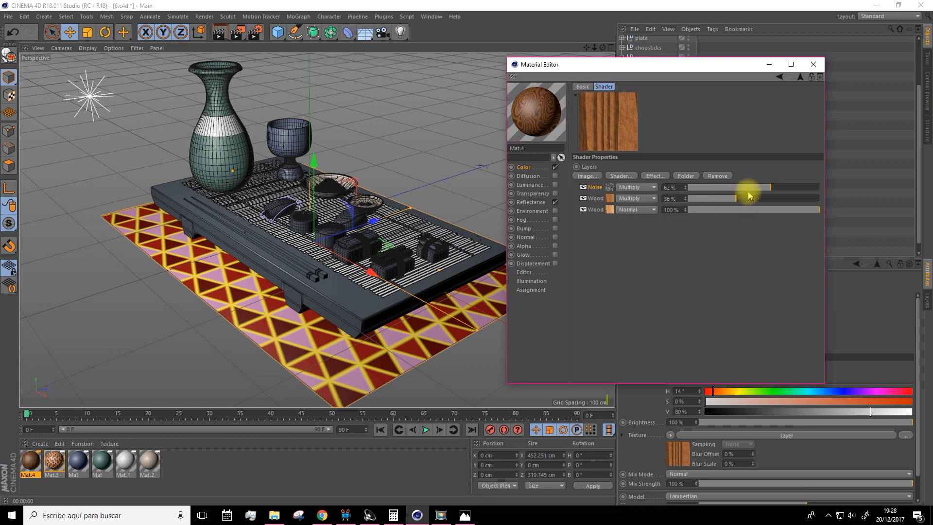
{"action": "left_click", "coordinate": [765, 188]}
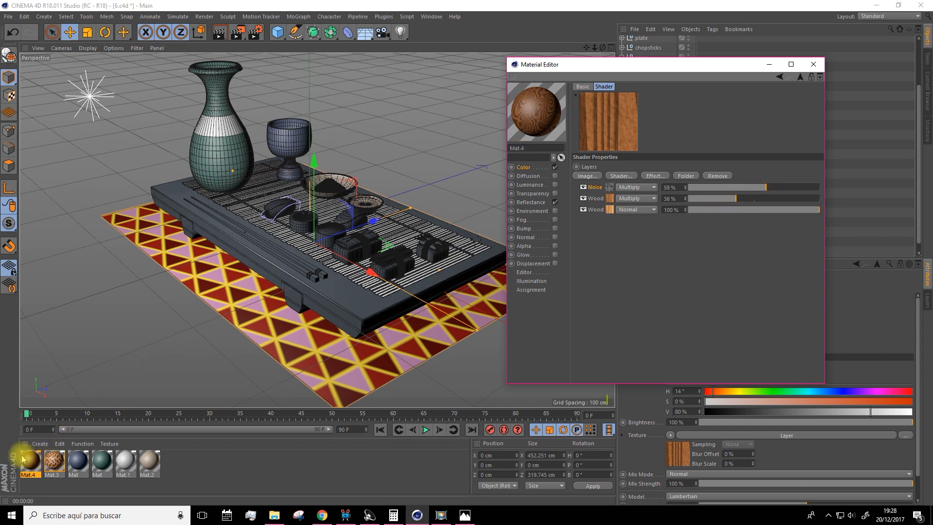
Apply the wood material Mat.4 to the table polygon object and render the viewport to preview it
{"action": "left_click", "coordinate": [769, 66]}
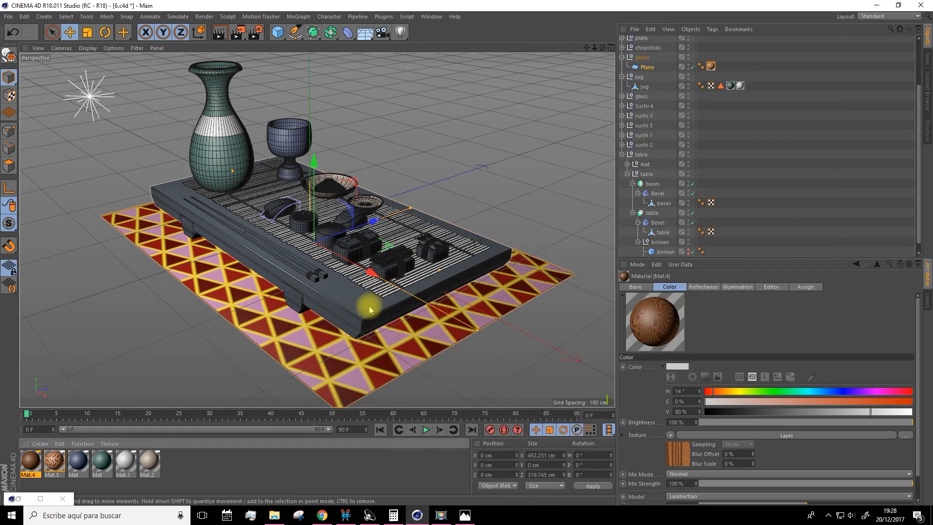
{"action": "left_click", "coordinate": [675, 212]}
{"action": "scroll", "coordinate": [671, 204], "scroll_direction": "down", "scroll_amount": 1}
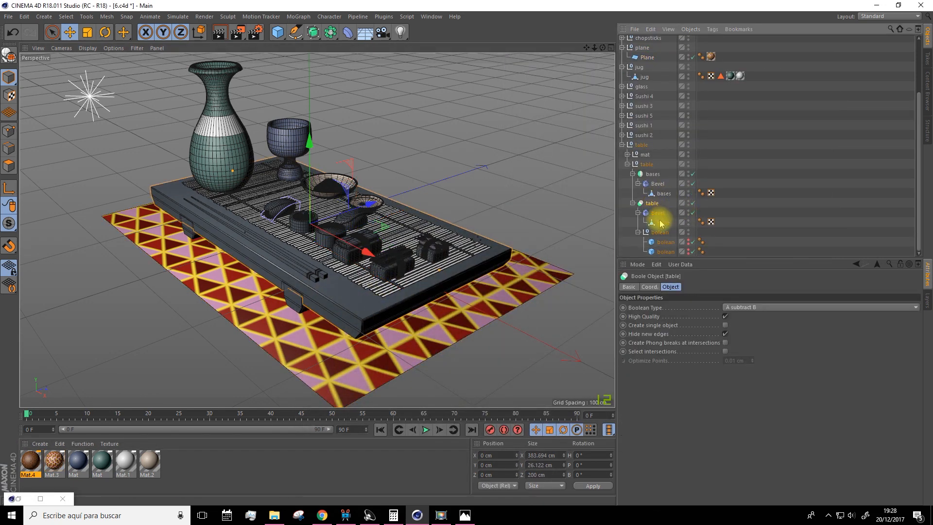
{"action": "left_click", "coordinate": [661, 222]}
{"action": "mouse_move", "coordinate": [26, 464]}
{"action": "left_mouse_down"}
{"action": "mouse_move", "coordinate": [676, 271]}
{"action": "mouse_move", "coordinate": [664, 225]}
{"action": "left_mouse_up"}
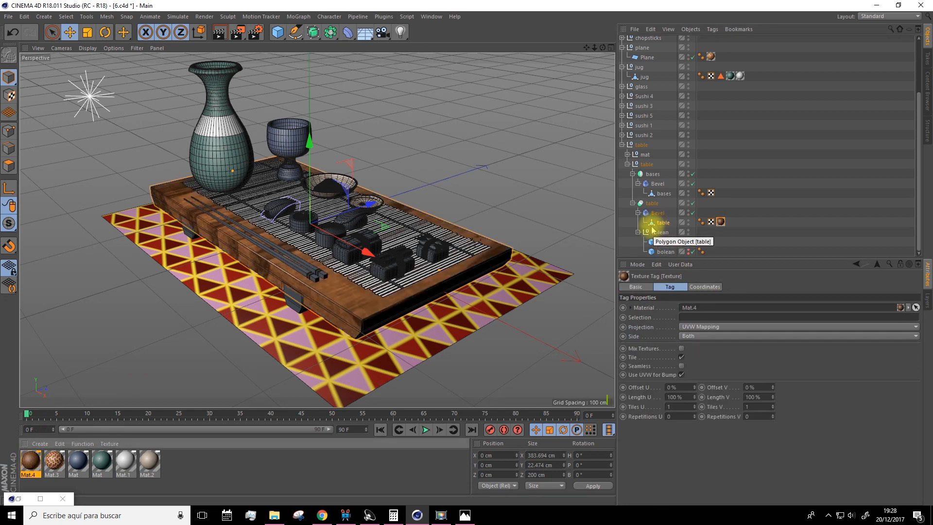
{"action": "left_click", "coordinate": [220, 32]}
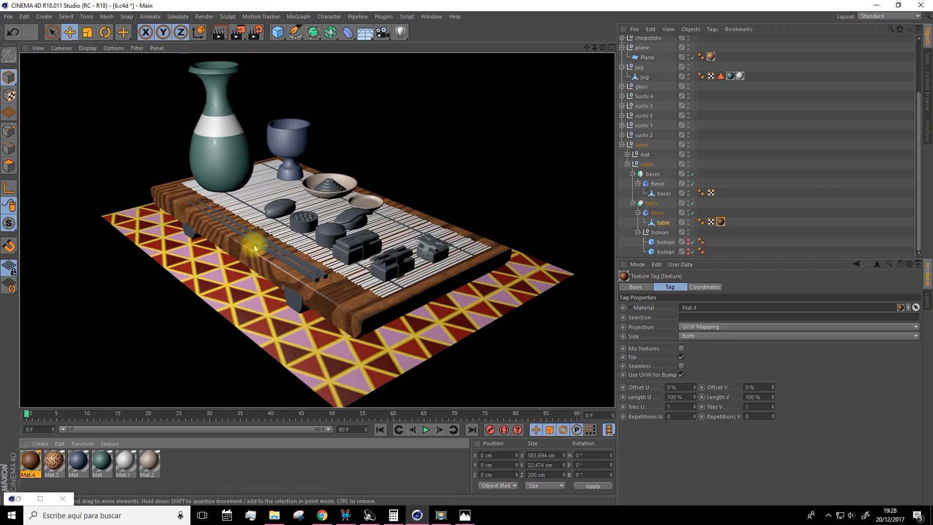
Apply the wood material Mat.4 to the bases object under the table
{"action": "left_click", "coordinate": [30, 461]}
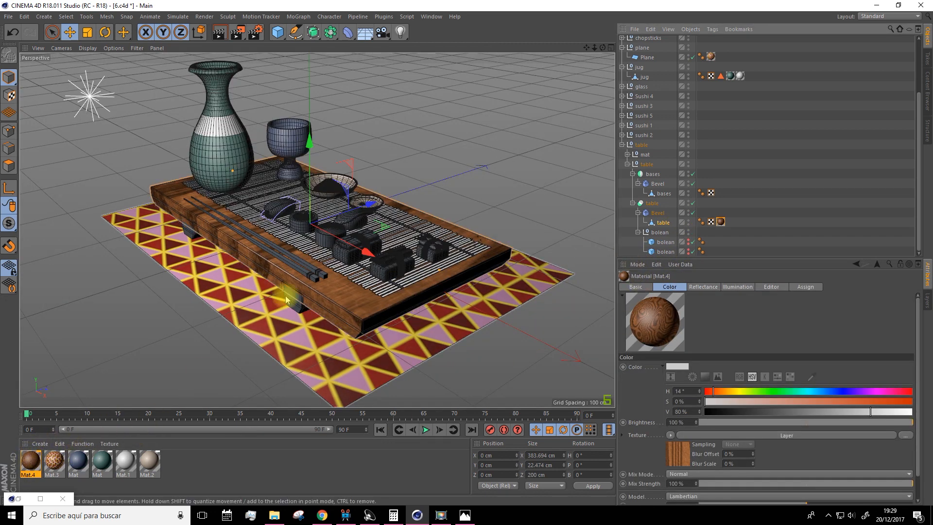
{"action": "left_click", "coordinate": [297, 309]}
{"action": "left_click", "coordinate": [663, 193]}
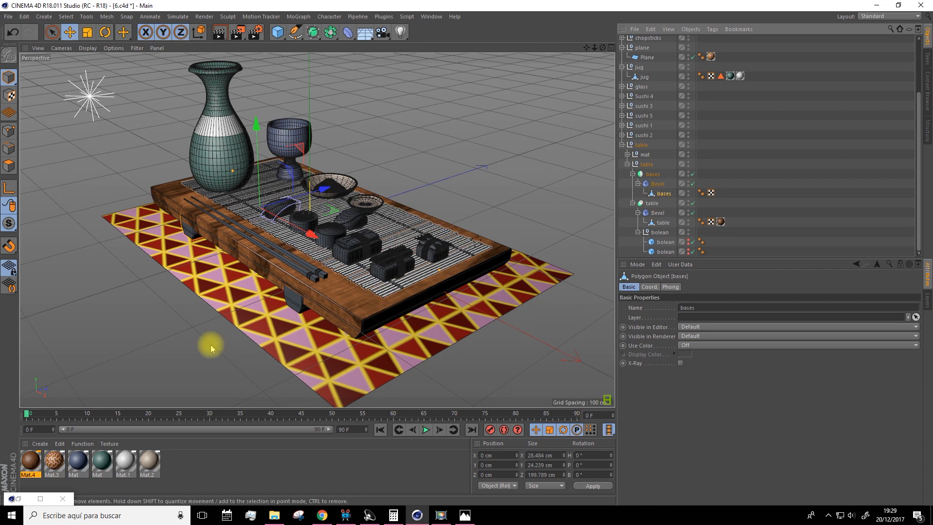
{"action": "left_click_drag", "start_coordinate": [55, 438], "coordinate": [657, 194]}
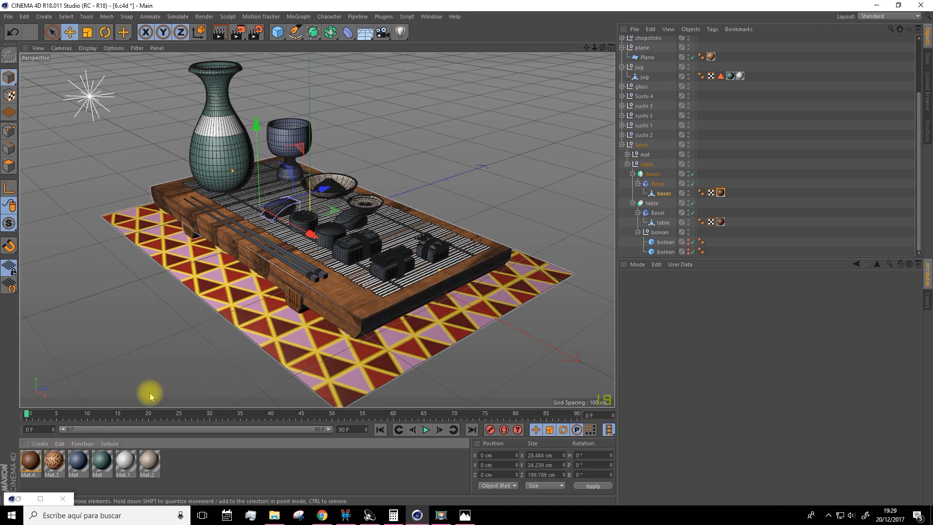
Duplicate the wood material Mat.4 and set the Grainy value of the copy's bottom Wood layer to 45%
{"action": "left_click_drag", "start_coordinate": [30, 462], "coordinate": [181, 468], "text": "ctrl"}
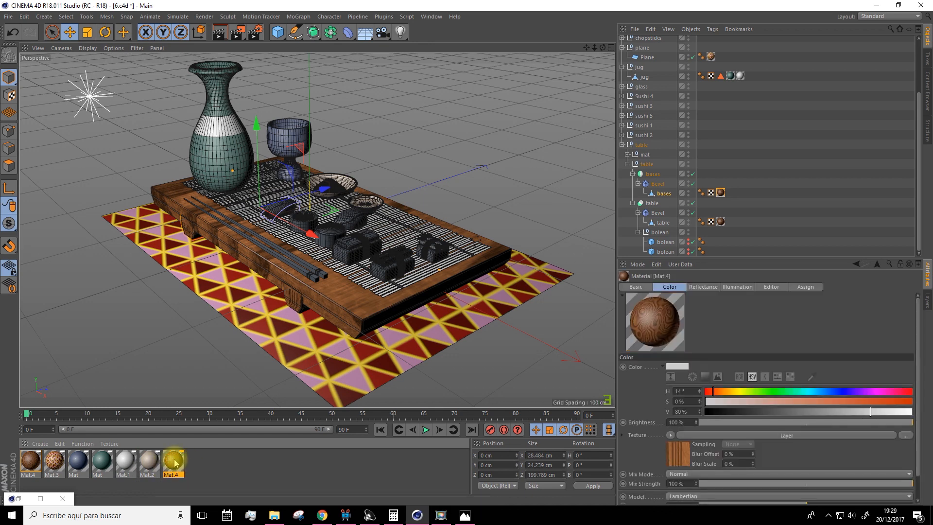
{"action": "double_click", "coordinate": [173, 461]}
{"action": "left_click", "coordinate": [632, 187]}
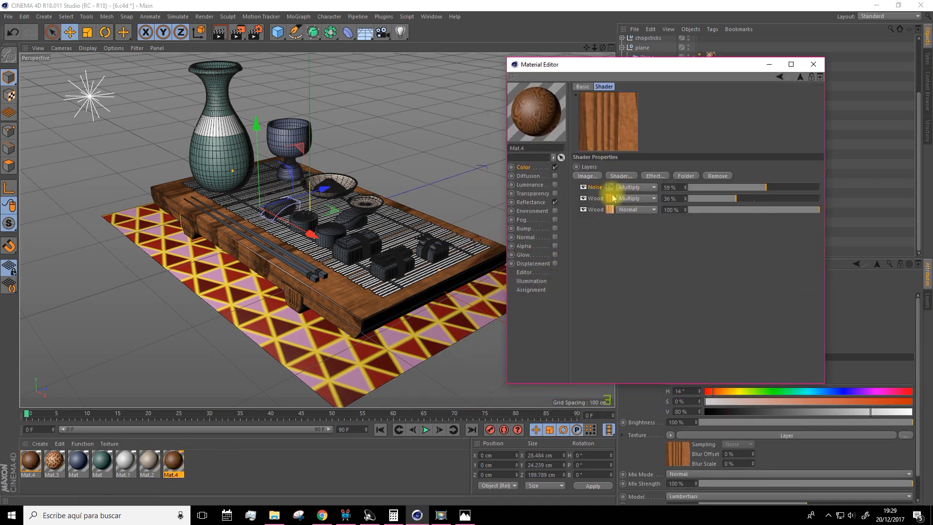
{"action": "left_click", "coordinate": [609, 211]}
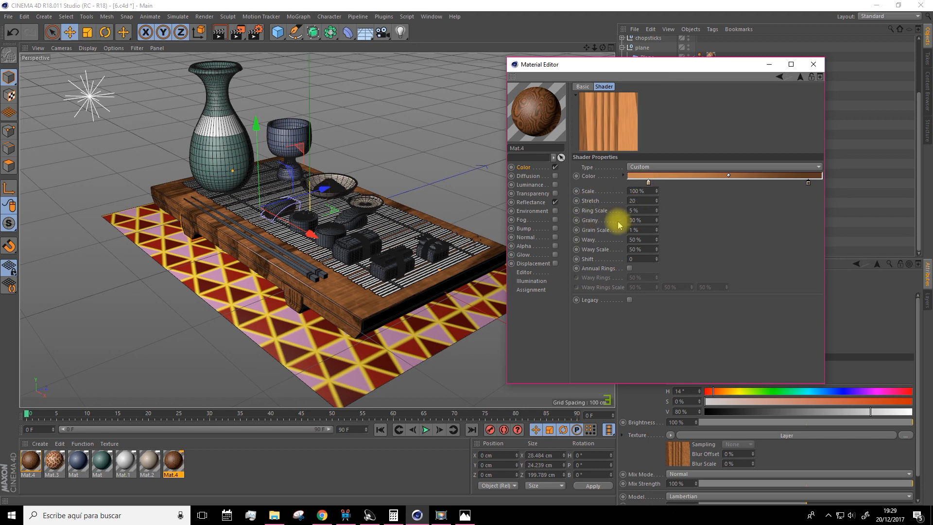
{"action": "left_click_drag", "start_coordinate": [656, 222], "coordinate": [641, 215]}
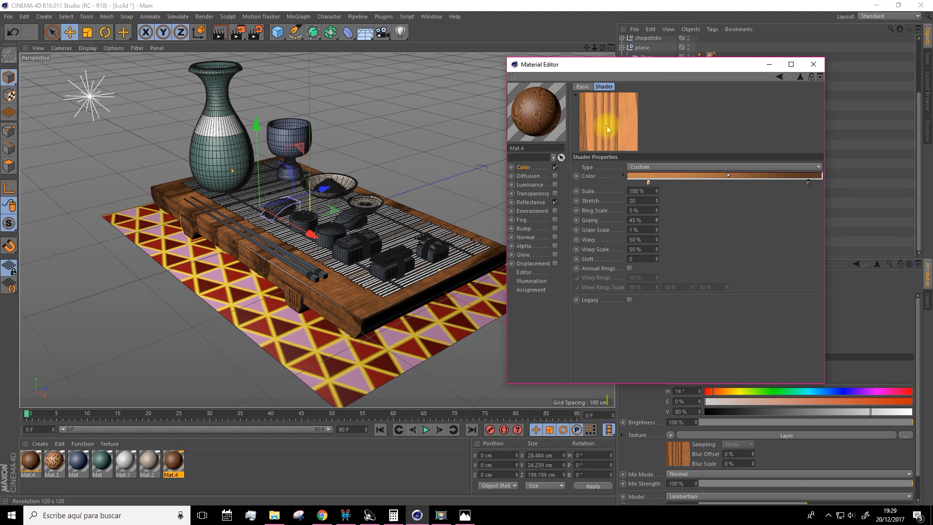
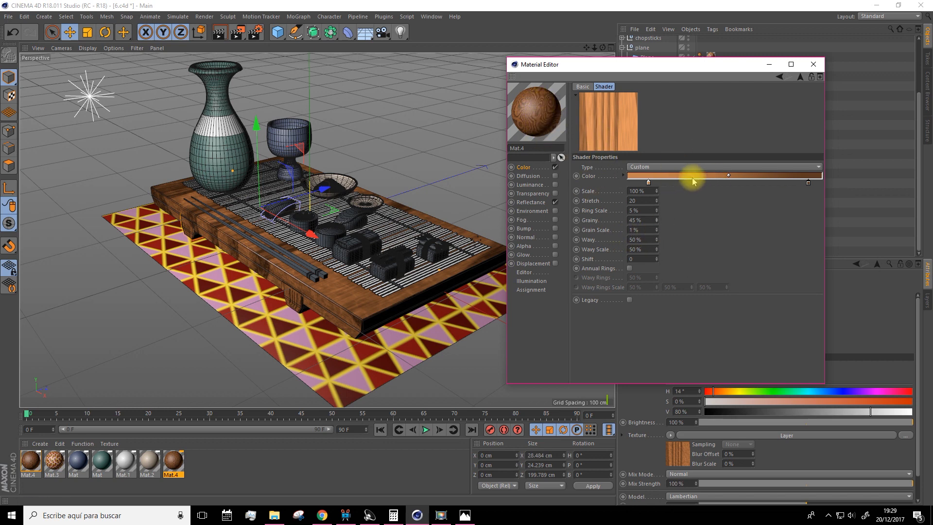
Shift the dark and light knots of the copied wood material's Wood shader gradient to redder tones, brightening the dark one
{"action": "double_click", "coordinate": [808, 183]}
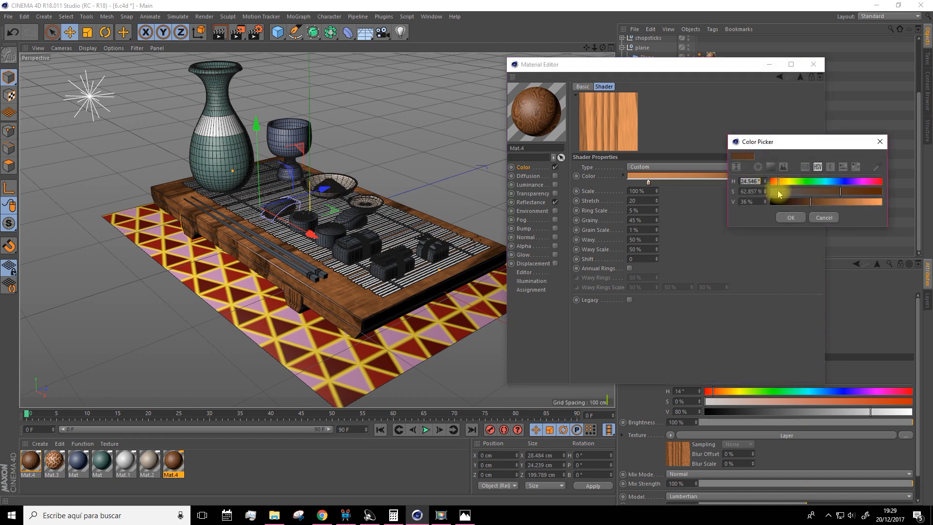
{"action": "left_click_drag", "start_coordinate": [778, 180], "coordinate": [773, 180]}
{"action": "left_click", "coordinate": [830, 201]}
{"action": "left_click", "coordinate": [790, 215]}
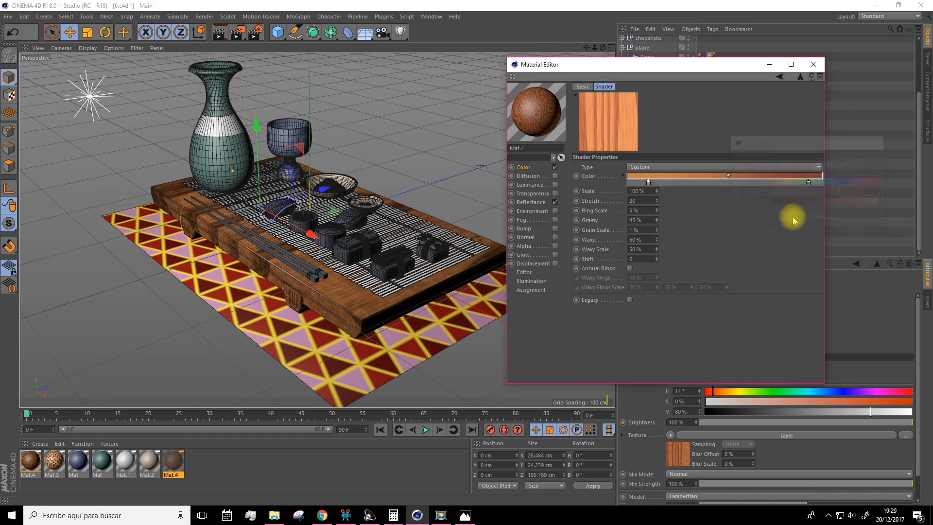
{"action": "left_click", "coordinate": [648, 183]}
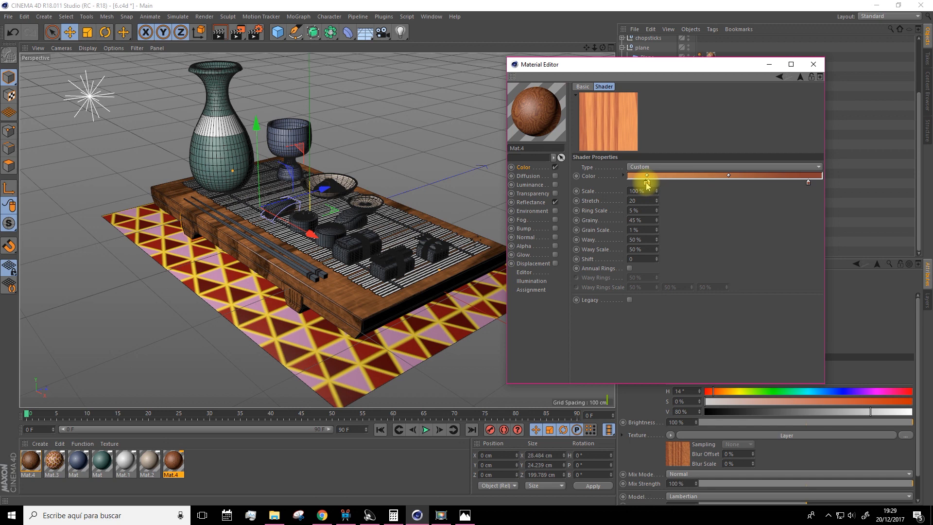
{"action": "key", "text": "ctrl+z"}
{"action": "double_click", "coordinate": [647, 184]}
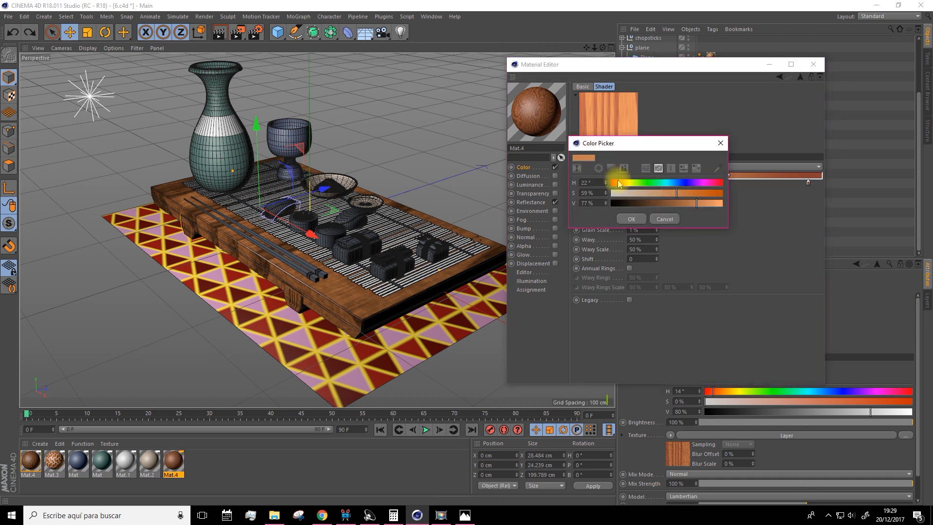
{"action": "left_click", "coordinate": [631, 219]}
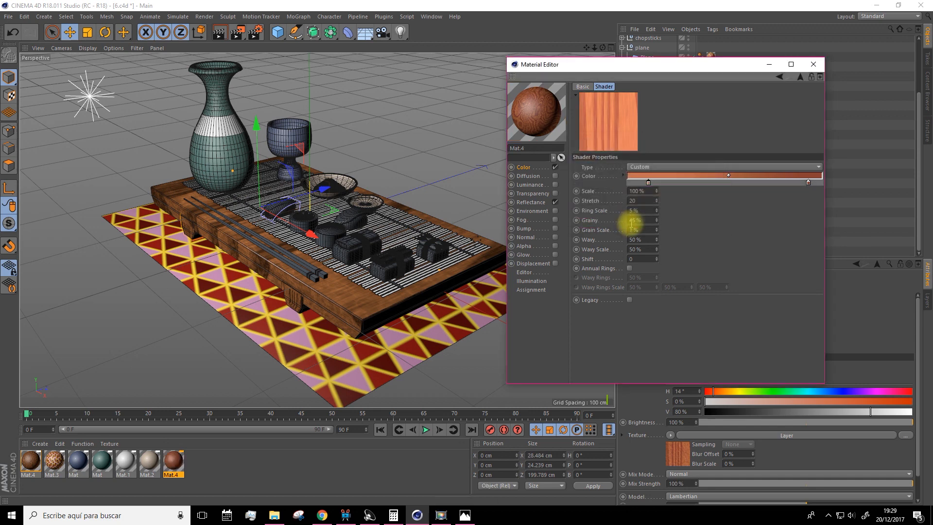
{"action": "left_click", "coordinate": [812, 64]}
Apply the redder Mat.4 copy to the table and bases objects, and delete the table's old texture tag
{"action": "left_click_drag", "start_coordinate": [173, 466], "coordinate": [362, 311]}
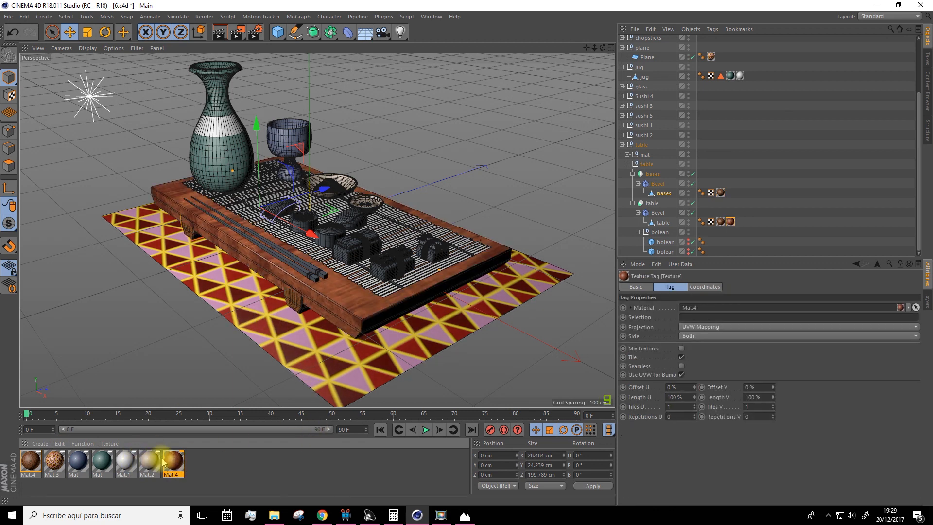
{"action": "left_click_drag", "start_coordinate": [151, 464], "coordinate": [738, 230]}
{"action": "left_click_drag", "start_coordinate": [722, 196], "coordinate": [722, 193]}
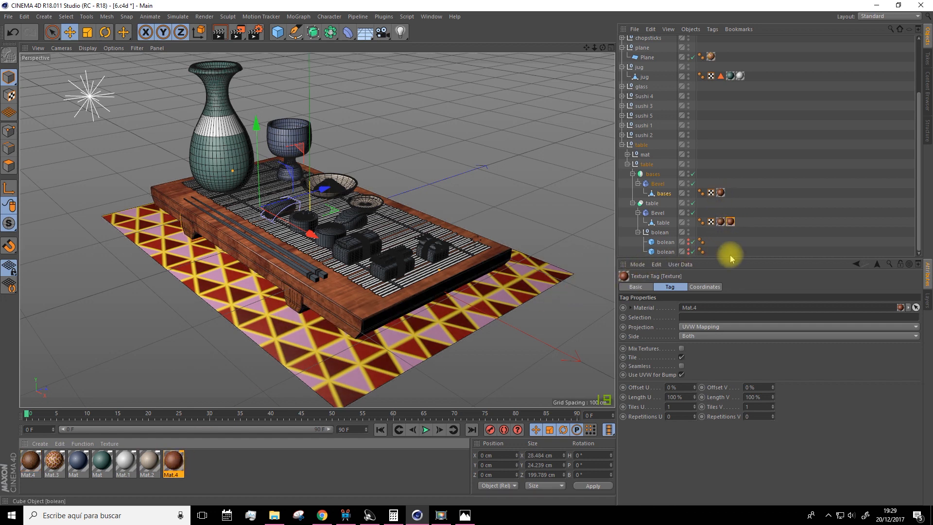
{"action": "left_click", "coordinate": [720, 222]}
{"action": "key", "text": "Delete"}
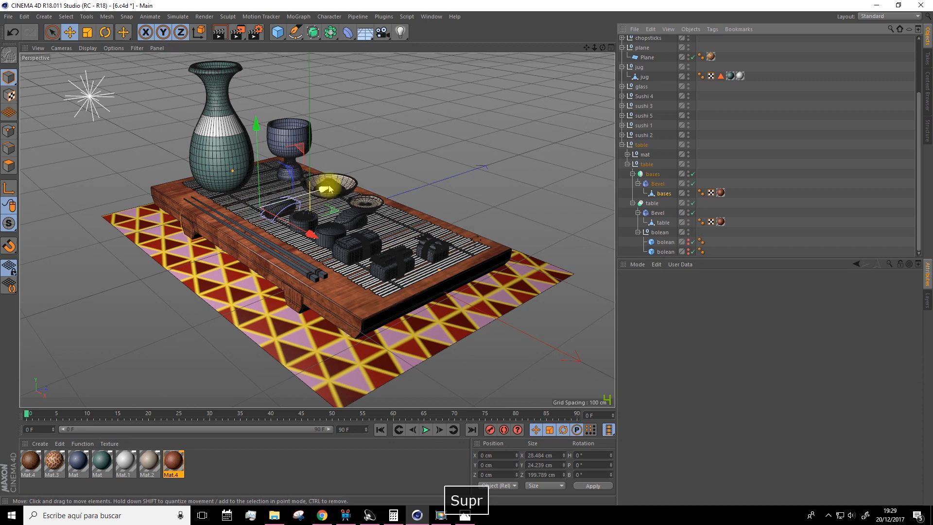
Create a new material for the slatted mat on the table
{"action": "left_click_drag", "start_coordinate": [358, 137], "coordinate": [368, 159], "text": "alt"}
{"action": "left_click_drag", "start_coordinate": [586, 47], "coordinate": [577, 47]}
{"action": "left_click", "coordinate": [40, 443]}
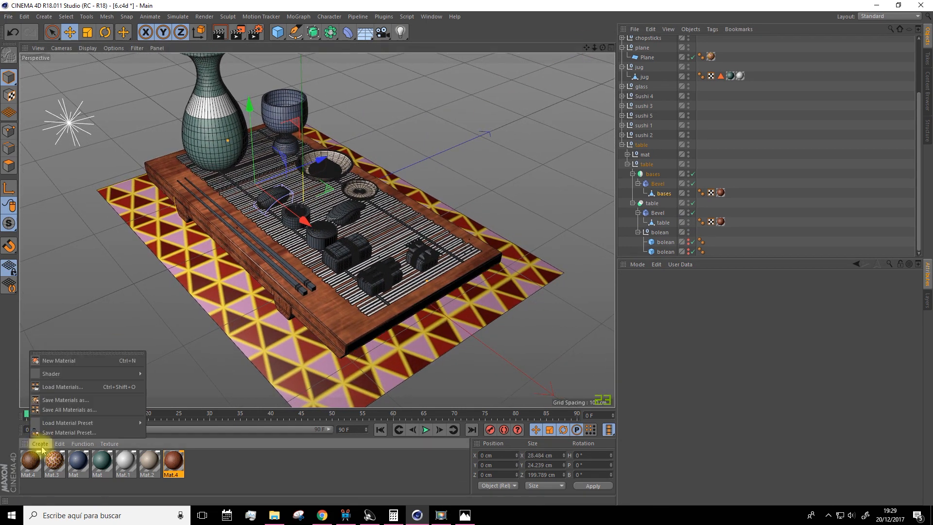
{"action": "left_click", "coordinate": [58, 360]}
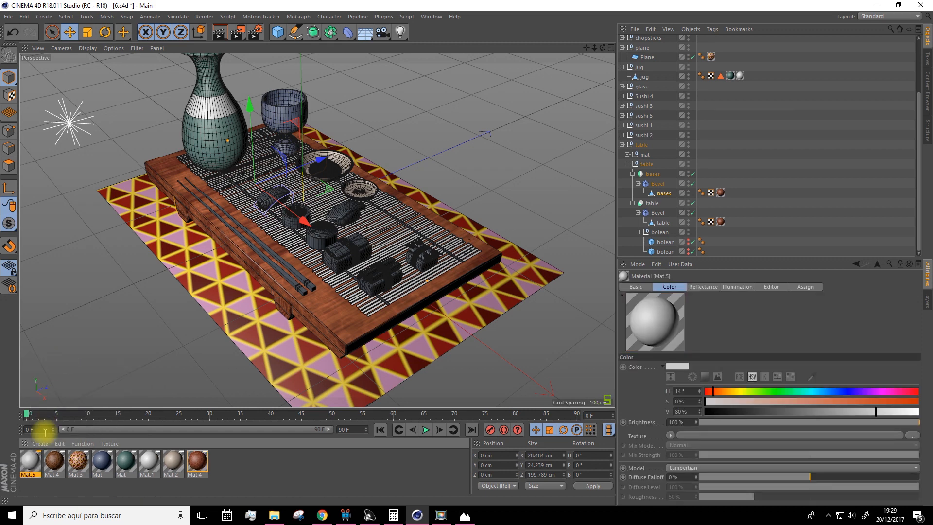
Set the new Mat.5 material's color to a light tan with H 28°, S 52% and V 84%
{"action": "double_click", "coordinate": [30, 460]}
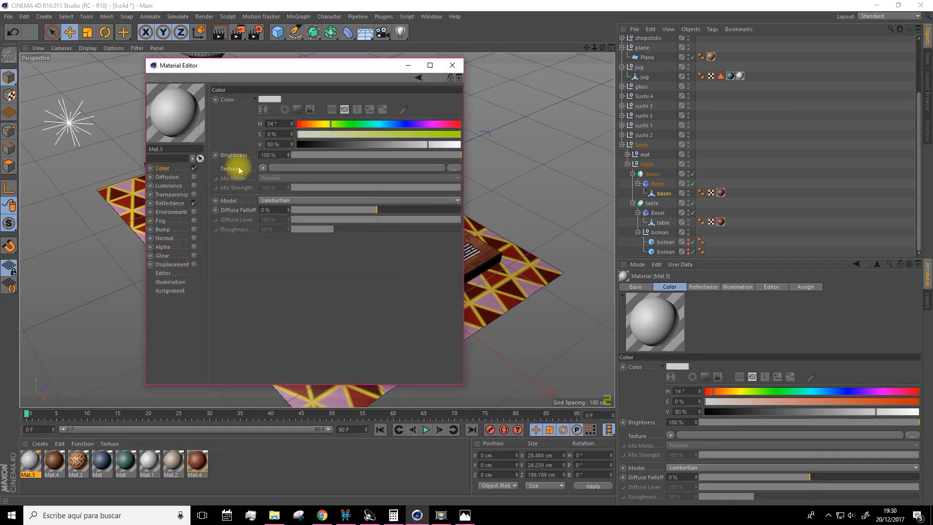
{"action": "left_click", "coordinate": [305, 124]}
{"action": "mouse_move", "coordinate": [318, 134]}
{"action": "left_mouse_down"}
{"action": "mouse_move", "coordinate": [378, 134]}
{"action": "mouse_move", "coordinate": [368, 137]}
{"action": "left_mouse_up"}
{"action": "left_click", "coordinate": [301, 124]}
{"action": "left_click", "coordinate": [385, 144]}
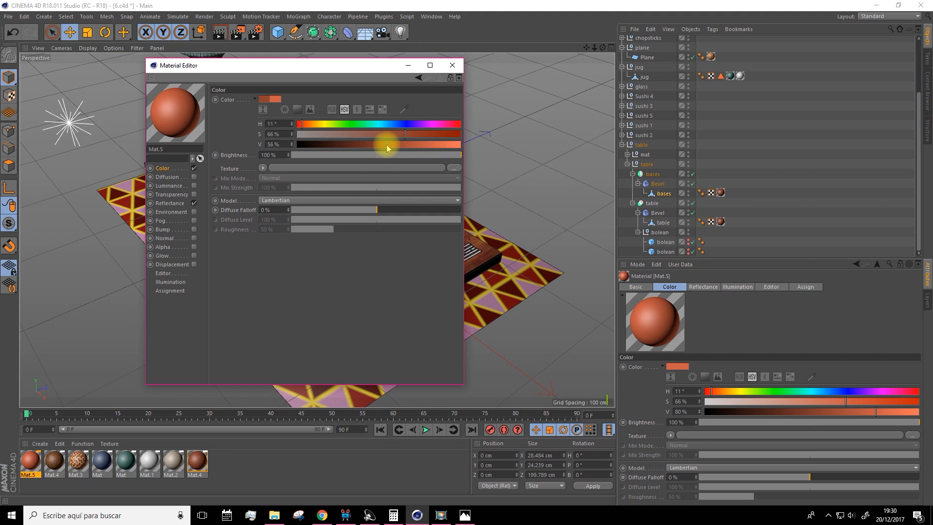
{"action": "left_click", "coordinate": [315, 124]}
{"action": "left_click", "coordinate": [304, 124]}
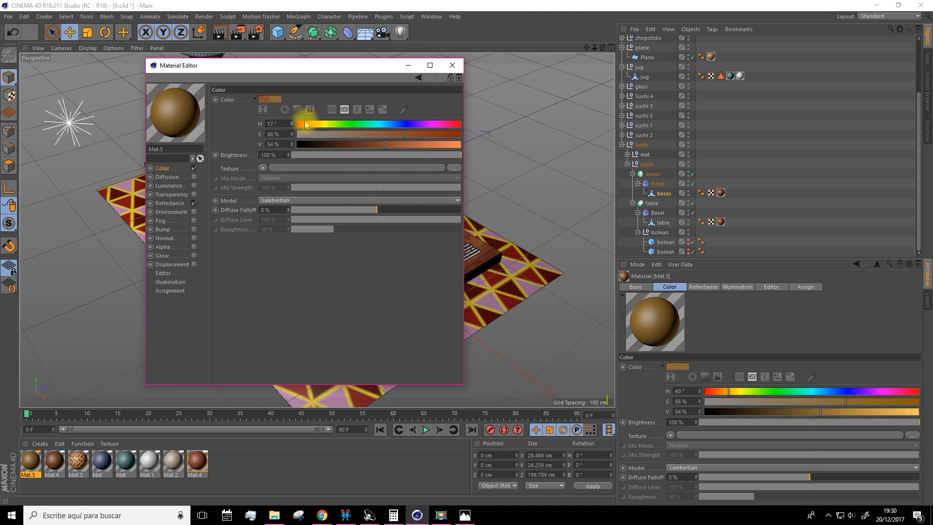
{"action": "left_click", "coordinate": [434, 144]}
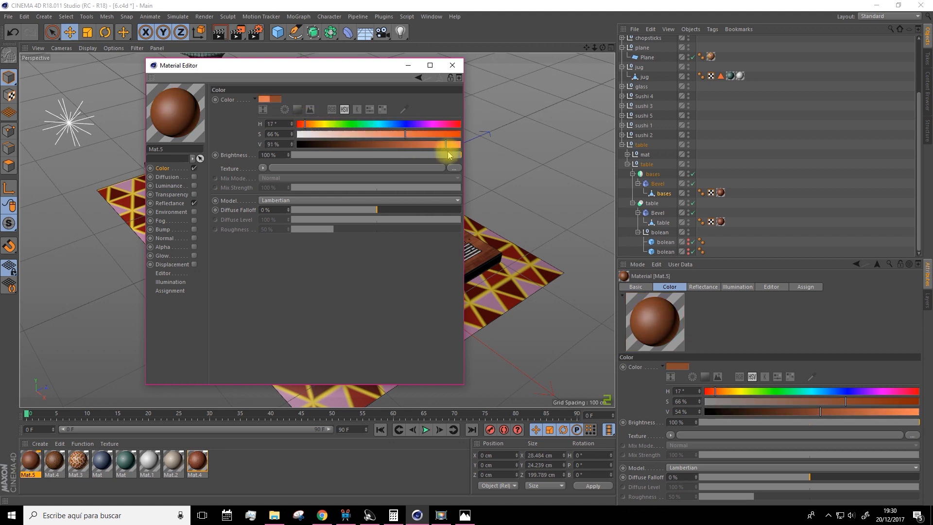
{"action": "left_click", "coordinate": [382, 134]}
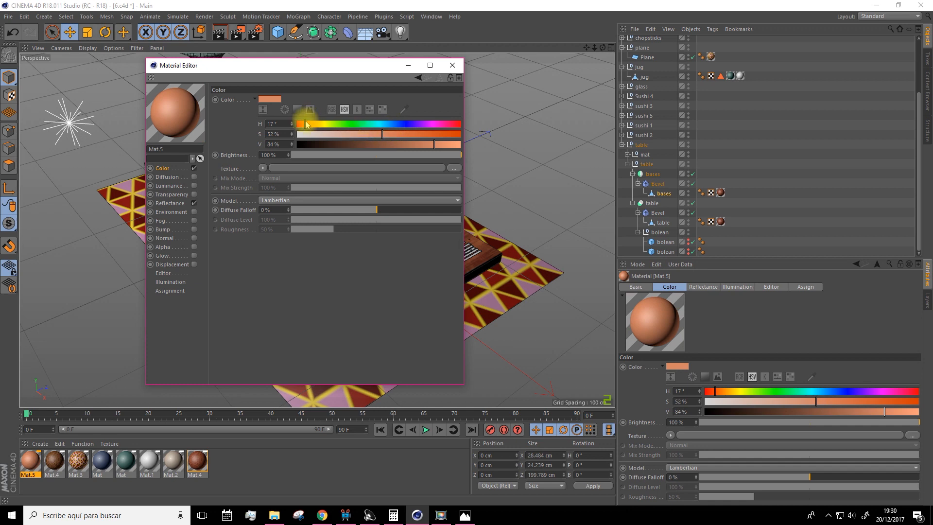
{"action": "left_click", "coordinate": [309, 124]}
{"action": "left_click", "coordinate": [451, 65]}
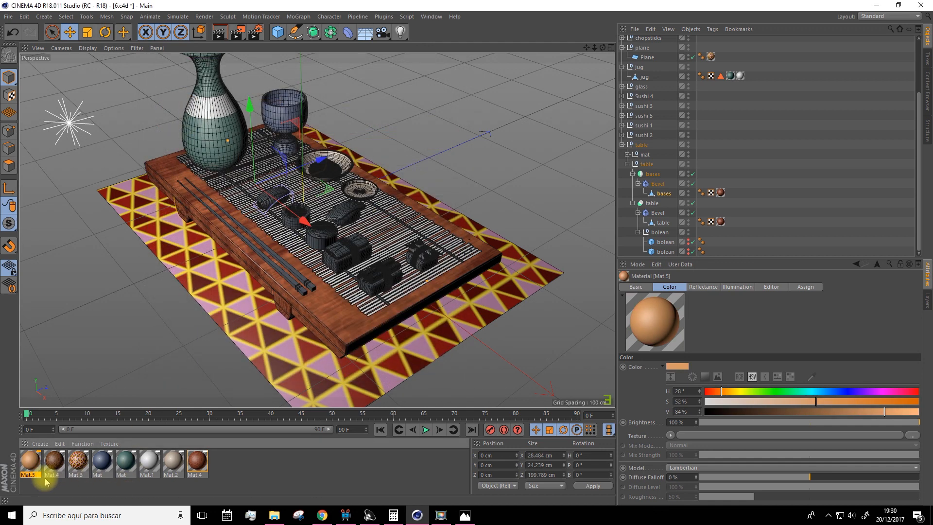
Apply the tan Mat.5 to the mat cube inside the mat cloner
{"action": "left_click", "coordinate": [417, 270]}
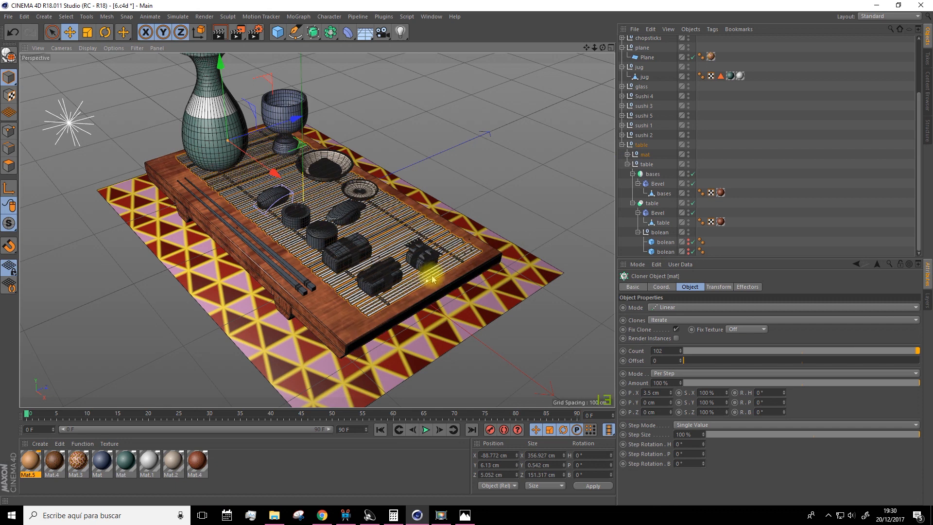
{"action": "left_click", "coordinate": [627, 153]}
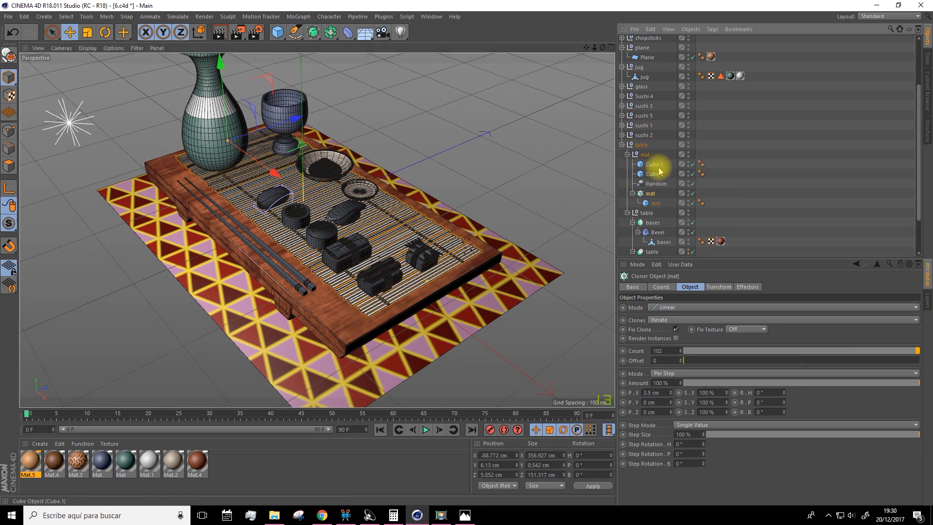
{"action": "left_click", "coordinate": [649, 203]}
{"action": "left_click_drag", "start_coordinate": [632, 237], "coordinate": [654, 203]}
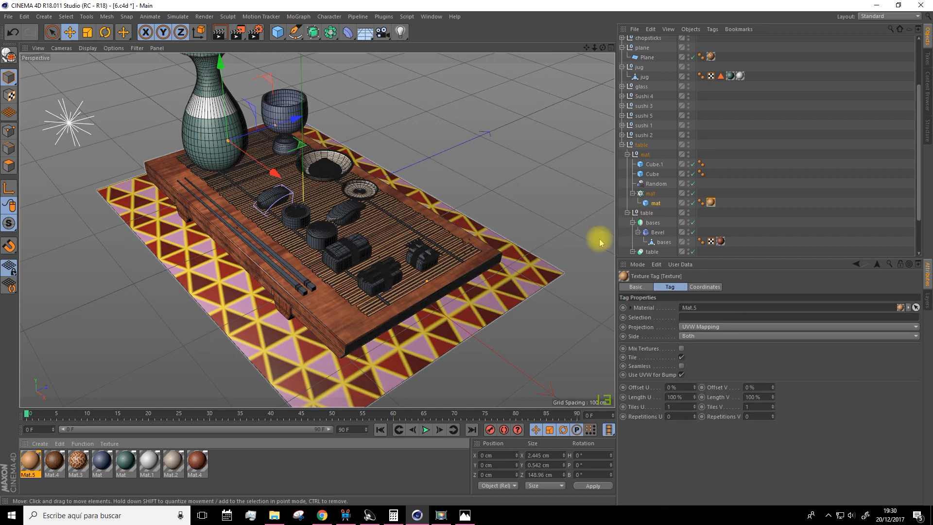
Duplicate Mat.5 and set the copy's color to near black with H 28°, S 4% and V 8%
{"action": "scroll", "coordinate": [427, 287], "scroll_direction": "up", "scroll_amount": 10}
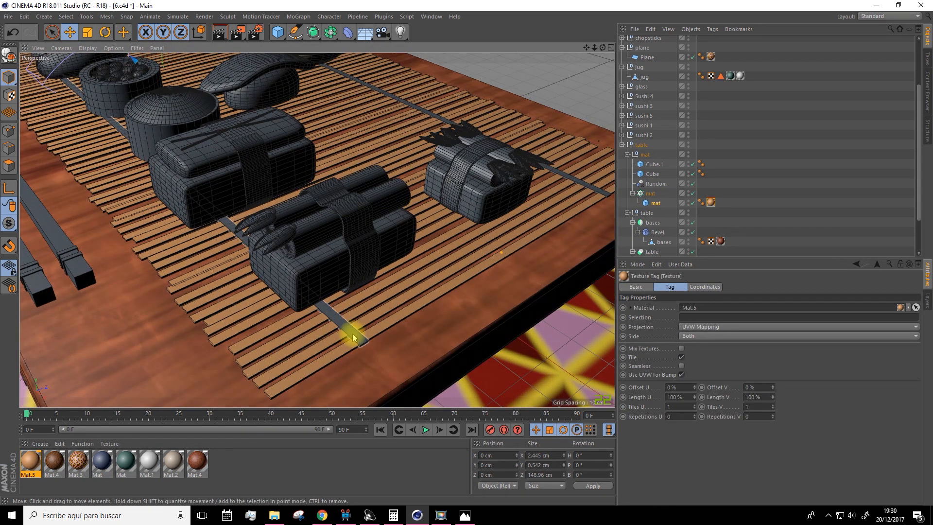
{"action": "left_click", "coordinate": [353, 337]}
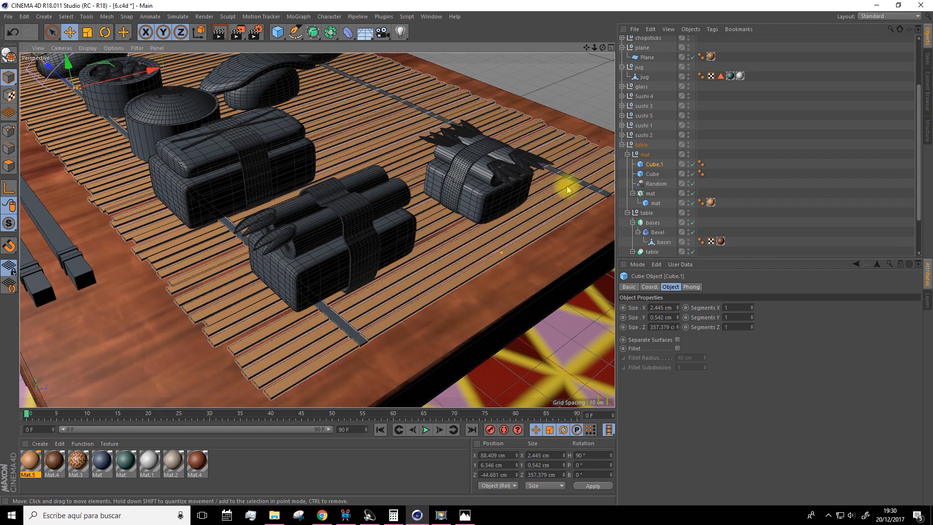
{"action": "mouse_move", "coordinate": [30, 461]}
{"action": "left_mouse_down", "text": "ctrl"}
{"action": "mouse_move", "coordinate": [203, 479]}
{"action": "mouse_move", "coordinate": [221, 466]}
{"action": "left_mouse_up", "text": "ctrl"}
{"action": "double_click", "coordinate": [221, 461]}
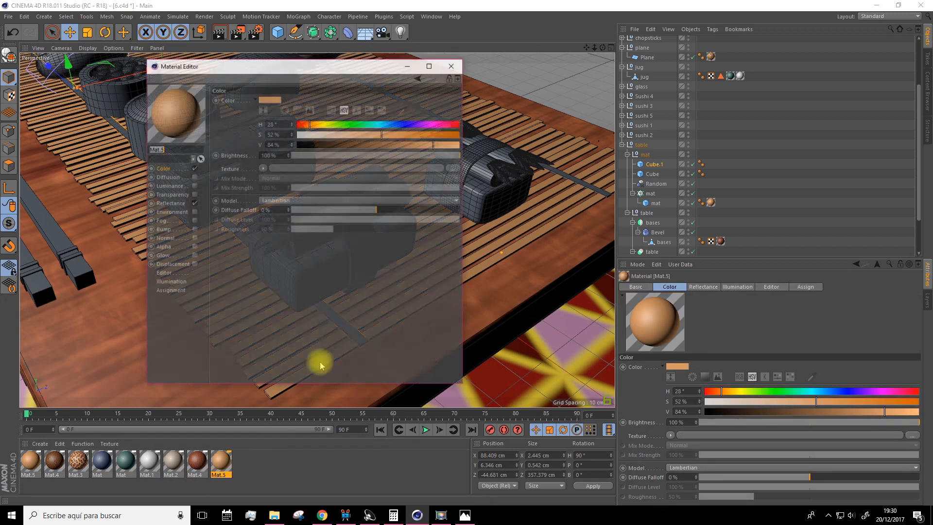
{"action": "left_click", "coordinate": [302, 145]}
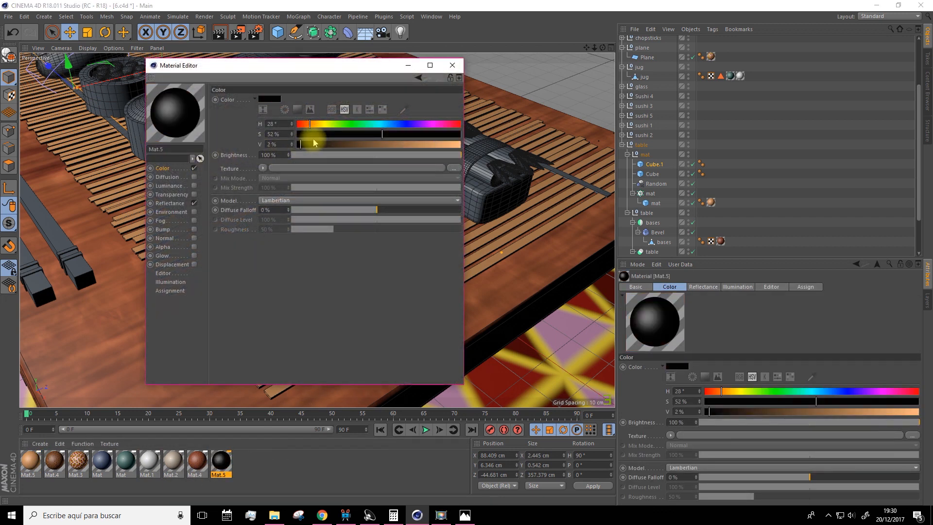
{"action": "left_click", "coordinate": [313, 134]}
{"action": "left_click", "coordinate": [311, 144]}
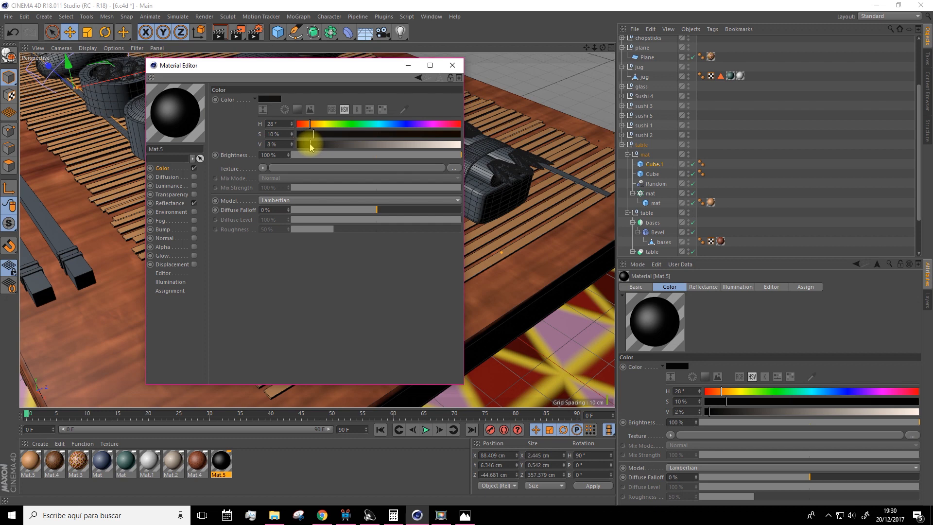
{"action": "left_click_drag", "start_coordinate": [309, 137], "coordinate": [303, 135]}
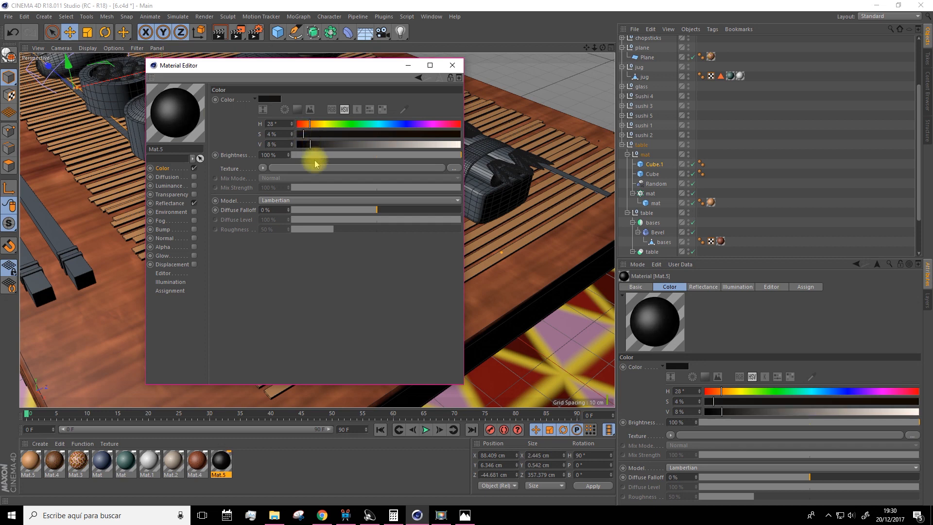
{"action": "left_click", "coordinate": [452, 65]}
Apply the black Mat.5 copy to the two long strips, Cube.1 and Cube, crossing the mat
{"action": "left_click_drag", "start_coordinate": [330, 354], "coordinate": [343, 335]}
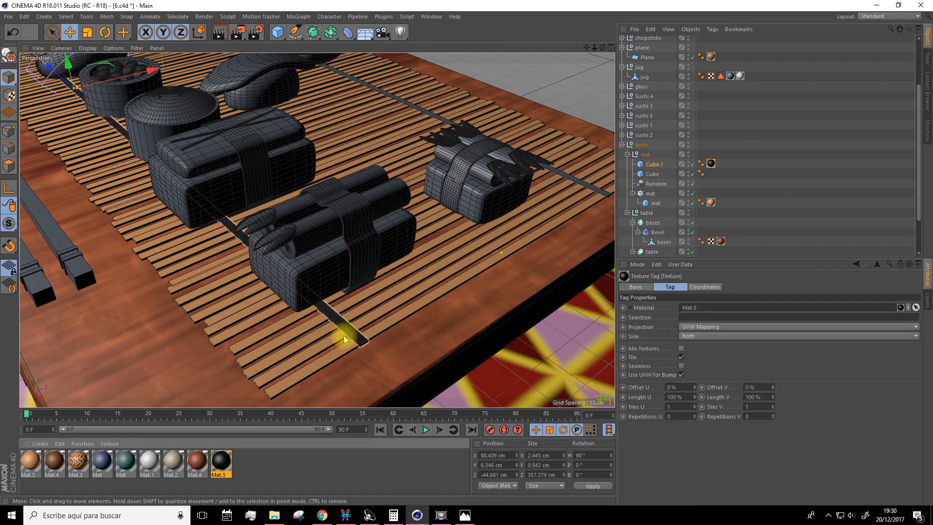
{"action": "left_click_drag", "start_coordinate": [552, 221], "coordinate": [580, 182]}
Duplicate the tan Mat.5 material for use on the chopsticks
{"action": "scroll", "coordinate": [479, 241], "scroll_direction": "down", "scroll_amount": 5}
{"action": "scroll", "coordinate": [476, 246], "scroll_direction": "down", "scroll_amount": 3}
{"action": "mouse_move", "coordinate": [408, 291]}
{"action": "left_mouse_down", "text": "alt"}
{"action": "mouse_move", "coordinate": [414, 298]}
{"action": "mouse_move", "coordinate": [408, 291]}
{"action": "left_mouse_up", "text": "alt"}
{"action": "scroll", "coordinate": [326, 228], "scroll_direction": "up", "scroll_amount": 5}
{"action": "scroll", "coordinate": [327, 229], "scroll_direction": "up", "scroll_amount": 5}
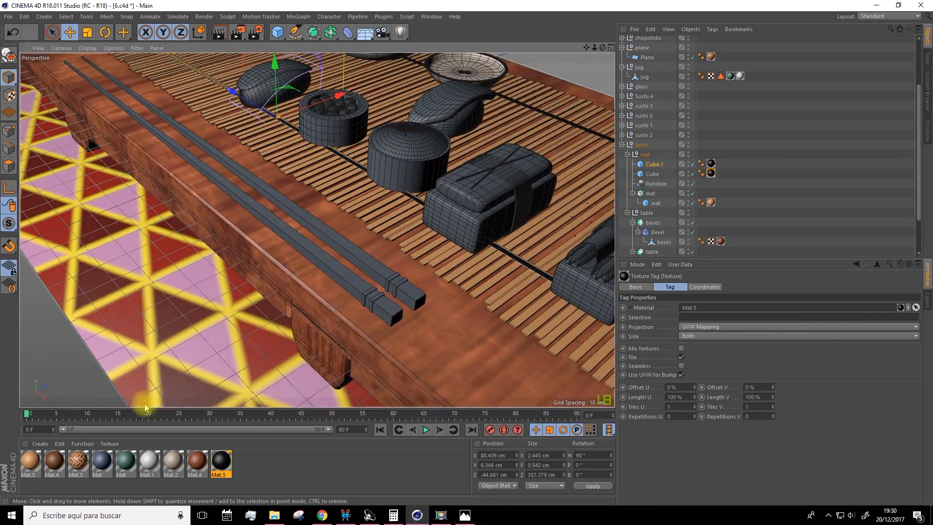
{"action": "double_click", "coordinate": [251, 474]}
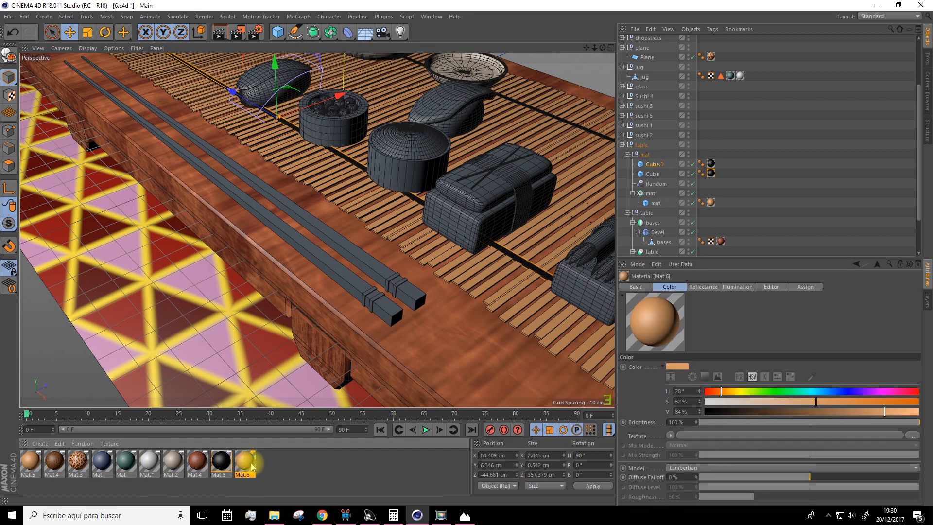
Set the color of Mat.6 to a light orange with H 22°, S 53% and V 94%
{"action": "double_click", "coordinate": [245, 464]}
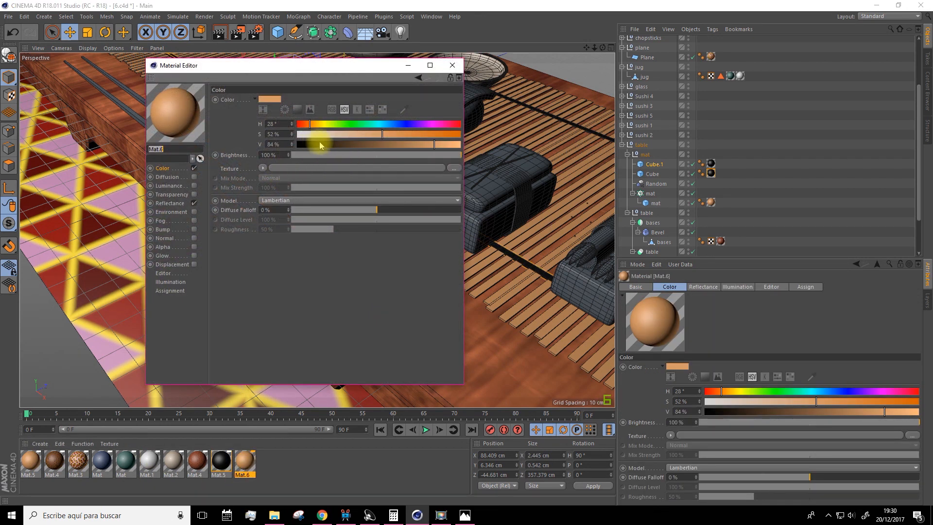
{"action": "left_click_drag", "start_coordinate": [366, 133], "coordinate": [354, 134]}
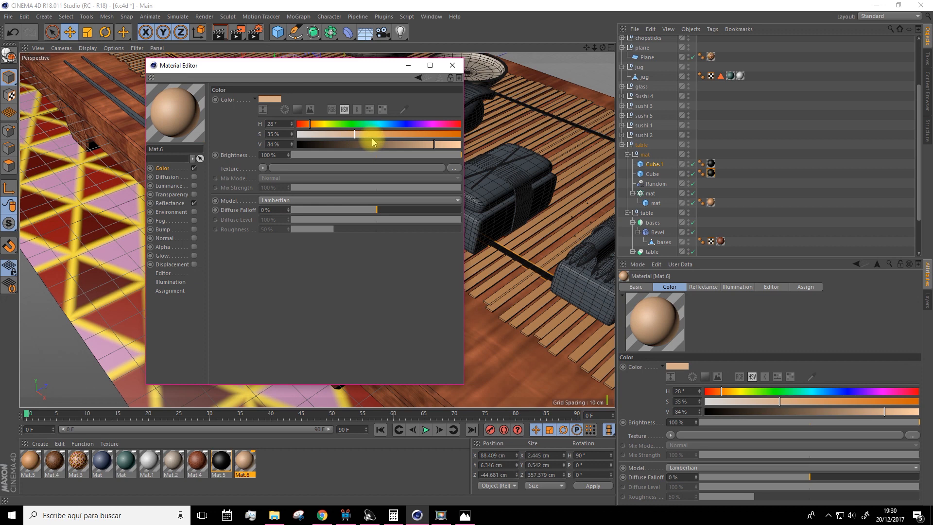
{"action": "left_click_drag", "start_coordinate": [433, 144], "coordinate": [451, 144]}
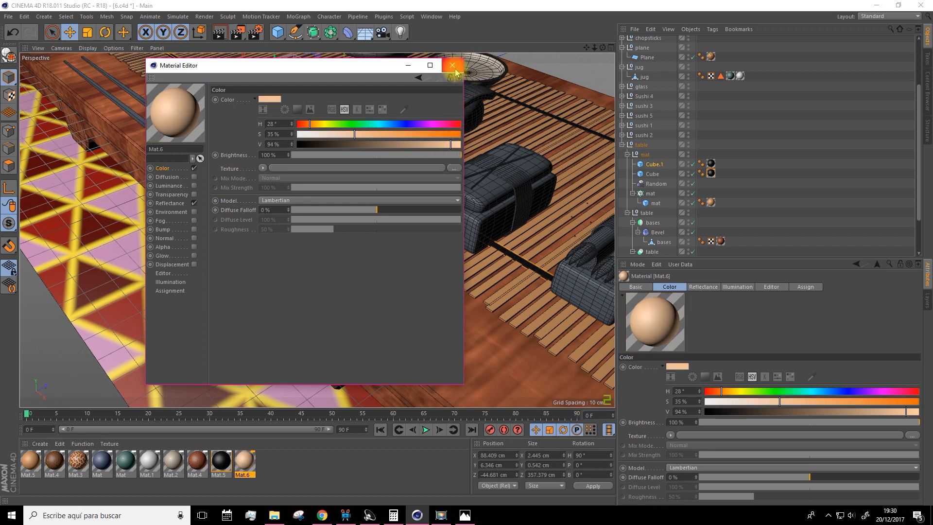
{"action": "left_click_drag", "start_coordinate": [355, 134], "coordinate": [364, 134]}
{"action": "left_click", "coordinate": [306, 125]}
{"action": "left_click", "coordinate": [372, 134]}
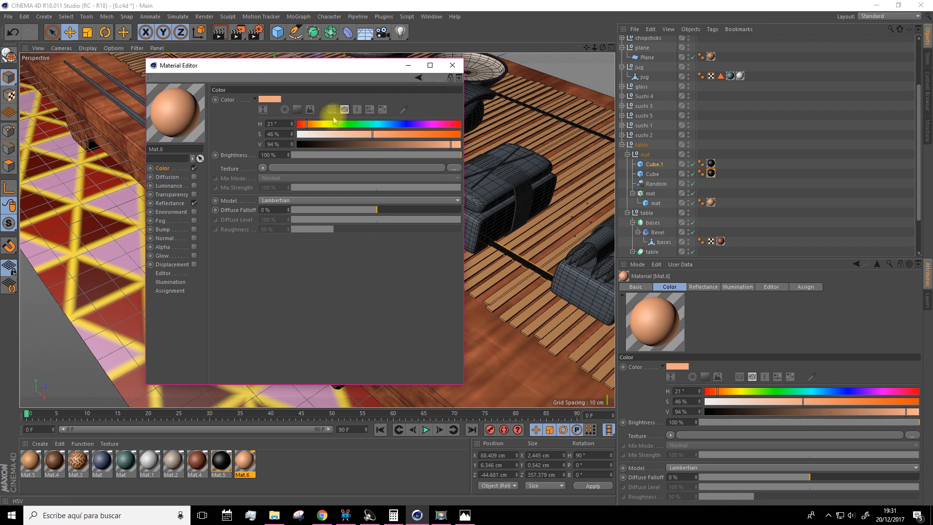
{"action": "left_click", "coordinate": [301, 125]}
{"action": "left_click", "coordinate": [307, 124]}
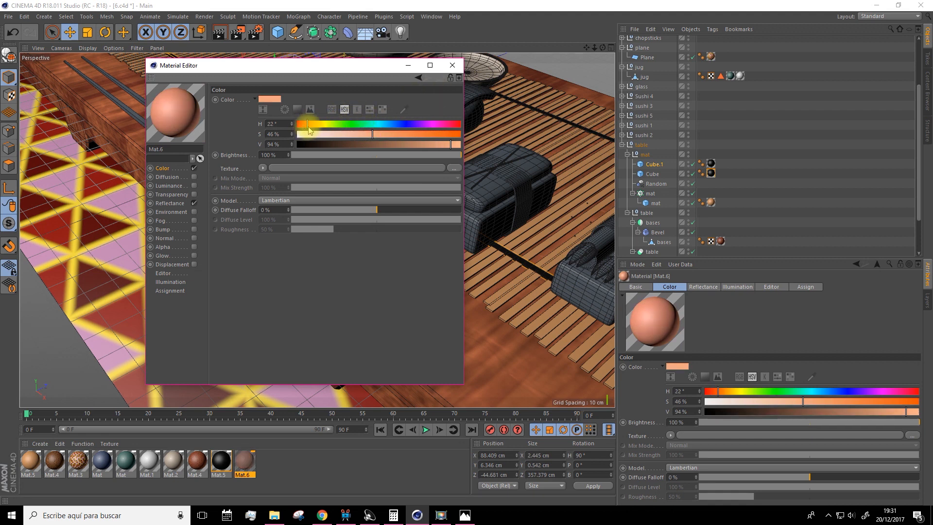
{"action": "left_click", "coordinate": [383, 135]}
{"action": "left_click", "coordinate": [452, 65]}
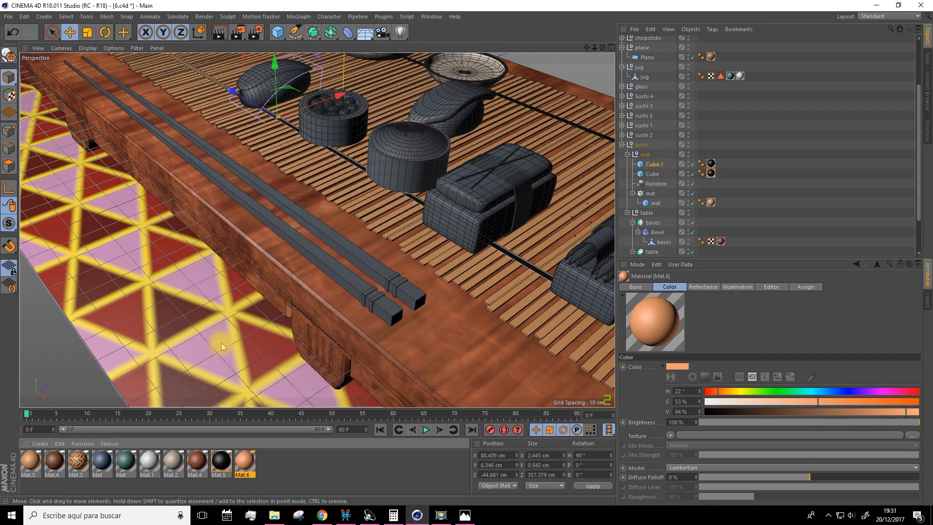
Apply the light orange Mat.6 to both chopsticks on the table
{"action": "left_click_drag", "start_coordinate": [244, 463], "coordinate": [365, 256]}
{"action": "left_click_drag", "start_coordinate": [242, 469], "coordinate": [357, 295]}
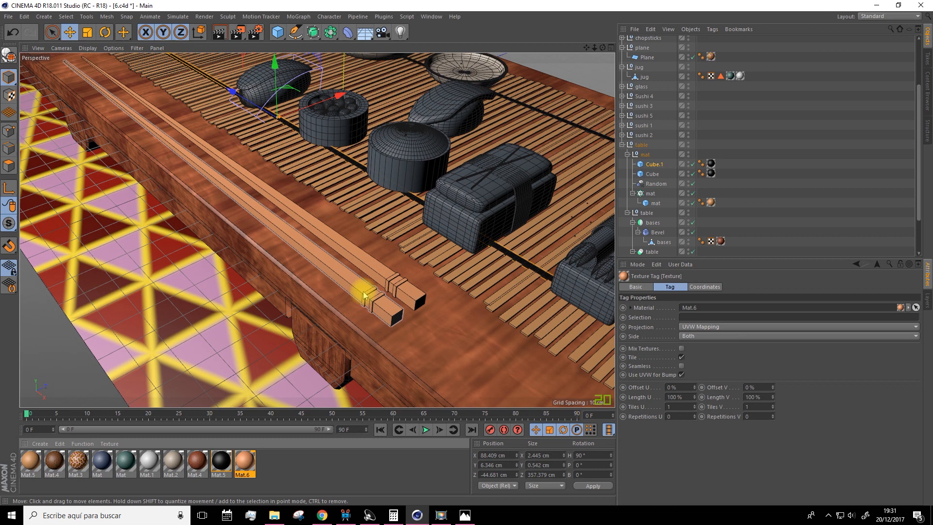
Select the front chopstick, Cube.1, and duplicate the light orange Mat.6 material for its decorative rings
{"action": "scroll", "coordinate": [380, 302], "scroll_direction": "up", "scroll_amount": 3}
{"action": "left_click", "coordinate": [367, 294]}
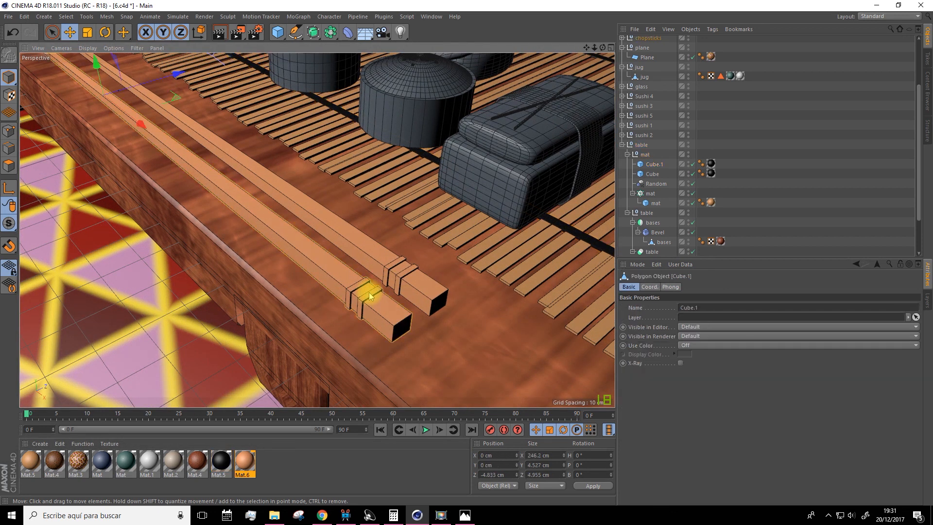
{"action": "scroll", "coordinate": [631, 140], "scroll_direction": "up", "scroll_amount": 3}
{"action": "left_click", "coordinate": [622, 108]}
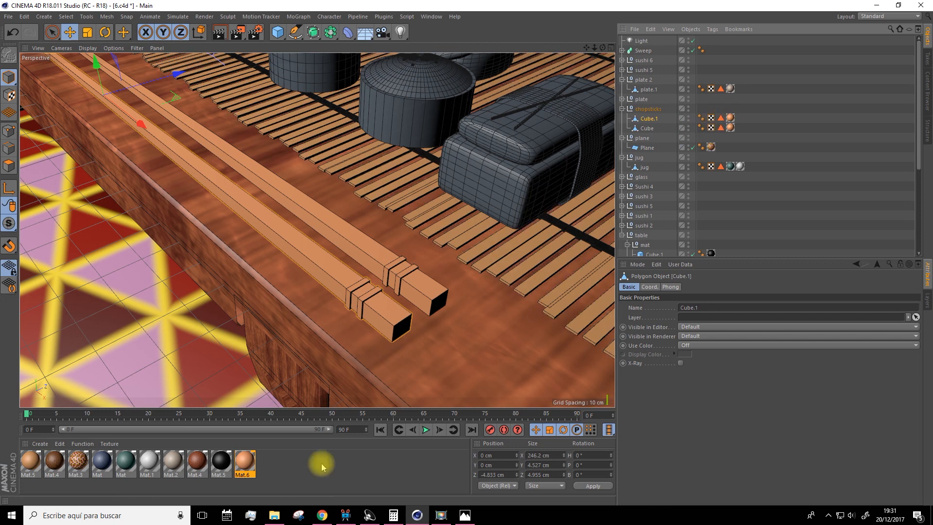
{"action": "left_click_drag", "start_coordinate": [248, 461], "coordinate": [259, 462], "text": "ctrl"}
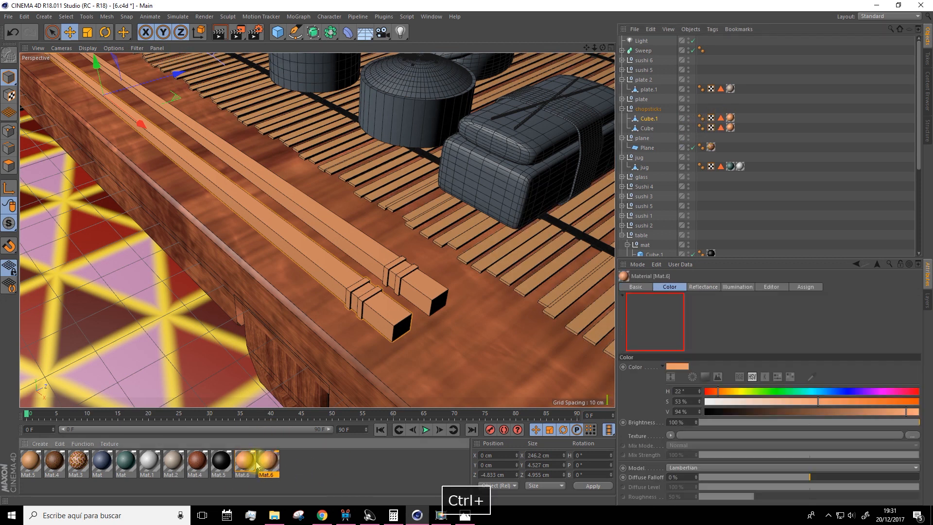
Set the color of the Mat.6 copy to a dark red with H 0°, S 77% and V 56%
{"action": "double_click", "coordinate": [268, 462]}
{"action": "left_click_drag", "start_coordinate": [306, 123], "coordinate": [296, 123]}
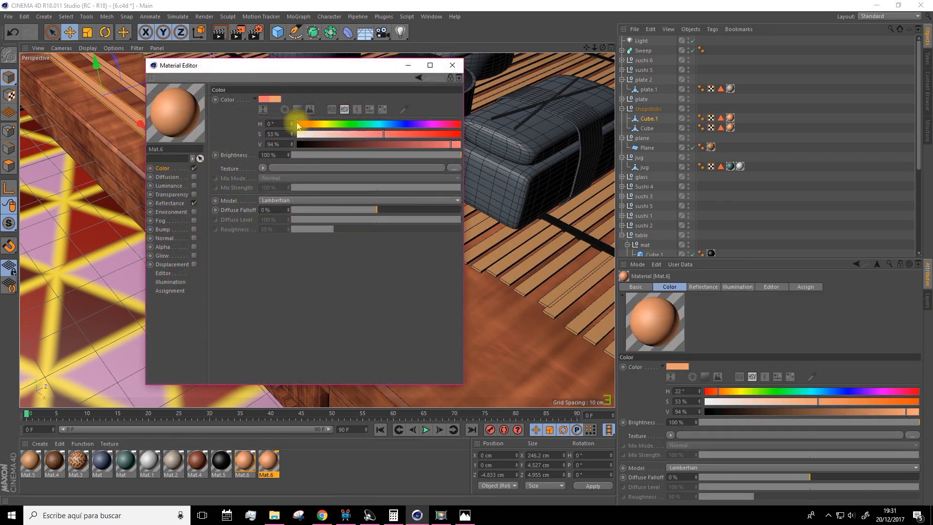
{"action": "left_click", "coordinate": [423, 134]}
{"action": "left_click", "coordinate": [387, 145]}
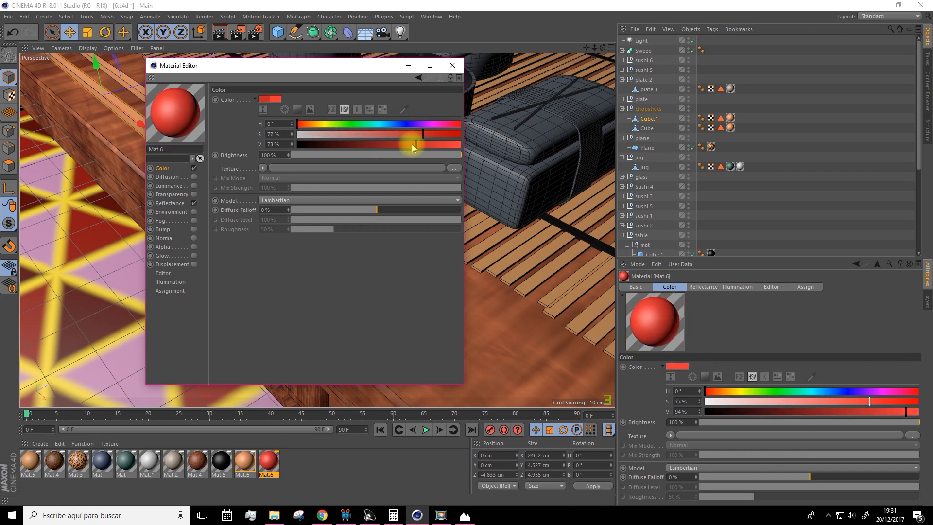
{"action": "left_click", "coordinate": [451, 65]}
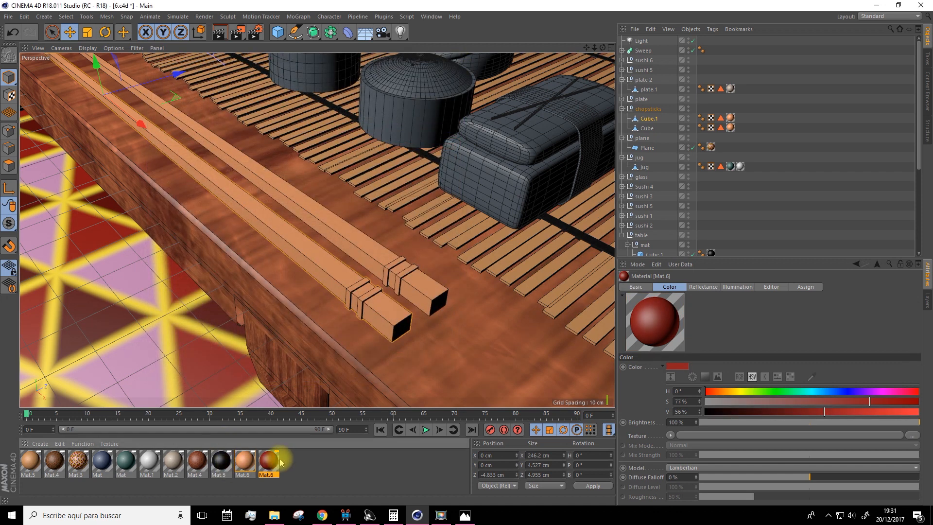
Apply the dark red Mat.6 copy to both chopsticks, Cube.1 and Cube, restricted to their ring polygon selections
{"action": "left_click_drag", "start_coordinate": [268, 460], "coordinate": [649, 120]}
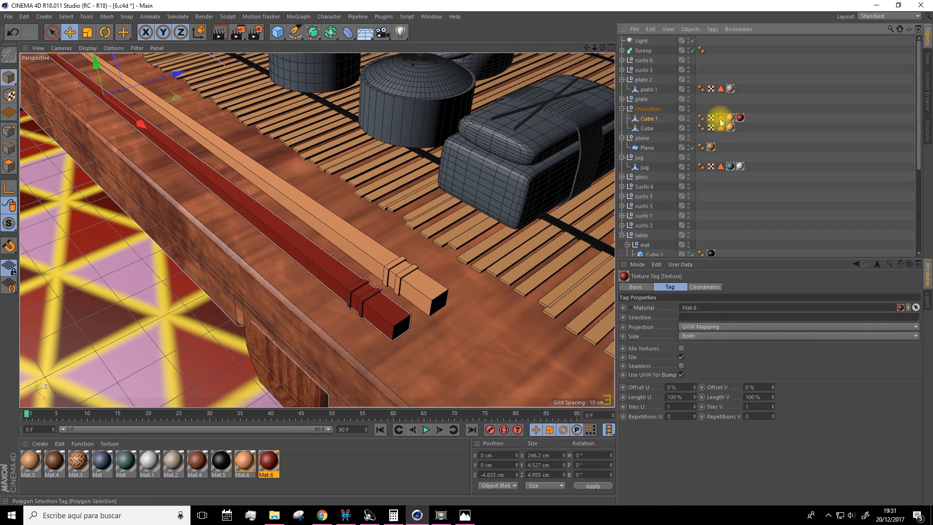
{"action": "left_click_drag", "start_coordinate": [713, 164], "coordinate": [672, 323]}
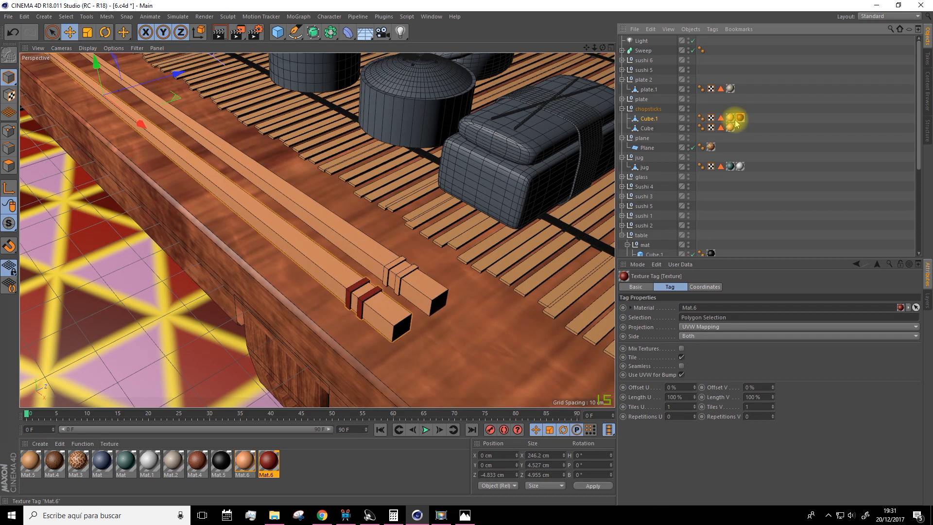
{"action": "left_click_drag", "start_coordinate": [741, 122], "coordinate": [744, 130], "text": "ctrl"}
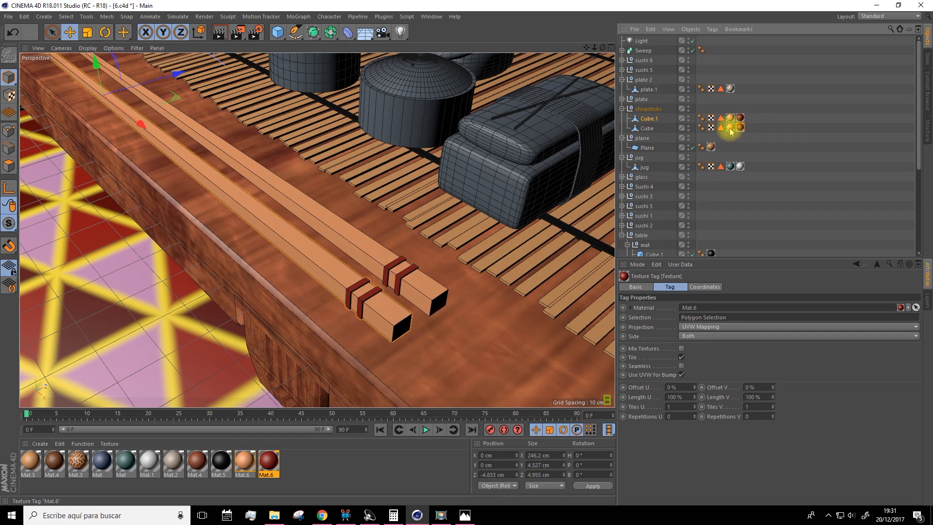
{"action": "left_click_drag", "start_coordinate": [721, 129], "coordinate": [705, 275]}
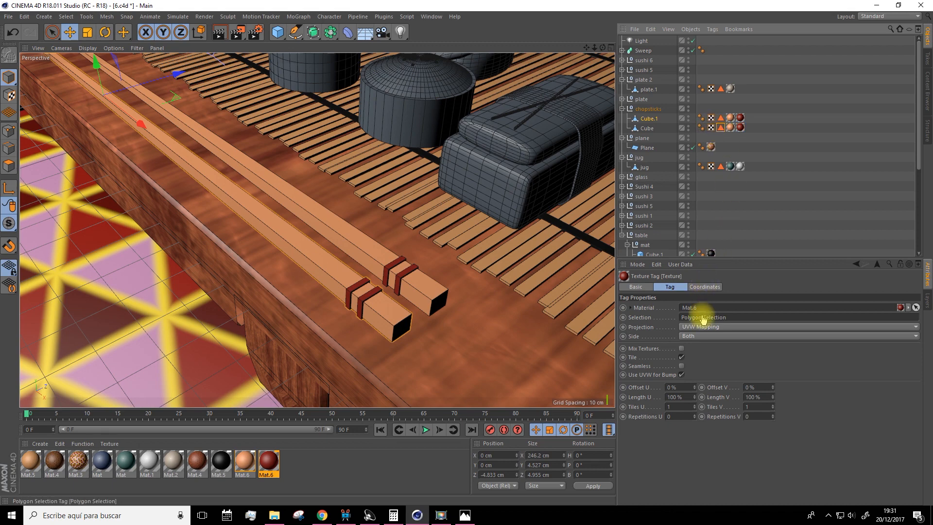
Render the whole table scene in the viewport to check the chopstick, mat and tableware materials
{"action": "scroll", "coordinate": [410, 252], "scroll_direction": "down", "scroll_amount": 10}
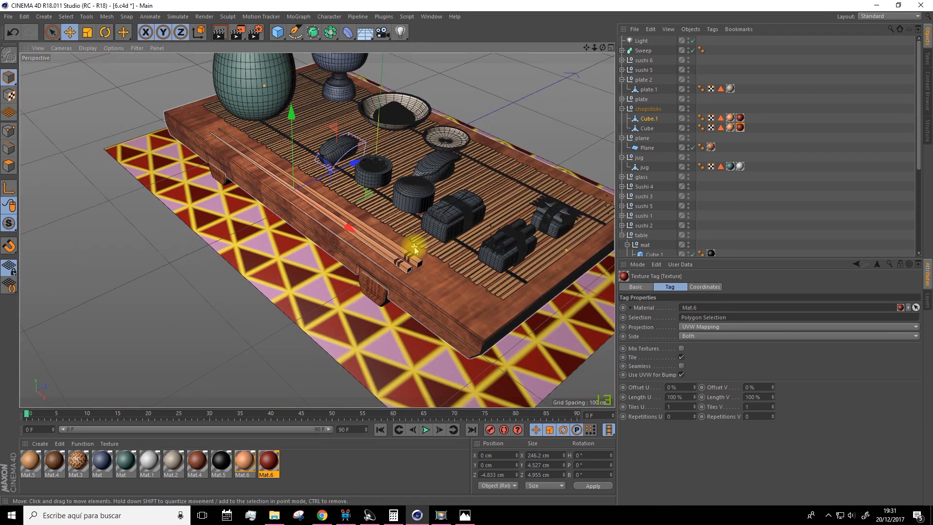
{"action": "left_click_drag", "start_coordinate": [369, 253], "coordinate": [380, 244], "text": "alt"}
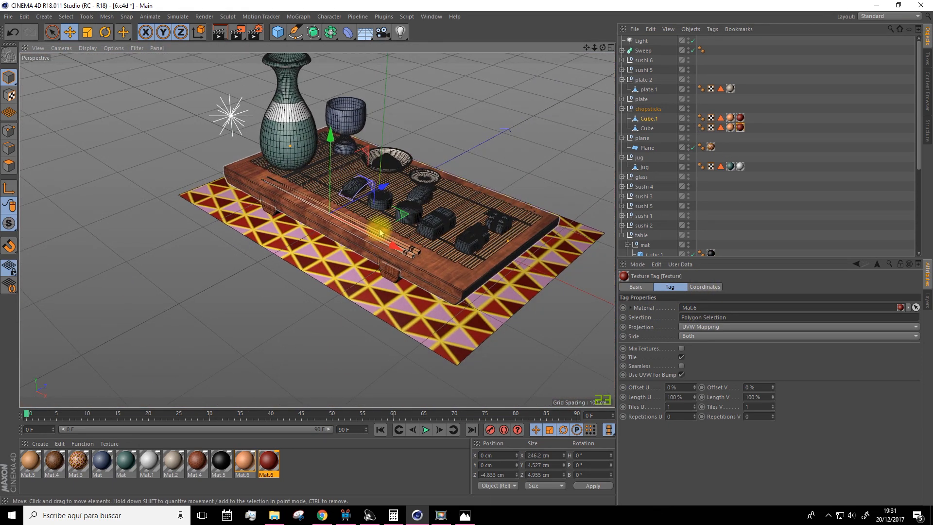
{"action": "left_click", "coordinate": [218, 32]}
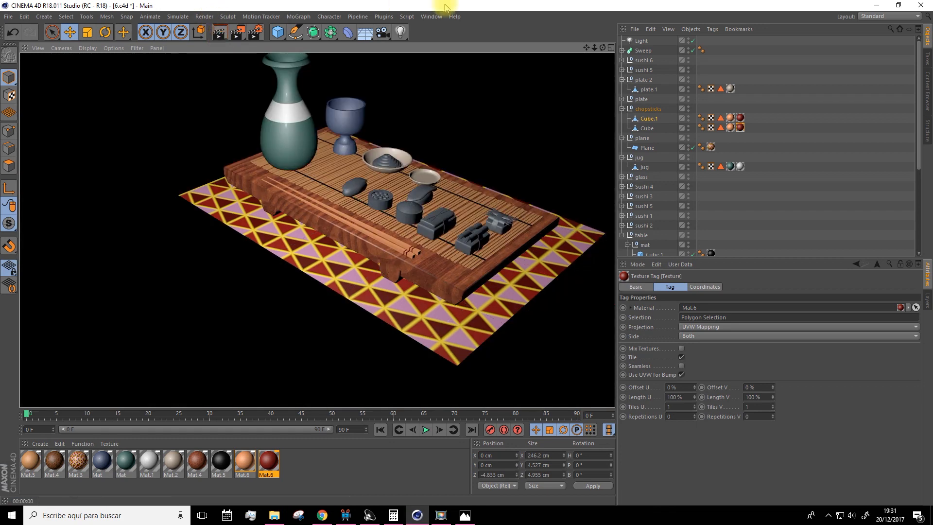
{"action": "left_click_drag", "start_coordinate": [586, 49], "coordinate": [553, 77]}
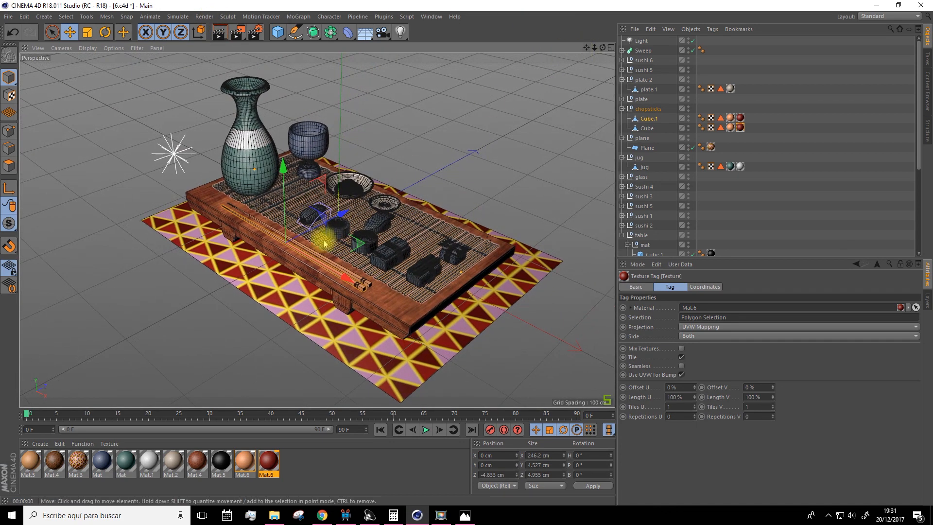
{"action": "scroll", "coordinate": [368, 253], "scroll_direction": "up", "scroll_amount": 3}
{"action": "scroll", "coordinate": [368, 253], "scroll_direction": "down", "scroll_amount": 1}
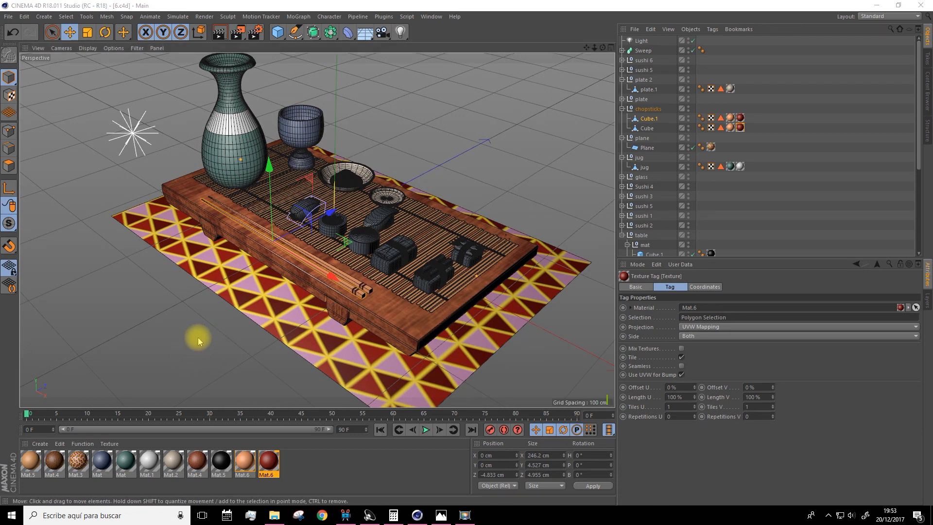
Create a new material with a near-black color of H 0°, S 4% and V 6% for the seaweed
{"action": "left_click", "coordinate": [44, 447]}
{"action": "left_click", "coordinate": [62, 357]}
{"action": "double_click", "coordinate": [31, 461]}
{"action": "left_click", "coordinate": [167, 170]}
{"action": "left_click", "coordinate": [307, 144]}
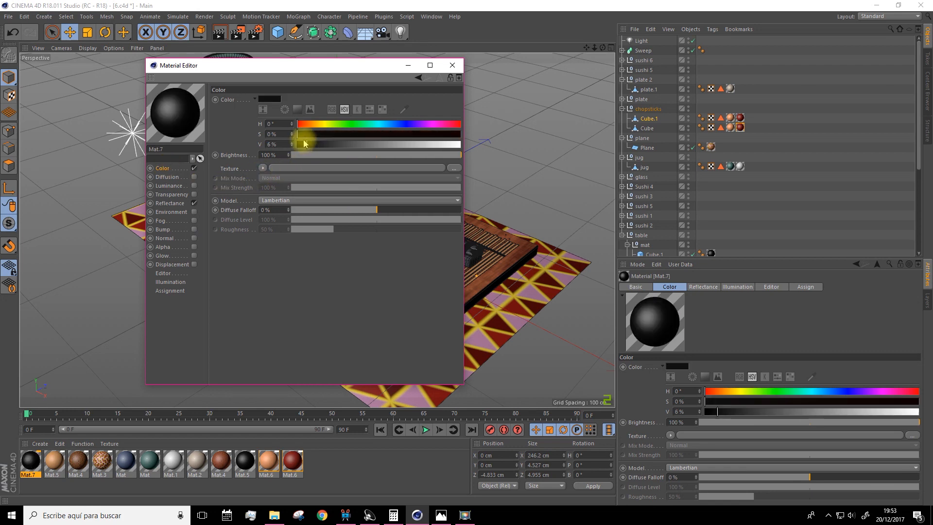
{"action": "left_click", "coordinate": [451, 65]}
Apply the black Mat.7 to the seaweed bands around the three rectangular sushi pieces
{"action": "left_click_drag", "start_coordinate": [37, 467], "coordinate": [436, 260]}
{"action": "scroll", "coordinate": [437, 260], "scroll_direction": "up", "scroll_amount": 10}
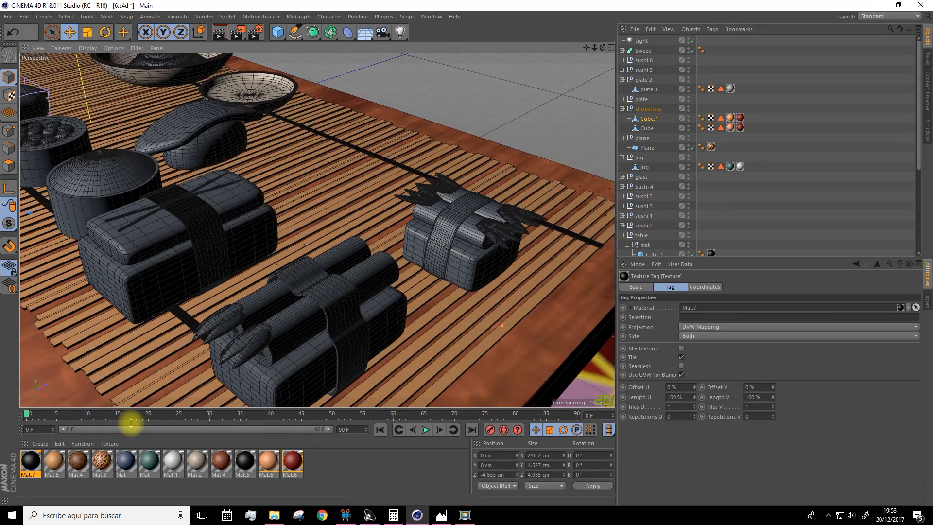
{"action": "left_click_drag", "start_coordinate": [30, 463], "coordinate": [335, 304]}
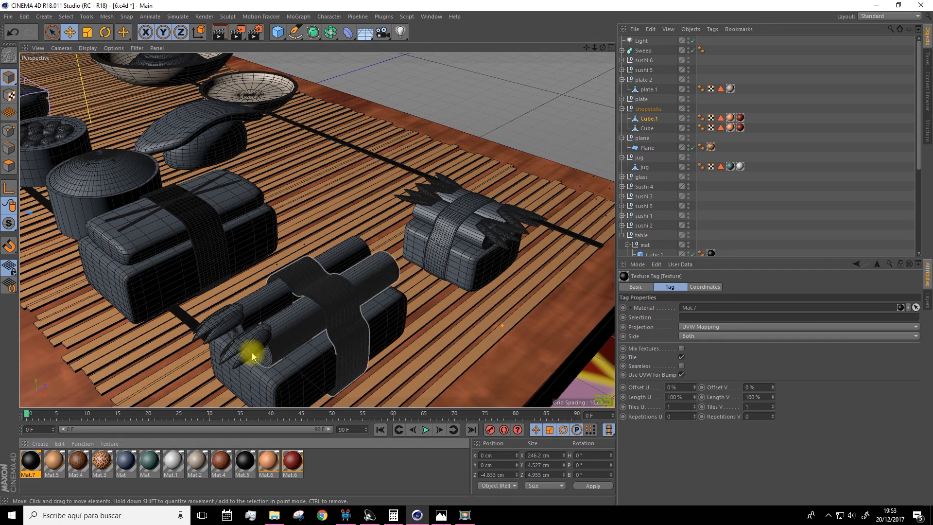
{"action": "left_click_drag", "start_coordinate": [34, 463], "coordinate": [444, 242]}
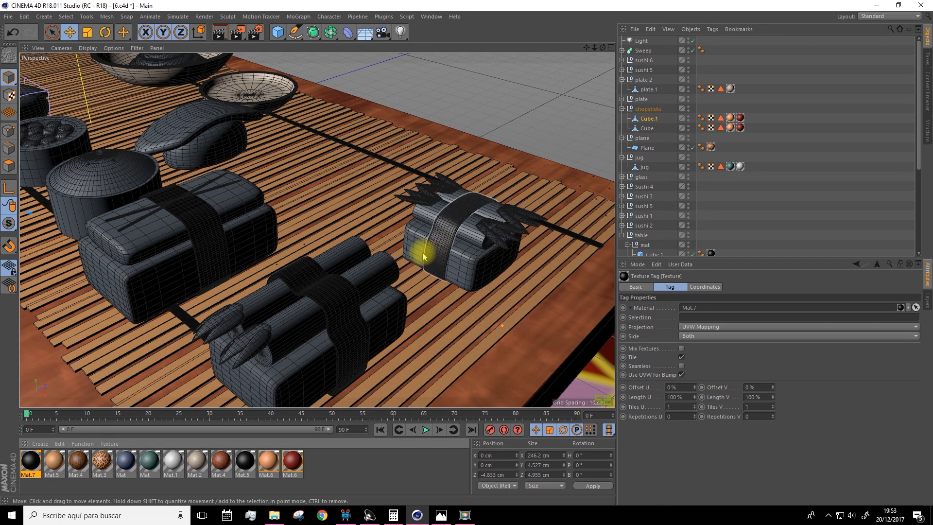
Apply the black Mat.7 to the seaweed side of the domed round sushi next to the banded pieces
{"action": "scroll", "coordinate": [379, 216], "scroll_direction": "down", "scroll_amount": 5}
{"action": "left_click_drag", "start_coordinate": [585, 50], "coordinate": [692, 77]}
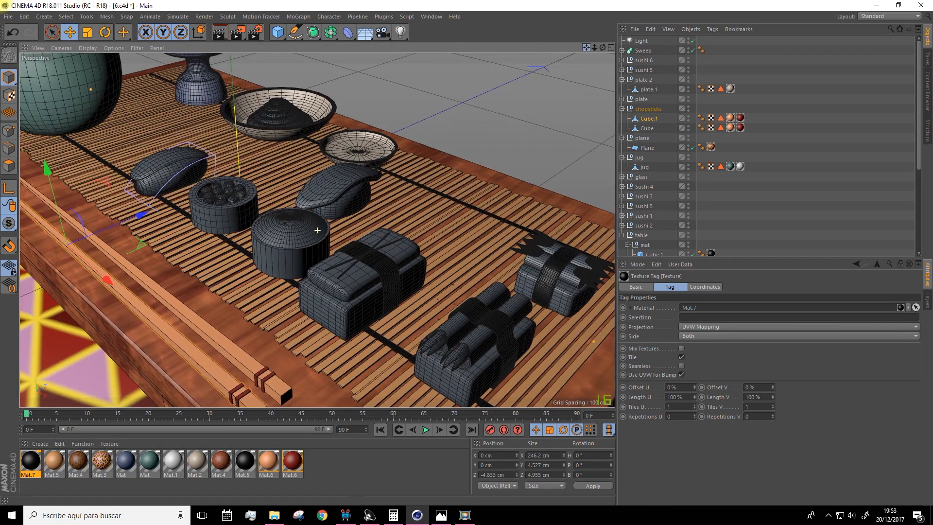
{"action": "scroll", "coordinate": [274, 235], "scroll_direction": "up", "scroll_amount": 5}
{"action": "left_click_drag", "start_coordinate": [29, 459], "coordinate": [166, 167]}
{"action": "left_click_drag", "start_coordinate": [586, 47], "coordinate": [555, 102]}
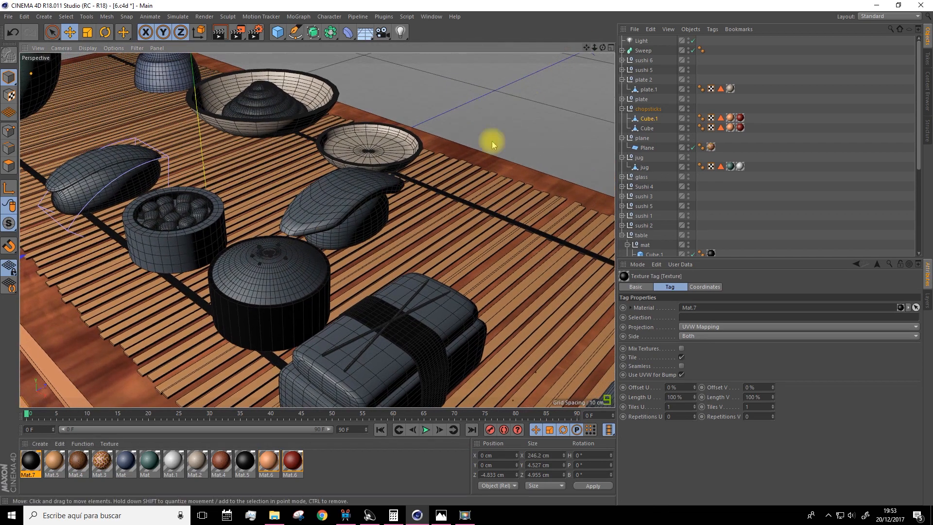
{"action": "scroll", "coordinate": [463, 161], "scroll_direction": "down", "scroll_amount": 9}
{"action": "left_click_drag", "start_coordinate": [586, 48], "coordinate": [471, 56]}
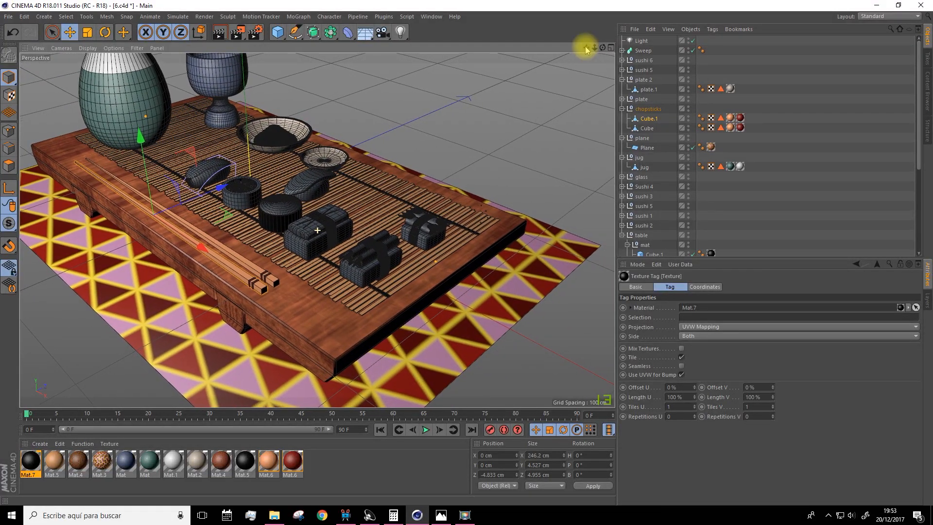
Create another new material, assign a Layer shader as its color texture and open the shader's properties
{"action": "left_click", "coordinate": [39, 444]}
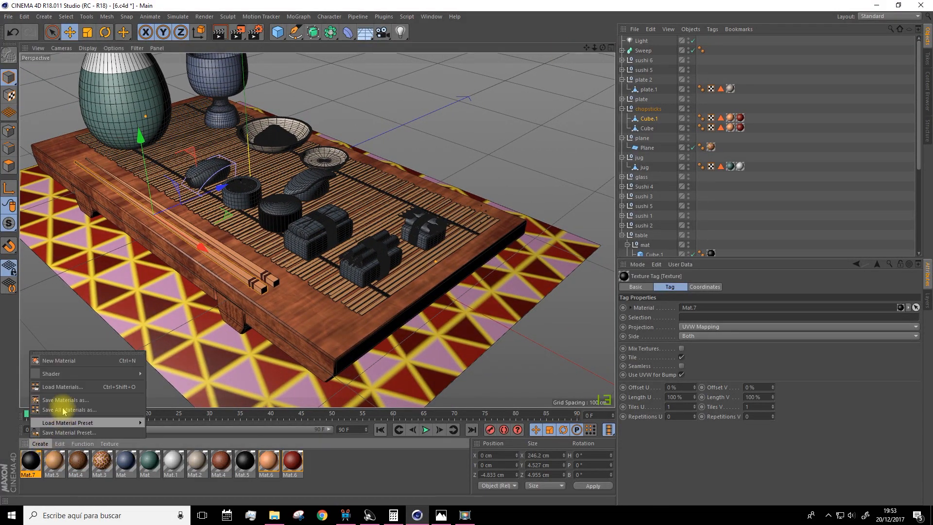
{"action": "left_click", "coordinate": [70, 362]}
{"action": "double_click", "coordinate": [29, 462]}
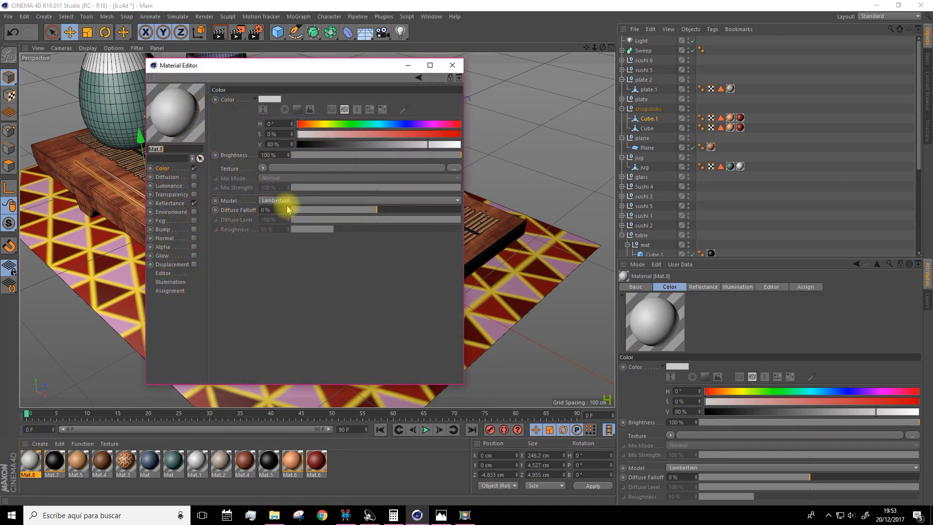
{"action": "left_click", "coordinate": [262, 168]}
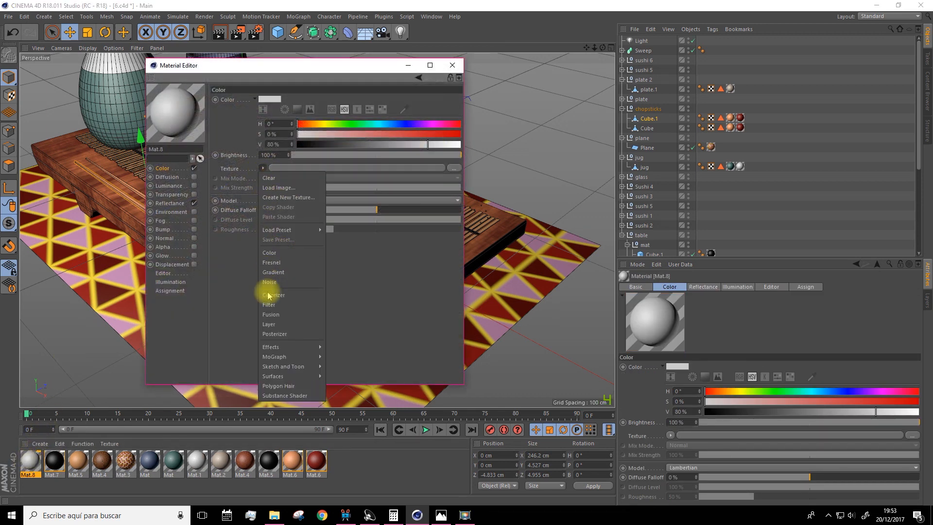
{"action": "left_click", "coordinate": [267, 324]}
{"action": "left_click", "coordinate": [264, 190]}
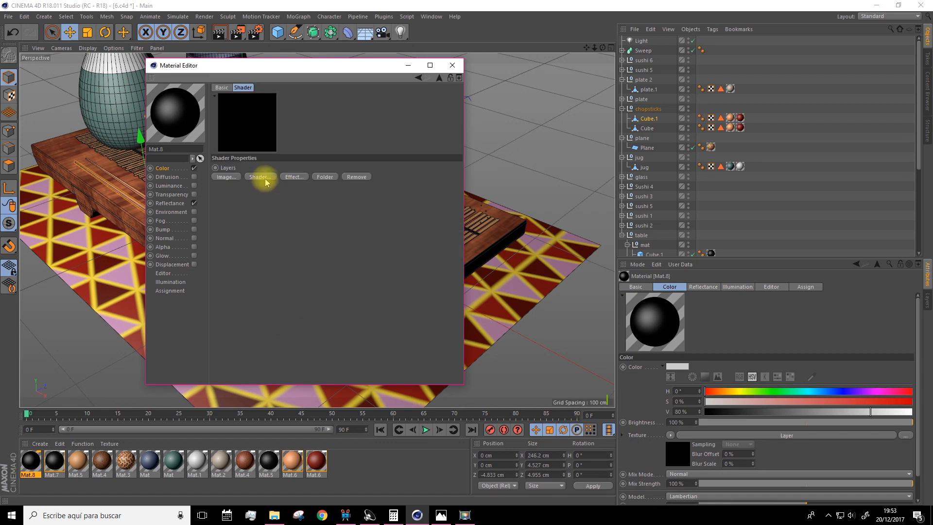
Add a Color shader to the layers and set it to yellow-orange with H 40°, S 64% and V 100%
{"action": "left_click", "coordinate": [260, 177]}
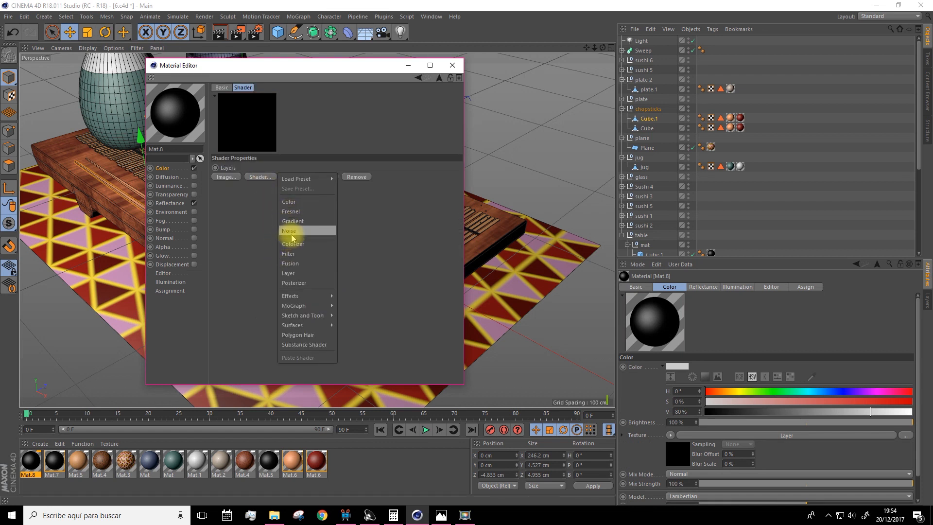
{"action": "left_click", "coordinate": [296, 202]}
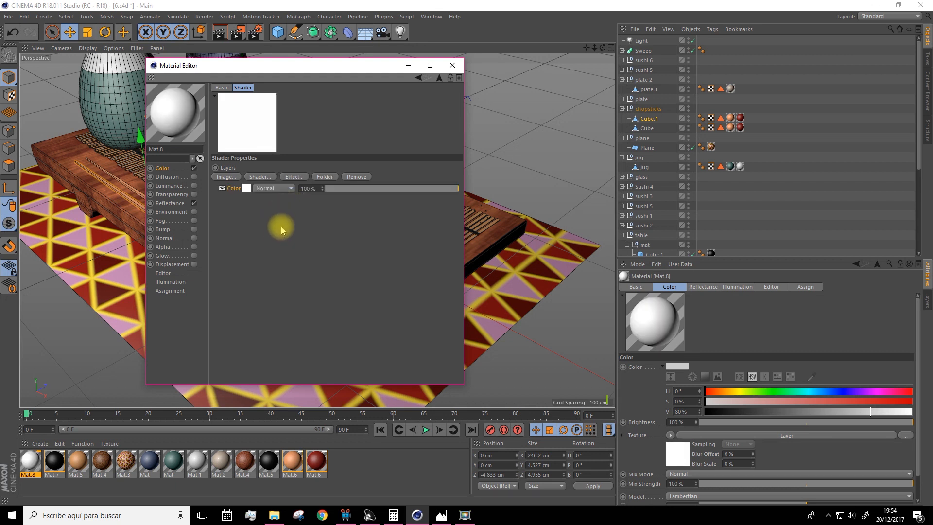
{"action": "left_click", "coordinate": [250, 192]}
{"action": "left_click_drag", "start_coordinate": [319, 203], "coordinate": [419, 202]}
{"action": "left_click", "coordinate": [310, 192]}
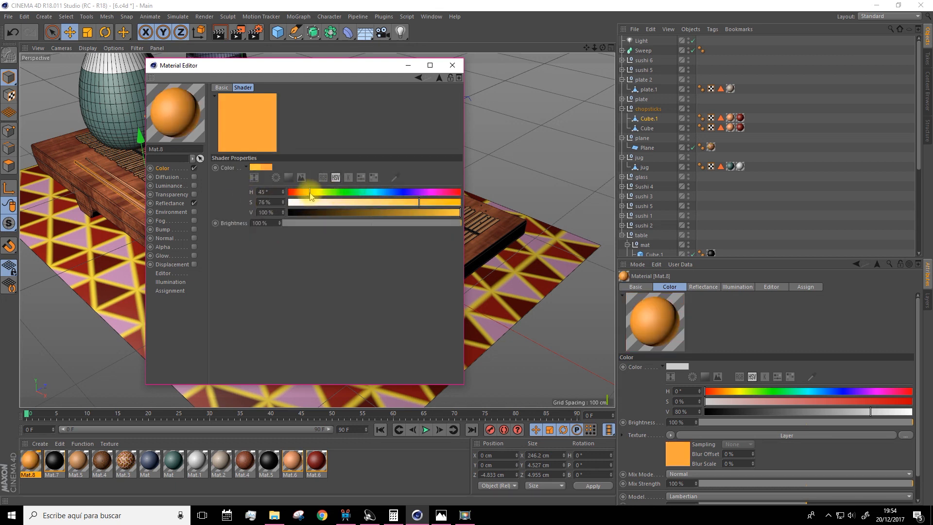
{"action": "left_click_drag", "start_coordinate": [310, 193], "coordinate": [309, 193]}
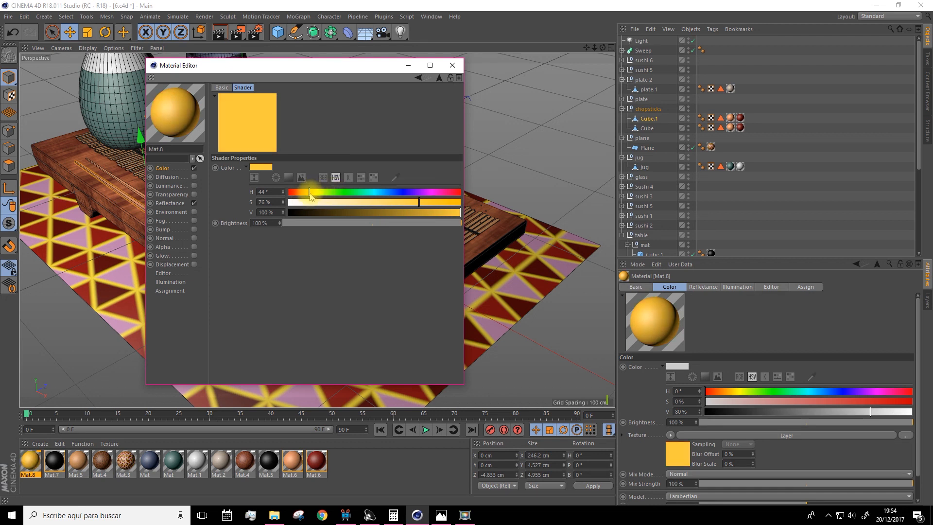
{"action": "left_click_drag", "start_coordinate": [414, 201], "coordinate": [400, 203]}
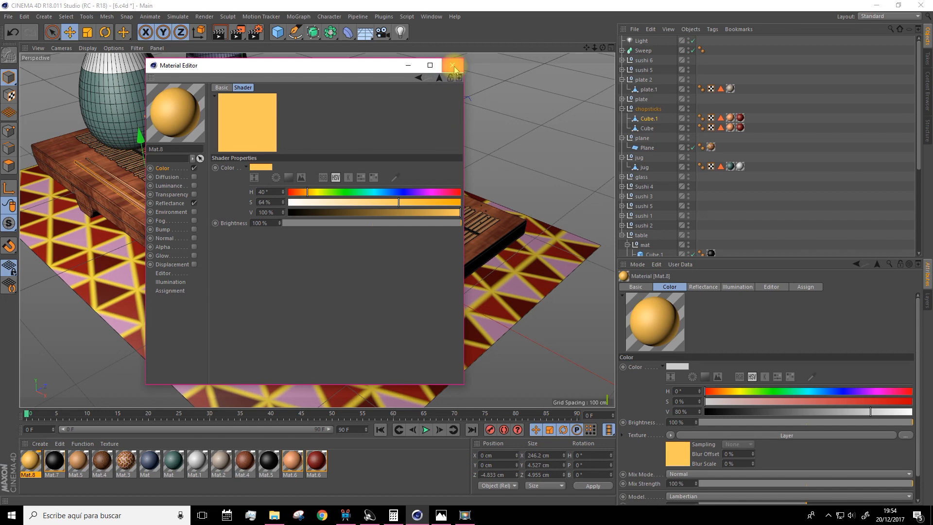
{"action": "left_click", "coordinate": [452, 65]}
Add a Gradient shader to the Layer texture of Mat.8 and open the gradient's properties
{"action": "double_click", "coordinate": [30, 459]}
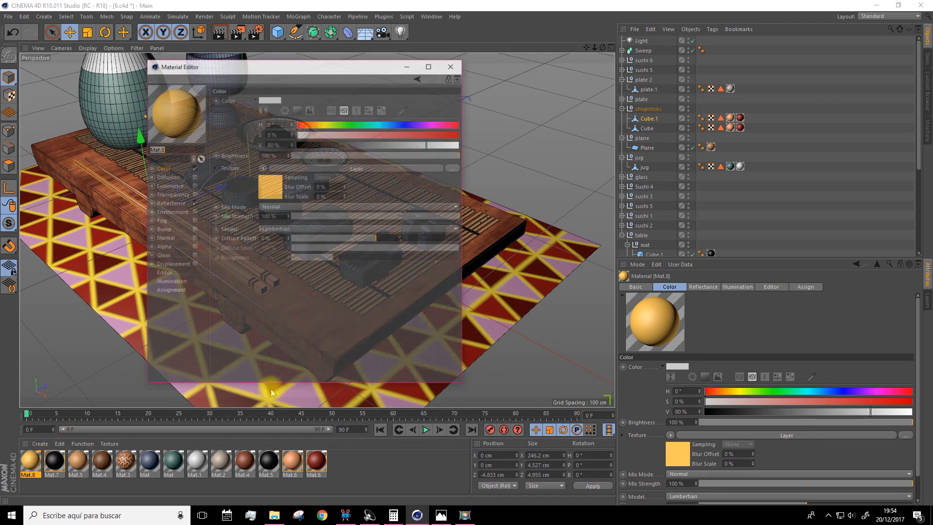
{"action": "left_click", "coordinate": [275, 184]}
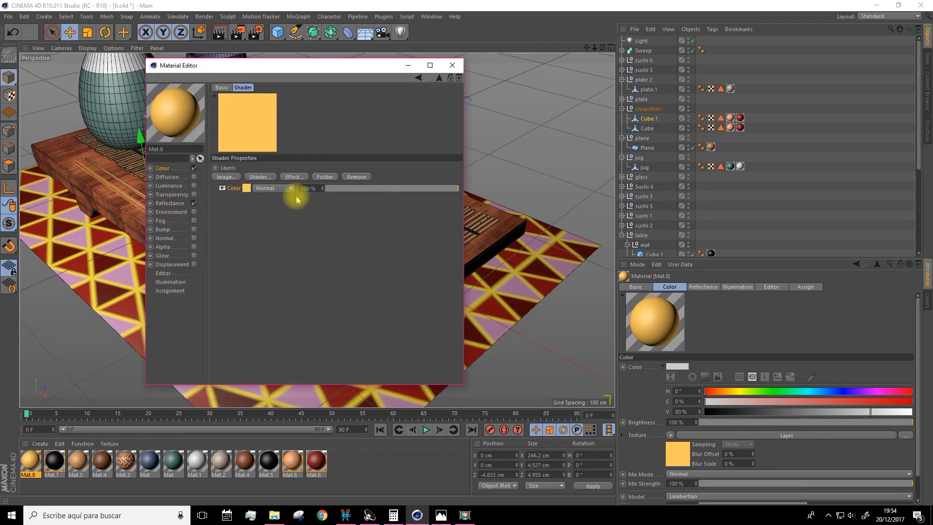
{"action": "left_click", "coordinate": [262, 177]}
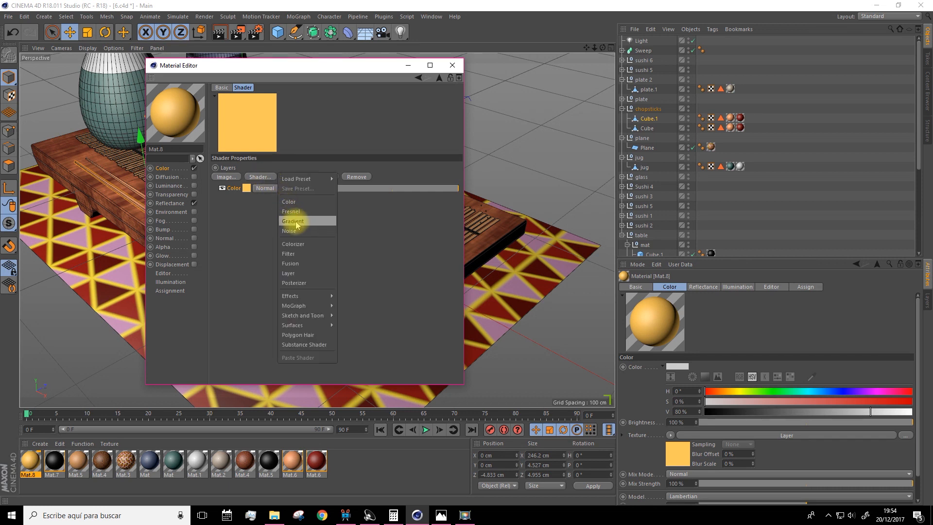
{"action": "left_click", "coordinate": [294, 222]}
{"action": "left_click", "coordinate": [255, 188]}
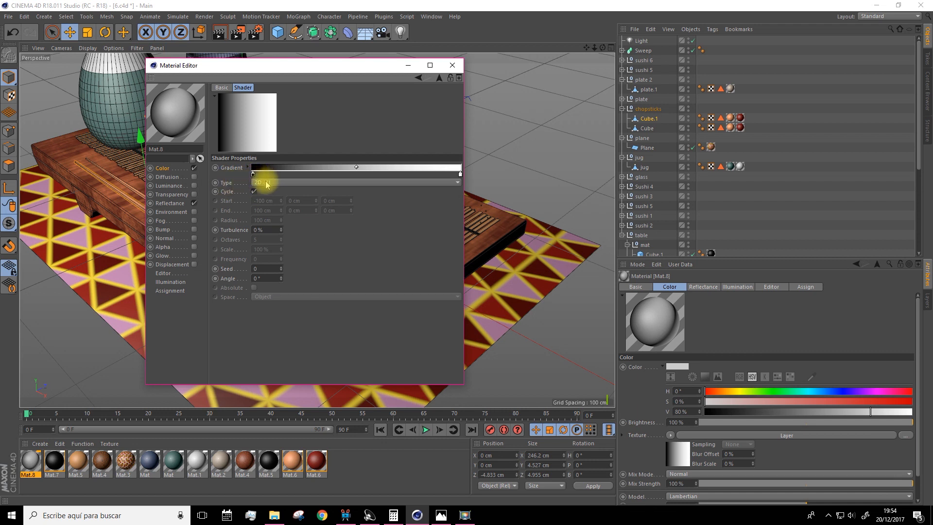
Set the gradient type to 2D - V and its starting knot to a muted red with H 5°, S 59% and V 61%
{"action": "left_click", "coordinate": [266, 182]}
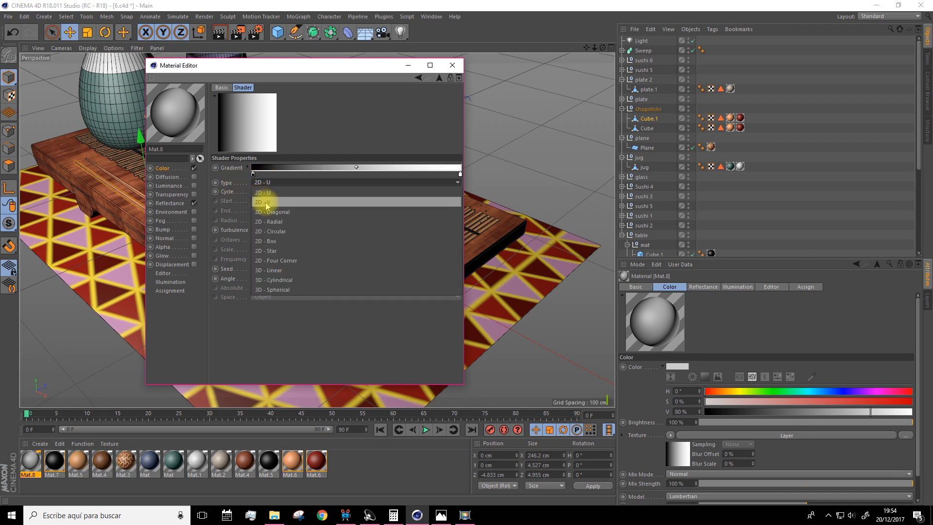
{"action": "left_click", "coordinate": [270, 203]}
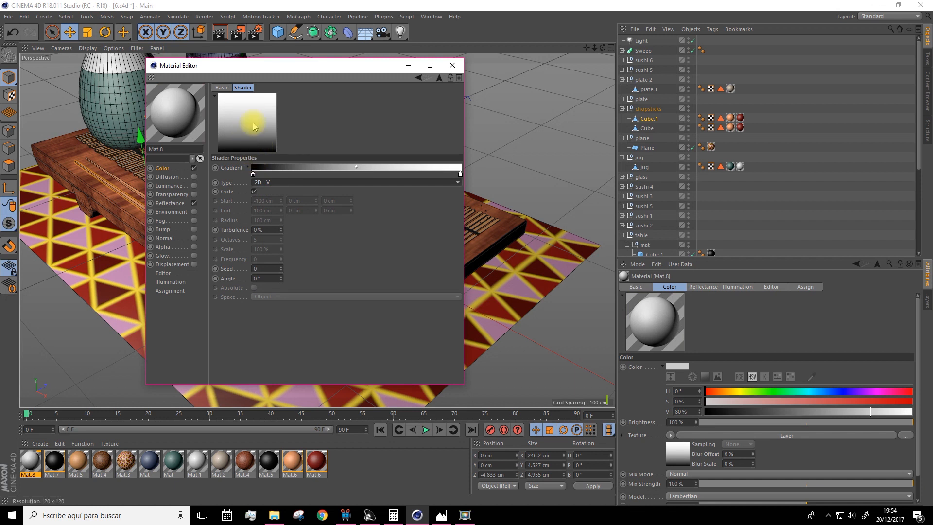
{"action": "double_click", "coordinate": [253, 174]}
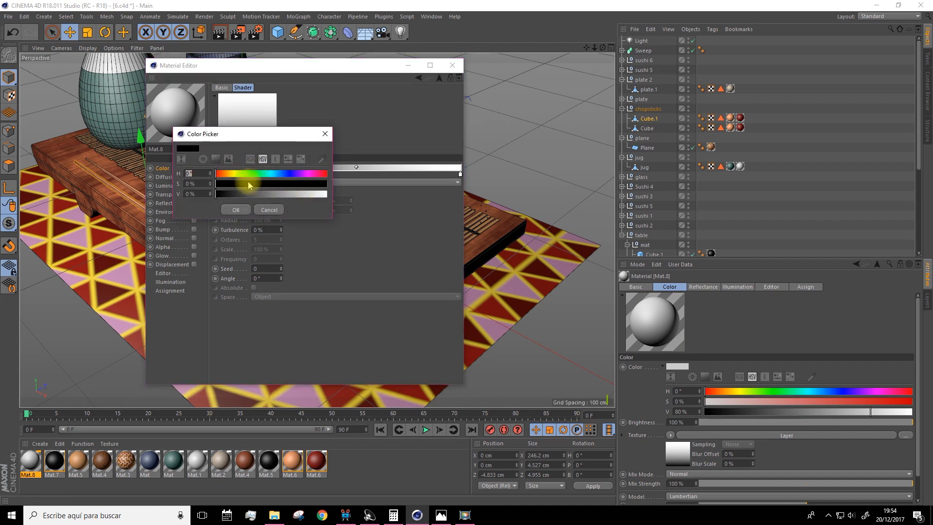
{"action": "left_click_drag", "start_coordinate": [223, 183], "coordinate": [280, 199]}
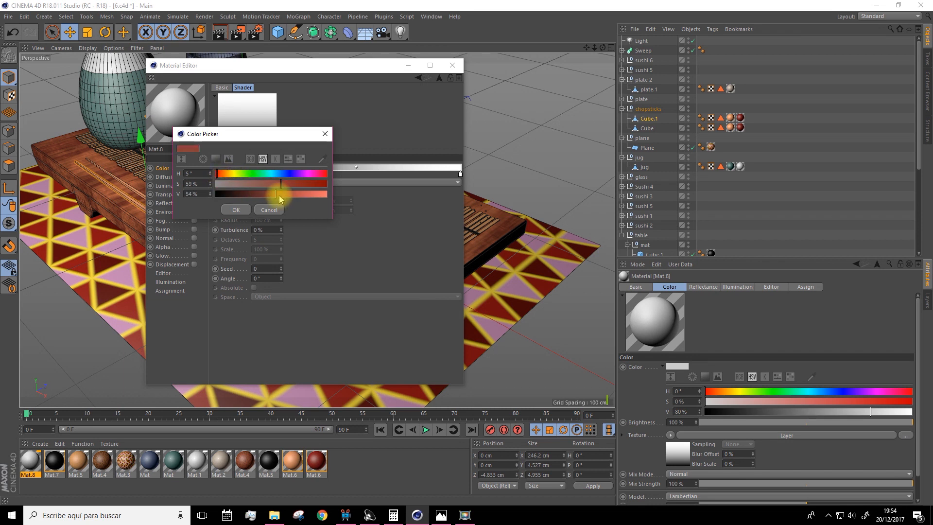
{"action": "left_click", "coordinate": [238, 209]}
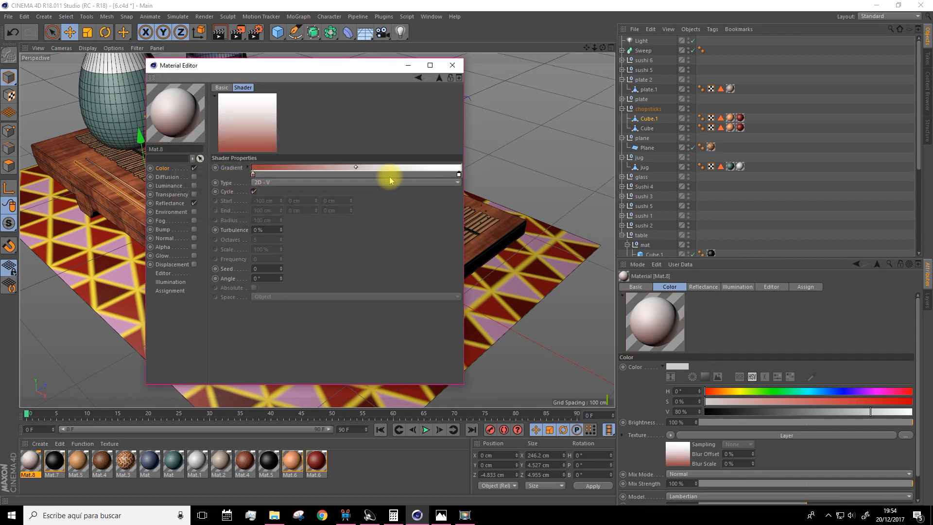
Change the gradient's white end knot to a light peach orange and return to the layer list
{"action": "double_click", "coordinate": [458, 175]}
{"action": "mouse_move", "coordinate": [438, 185]}
{"action": "left_mouse_down"}
{"action": "mouse_move", "coordinate": [450, 189]}
{"action": "mouse_move", "coordinate": [427, 175]}
{"action": "left_mouse_up"}
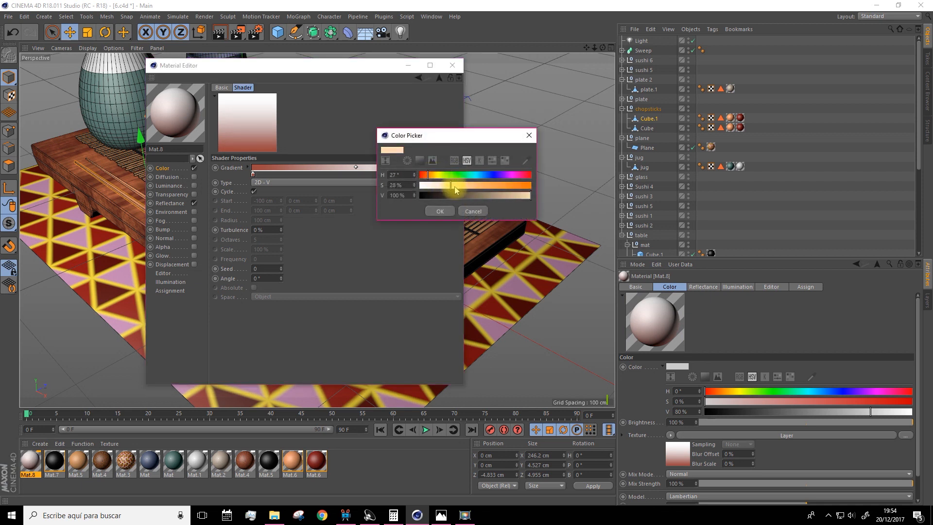
{"action": "left_click", "coordinate": [439, 211]}
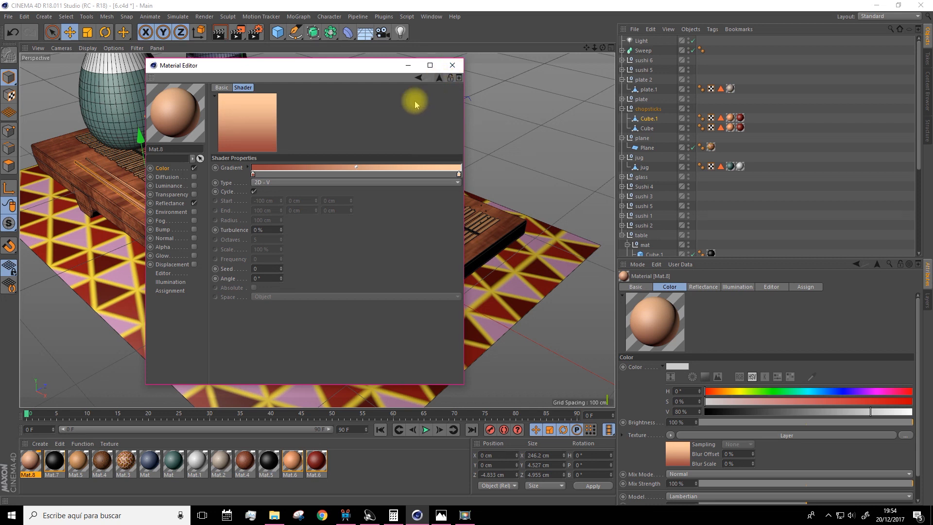
{"action": "left_click", "coordinate": [439, 80]}
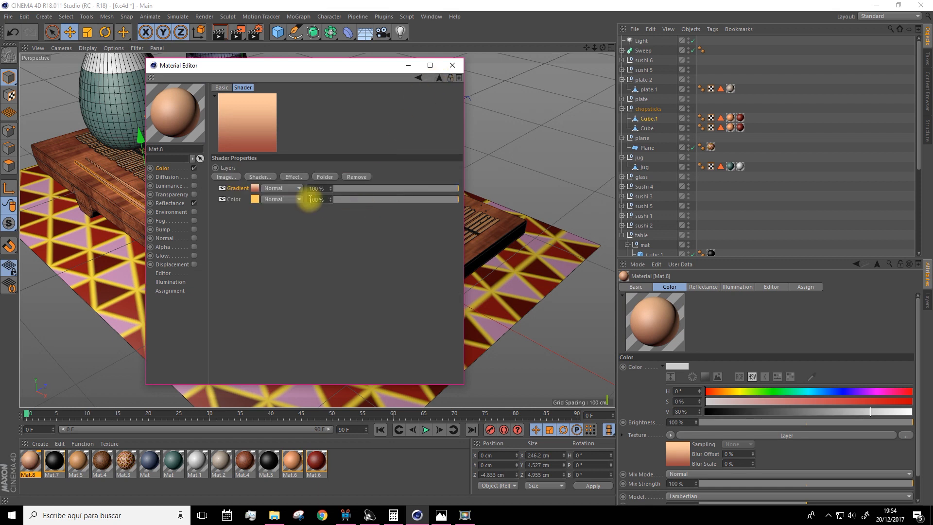
Set the Gradient layer's blend mode to Screen and lower the Color layer's opacity to 53%
{"action": "left_click", "coordinate": [283, 188]}
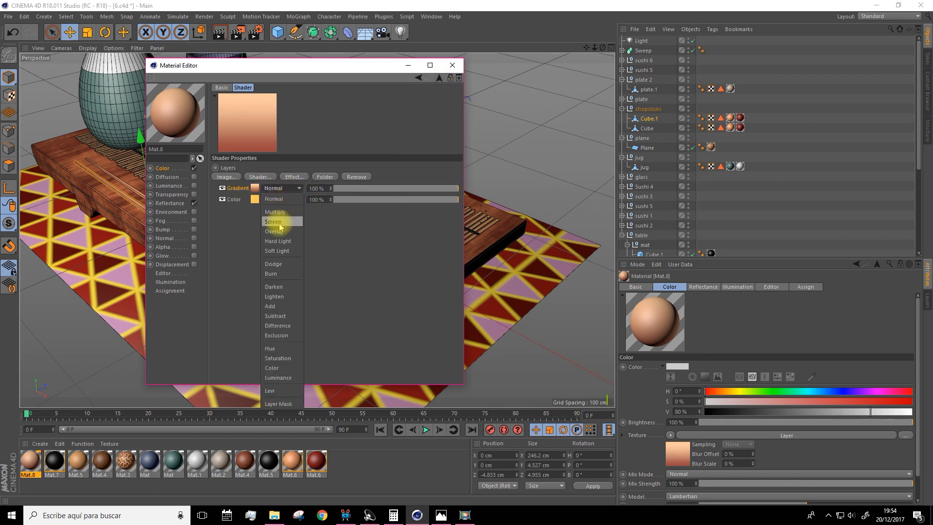
{"action": "left_click", "coordinate": [273, 296]}
{"action": "left_click", "coordinate": [272, 188]}
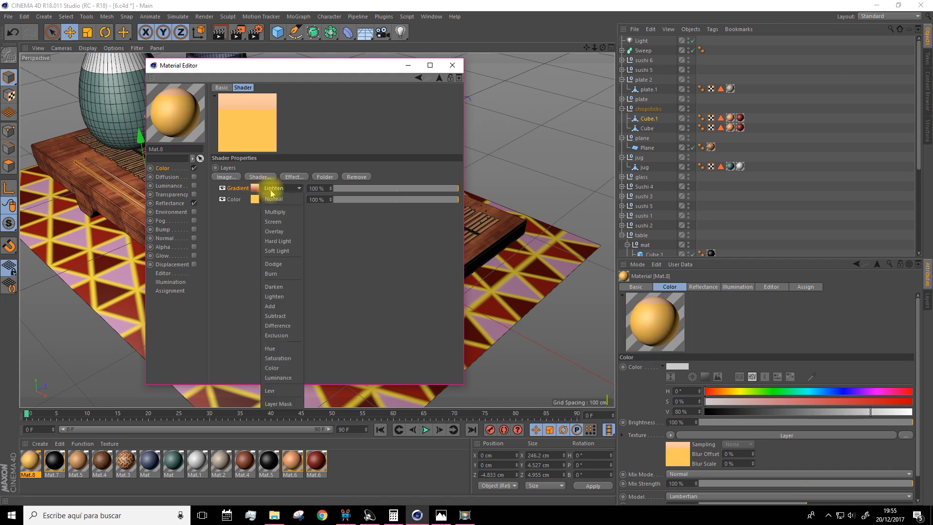
{"action": "left_click", "coordinate": [276, 222]}
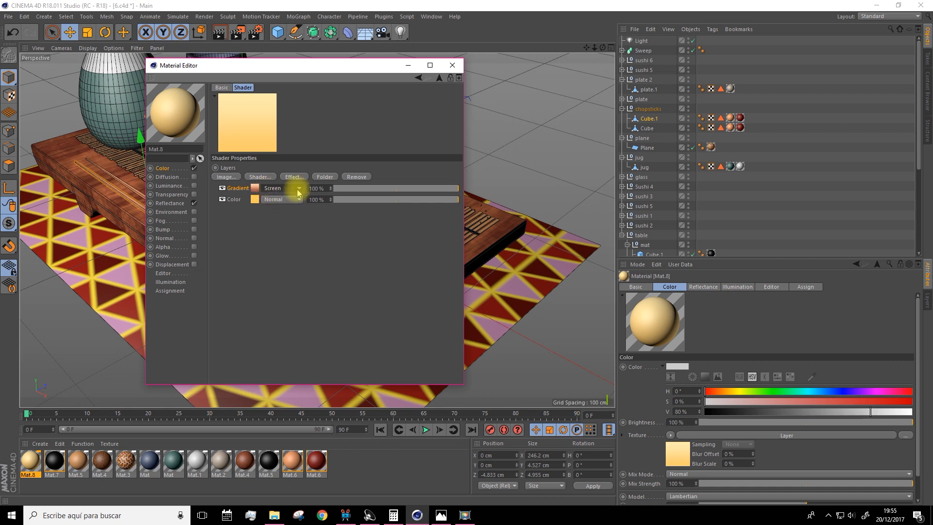
{"action": "left_click", "coordinate": [222, 188]}
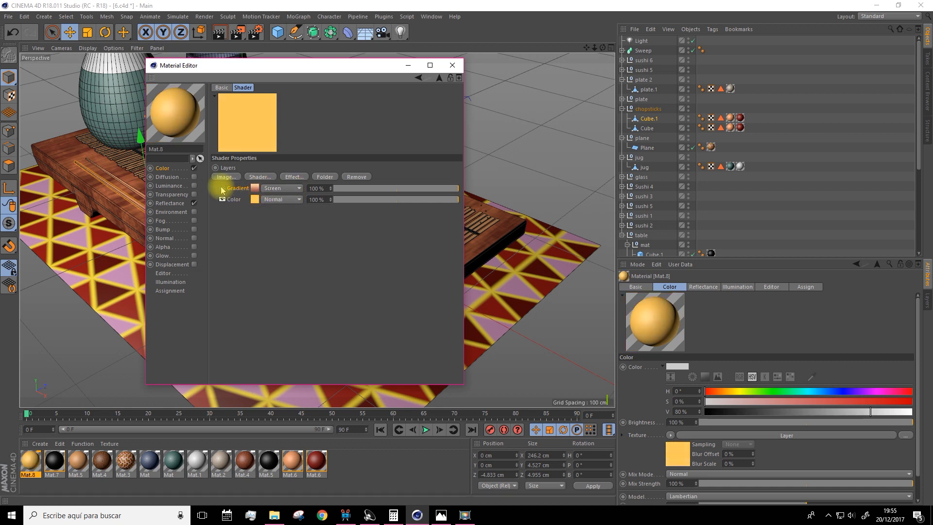
{"action": "left_click", "coordinate": [222, 188]}
{"action": "mouse_move", "coordinate": [408, 199]}
{"action": "left_mouse_down"}
{"action": "mouse_move", "coordinate": [443, 199]}
{"action": "mouse_move", "coordinate": [400, 200]}
{"action": "left_mouse_up"}
Add a Noise shader to Mat.8's color layers and set its noise type to Luka
{"action": "left_click_drag", "start_coordinate": [341, 66], "coordinate": [494, 52]}
{"action": "left_click", "coordinate": [414, 162]}
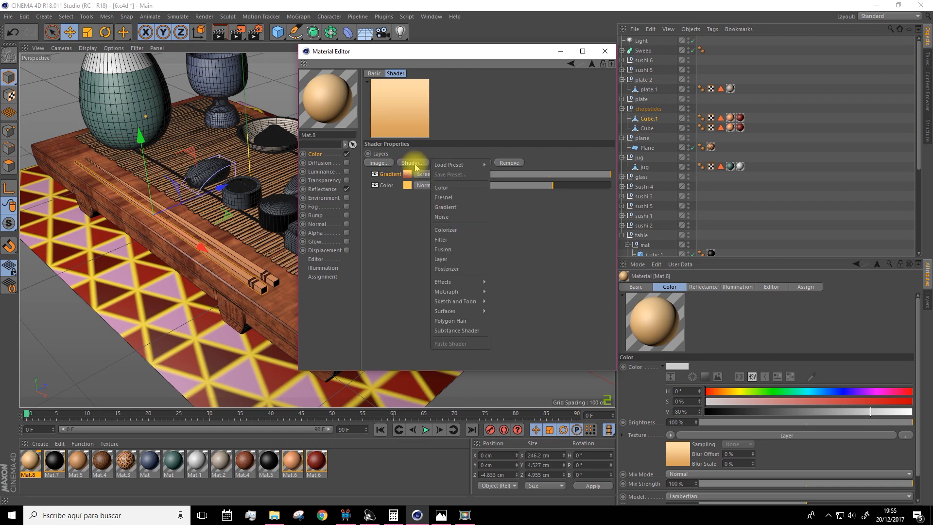
{"action": "left_click", "coordinate": [450, 217]}
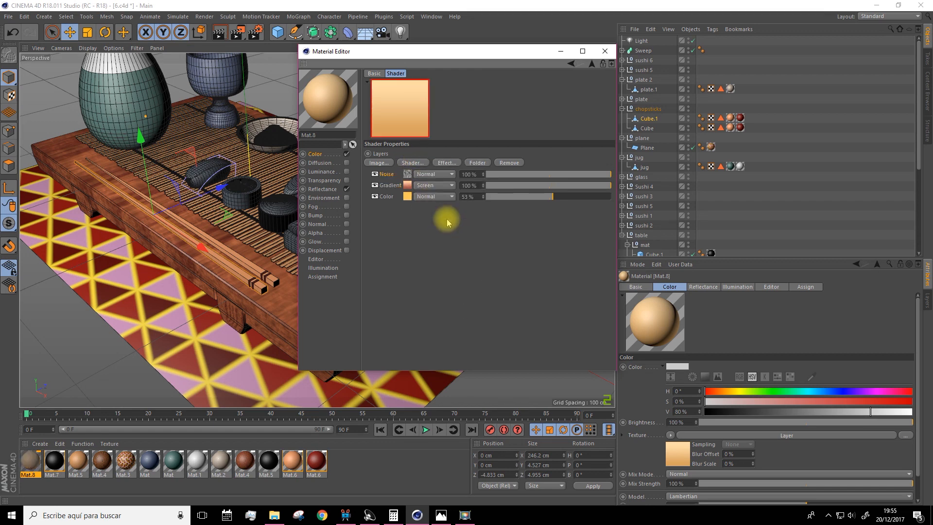
{"action": "left_click", "coordinate": [406, 175]}
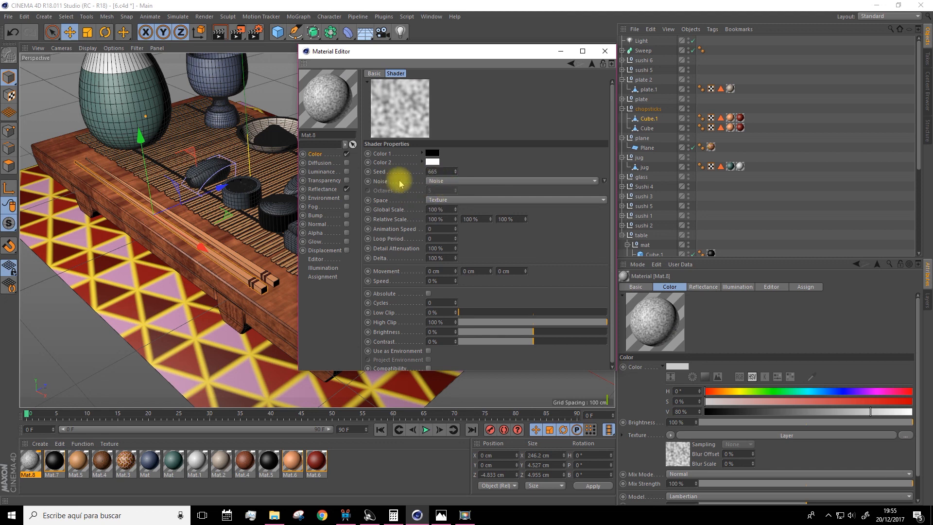
{"action": "left_click", "coordinate": [443, 181]}
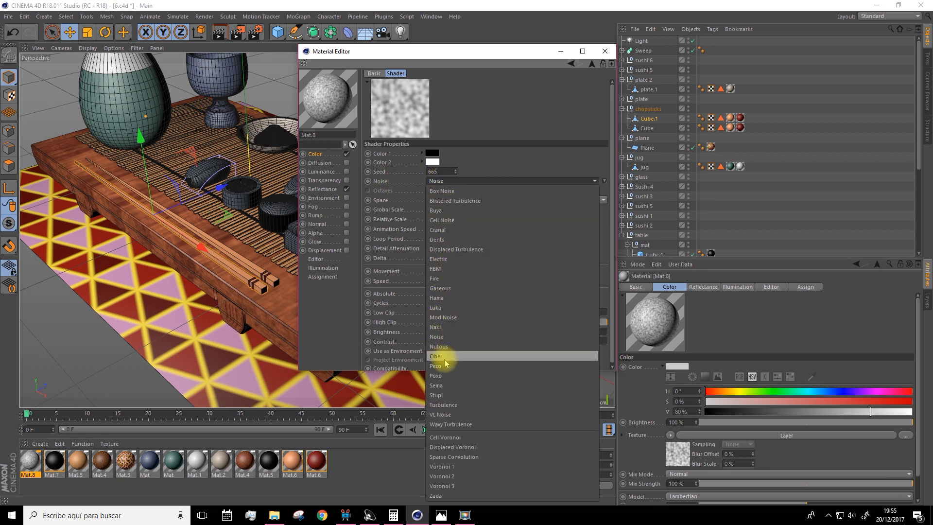
{"action": "left_click", "coordinate": [440, 308]}
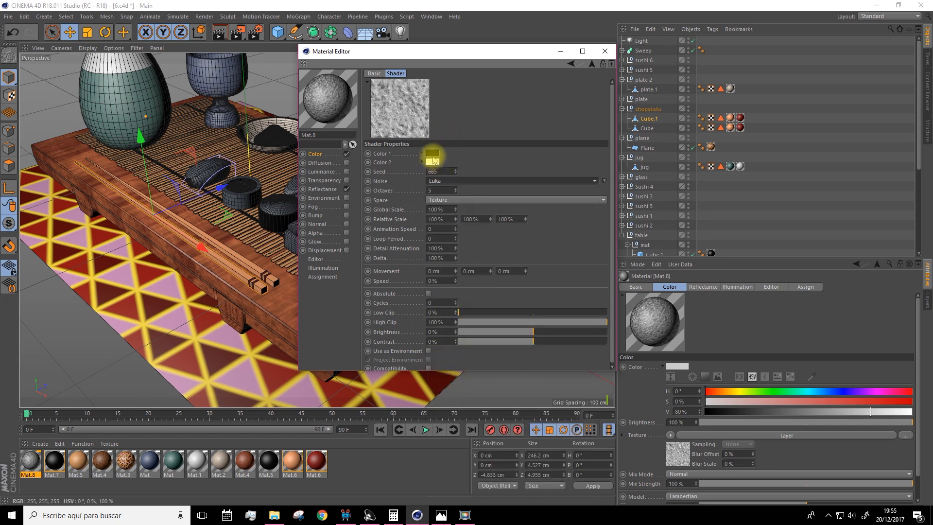
{"action": "left_click", "coordinate": [591, 65]}
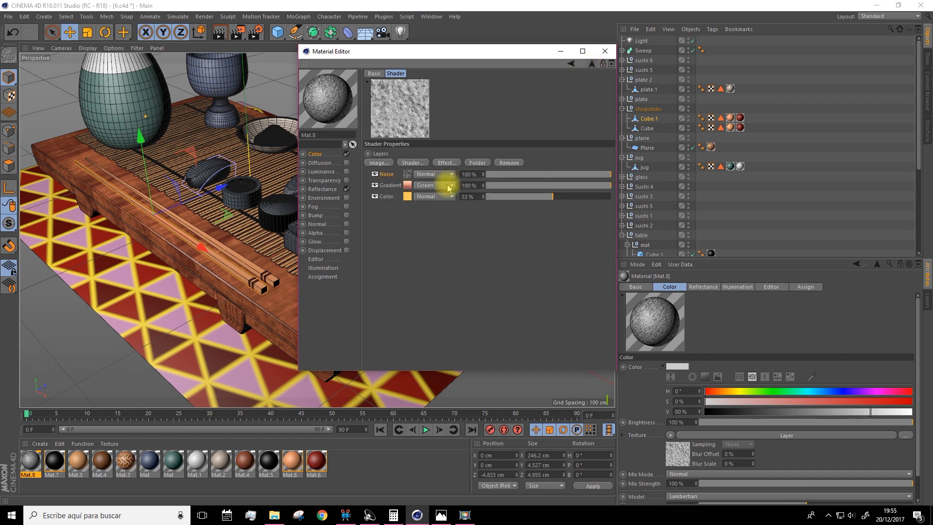
Blend the Noise layer in Multiply mode at 22% opacity
{"action": "left_click", "coordinate": [445, 176]}
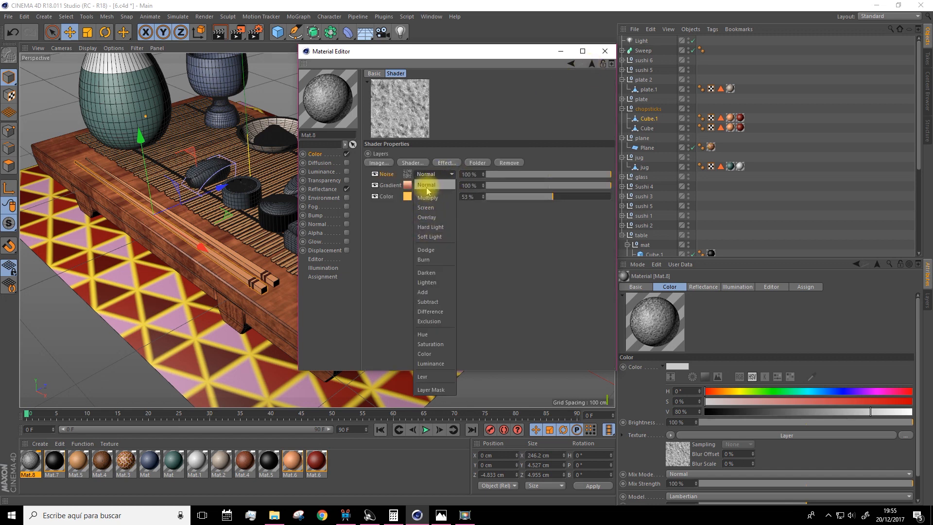
{"action": "left_click", "coordinate": [431, 198]}
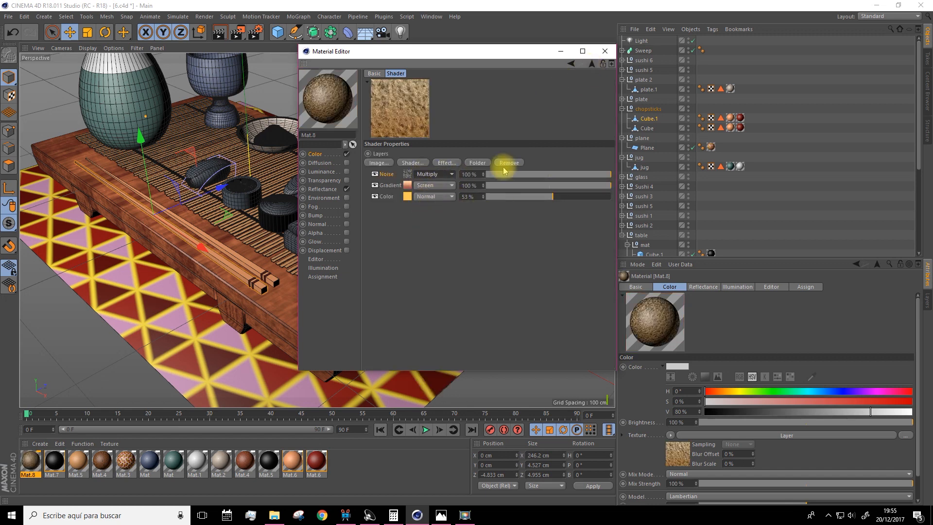
{"action": "left_click_drag", "start_coordinate": [561, 178], "coordinate": [515, 177]}
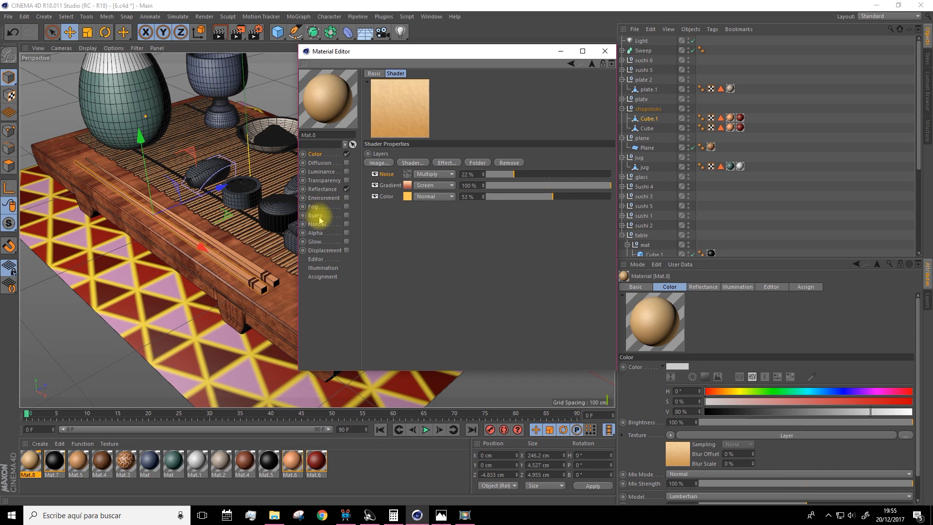
Enable Bump on Mat.8 with a Cranal Noise texture at 12% strength and close the material editor
{"action": "left_click", "coordinate": [346, 215]}
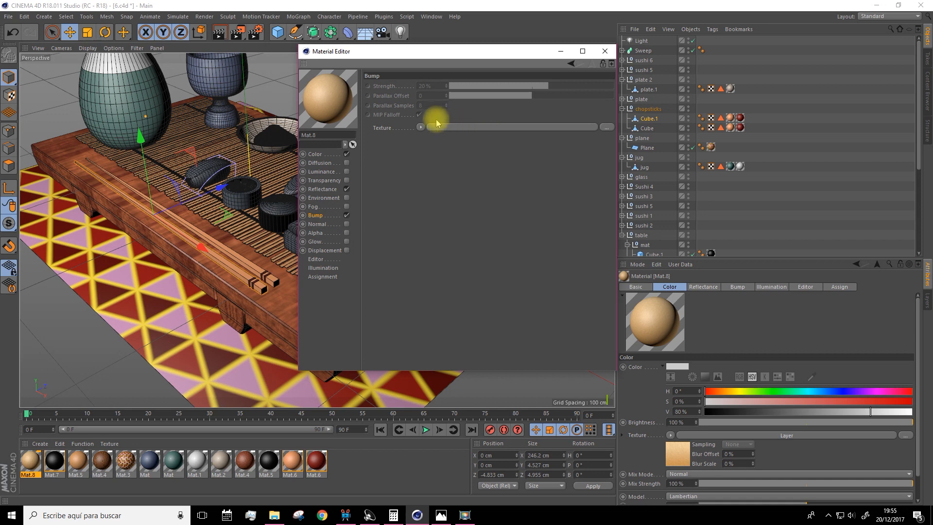
{"action": "left_click", "coordinate": [420, 127]}
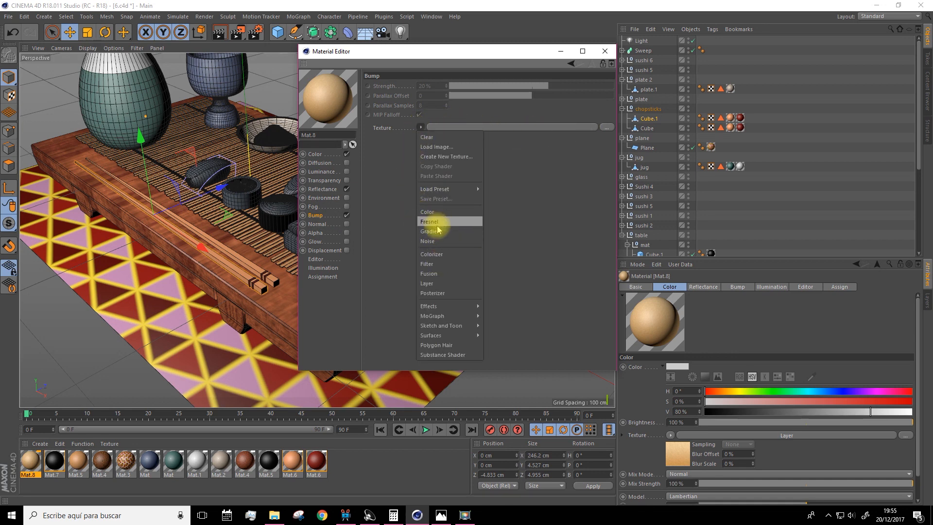
{"action": "left_click", "coordinate": [427, 241]}
{"action": "left_click", "coordinate": [431, 147]}
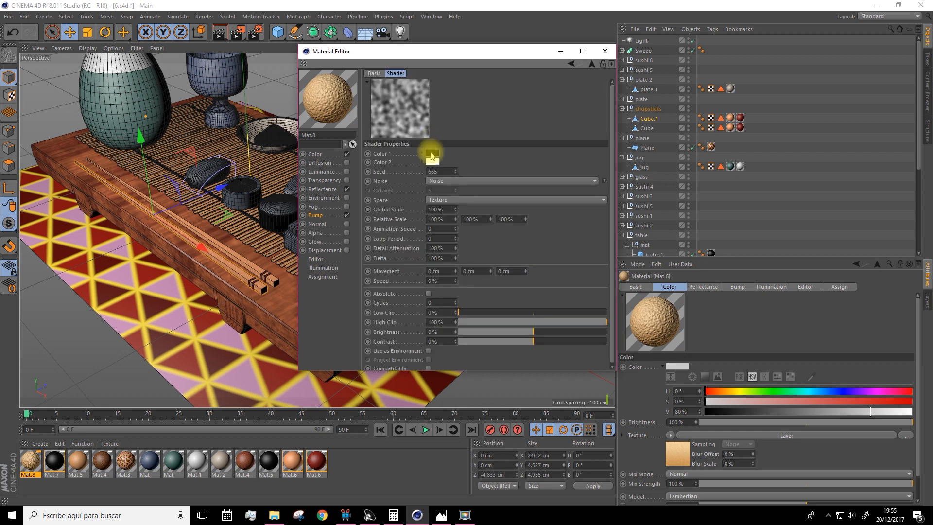
{"action": "left_click", "coordinate": [442, 181]}
{"action": "left_click", "coordinate": [447, 231]}
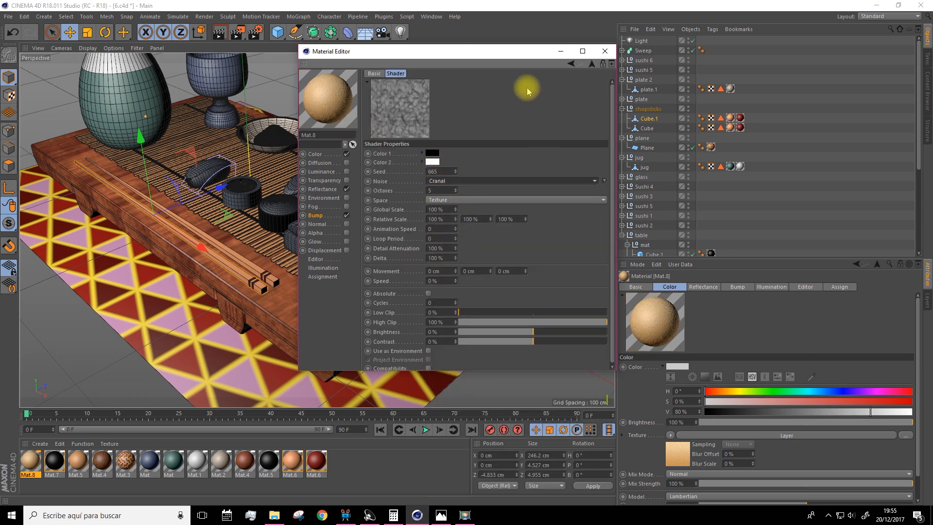
{"action": "left_click", "coordinate": [591, 63]}
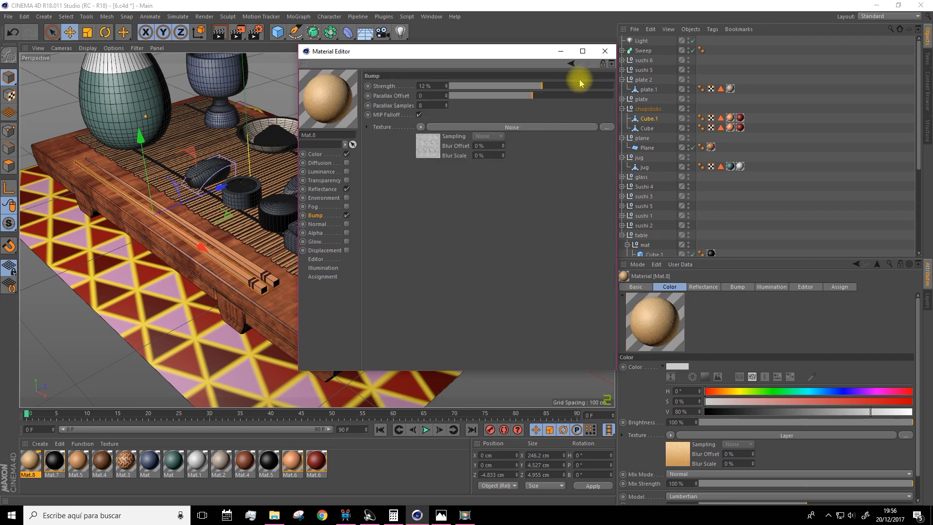
{"action": "left_click", "coordinate": [604, 51]}
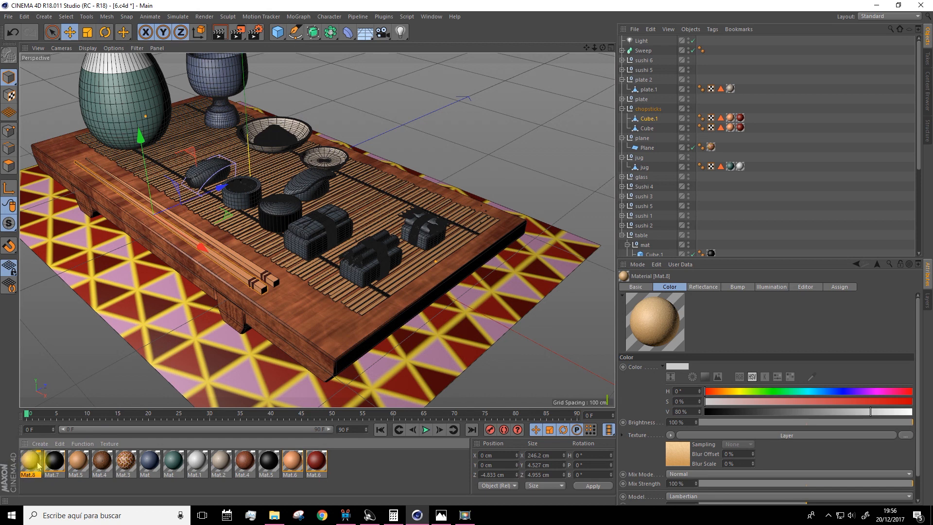
Apply Mat.8 to the lower part of the elongated sushi nearest the jug and render the view to check it
{"action": "left_click_drag", "start_coordinate": [27, 464], "coordinate": [202, 178]}
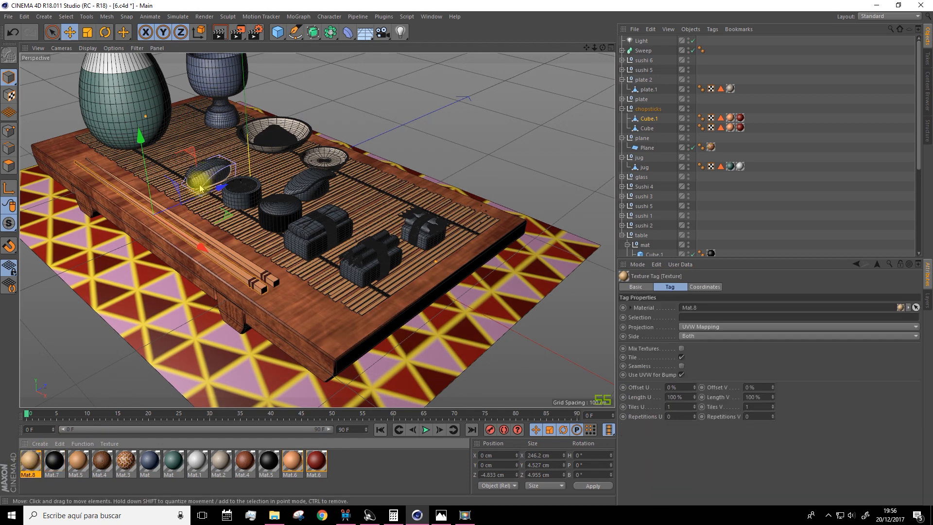
{"action": "left_click", "coordinate": [219, 32]}
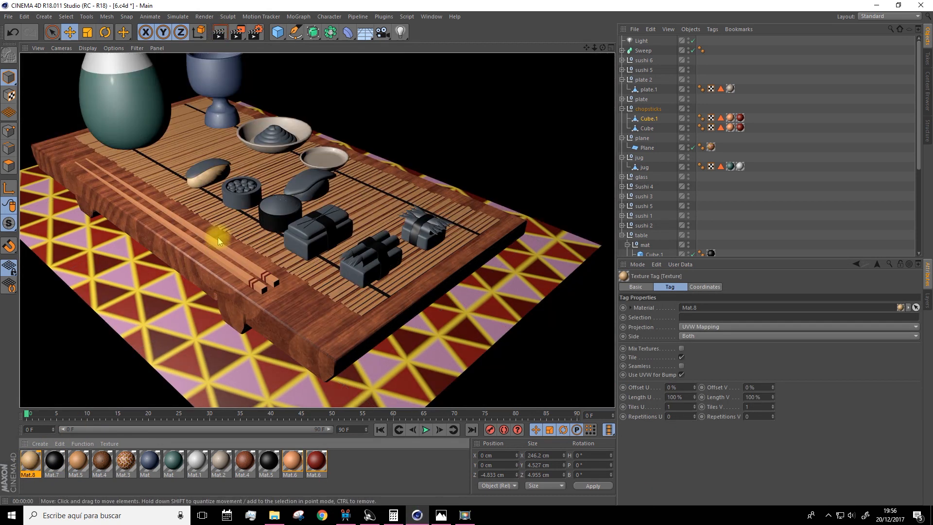
{"action": "left_click", "coordinate": [45, 460]}
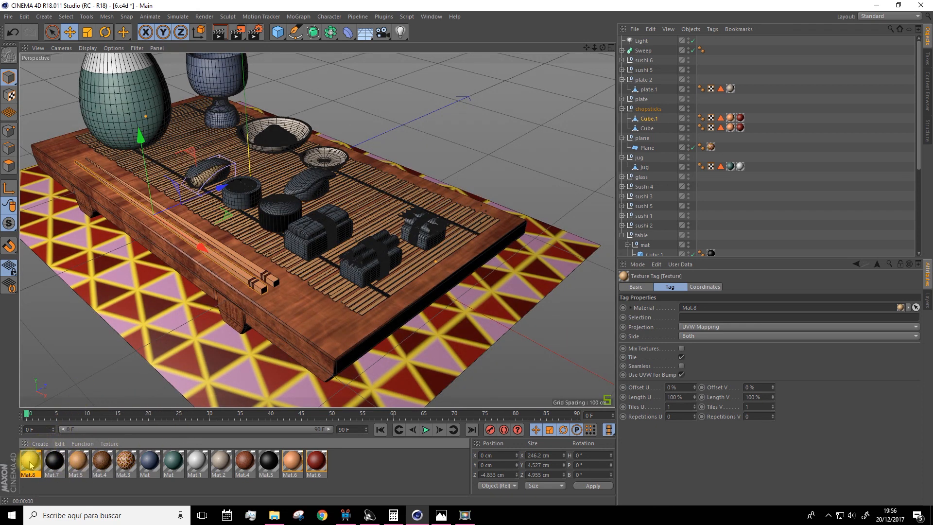
Duplicate Mat.8 and set the noise type of the copy's Bump texture to Naki
{"action": "left_click_drag", "start_coordinate": [28, 465], "coordinate": [331, 464], "text": "ctrl"}
{"action": "double_click", "coordinate": [340, 461]}
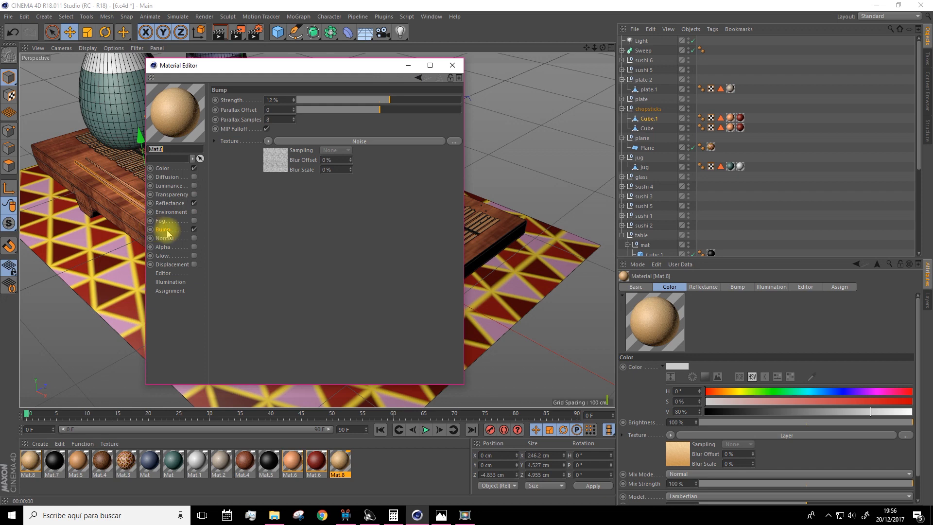
{"action": "left_click", "coordinate": [267, 170]}
{"action": "left_click", "coordinate": [291, 196]}
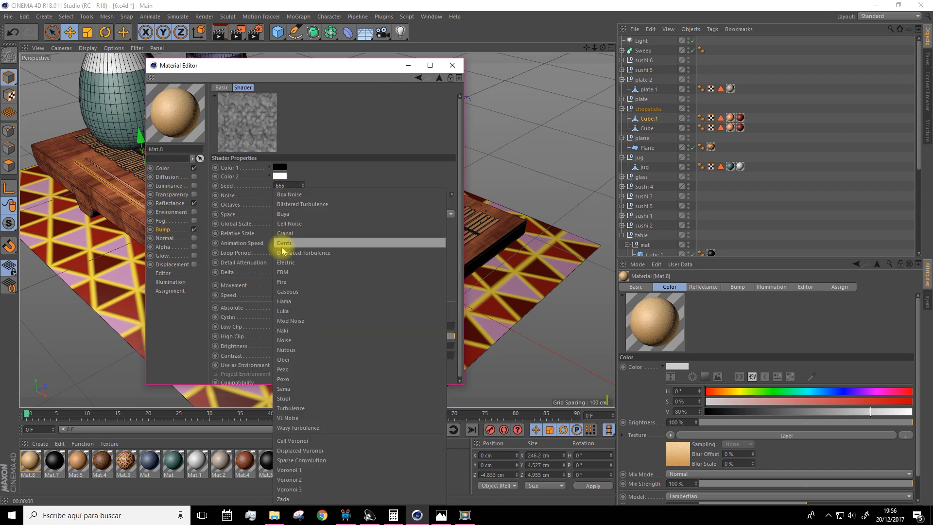
{"action": "left_click", "coordinate": [286, 301]}
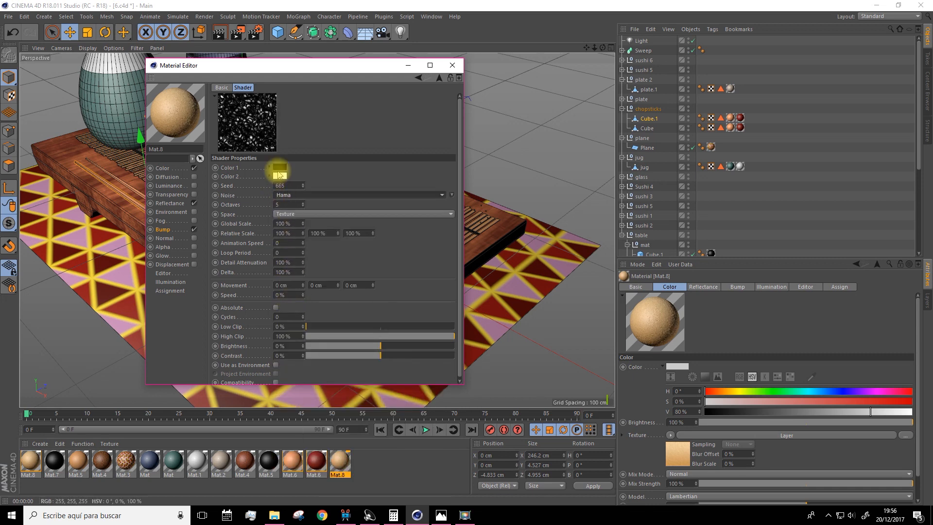
{"action": "left_click", "coordinate": [284, 196]}
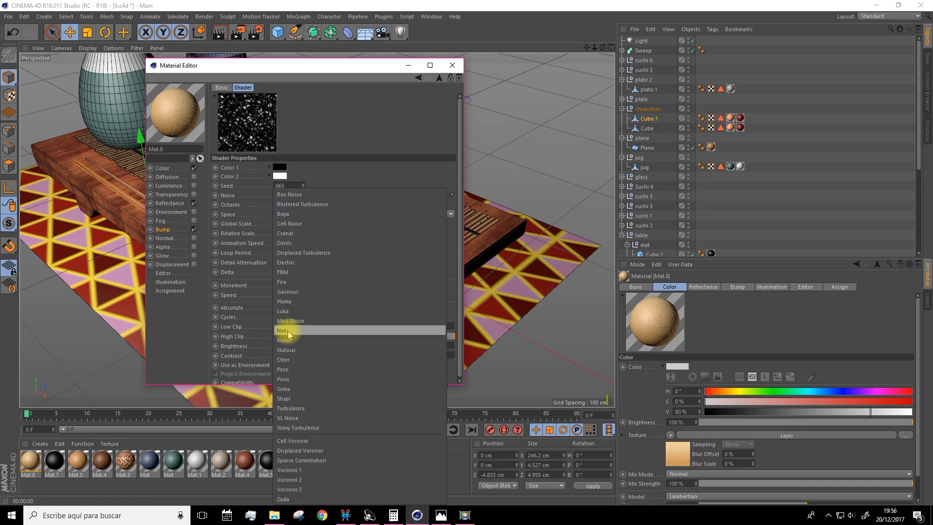
{"action": "left_click", "coordinate": [287, 331]}
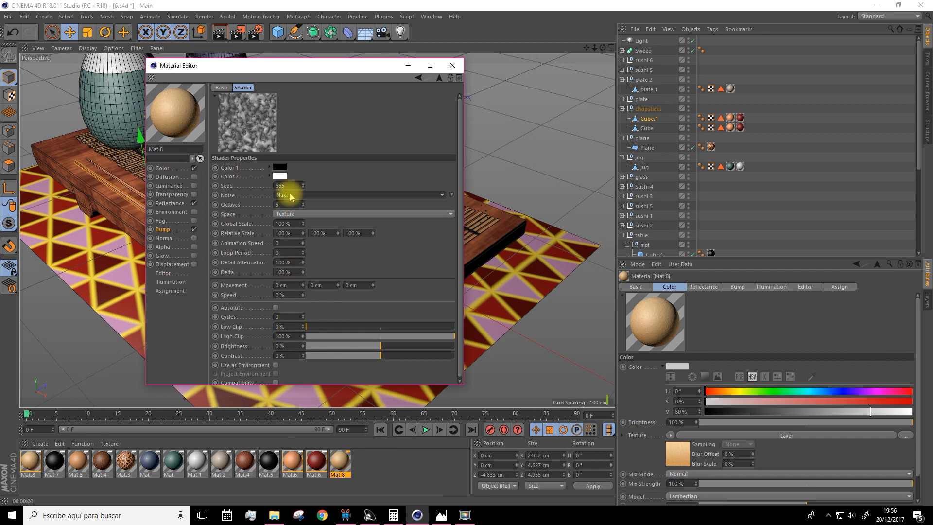
Hide the Noise layer in the duplicated Mat.8's color texture and set its Gradient layer's blend mode to Normal
{"action": "left_click", "coordinate": [436, 79]}
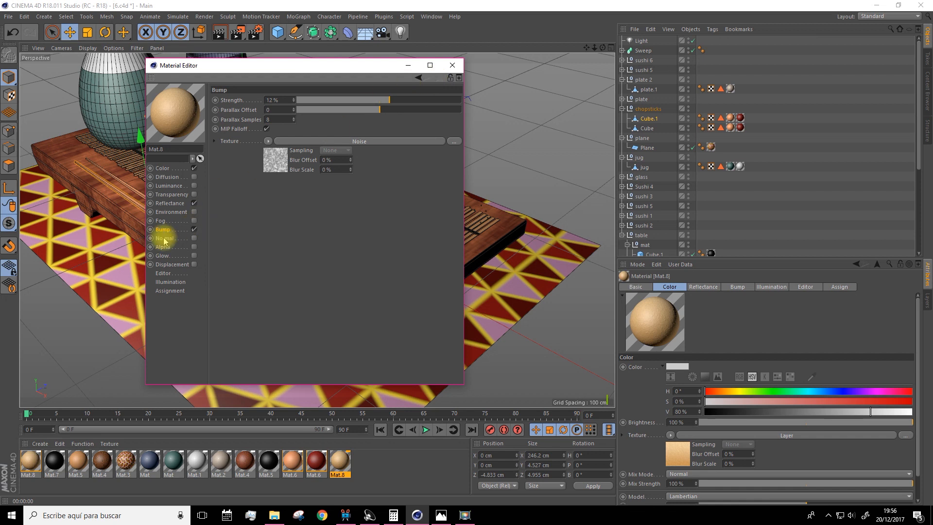
{"action": "left_click", "coordinate": [164, 168]}
{"action": "left_click", "coordinate": [278, 193]}
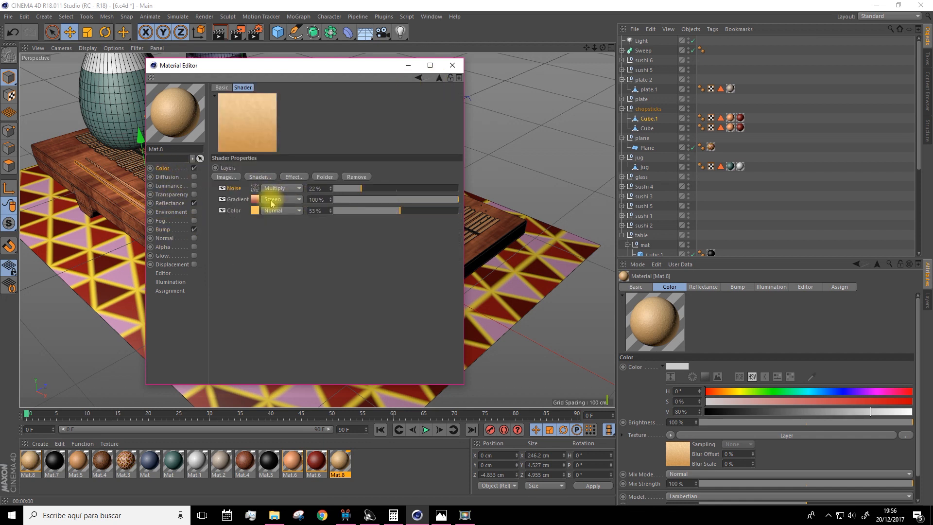
{"action": "left_click", "coordinate": [223, 188]}
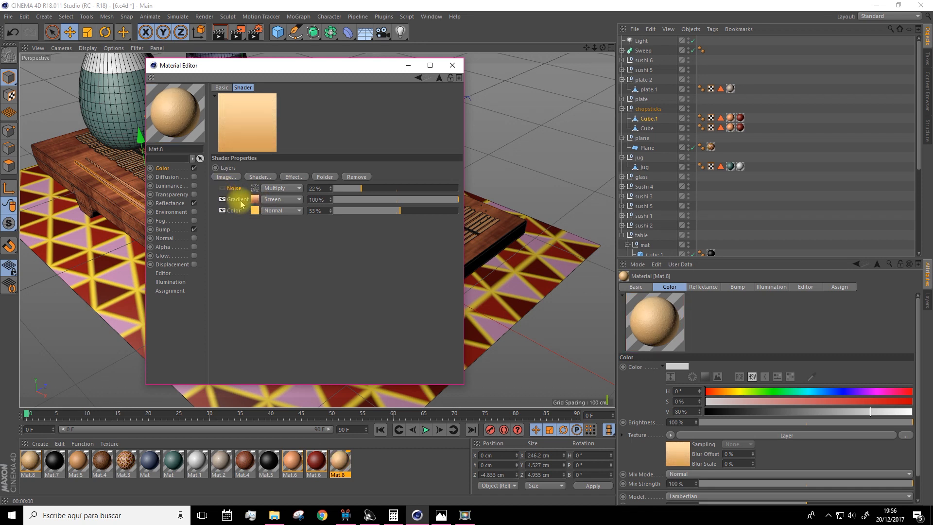
{"action": "left_click", "coordinate": [267, 210]}
{"action": "left_click", "coordinate": [274, 213]}
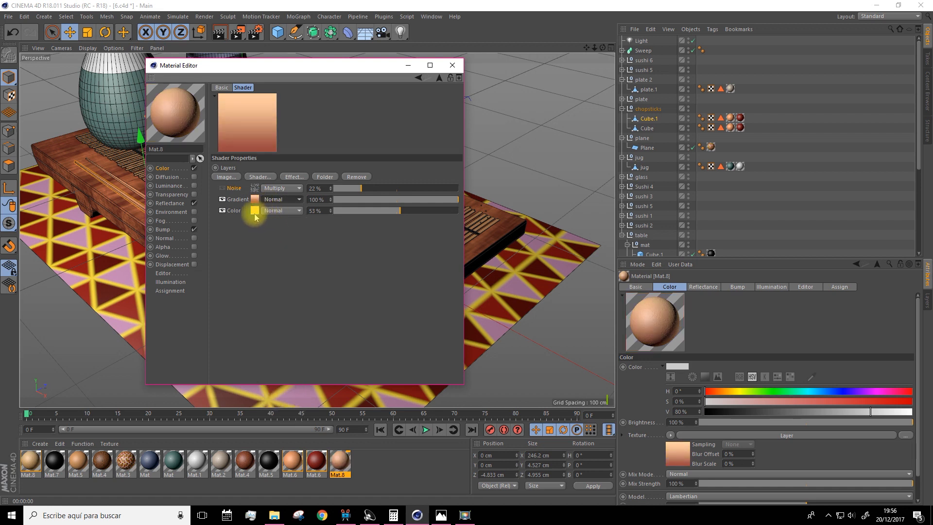
Recolor the copy's gradient from light grey to near-white (H 27°, S 2%, V 100%) and close the material editor
{"action": "double_click", "coordinate": [256, 200]}
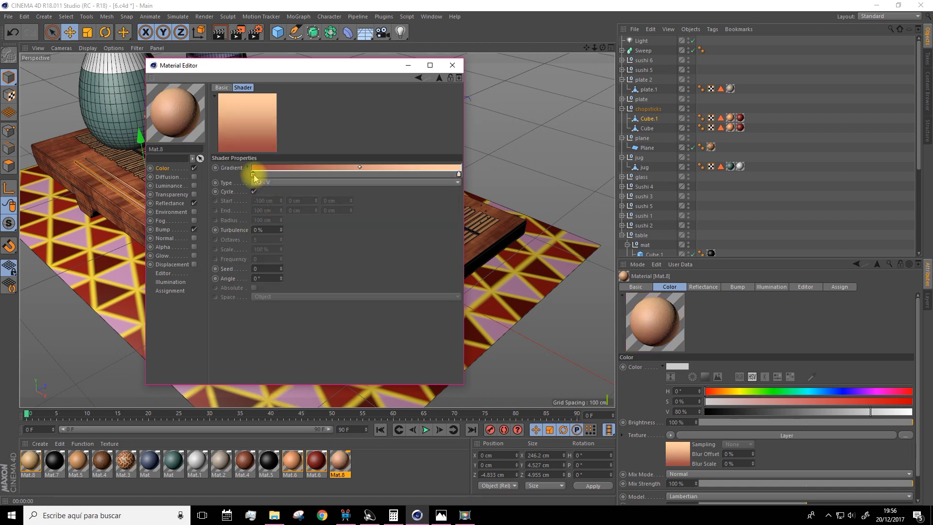
{"action": "double_click", "coordinate": [253, 174]}
{"action": "left_click_drag", "start_coordinate": [223, 187], "coordinate": [216, 187]}
{"action": "left_click_drag", "start_coordinate": [285, 194], "coordinate": [302, 196]}
{"action": "left_click", "coordinate": [247, 209]}
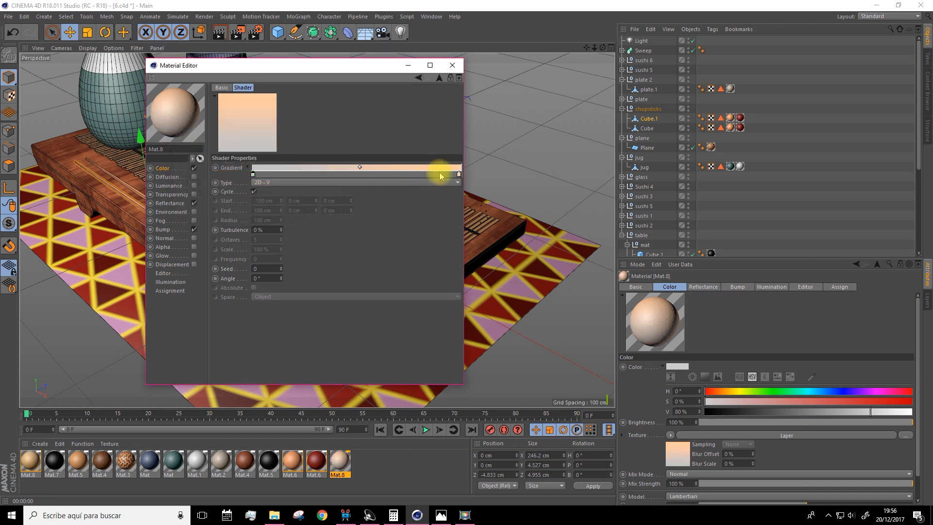
{"action": "double_click", "coordinate": [459, 175]}
{"action": "left_click_drag", "start_coordinate": [476, 185], "coordinate": [425, 190]}
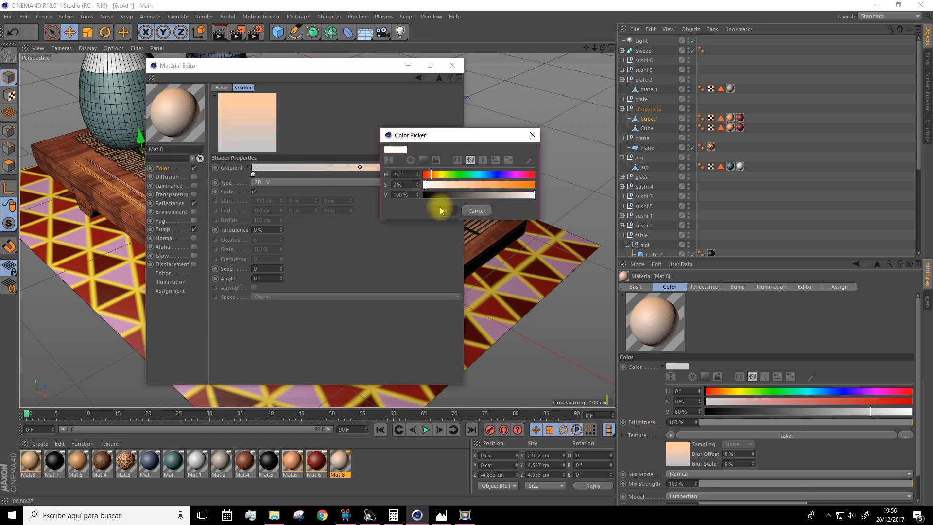
{"action": "left_click", "coordinate": [442, 211]}
{"action": "left_click", "coordinate": [451, 67]}
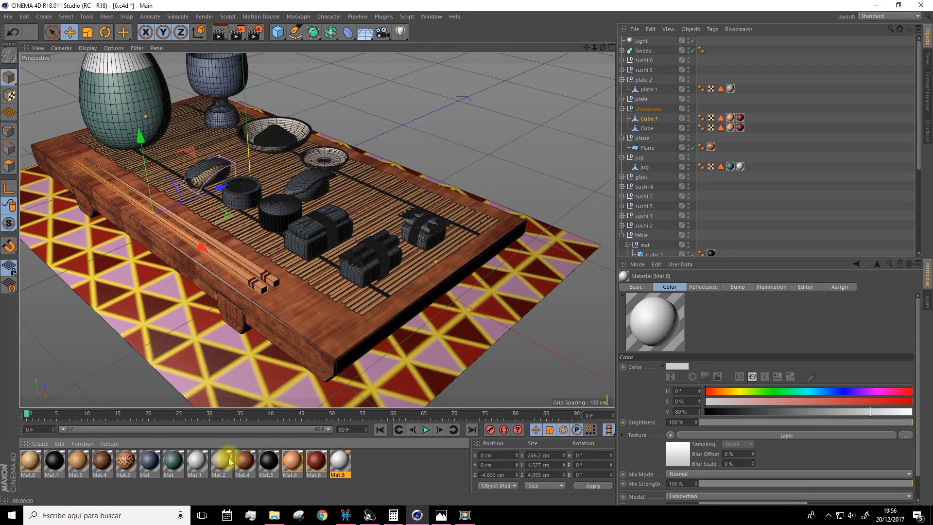
Set the white Mat.8's bump noise global scale to 168% and its bump strength to 20%, and close the material editor
{"action": "double_click", "coordinate": [340, 459]}
{"action": "left_click", "coordinate": [297, 217]}
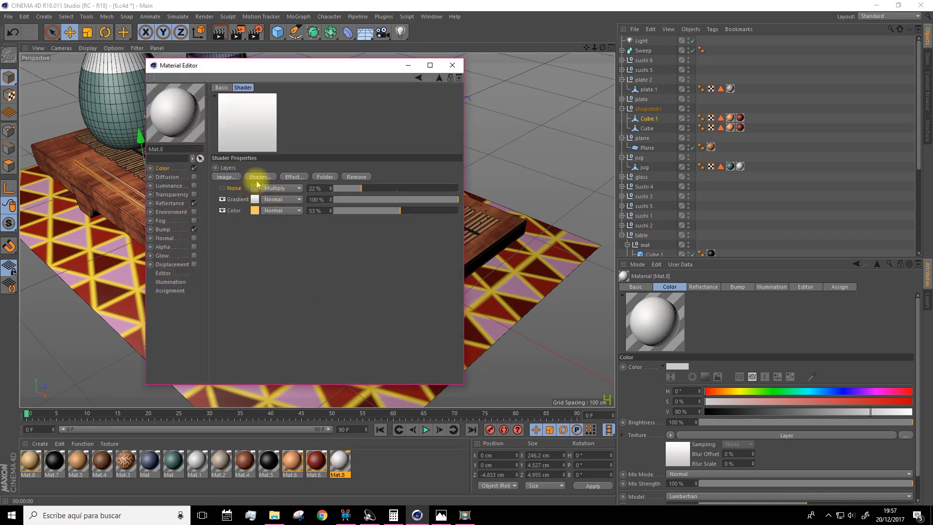
{"action": "left_click", "coordinate": [162, 229]}
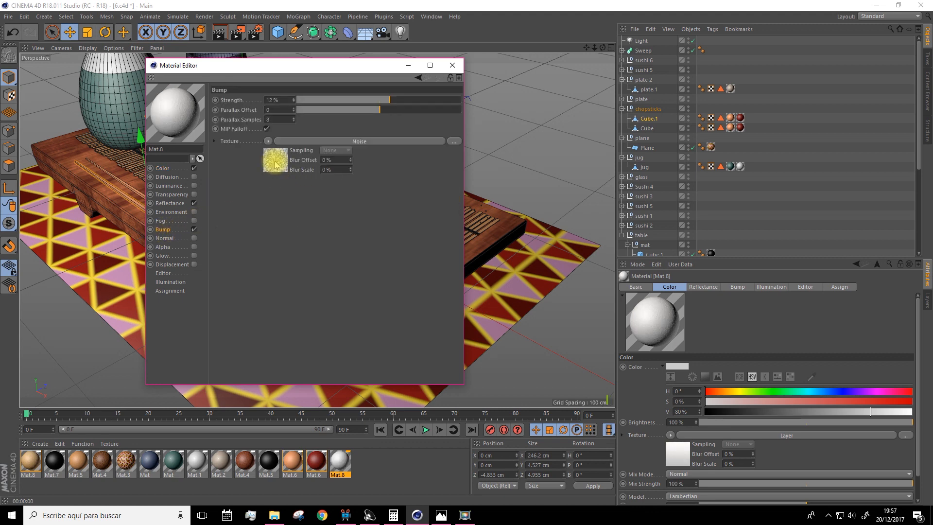
{"action": "left_click", "coordinate": [276, 165]}
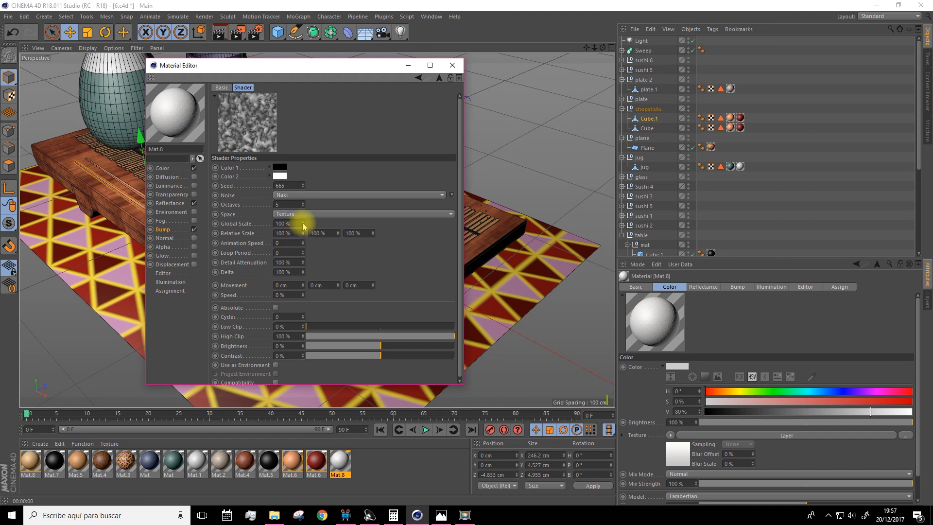
{"action": "left_click_drag", "start_coordinate": [303, 222], "coordinate": [293, 231]}
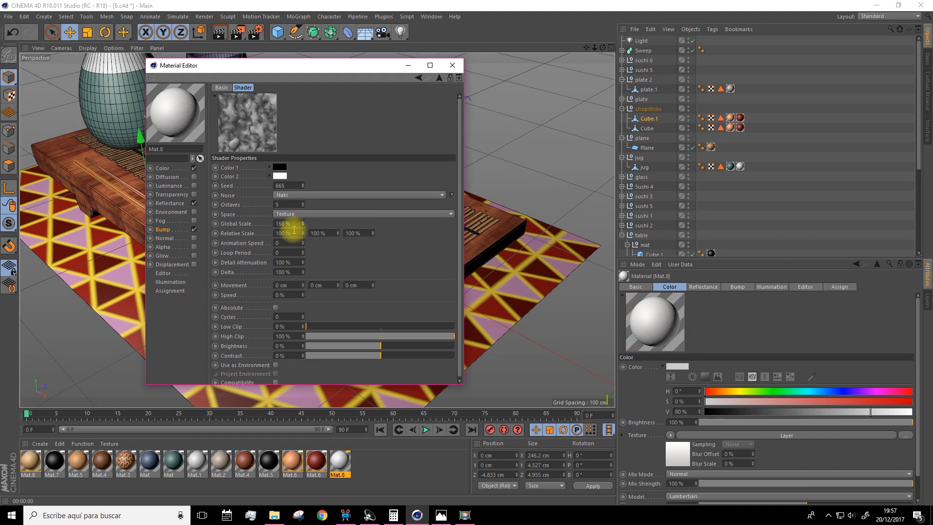
{"action": "left_click", "coordinate": [164, 231]}
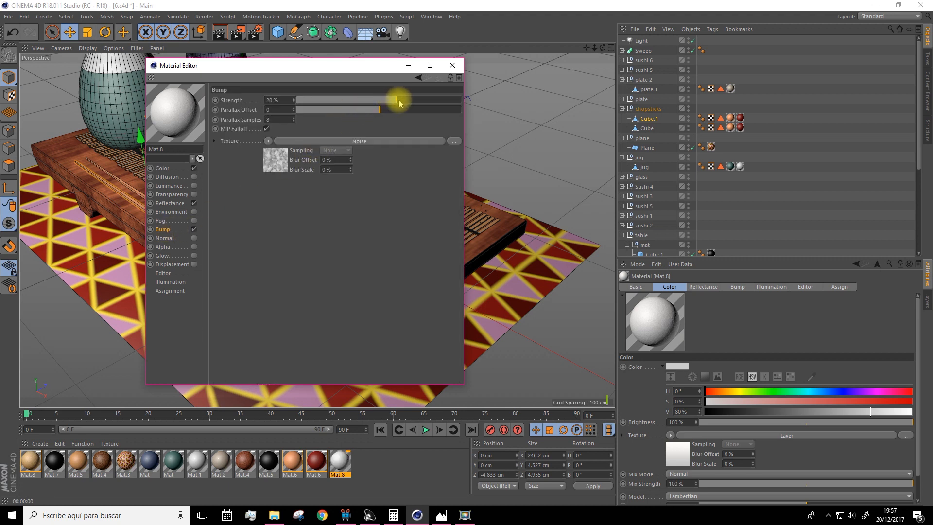
{"action": "left_click", "coordinate": [451, 67]}
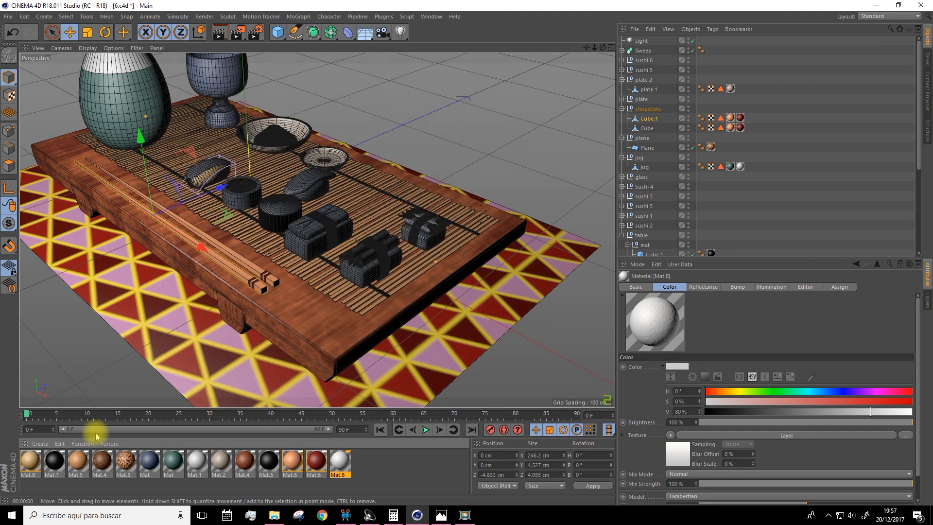
Apply the white Mat.8 to the outer body of the open round sushi roll and render the view to check it
{"action": "left_click_drag", "start_coordinate": [343, 465], "coordinate": [214, 167]}
{"action": "scroll", "coordinate": [252, 87], "scroll_direction": "up", "scroll_amount": 5}
{"action": "left_click", "coordinate": [219, 32]}
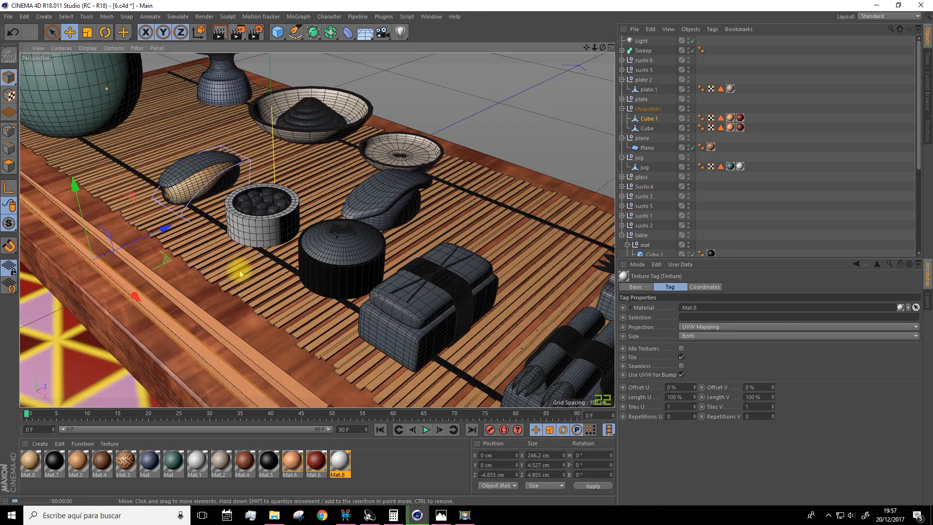
Apply the peach-orange Mat.8 to the lower part of the elongated sushi beside the small plate
{"action": "scroll", "coordinate": [261, 313], "scroll_direction": "down", "scroll_amount": 5}
{"action": "left_click_drag", "start_coordinate": [270, 291], "coordinate": [269, 313], "text": "alt"}
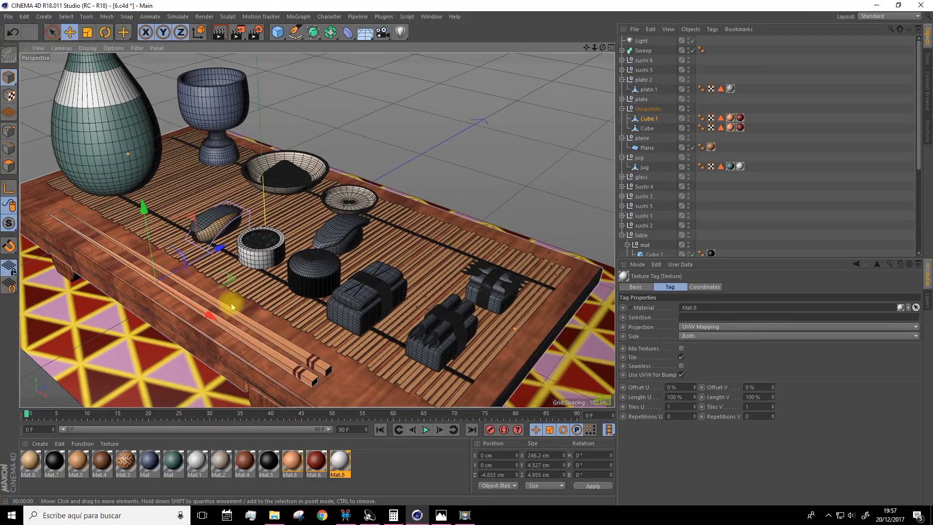
{"action": "left_click", "coordinate": [31, 472]}
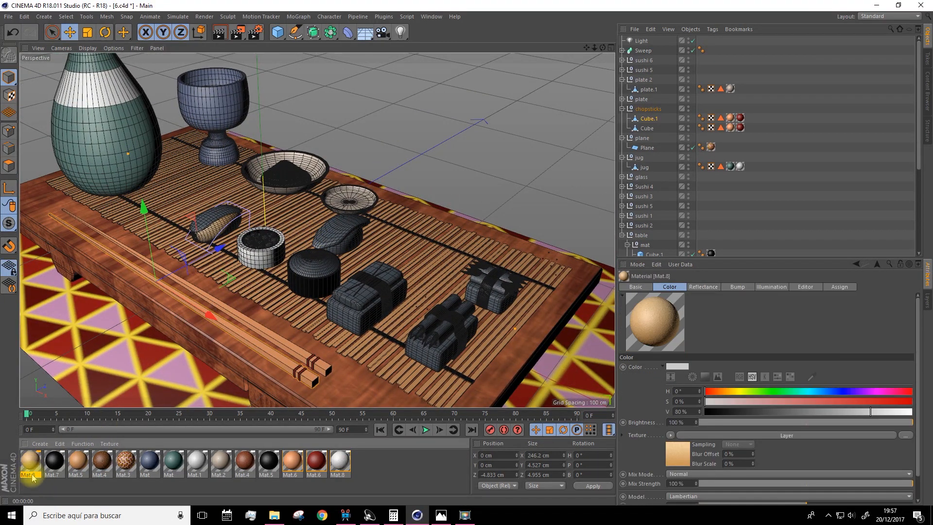
{"action": "left_click_drag", "start_coordinate": [57, 443], "coordinate": [355, 236]}
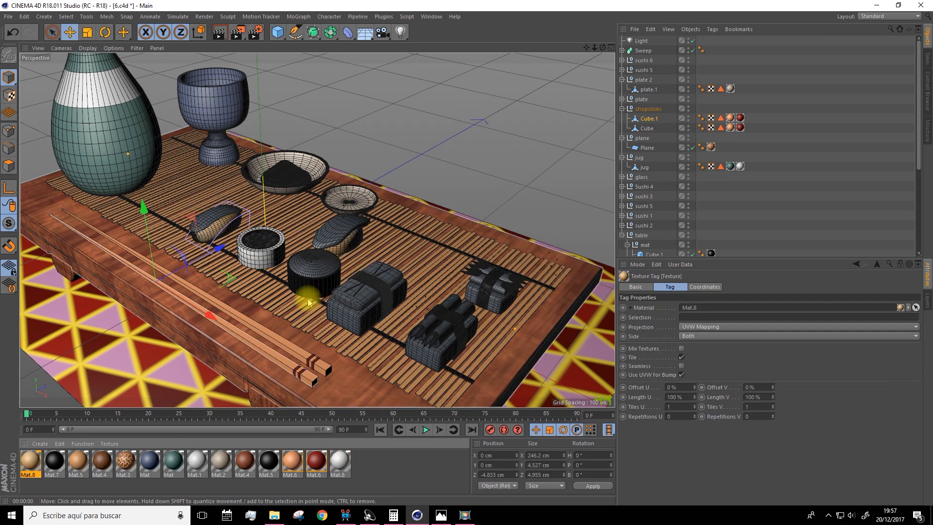
Create a new material, Mat.9, and load a Gradient shader of type 2D - U as its color texture
{"action": "left_click", "coordinate": [40, 444]}
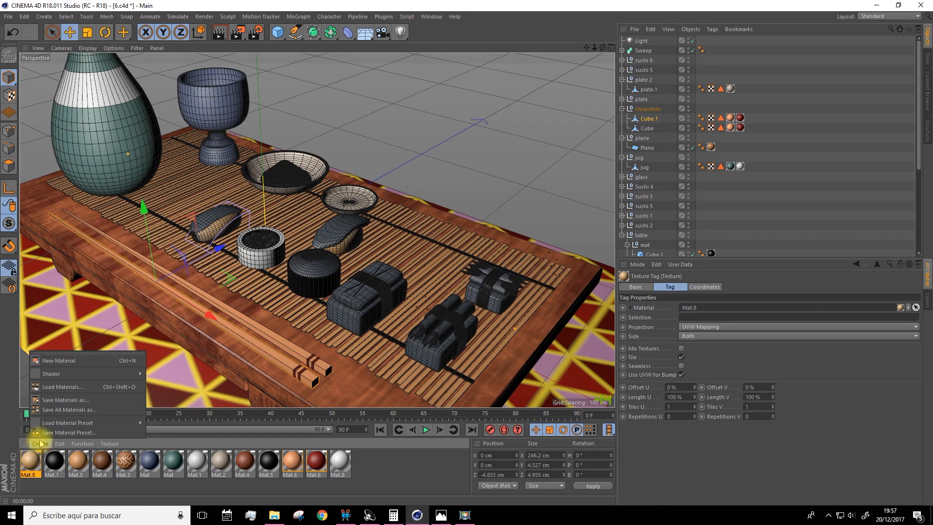
{"action": "left_click", "coordinate": [55, 361]}
{"action": "double_click", "coordinate": [33, 464]}
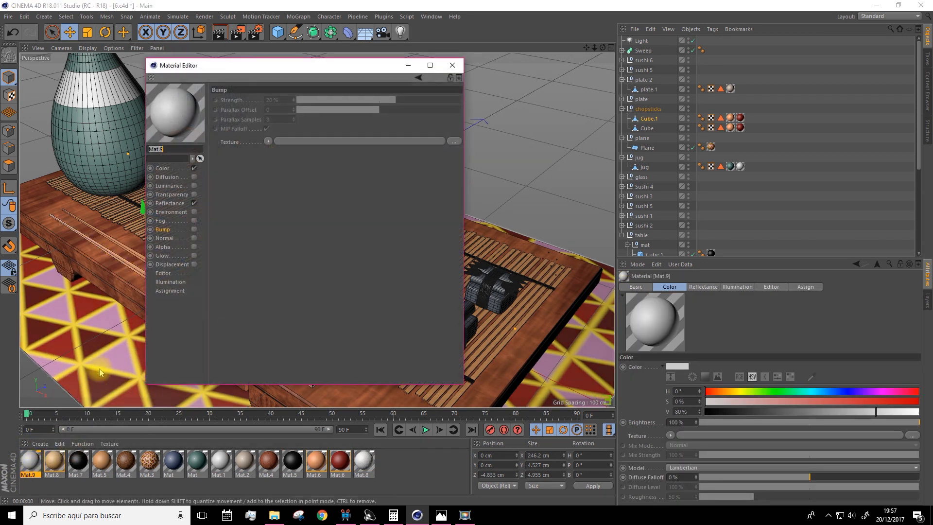
{"action": "left_click", "coordinate": [163, 168]}
{"action": "left_click", "coordinate": [261, 168]}
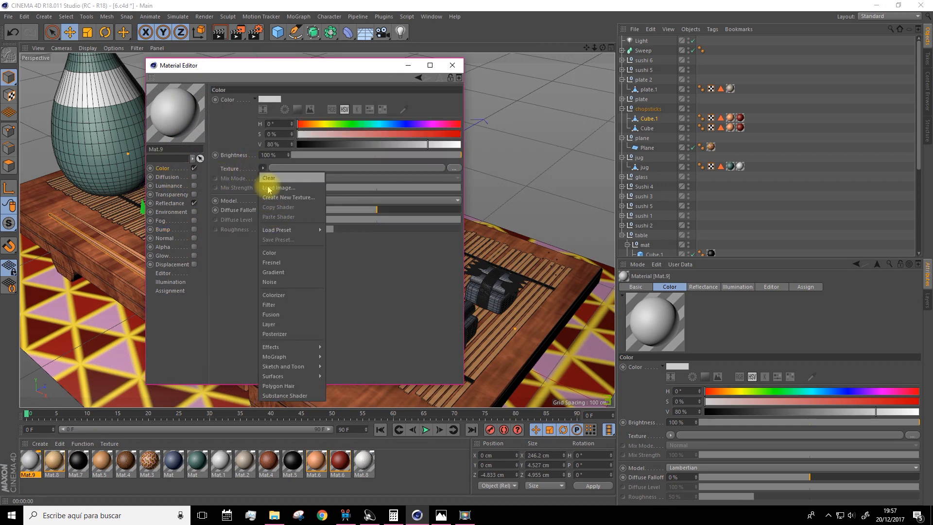
{"action": "left_click", "coordinate": [272, 271]}
{"action": "left_click", "coordinate": [272, 190]}
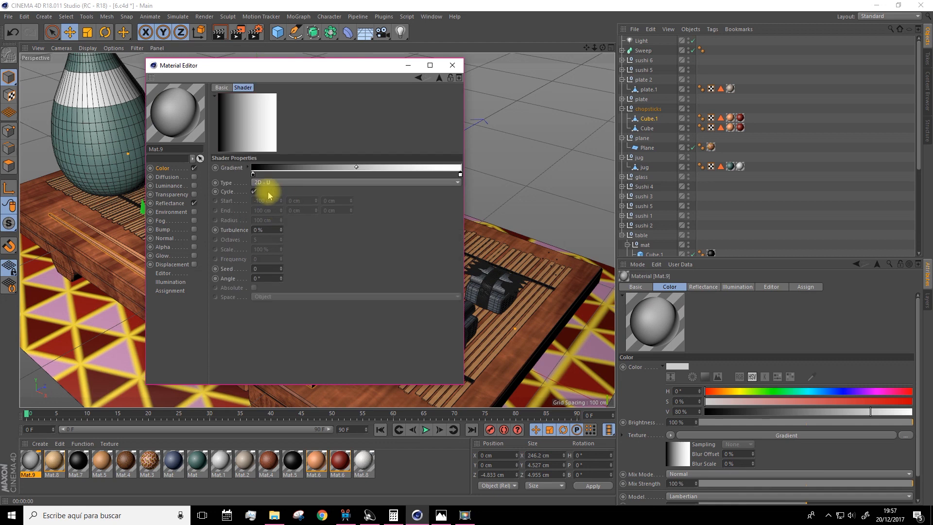
{"action": "left_click", "coordinate": [272, 185]}
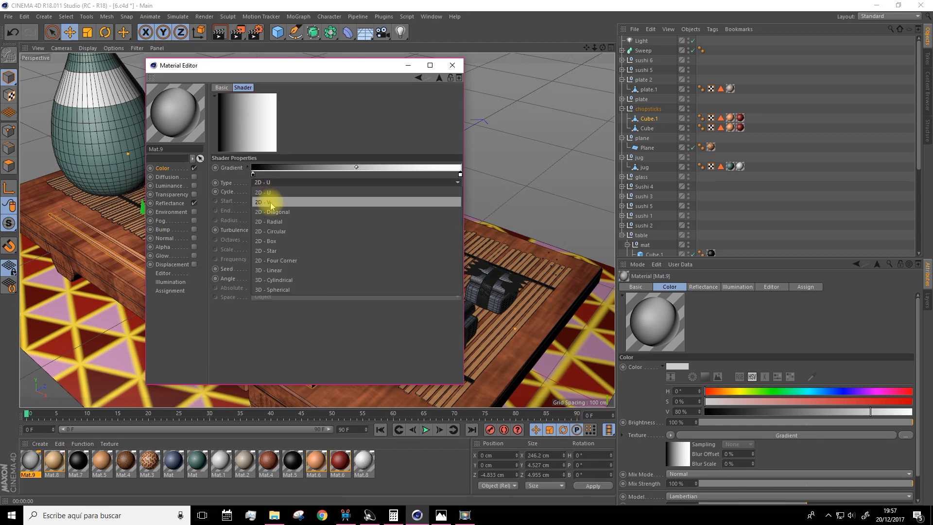
{"action": "left_click", "coordinate": [263, 176]}
Arrange Mat.9's gradient with a white knot in the middle and black knots at both ends
{"action": "left_click_drag", "start_coordinate": [254, 174], "coordinate": [402, 178], "text": "ctrl"}
{"action": "left_click_drag", "start_coordinate": [460, 173], "coordinate": [477, 189]}
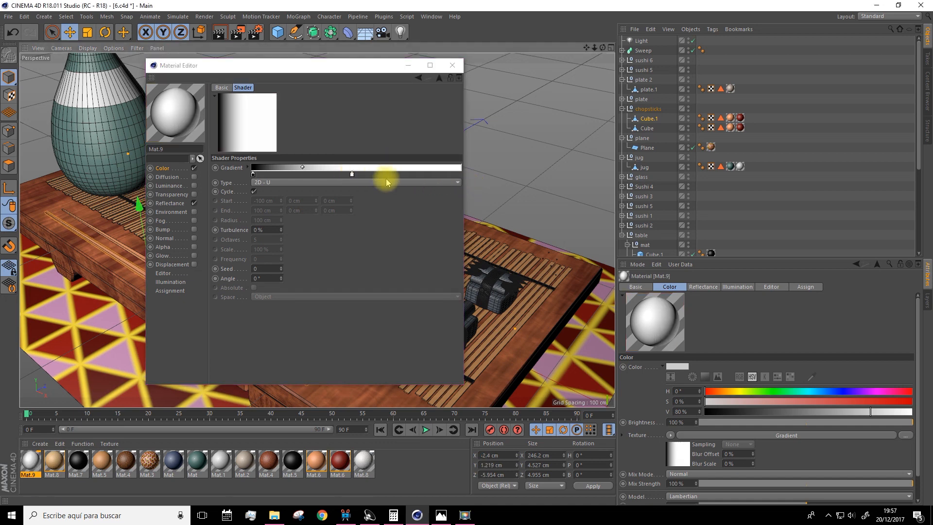
{"action": "key", "text": "ctrl+z"}
{"action": "left_click_drag", "start_coordinate": [252, 173], "coordinate": [460, 179], "text": "ctrl"}
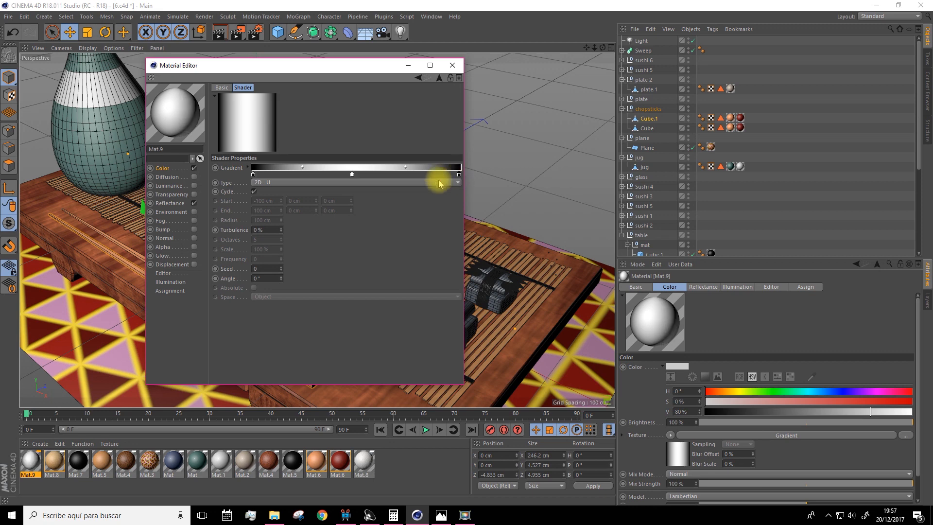
{"action": "left_click", "coordinate": [353, 175]}
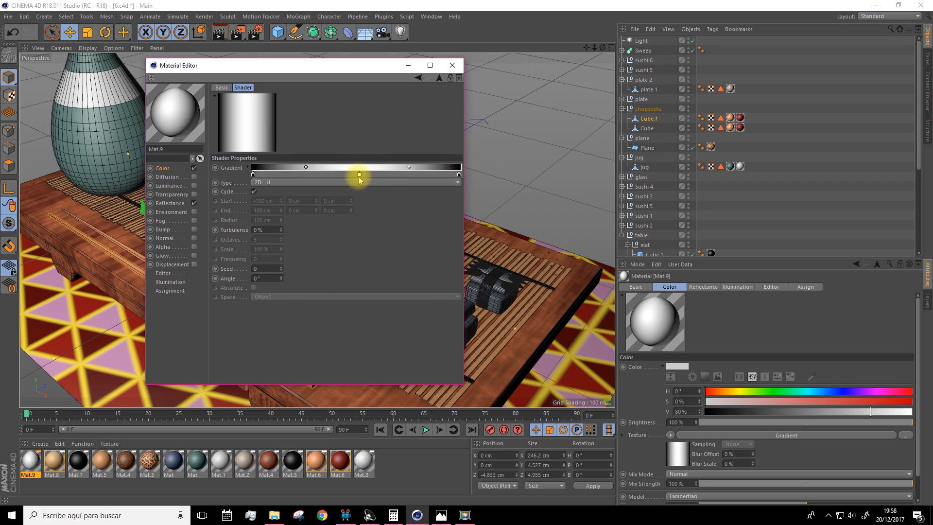
{"action": "left_click_drag", "start_coordinate": [330, 68], "coordinate": [750, 69]}
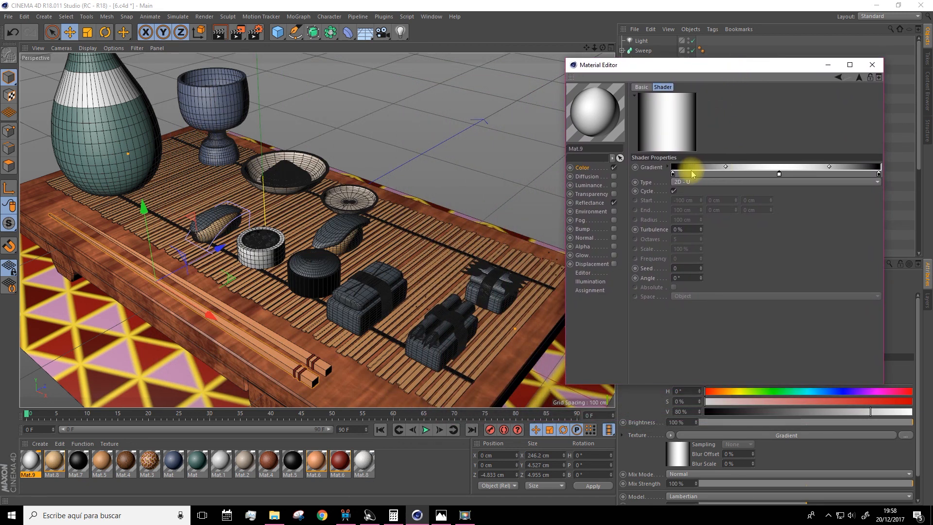
Color both end knots of Mat.9's gradient light yellow with H 55°, S 44% and V 100%
{"action": "double_click", "coordinate": [672, 173]}
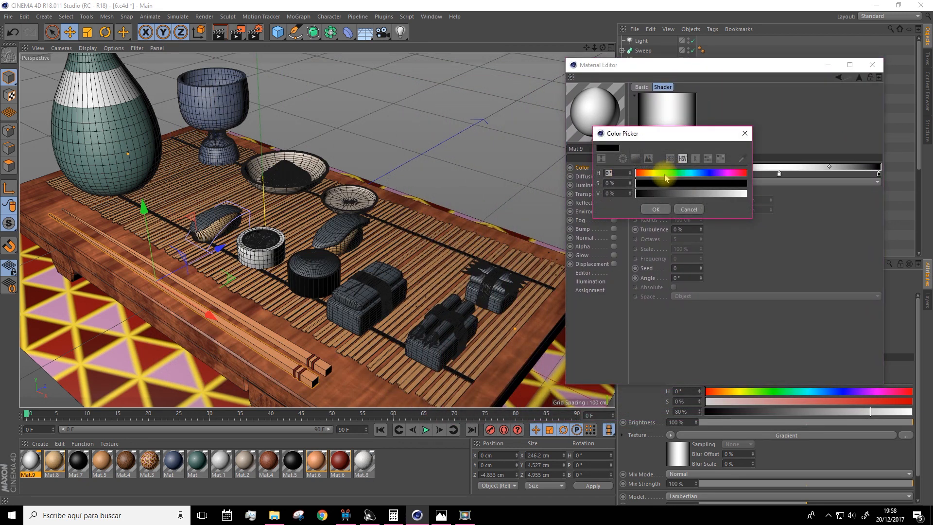
{"action": "left_click", "coordinate": [670, 183]}
{"action": "left_click_drag", "start_coordinate": [690, 196], "coordinate": [747, 194]}
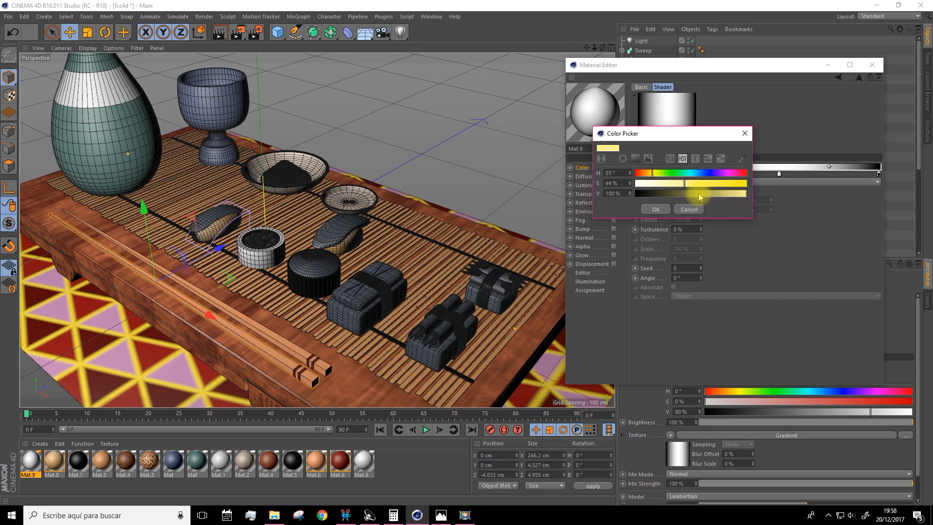
{"action": "left_click", "coordinate": [656, 210]}
{"action": "left_click_drag", "start_coordinate": [672, 173], "coordinate": [880, 174], "text": "ctrl"}
Color the middle knot of Mat.9's gradient a warm golden orange and close the material editor
{"action": "double_click", "coordinate": [778, 174]}
{"action": "left_click", "coordinate": [756, 172]}
{"action": "left_click_drag", "start_coordinate": [787, 193], "coordinate": [831, 194]}
{"action": "left_click", "coordinate": [792, 182]}
{"action": "left_click", "coordinate": [759, 208]}
{"action": "left_click_drag", "start_coordinate": [714, 63], "coordinate": [666, 44]}
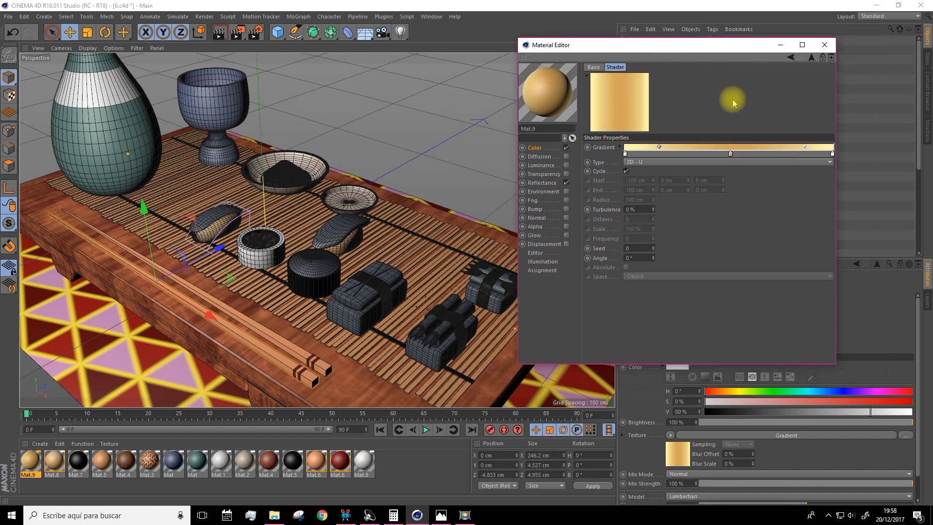
{"action": "left_click", "coordinate": [823, 45]}
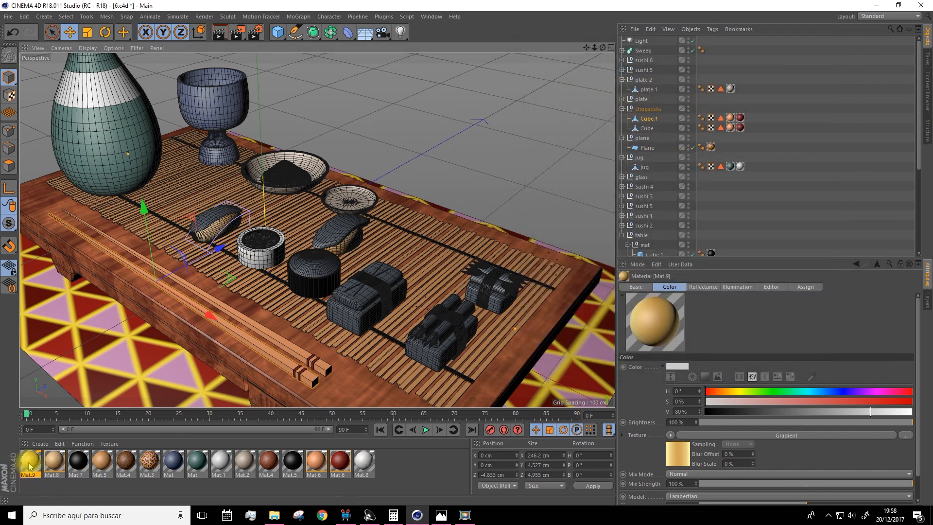
Apply Mat.9 to the top piece of the banded rectangular sushi and render the view to check it
{"action": "left_click_drag", "start_coordinate": [35, 461], "coordinate": [365, 304]}
{"action": "key", "text": "ctrl+r"}
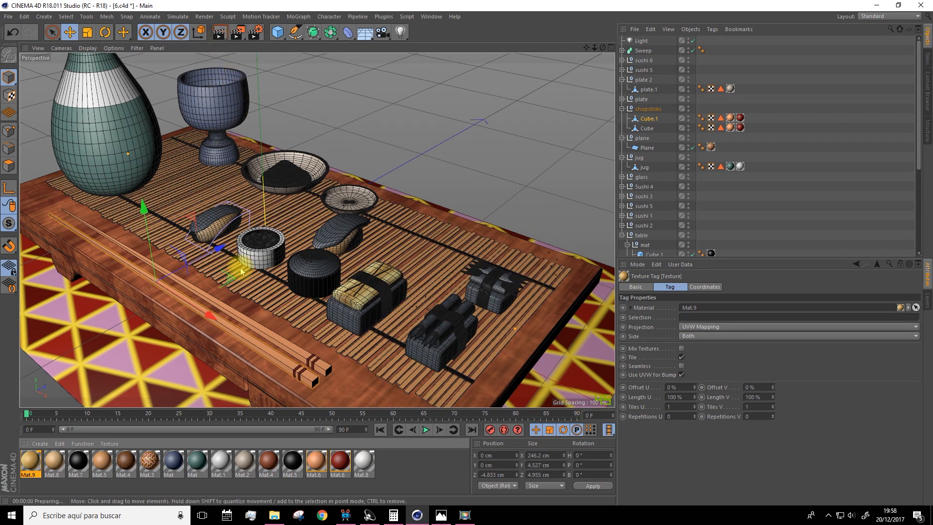
{"action": "left_click", "coordinate": [247, 342]}
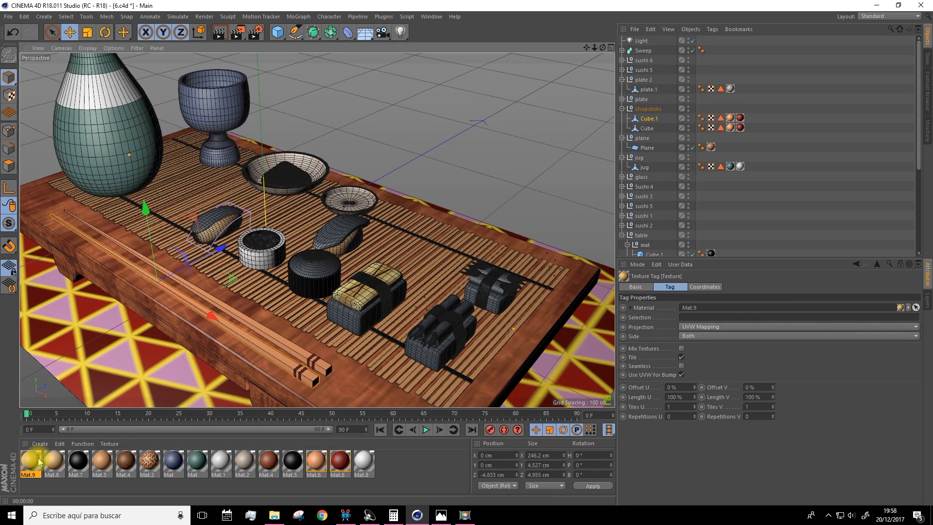
Create a new material, color it dark red with H 0°, S 88% and V 61%, and close the material editor
{"action": "left_click", "coordinate": [40, 444]}
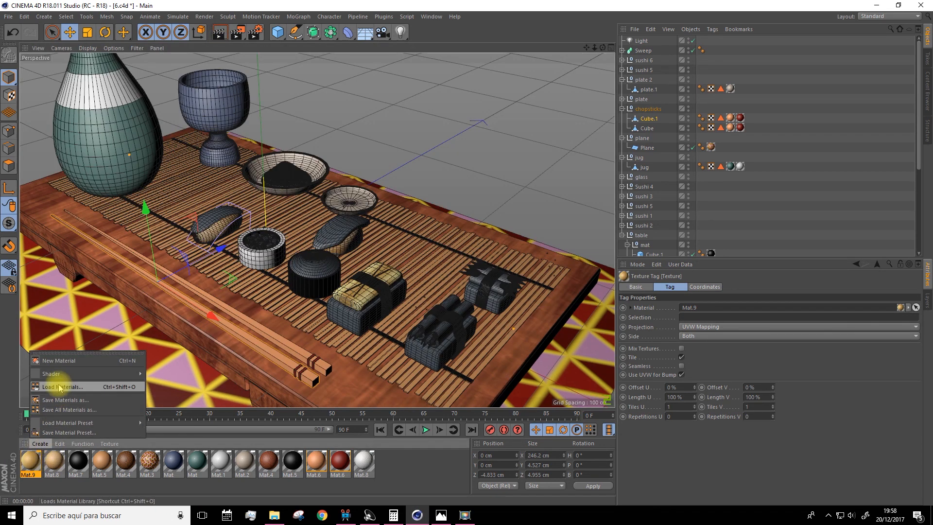
{"action": "left_click", "coordinate": [54, 354]}
{"action": "double_click", "coordinate": [22, 465]}
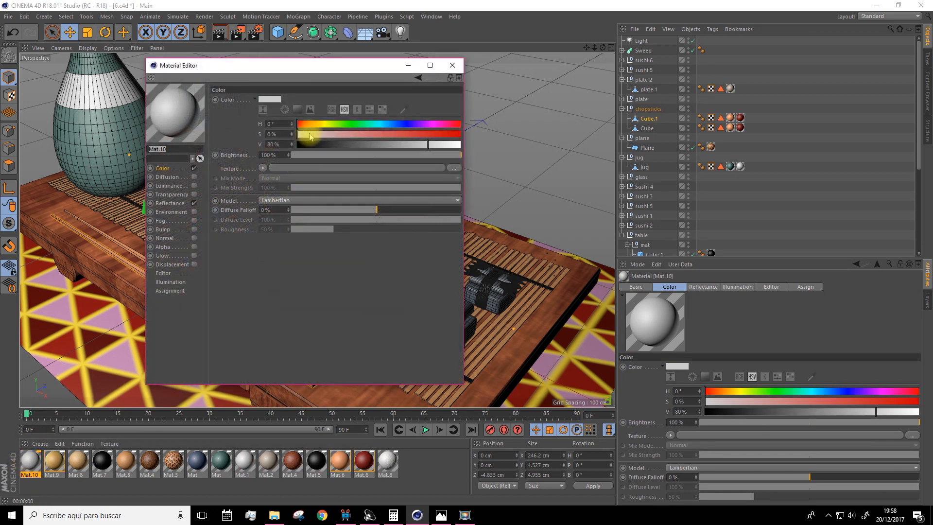
{"action": "left_click_drag", "start_coordinate": [305, 125], "coordinate": [397, 143]}
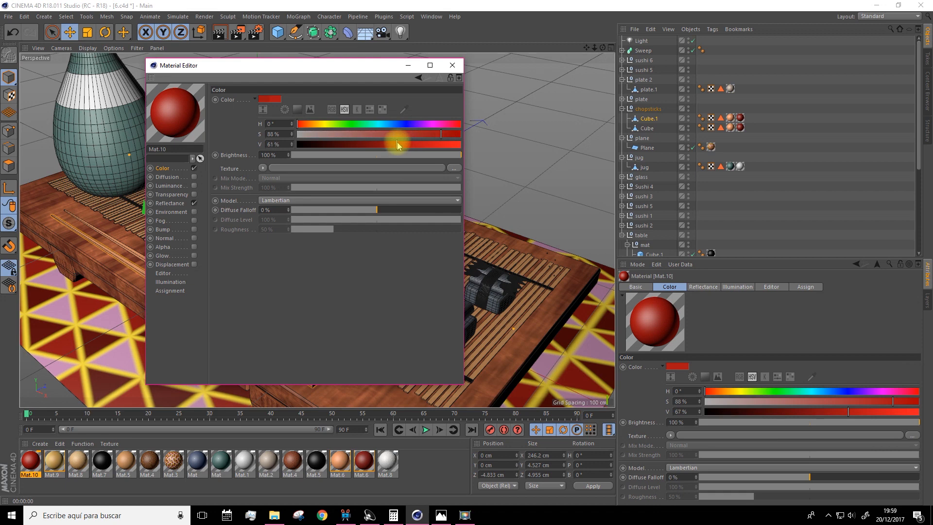
{"action": "left_click", "coordinate": [453, 65]}
Apply the red Mat.10 to the small cylindrical rolls on top of the front banded sushi
{"action": "left_click_drag", "start_coordinate": [78, 461], "coordinate": [445, 330]}
{"action": "left_click_drag", "start_coordinate": [29, 459], "coordinate": [427, 324]}
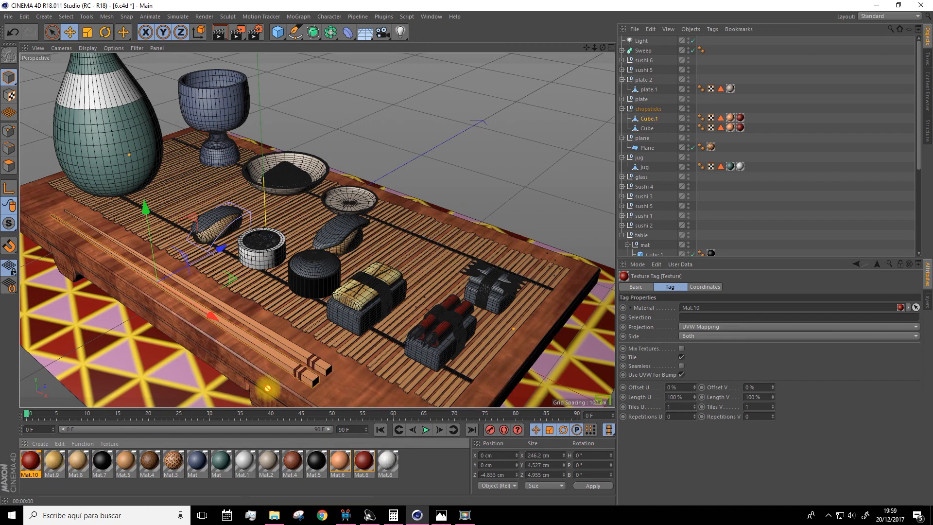
{"action": "left_click_drag", "start_coordinate": [467, 296], "coordinate": [159, 433]}
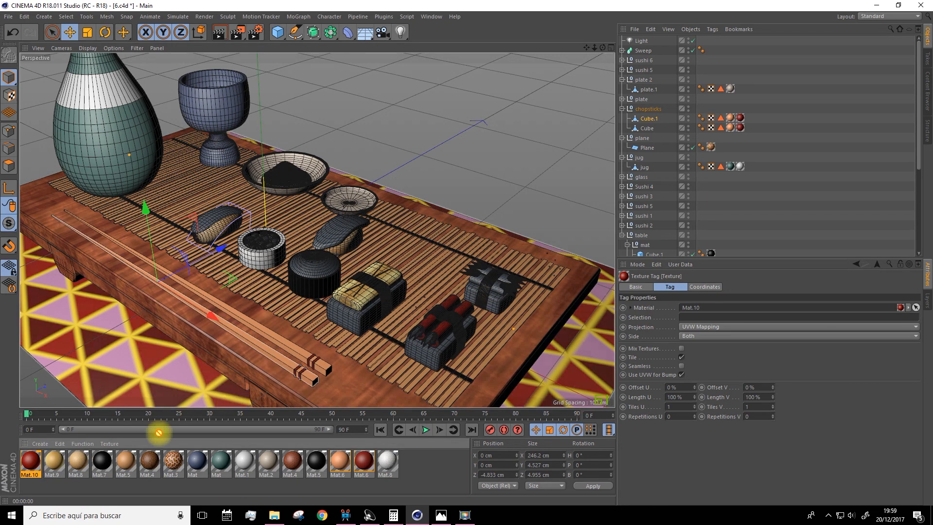
{"action": "double_click", "coordinate": [30, 462]}
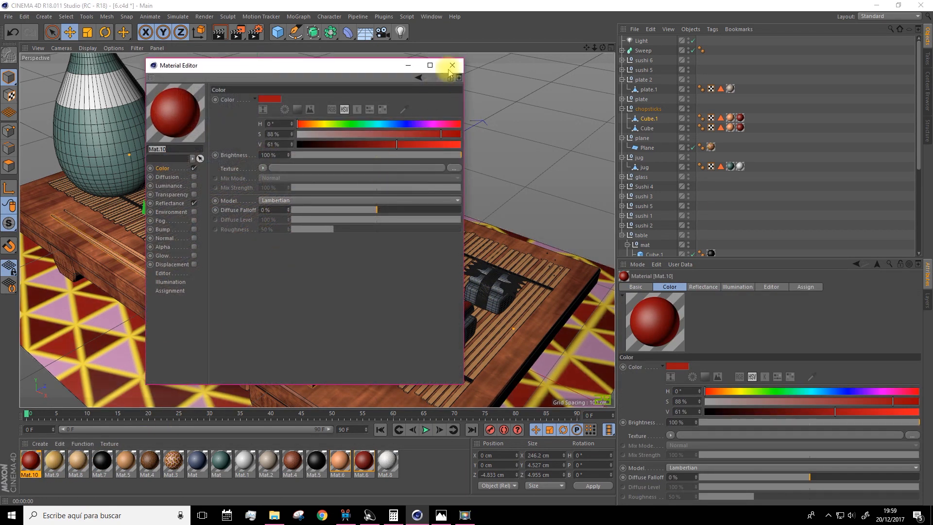
{"action": "left_click", "coordinate": [449, 68]}
Duplicate Mat.10 as Mat.11 and color the copy muted green with H 91°, S 36% and V 61%
{"action": "left_click_drag", "start_coordinate": [33, 461], "coordinate": [424, 470], "text": "ctrl"}
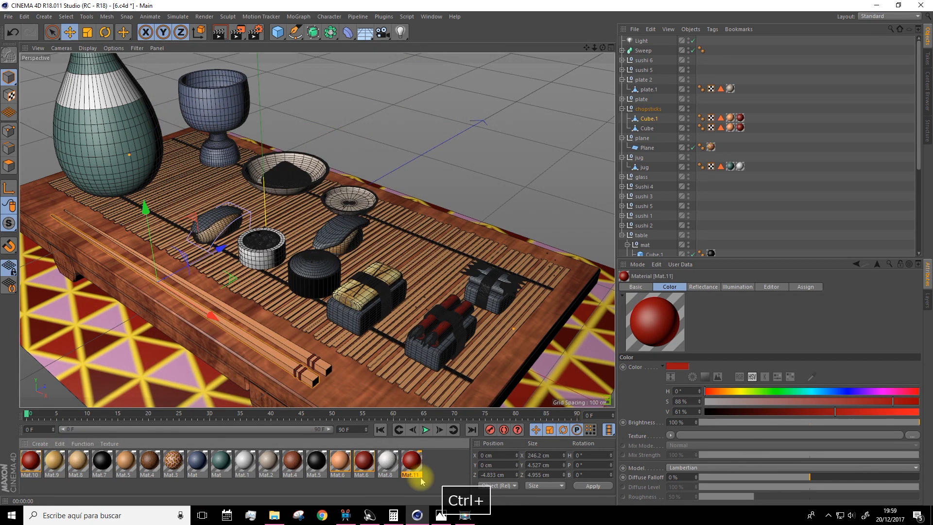
{"action": "double_click", "coordinate": [412, 461]}
{"action": "left_click", "coordinate": [369, 145]}
{"action": "left_click", "coordinate": [339, 124]}
{"action": "left_click_drag", "start_coordinate": [370, 144], "coordinate": [380, 143]}
{"action": "left_click", "coordinate": [356, 134]}
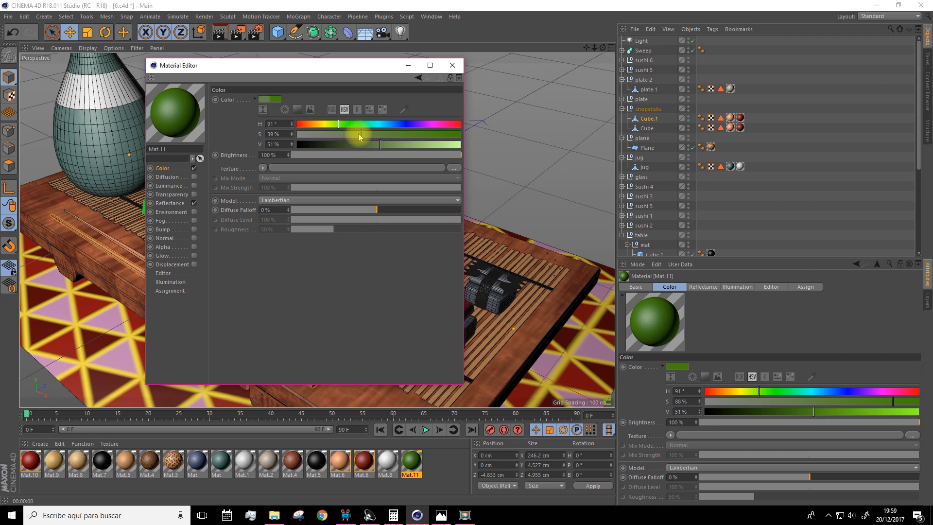
{"action": "left_click", "coordinate": [396, 145]}
{"action": "left_click", "coordinate": [452, 66]}
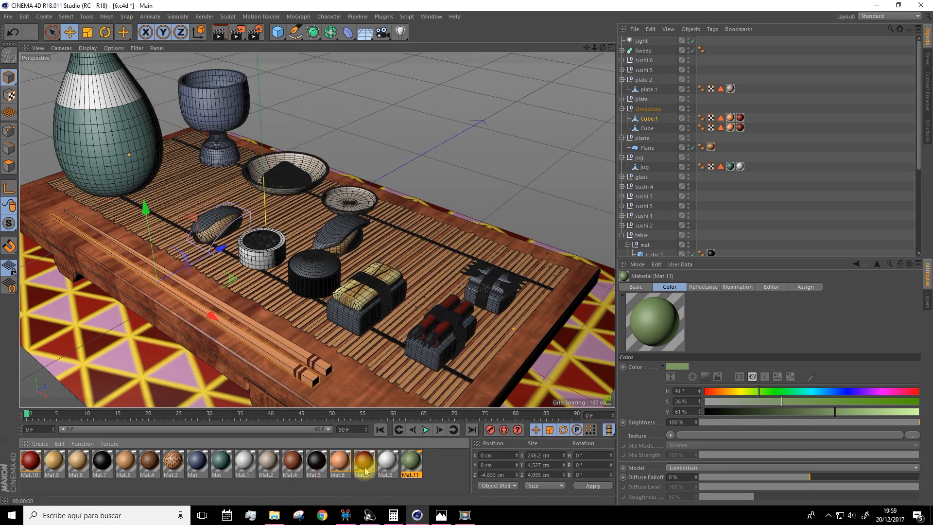
Apply the green Mat.11 to the topping of the farthest banded sushi, undoing a misplaced first assignment
{"action": "left_click_drag", "start_coordinate": [414, 468], "coordinate": [499, 293]}
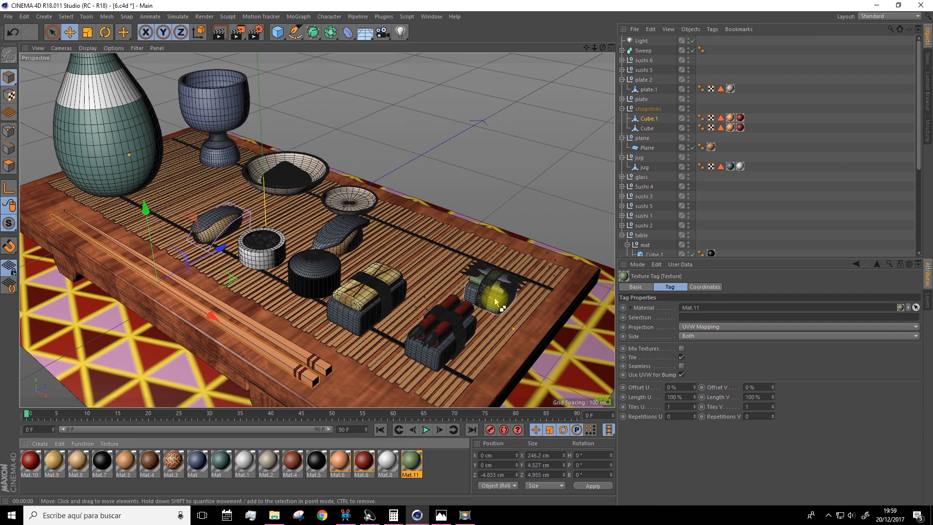
{"action": "key", "text": "ctrl+z"}
{"action": "left_click_drag", "start_coordinate": [505, 277], "coordinate": [506, 278]}
Duplicate Mat.9 as Mat.12 and wrap its gradient color texture in a Layer shader
{"action": "left_click_drag", "start_coordinate": [55, 466], "coordinate": [91, 476]}
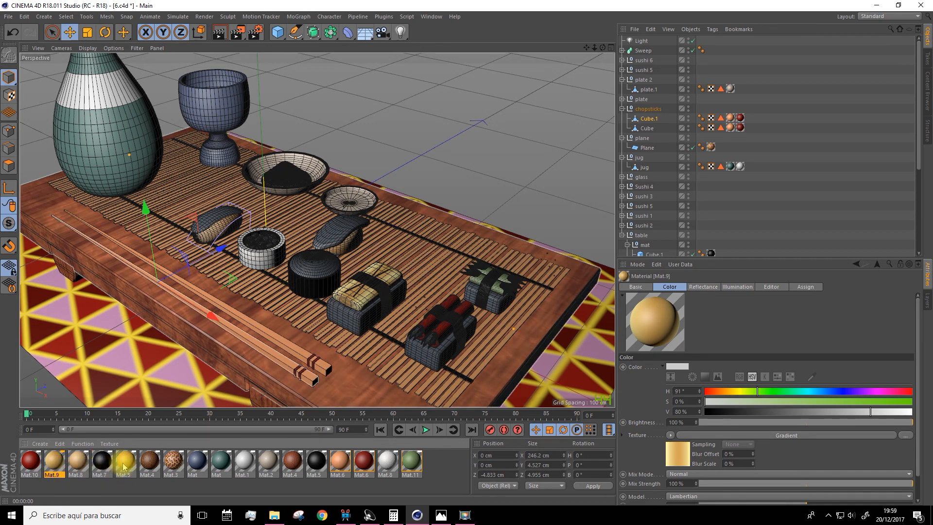
{"action": "left_click_drag", "start_coordinate": [123, 467], "coordinate": [440, 469], "text": "ctrl"}
{"action": "double_click", "coordinate": [440, 468]}
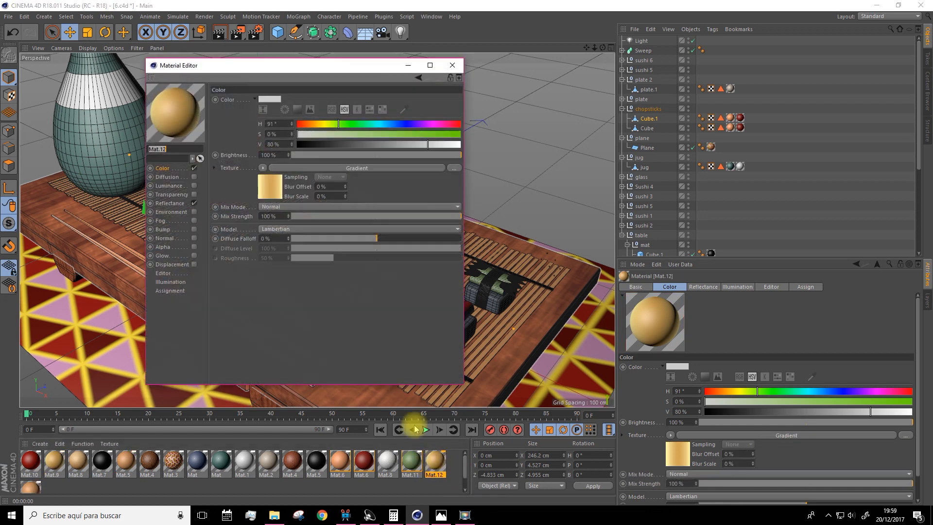
{"action": "left_click", "coordinate": [276, 192]}
{"action": "left_click", "coordinate": [271, 183]}
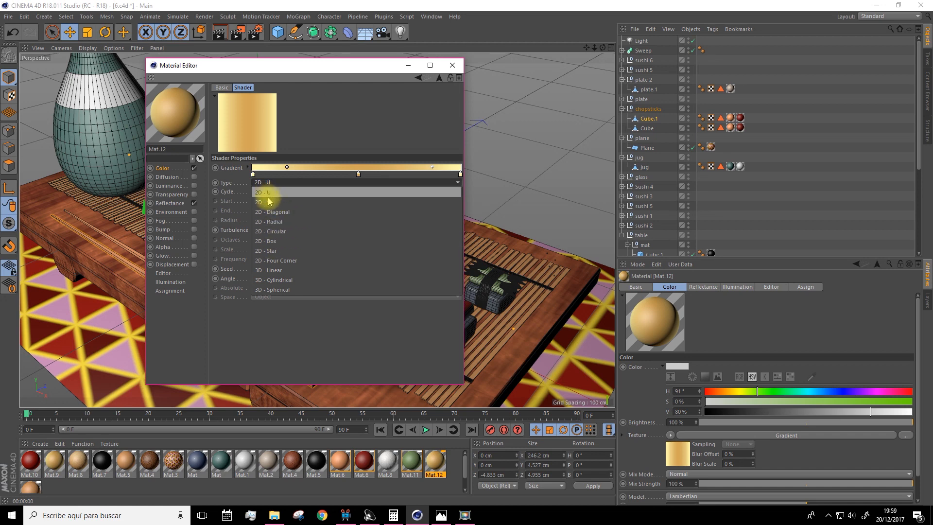
{"action": "left_click", "coordinate": [163, 168]}
{"action": "left_click", "coordinate": [263, 166]}
{"action": "left_click", "coordinate": [287, 280]}
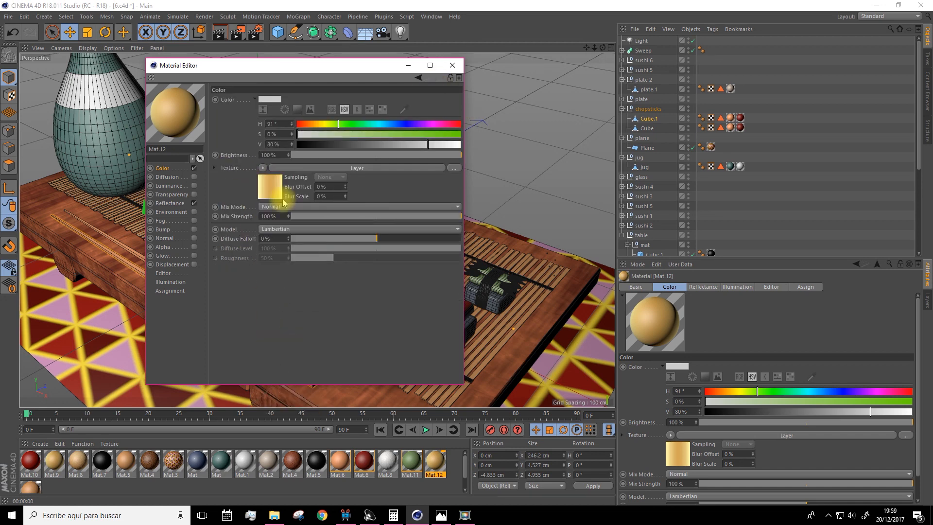
Add another shader layer to Mat.12 to turn it pale yellow, adjust its strength, and close the material editor
{"action": "left_click", "coordinate": [271, 190]}
{"action": "left_click", "coordinate": [261, 176]}
{"action": "left_click", "coordinate": [273, 213]}
{"action": "left_click", "coordinate": [256, 188]}
{"action": "left_click", "coordinate": [333, 202]}
{"action": "left_click", "coordinate": [173, 169]}
{"action": "left_click", "coordinate": [311, 166]}
{"action": "left_click_drag", "start_coordinate": [456, 187], "coordinate": [431, 187]}
{"action": "left_click", "coordinate": [453, 65]}
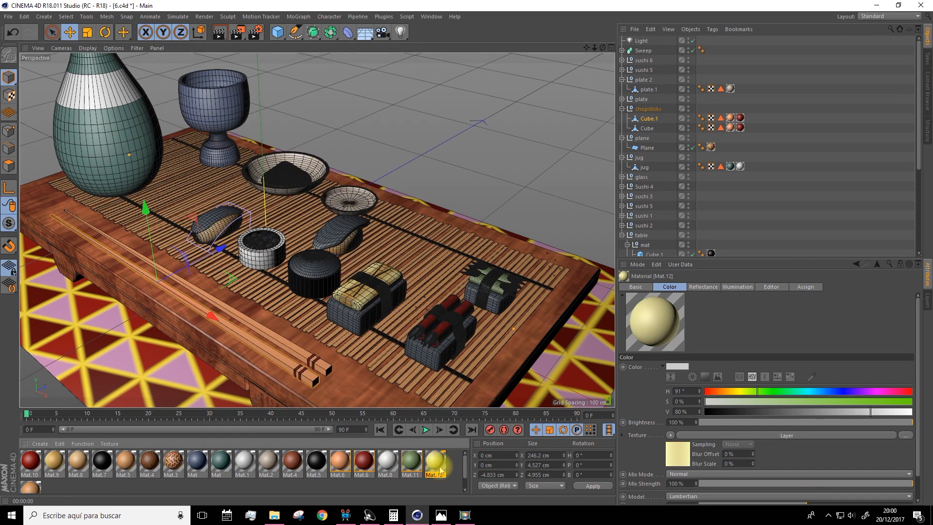
Apply the pale yellow Mat.12 to the rice blocks of the three banded rectangular sushi
{"action": "left_click_drag", "start_coordinate": [435, 461], "coordinate": [489, 300]}
{"action": "left_click_drag", "start_coordinate": [436, 462], "coordinate": [354, 318]}
{"action": "left_click_drag", "start_coordinate": [436, 461], "coordinate": [436, 354]}
{"action": "scroll", "coordinate": [268, 260], "scroll_direction": "down", "scroll_amount": 1}
Give Mat.14 a Gradient color texture and set the gradient type to 2D - V
{"action": "double_click", "coordinate": [31, 460]}
{"action": "left_click", "coordinate": [262, 167]}
{"action": "left_click", "coordinate": [280, 267]}
{"action": "left_click", "coordinate": [311, 166]}
{"action": "left_click", "coordinate": [267, 182]}
{"action": "left_click", "coordinate": [268, 198]}
Move the first knot of Mat.14's gradient inward, add and color a new knot, and place it near the far end
{"action": "double_click", "coordinate": [253, 174]}
{"action": "left_click_drag", "start_coordinate": [253, 193], "coordinate": [278, 174]}
{"action": "left_click", "coordinate": [353, 173], "text": "ctrl"}
{"action": "double_click", "coordinate": [353, 174]}
{"action": "left_click", "coordinate": [360, 184]}
{"action": "left_click", "coordinate": [394, 194]}
{"action": "left_click", "coordinate": [337, 210]}
{"action": "left_click_drag", "start_coordinate": [354, 174], "coordinate": [440, 174], "text": "ctrl"}
Add another middle knot to Mat.14's gradient and color the knots in salmon red and pink tones
{"action": "double_click", "coordinate": [354, 174]}
{"action": "left_click", "coordinate": [379, 185]}
{"action": "left_click", "coordinate": [418, 195]}
{"action": "left_click", "coordinate": [337, 210]}
{"action": "double_click", "coordinate": [279, 174]}
{"action": "left_click", "coordinate": [261, 210]}
{"action": "double_click", "coordinate": [440, 174]}
{"action": "left_click", "coordinate": [499, 194]}
{"action": "left_click", "coordinate": [423, 210]}
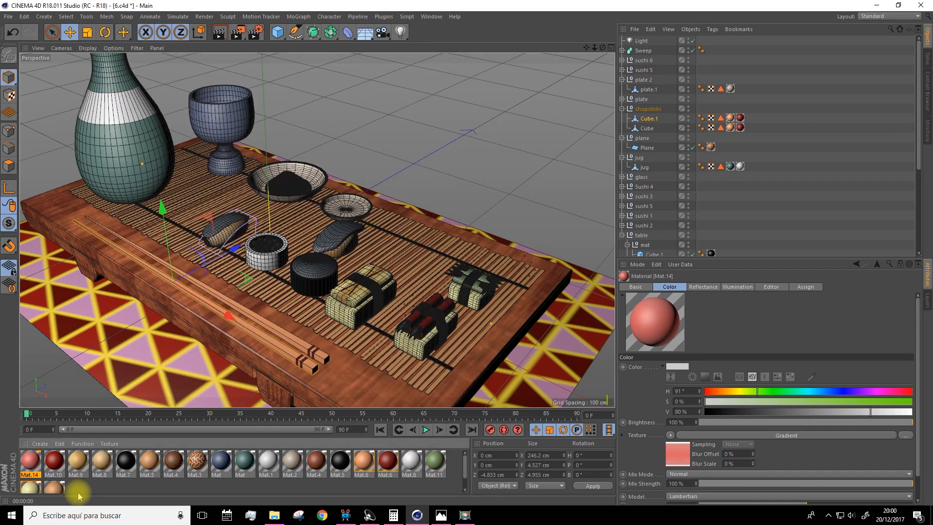
Expand Sushi 4 down to the Cube under Subdivision Surface.2 and select its Mat.14 texture tag
{"action": "left_click", "coordinate": [308, 248]}
{"action": "left_click_drag", "start_coordinate": [308, 248], "coordinate": [325, 174], "text": "alt"}
{"action": "left_click", "coordinate": [622, 187]}
{"action": "left_click", "coordinate": [627, 206]}
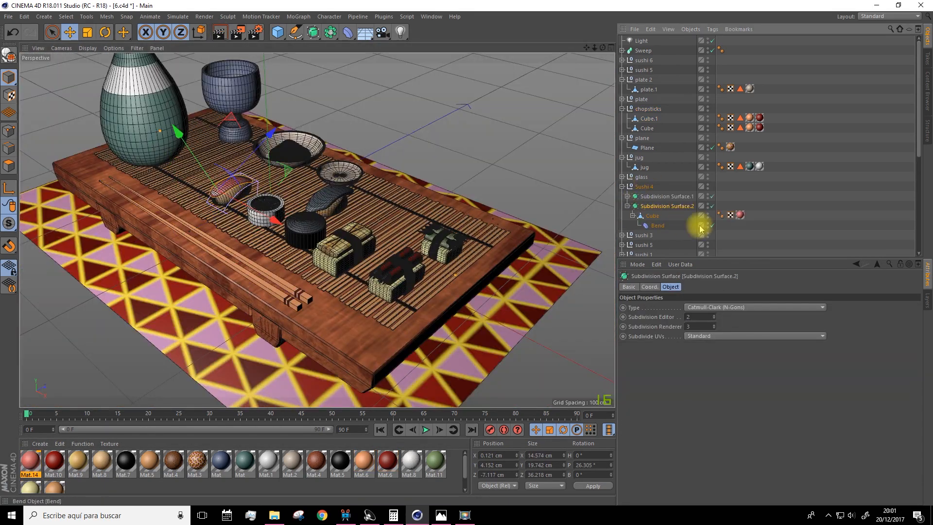
{"action": "left_click", "coordinate": [740, 215]}
Try Cubic and Frontal projection for the Mat.14 texture on the sushi's top slice
{"action": "left_click", "coordinate": [689, 327]}
{"action": "left_click", "coordinate": [692, 366]}
{"action": "scroll", "coordinate": [234, 189], "scroll_direction": "up", "scroll_amount": 5}
{"action": "left_click_drag", "start_coordinate": [116, 78], "coordinate": [413, 63], "text": "alt"}
{"action": "scroll", "coordinate": [311, 243], "scroll_direction": "down", "scroll_amount": 5}
{"action": "left_click_drag", "start_coordinate": [292, 247], "coordinate": [418, 302], "text": "alt"}
{"action": "scroll", "coordinate": [437, 291], "scroll_direction": "up", "scroll_amount": 5}
{"action": "left_click", "coordinate": [698, 327]}
{"action": "left_click", "coordinate": [702, 375]}
Try Spatial, UVW Mapping and Cylindrical projection for the Mat.14 texture on the sushi's top slice
{"action": "left_click", "coordinate": [699, 327]}
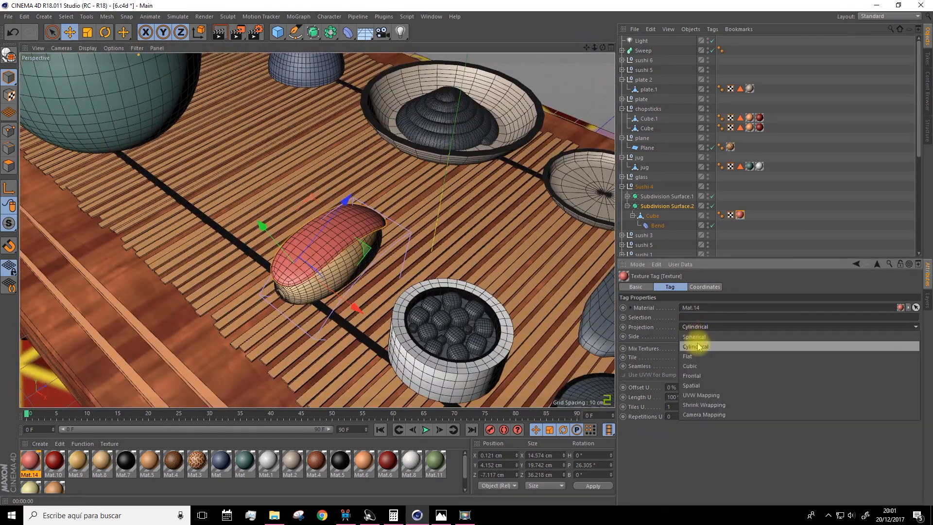
{"action": "left_click", "coordinate": [701, 385]}
{"action": "left_click", "coordinate": [701, 327]}
{"action": "left_click", "coordinate": [703, 393]}
{"action": "left_click", "coordinate": [701, 327]}
{"action": "left_click", "coordinate": [699, 346]}
Shift the outer knots of Mat.14's gradient slightly toward the middle and close the material editor
{"action": "double_click", "coordinate": [32, 466]}
{"action": "left_click_drag", "start_coordinate": [284, 175], "coordinate": [300, 175]}
{"action": "left_click_drag", "start_coordinate": [441, 174], "coordinate": [410, 175]}
{"action": "left_click", "coordinate": [449, 66]}
Set the projection of the Mat.14 texture on the Sushi 4 Cube to UVW Mapping
{"action": "left_click", "coordinate": [739, 215]}
{"action": "left_click", "coordinate": [707, 327]}
{"action": "left_click", "coordinate": [704, 394]}
{"action": "scroll", "coordinate": [406, 270], "scroll_direction": "down", "scroll_amount": 5}
{"action": "left_click_drag", "start_coordinate": [406, 270], "coordinate": [441, 246], "text": "alt"}
{"action": "scroll", "coordinate": [441, 246], "scroll_direction": "up", "scroll_amount": 5}
Duplicate Mat.14 as Mat.15, clear its texture, and set a dark brown color with H 4°, S 24% and V 20%
{"action": "left_click_drag", "start_coordinate": [32, 461], "coordinate": [87, 487], "text": "ctrl"}
{"action": "double_click", "coordinate": [79, 481]}
{"action": "left_click", "coordinate": [263, 168]}
{"action": "left_click", "coordinate": [273, 178]}
{"action": "left_click", "coordinate": [329, 144]}
{"action": "left_click", "coordinate": [299, 124]}
{"action": "left_click", "coordinate": [336, 134]}
Assign the Lumas effect as Mat.15's color texture, then adjust the base color's saturation and brightness
{"action": "left_click", "coordinate": [263, 168]}
{"action": "mouse_move", "coordinate": [292, 376]}
{"action": "mouse_move", "coordinate": [309, 347]}
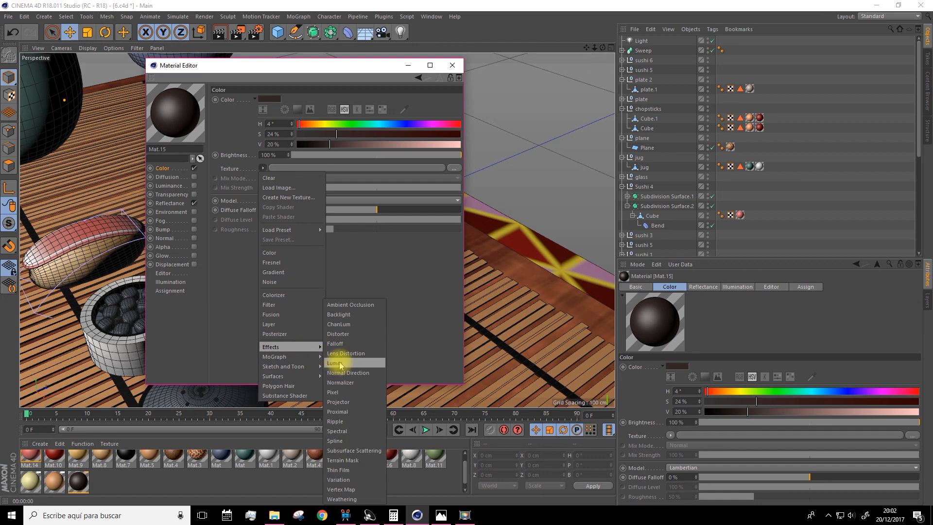
{"action": "left_click", "coordinate": [339, 363]}
{"action": "left_click", "coordinate": [273, 187]}
{"action": "left_click", "coordinate": [225, 89]}
{"action": "left_click", "coordinate": [162, 168]}
{"action": "left_click", "coordinate": [379, 144]}
{"action": "left_click", "coordinate": [361, 134]}
Wrap Mat.15's texture in a Layer shader, add another shader layer, and close the material editor
{"action": "left_click", "coordinate": [263, 168]}
{"action": "left_click", "coordinate": [268, 337]}
{"action": "left_click", "coordinate": [272, 186]}
{"action": "left_click", "coordinate": [244, 88]}
{"action": "left_click", "coordinate": [259, 178]}
{"action": "left_click", "coordinate": [287, 201]}
{"action": "left_click", "coordinate": [253, 188]}
{"action": "left_click", "coordinate": [310, 212]}
{"action": "left_click", "coordinate": [452, 65]}
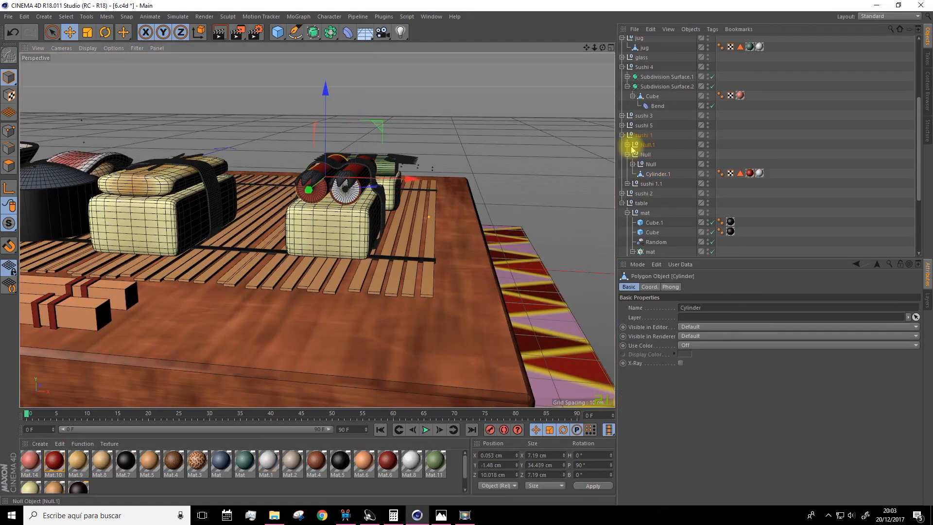
Apply the green Mat.11 to both gamba objects of sushi 6
{"action": "left_click", "coordinate": [741, 163]}
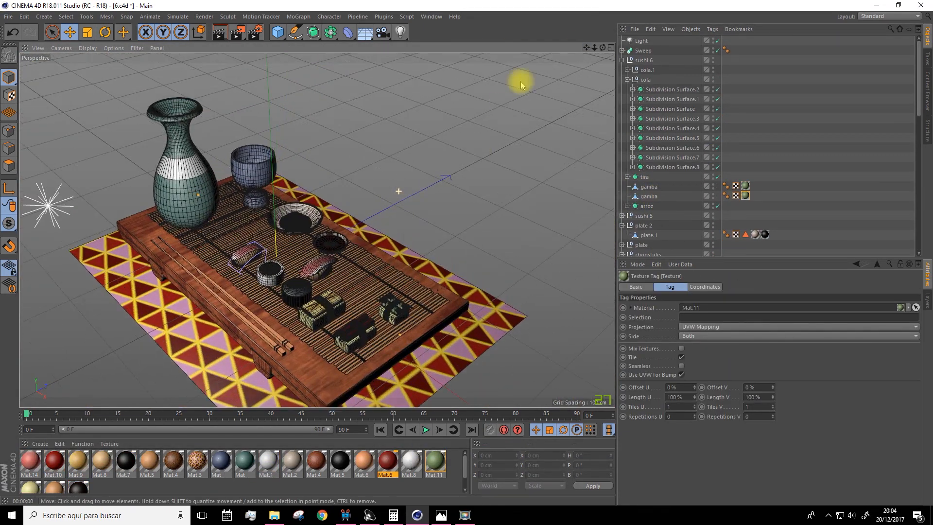
{"action": "left_click_drag", "start_coordinate": [579, 46], "coordinate": [437, 175], "text": "alt"}
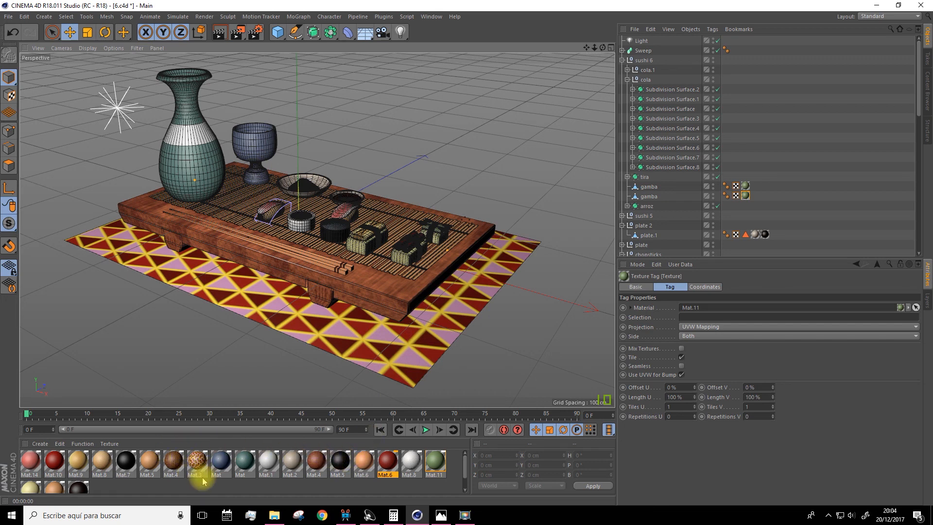
Examine the layered color shaders of the blue material Mat and the wood material Mat.4
{"action": "left_click", "coordinate": [218, 466]}
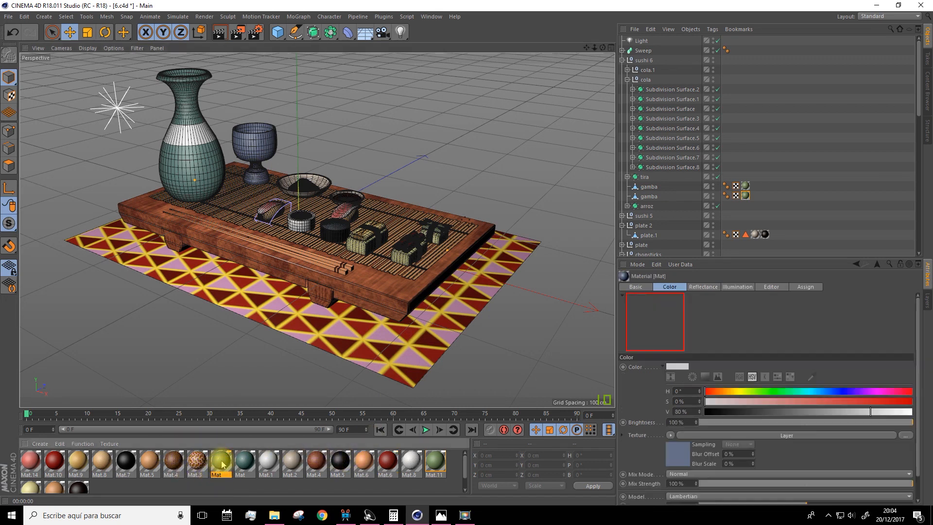
{"action": "double_click", "coordinate": [221, 468]}
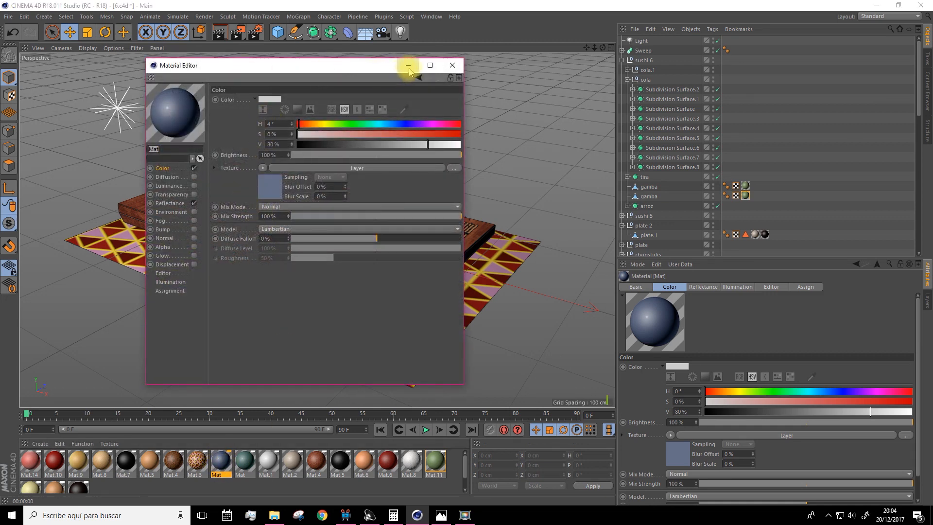
{"action": "left_click", "coordinate": [285, 178]}
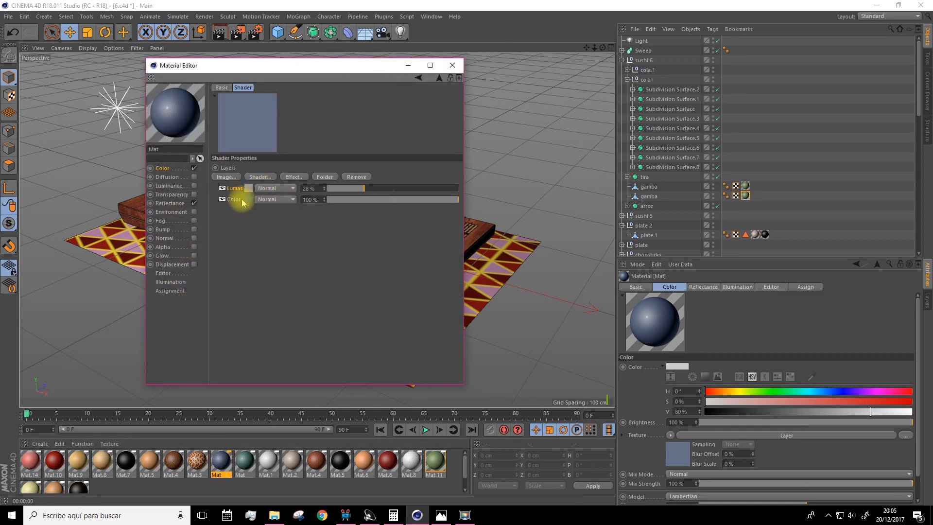
{"action": "left_click", "coordinate": [451, 65]}
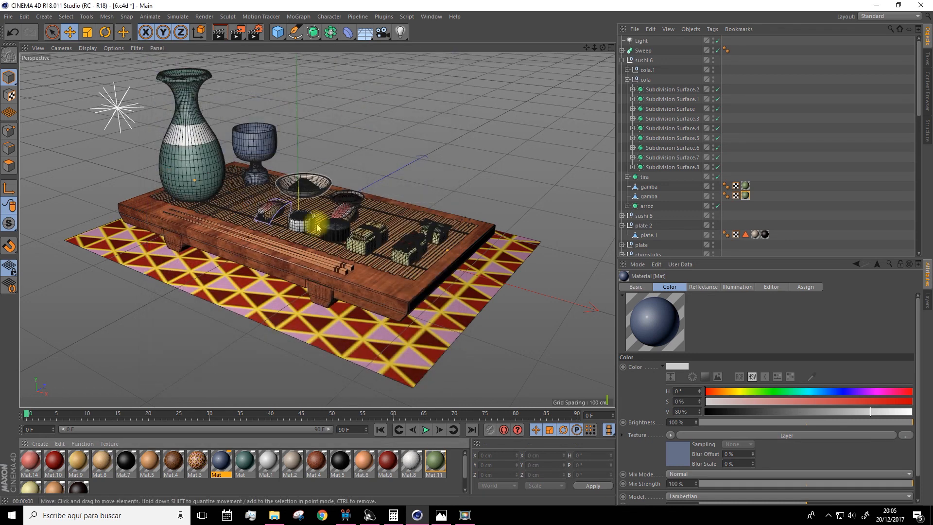
{"action": "double_click", "coordinate": [173, 461]}
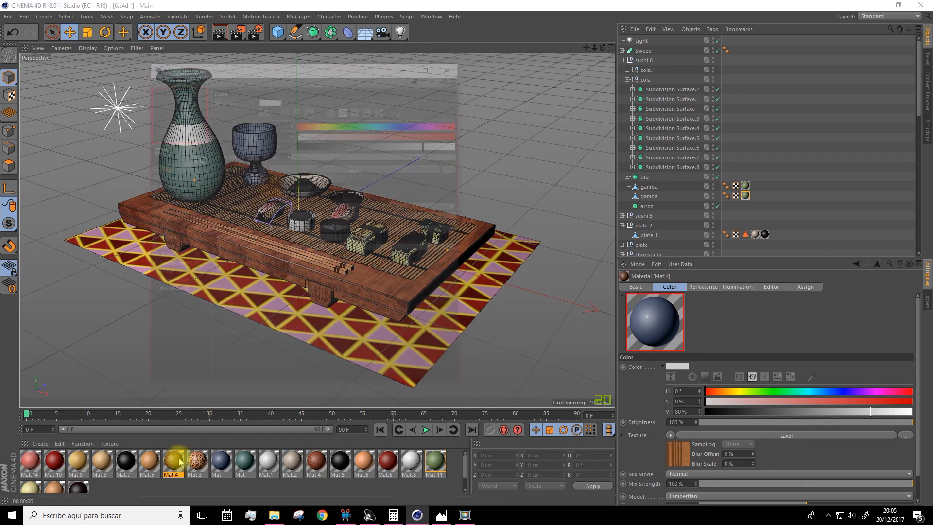
{"action": "left_click", "coordinate": [271, 187]}
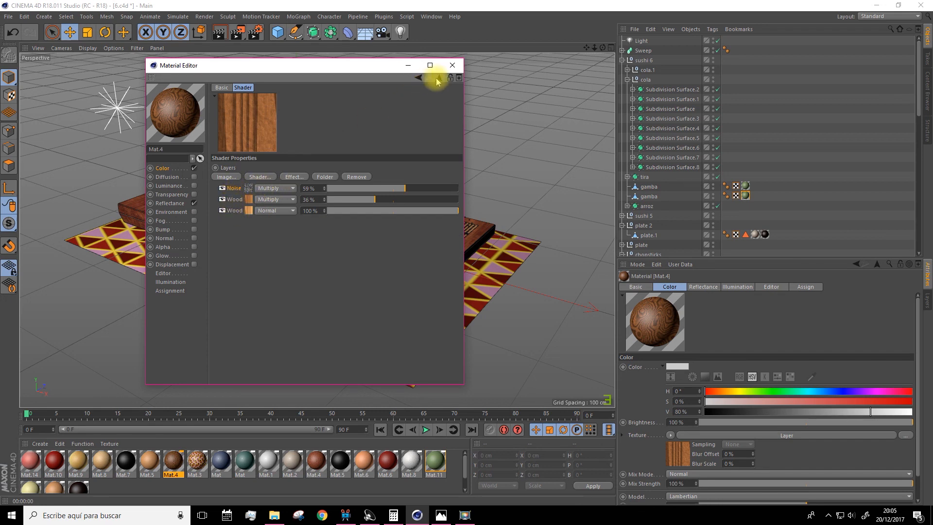
{"action": "left_click", "coordinate": [451, 66]}
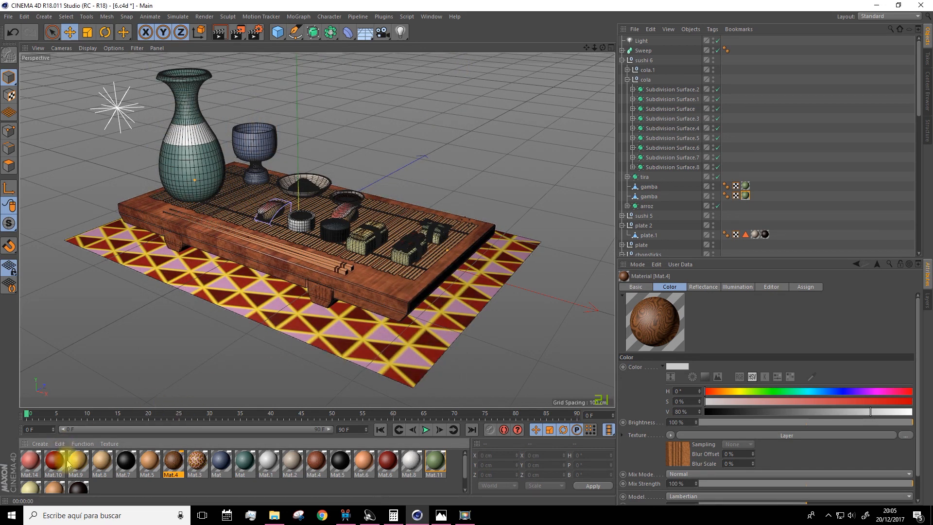
Change the Tiles shader pattern of the carpet material Mat.3 to Sawtooth 2 and close the material editor
{"action": "double_click", "coordinate": [193, 477]}
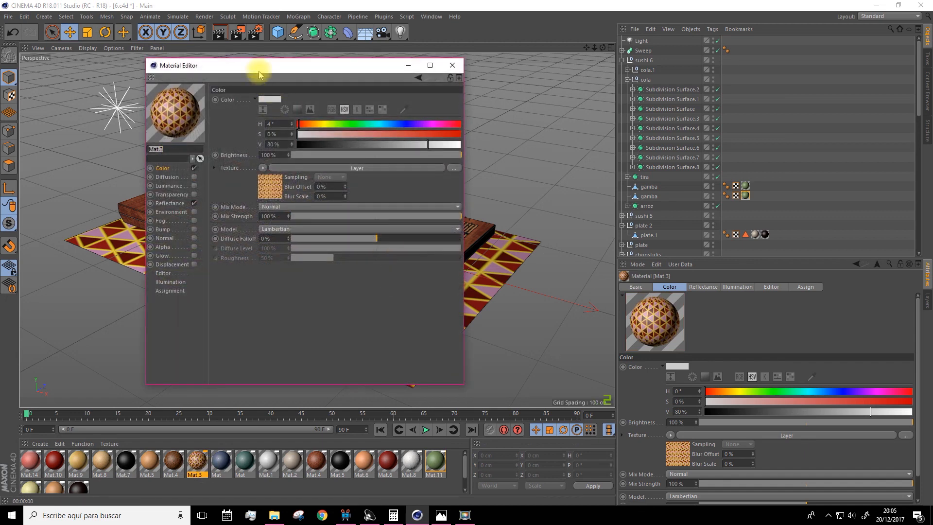
{"action": "left_click_drag", "start_coordinate": [260, 70], "coordinate": [342, 74]}
{"action": "left_click", "coordinate": [342, 172]}
{"action": "left_click", "coordinate": [322, 194]}
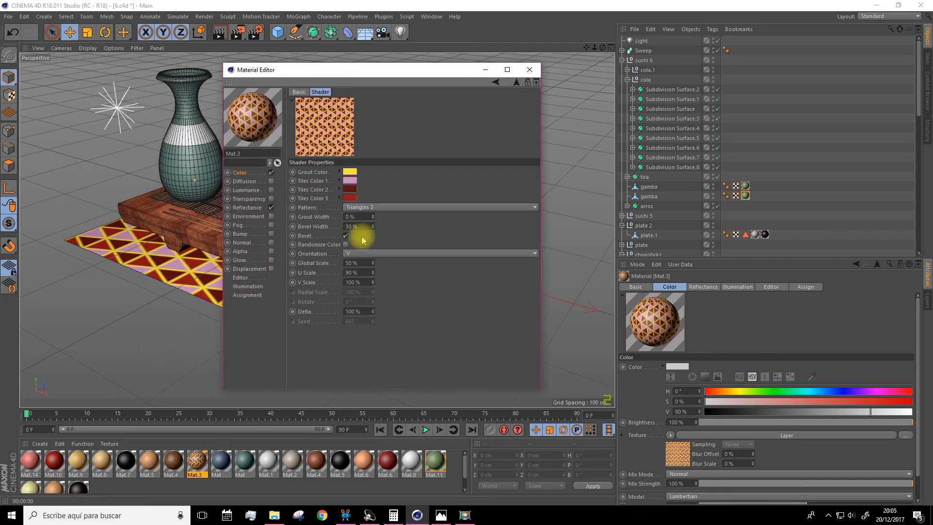
{"action": "left_click", "coordinate": [354, 207]}
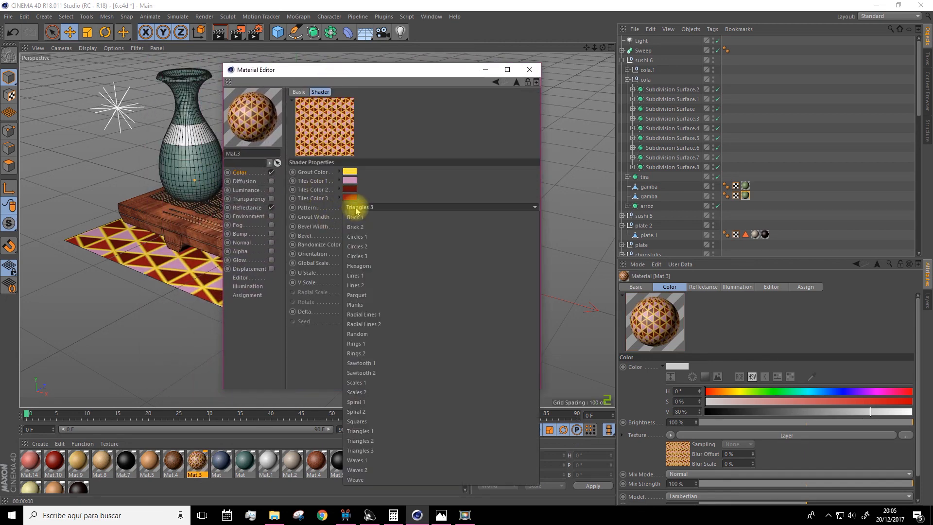
{"action": "left_click", "coordinate": [369, 372]}
{"action": "left_click_drag", "start_coordinate": [304, 70], "coordinate": [607, 73]}
{"action": "left_click", "coordinate": [651, 212]}
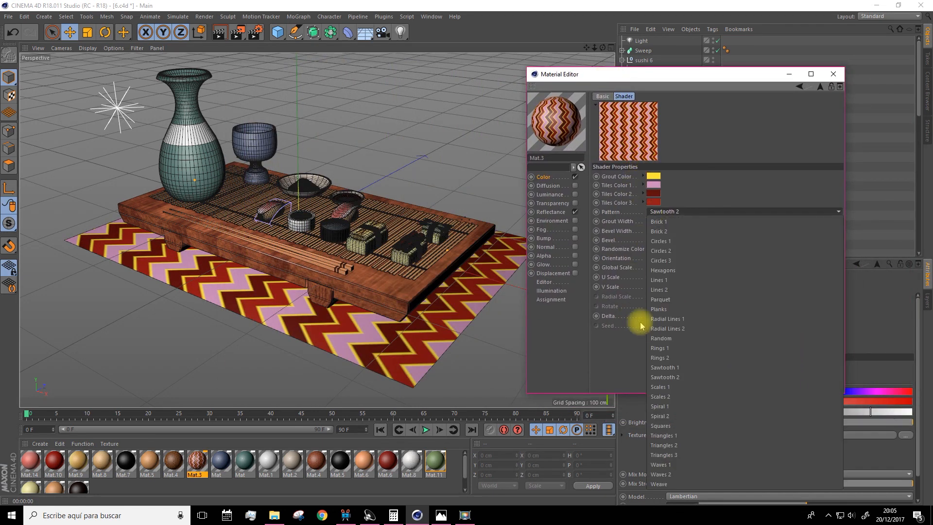
{"action": "left_click", "coordinate": [661, 377]}
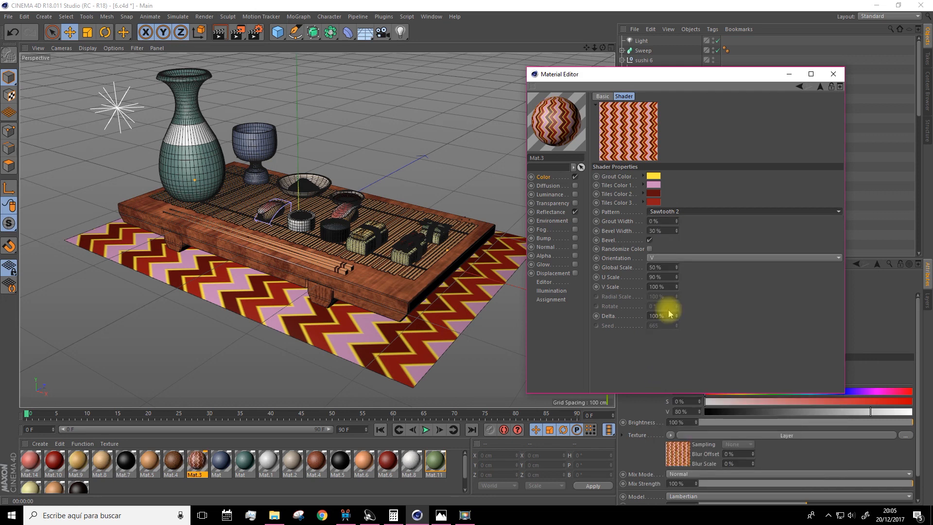
{"action": "left_click_drag", "start_coordinate": [663, 78], "coordinate": [549, 64]}
{"action": "left_click", "coordinate": [718, 60]}
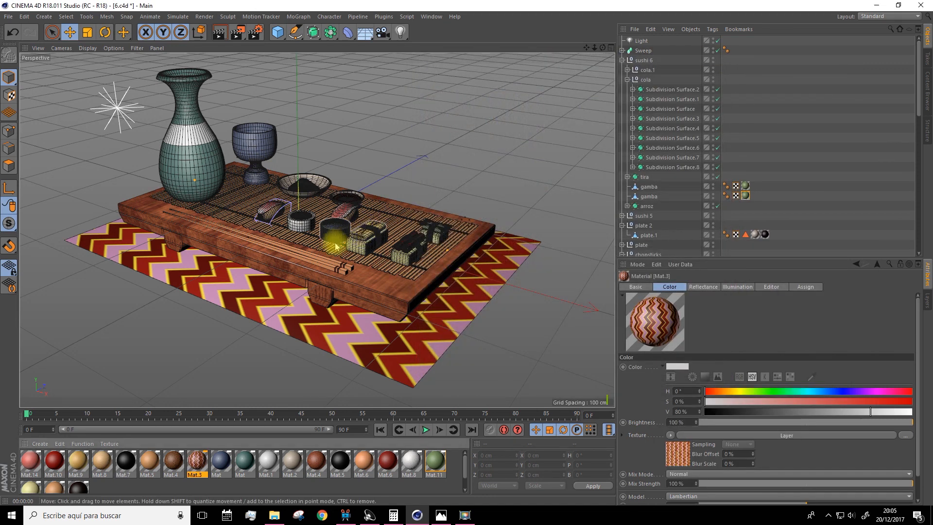
Load the Wood - Uniform Lacquered 04 material from the Prime material presets
{"action": "scroll", "coordinate": [296, 262], "scroll_direction": "down", "scroll_amount": 5}
{"action": "scroll", "coordinate": [238, 301], "scroll_direction": "up", "scroll_amount": 6}
{"action": "left_click_drag", "start_coordinate": [231, 310], "coordinate": [212, 309], "text": "alt"}
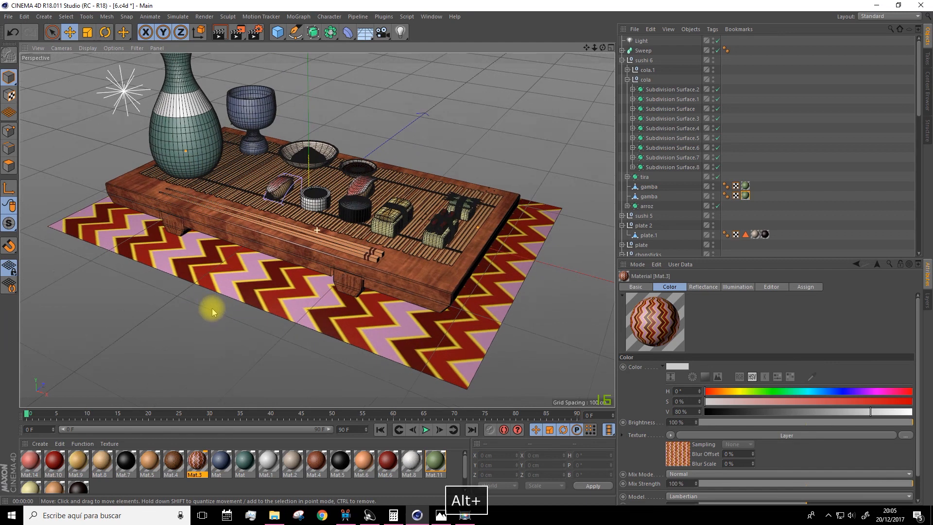
{"action": "left_click", "coordinate": [39, 443]}
{"action": "mouse_move", "coordinate": [61, 420]}
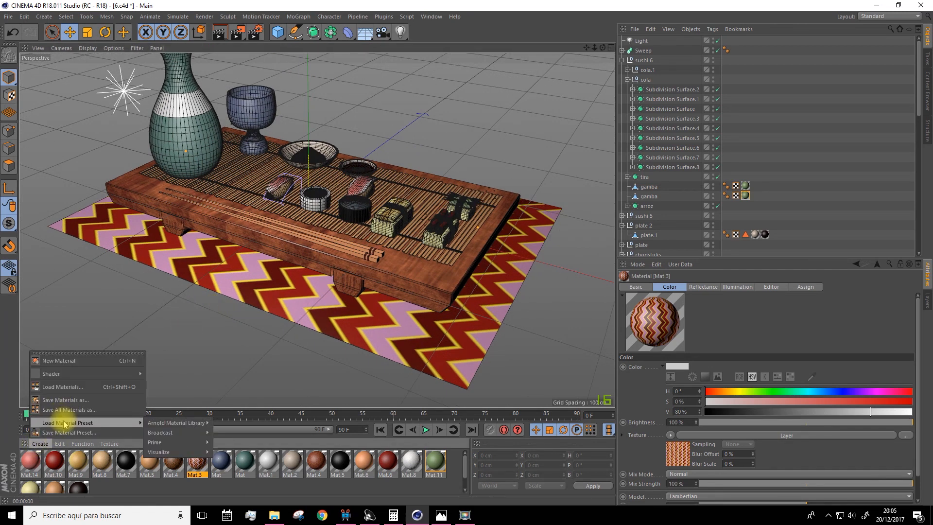
{"action": "mouse_move", "coordinate": [156, 440]}
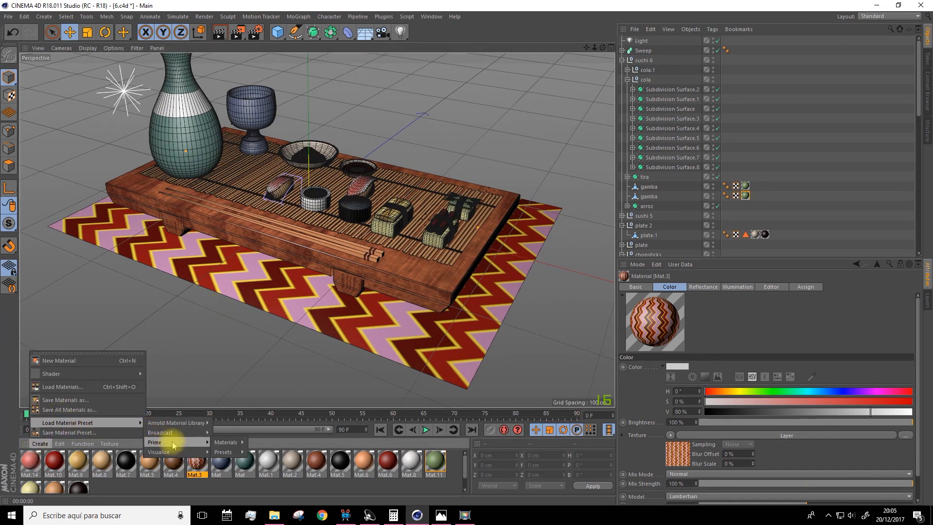
{"action": "mouse_move", "coordinate": [224, 443]}
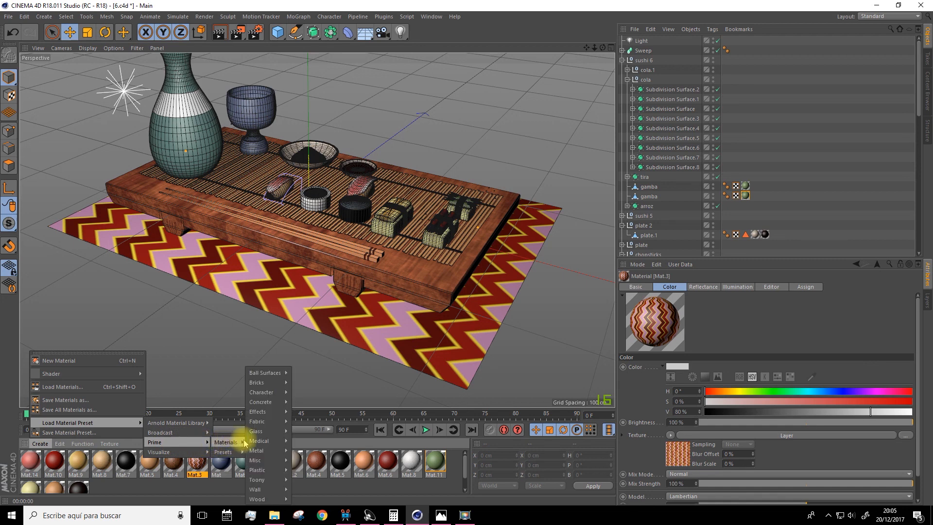
{"action": "mouse_move", "coordinate": [260, 442]}
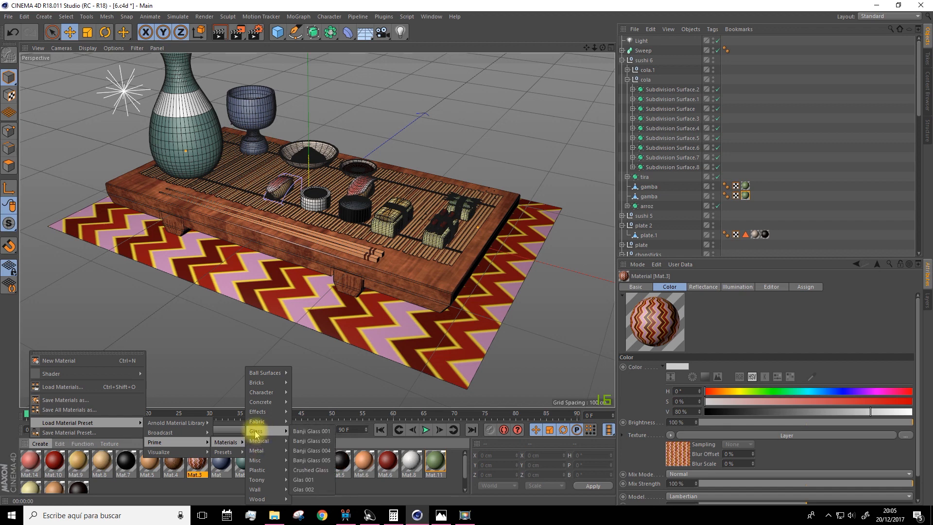
{"action": "mouse_move", "coordinate": [257, 490]}
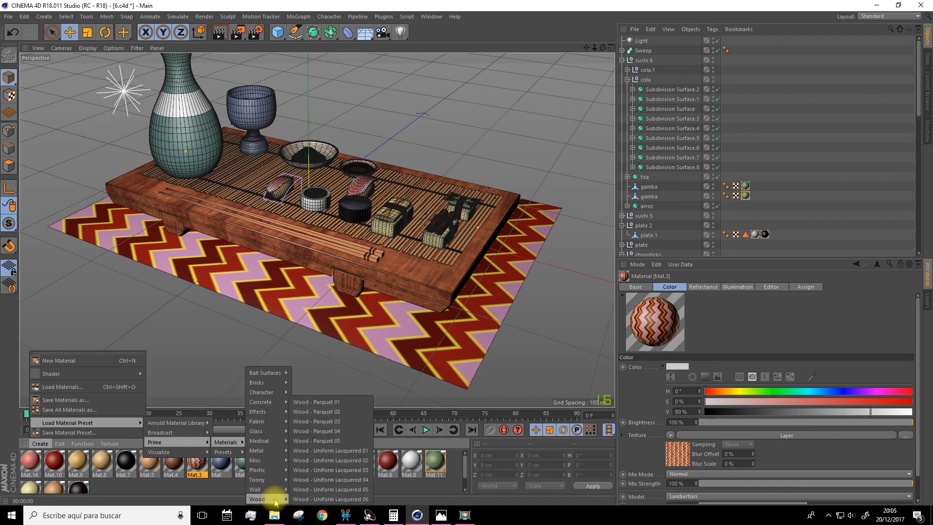
{"action": "left_click", "coordinate": [323, 479]}
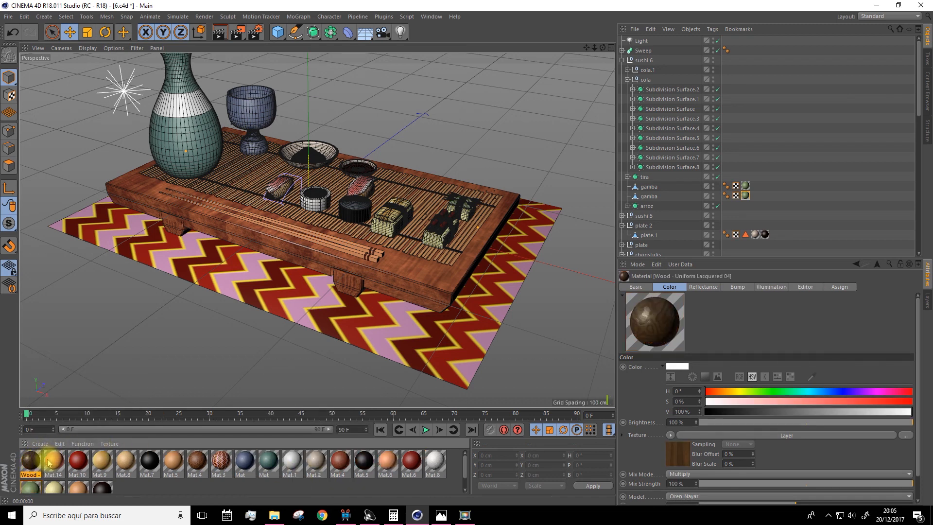
Examine the layers and folder contents in the Wood - Uniform Lacquered 04 color shader, and close the material editor
{"action": "double_click", "coordinate": [30, 461]}
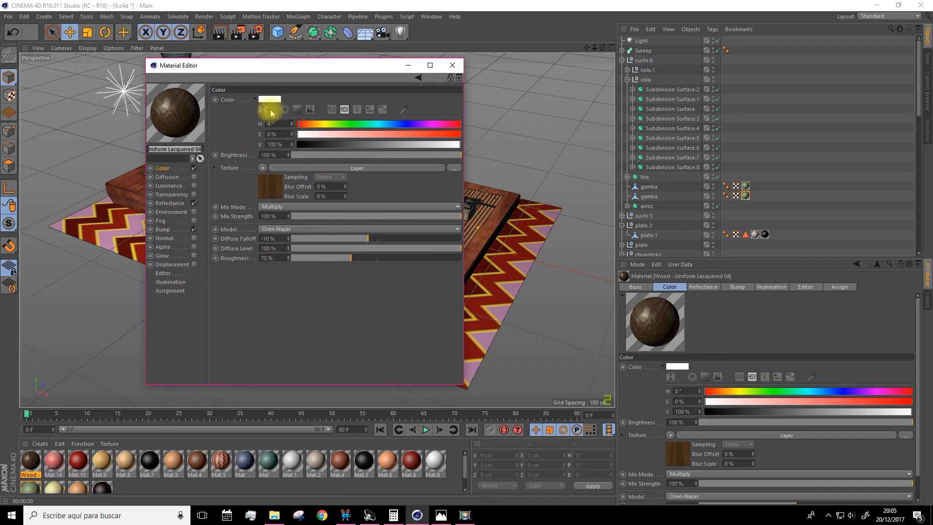
{"action": "left_click_drag", "start_coordinate": [253, 72], "coordinate": [362, 131]}
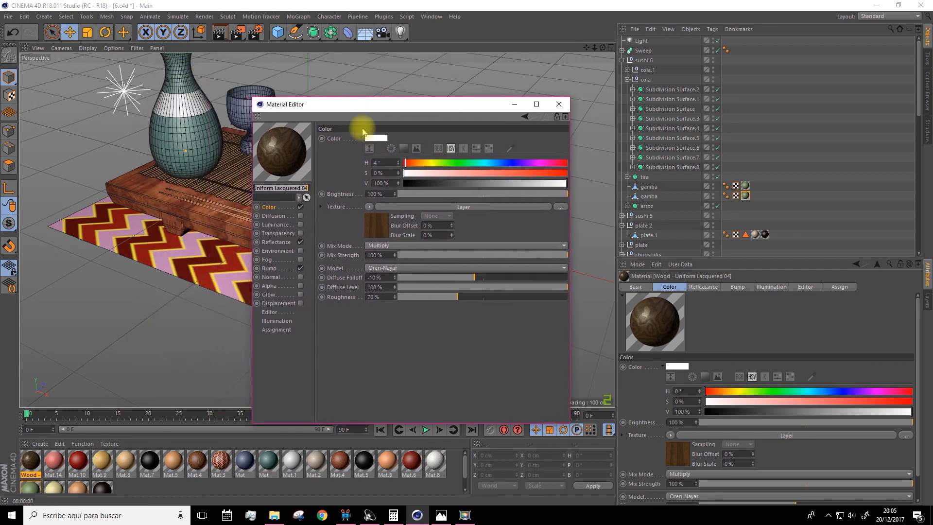
{"action": "left_click", "coordinate": [378, 225]}
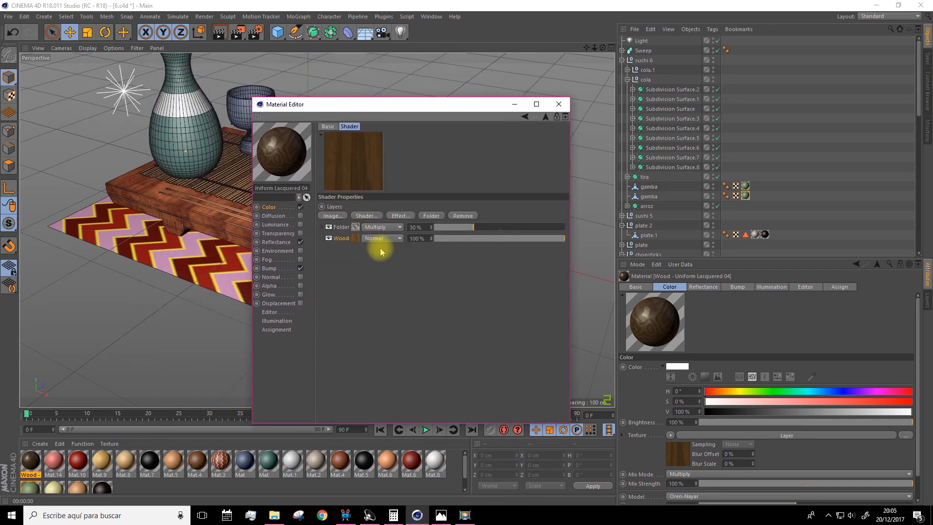
{"action": "left_click", "coordinate": [327, 227]}
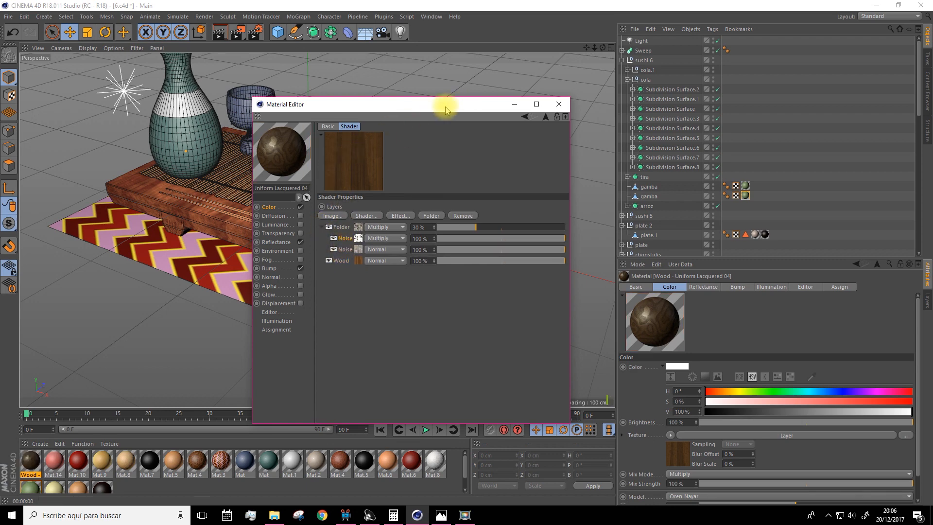
{"action": "left_click_drag", "start_coordinate": [446, 110], "coordinate": [570, 109]}
{"action": "left_click", "coordinate": [682, 104]}
Apply the Wood - Uniform Lacquered 04 material to the table top
{"action": "left_click_drag", "start_coordinate": [39, 461], "coordinate": [412, 271]}
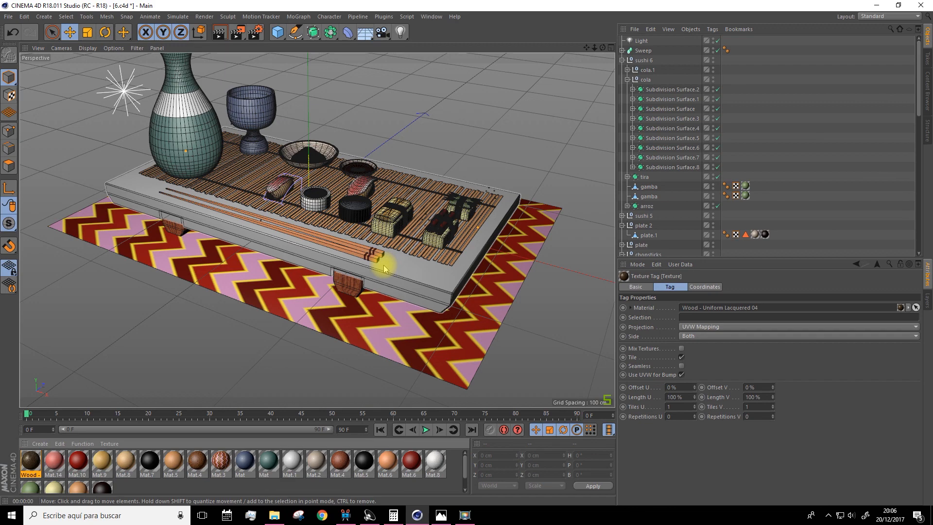
{"action": "key", "text": "ctrl+z"}
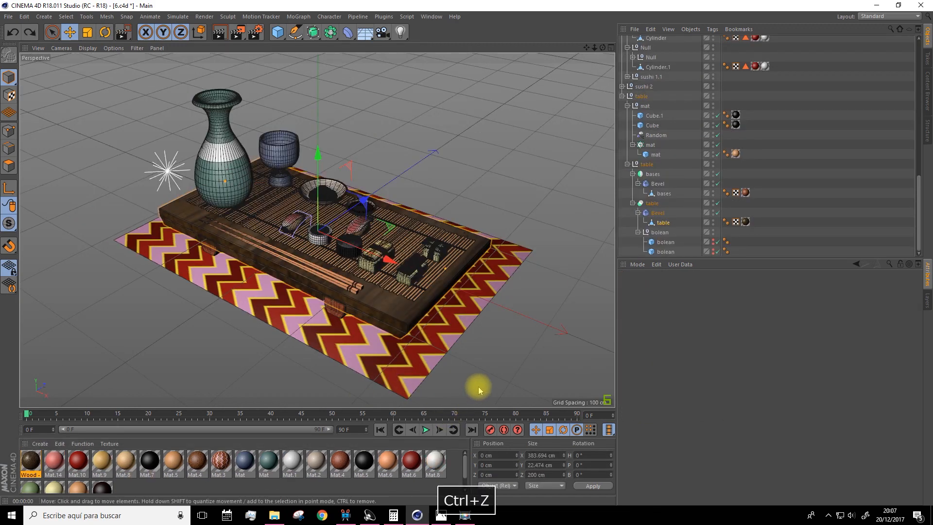
Duplicate the pink gradient material Mat.14, set the copy's gradient type to 2D - Star, and close the material editor
{"action": "left_click_drag", "start_coordinate": [497, 372], "coordinate": [502, 364], "text": "alt"}
{"action": "right_click_drag", "start_coordinate": [348, 242], "coordinate": [325, 232], "text": "alt"}
{"action": "left_click_drag", "start_coordinate": [59, 464], "coordinate": [121, 487]}
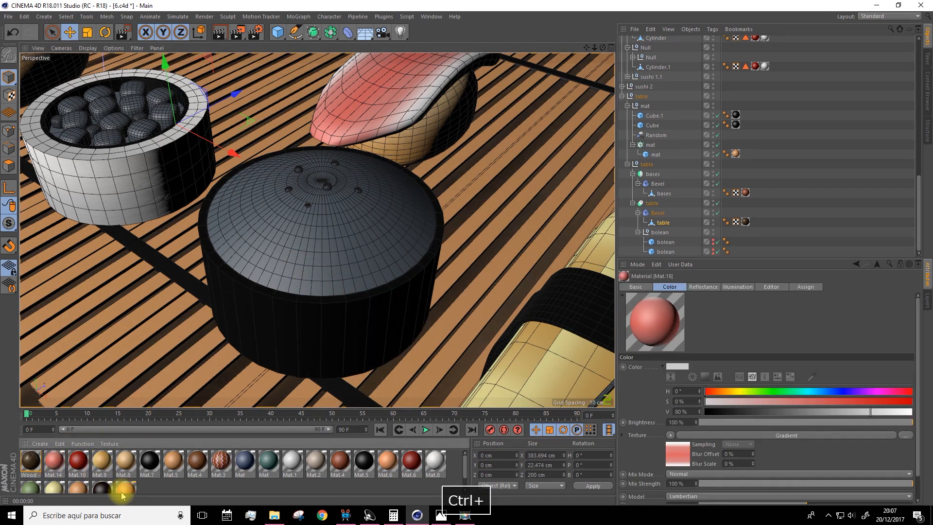
{"action": "double_click", "coordinate": [125, 488]}
{"action": "left_click", "coordinate": [275, 178]}
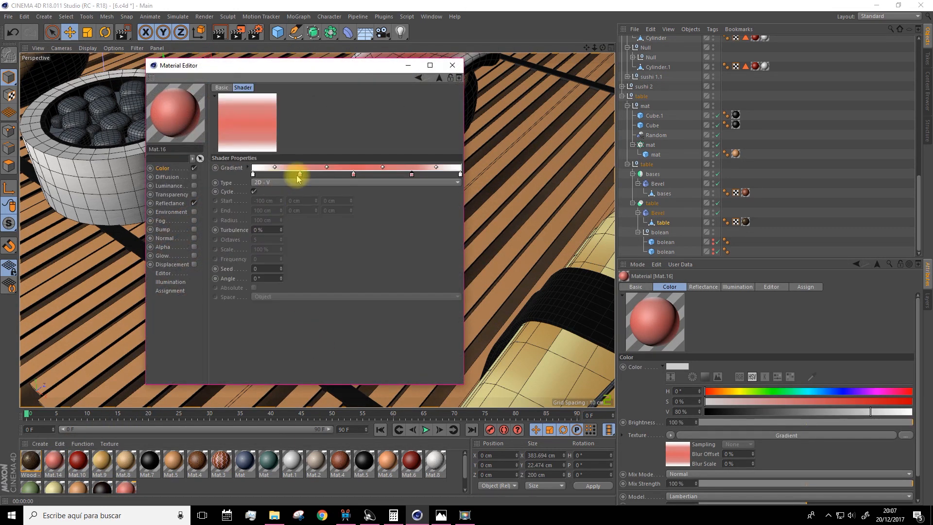
{"action": "left_click", "coordinate": [265, 181]}
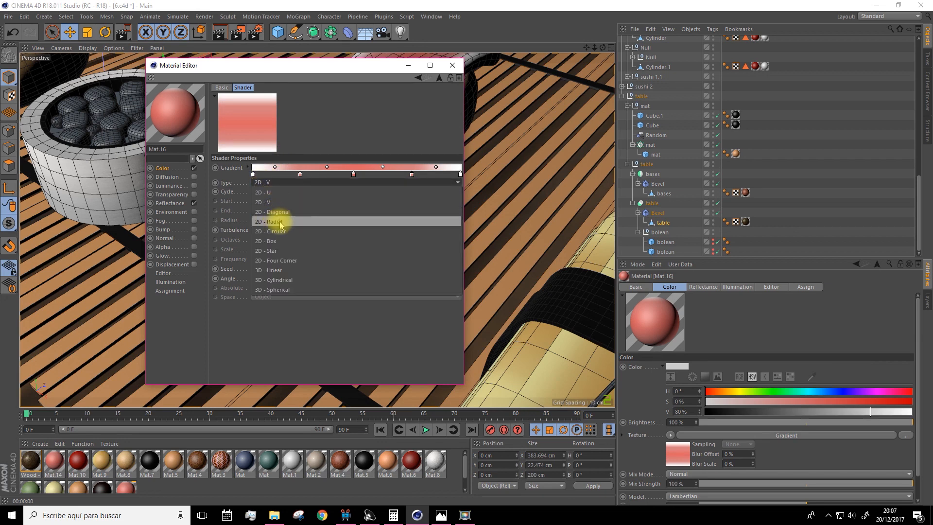
{"action": "left_click", "coordinate": [277, 216]}
{"action": "left_click", "coordinate": [272, 182]}
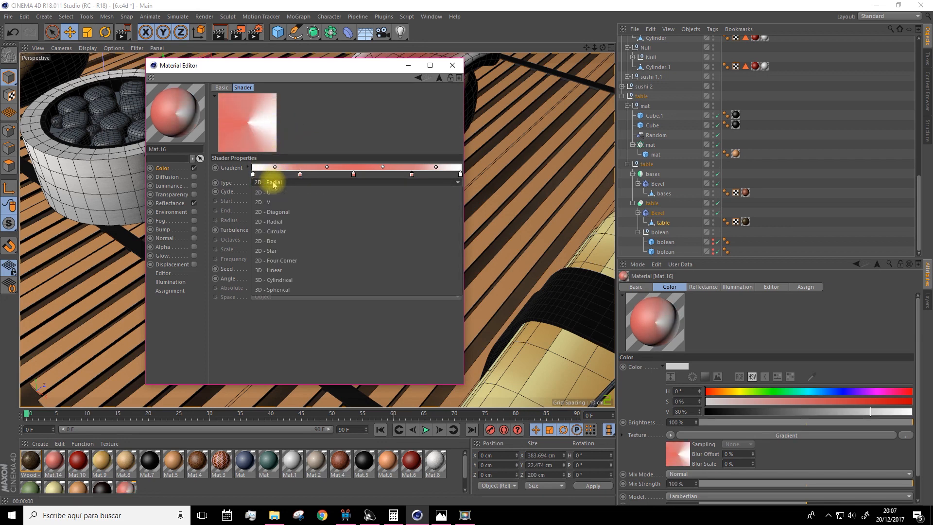
{"action": "left_click", "coordinate": [280, 247]}
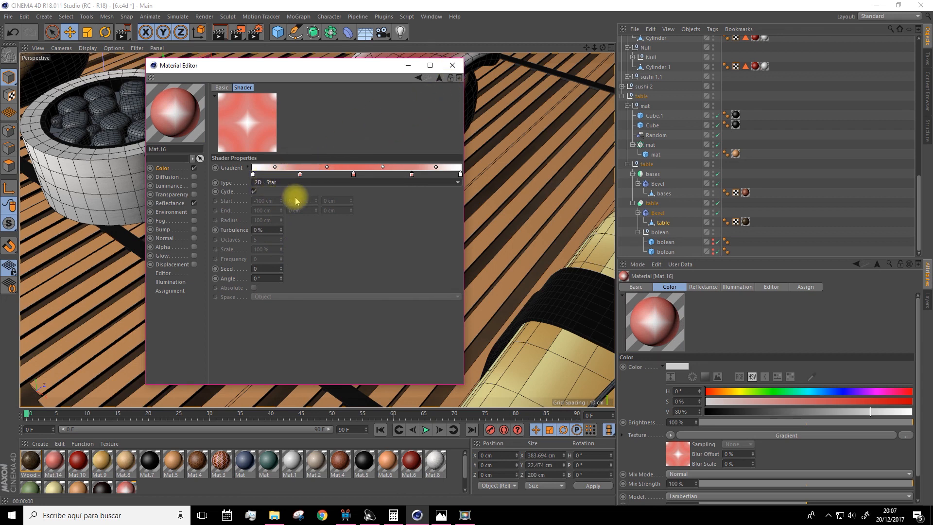
{"action": "left_click", "coordinate": [451, 68]}
Apply the star gradient material Mat.16 to the domed filling of the round black-wrapped sushi
{"action": "left_click_drag", "start_coordinate": [168, 466], "coordinate": [325, 202]}
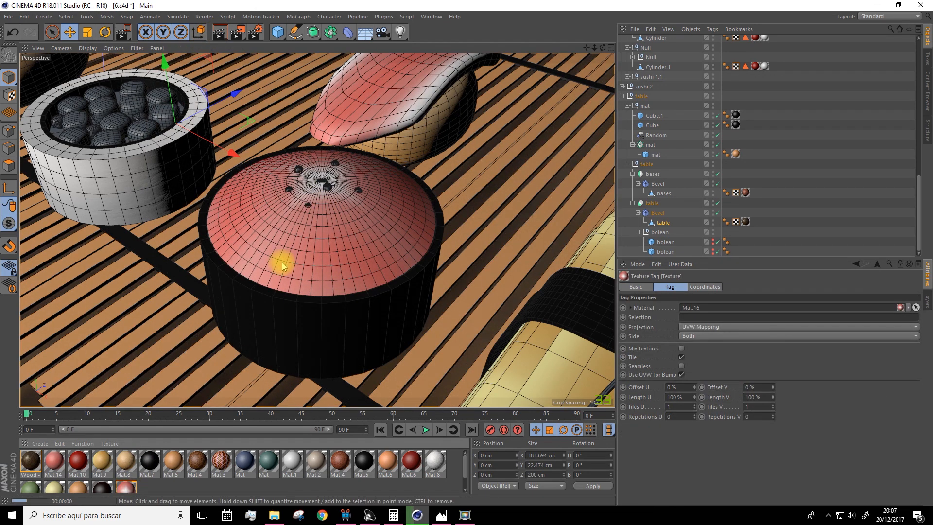
{"action": "scroll", "coordinate": [281, 263], "scroll_direction": "down", "scroll_amount": 10}
{"action": "scroll", "coordinate": [311, 238], "scroll_direction": "up", "scroll_amount": 9}
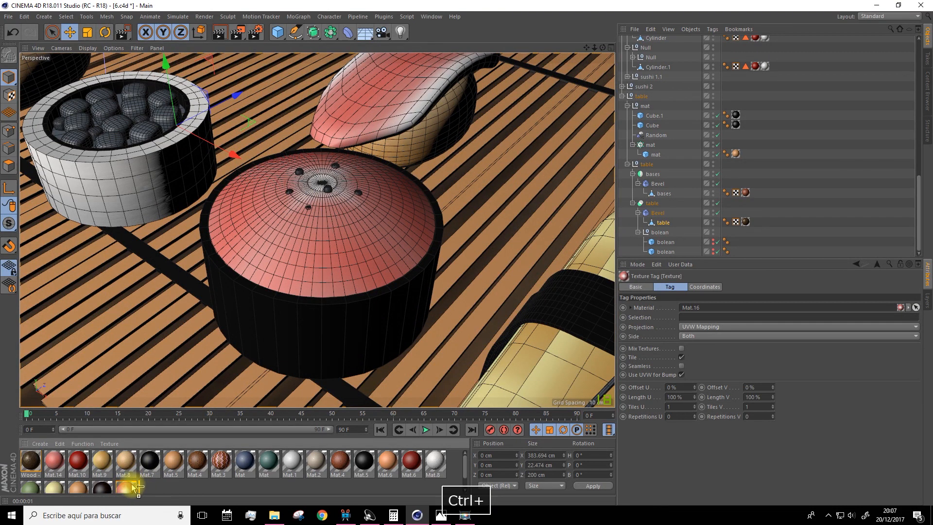
Duplicate the green material Mat.11 and brighten the copy's color to 75% saturation and 82% value
{"action": "left_click", "coordinate": [136, 485]}
{"action": "key", "text": "ctrl+z"}
{"action": "left_click", "coordinate": [32, 487]}
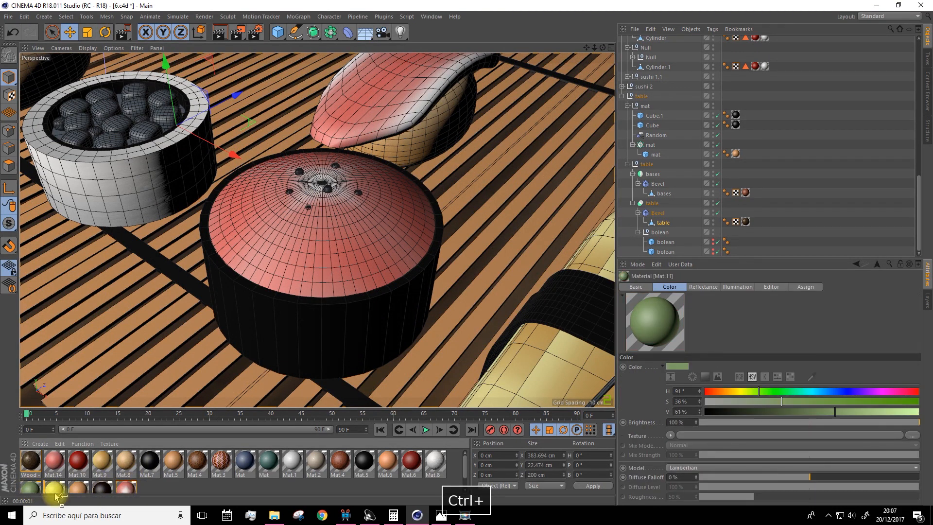
{"action": "left_click_drag", "start_coordinate": [152, 494], "coordinate": [151, 488], "text": "ctrl"}
{"action": "double_click", "coordinate": [149, 473]}
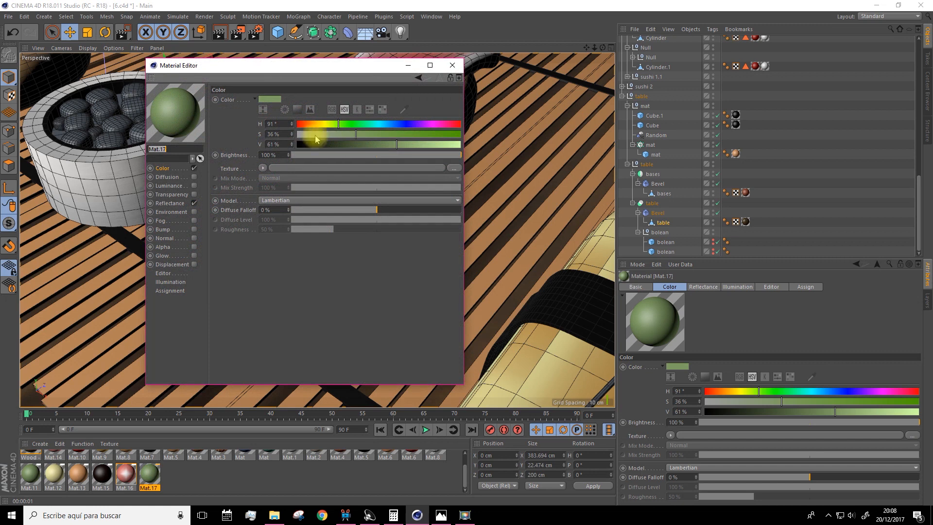
{"action": "left_click_drag", "start_coordinate": [401, 148], "coordinate": [420, 134]}
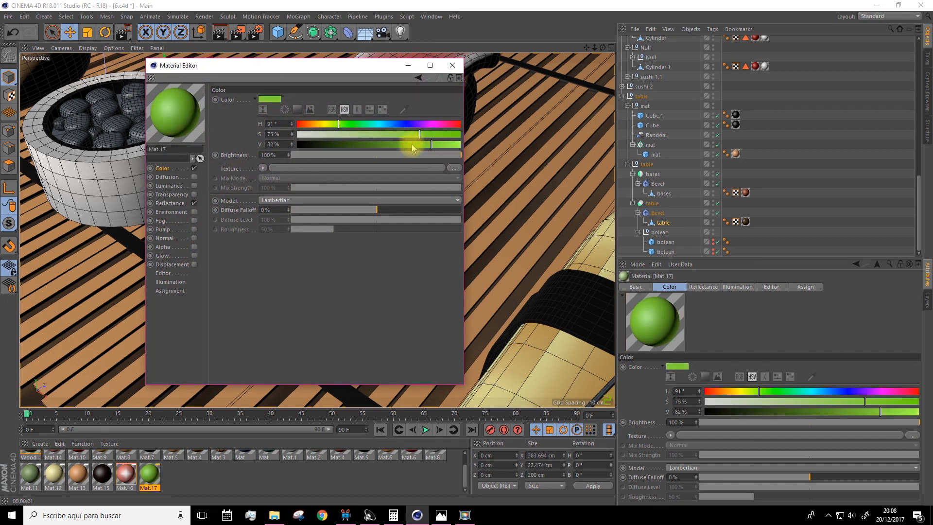
{"action": "left_click", "coordinate": [453, 66]}
Apply the bright green Mat.17 to the small spheres on top of the pink sushi dome
{"action": "left_click_drag", "start_coordinate": [150, 473], "coordinate": [323, 197]}
{"action": "left_click_drag", "start_coordinate": [149, 473], "coordinate": [309, 207]}
{"action": "key", "text": "ctrl+z"}
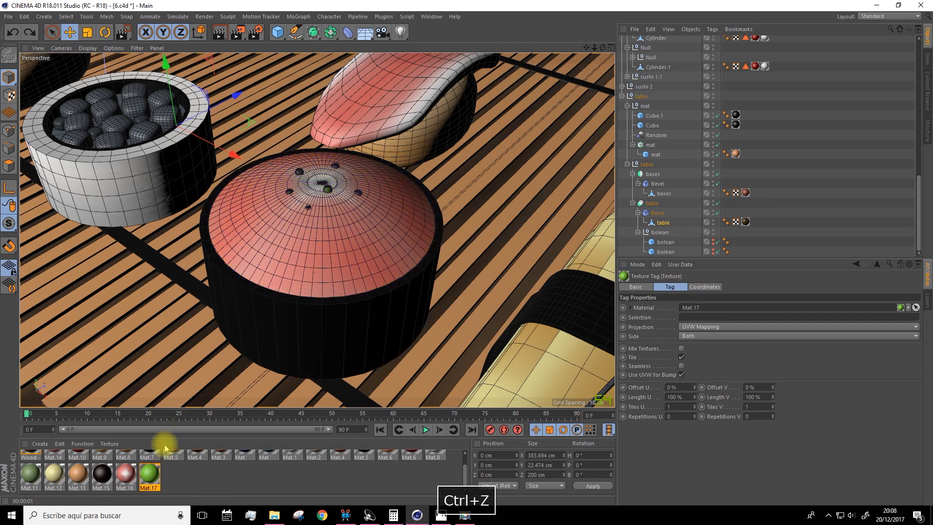
{"action": "left_click_drag", "start_coordinate": [150, 472], "coordinate": [289, 193]}
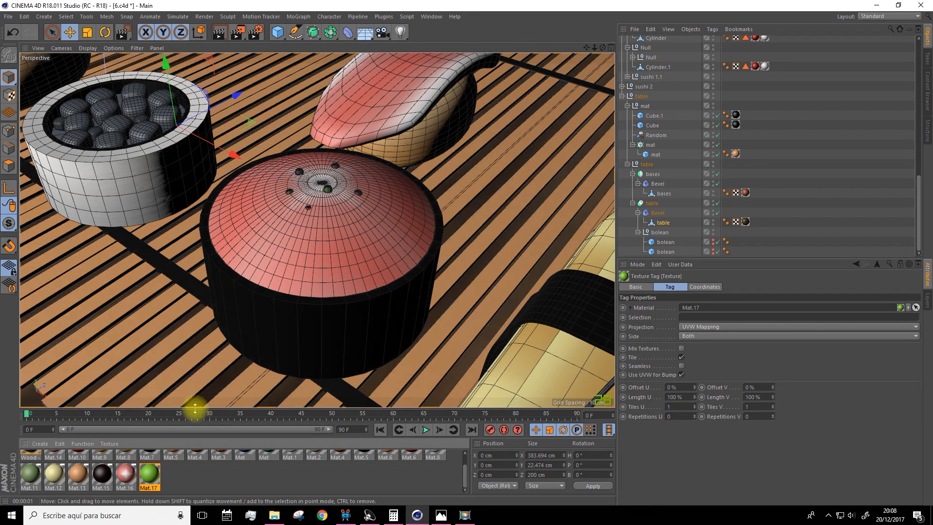
{"action": "left_click_drag", "start_coordinate": [150, 472], "coordinate": [299, 171]}
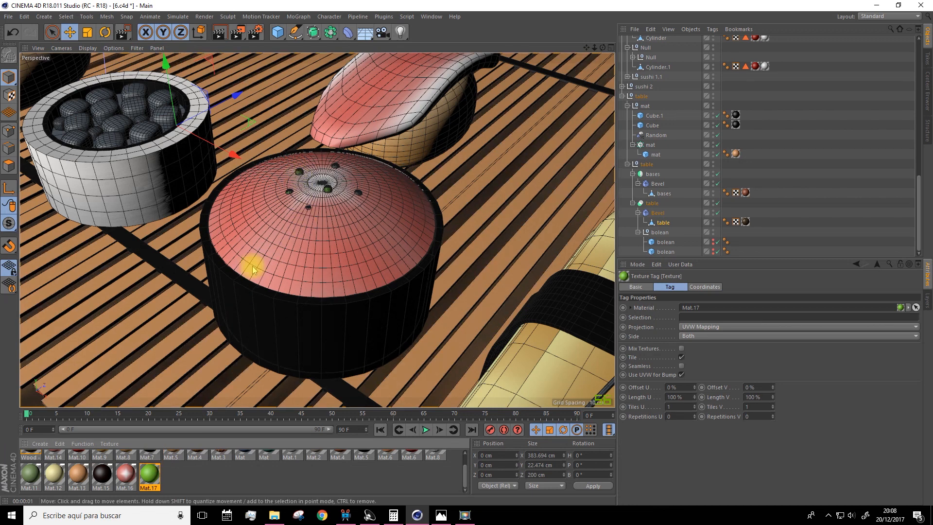
{"action": "left_click_drag", "start_coordinate": [147, 477], "coordinate": [337, 168]}
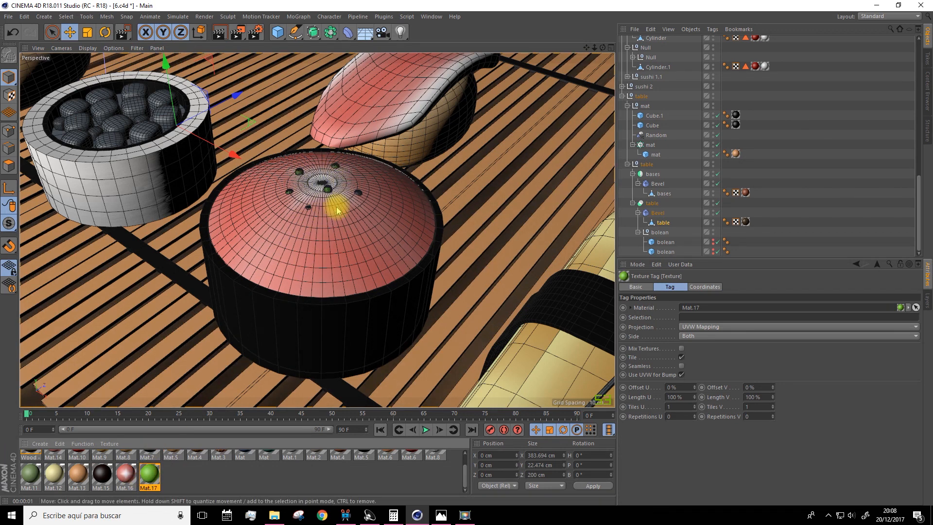
{"action": "left_click_drag", "start_coordinate": [150, 472], "coordinate": [360, 200]}
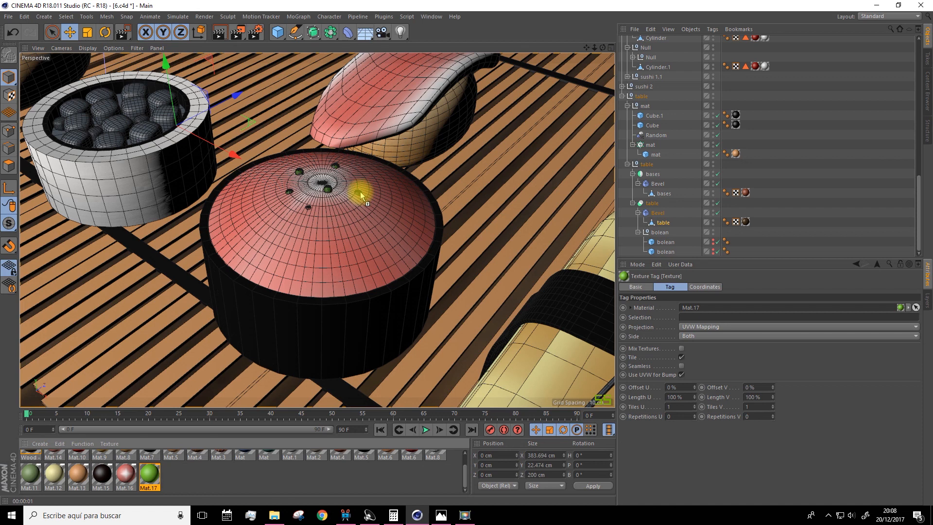
{"action": "left_click_drag", "start_coordinate": [358, 196], "coordinate": [358, 196]}
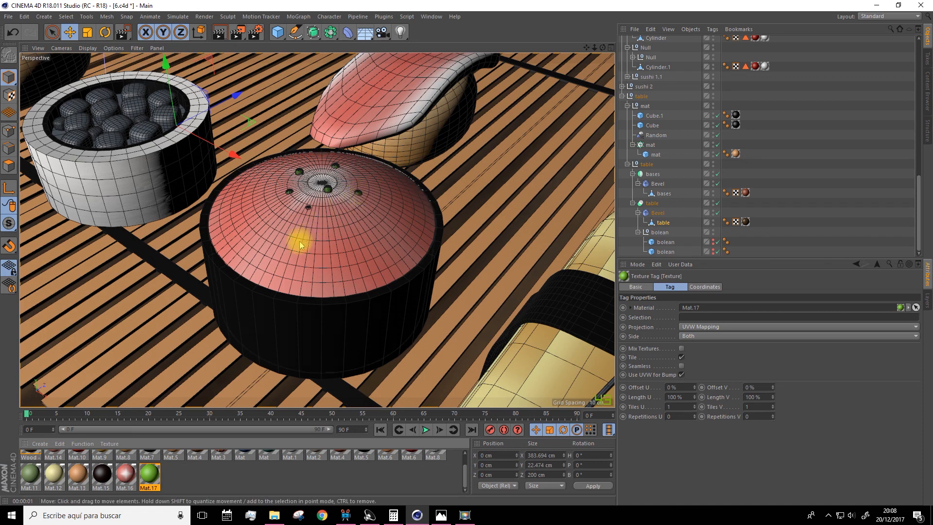
{"action": "scroll", "coordinate": [298, 243], "scroll_direction": "up", "scroll_amount": 10}
{"action": "left_click_drag", "start_coordinate": [152, 475], "coordinate": [288, 200]}
{"action": "scroll", "coordinate": [315, 218], "scroll_direction": "down", "scroll_amount": 8}
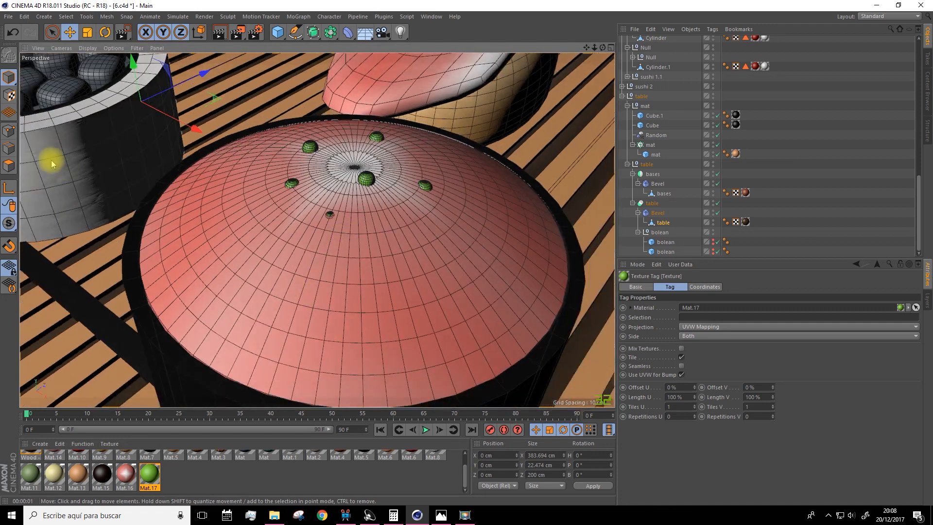
Select the pink dome object in model mode and expand its sushi group in the object hierarchy
{"action": "left_click", "coordinate": [9, 166]}
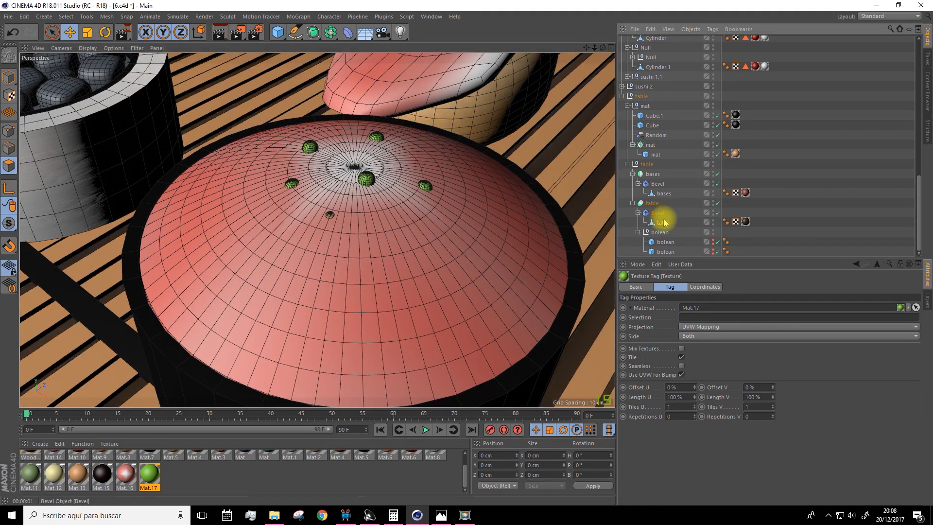
{"action": "left_click", "coordinate": [9, 77]}
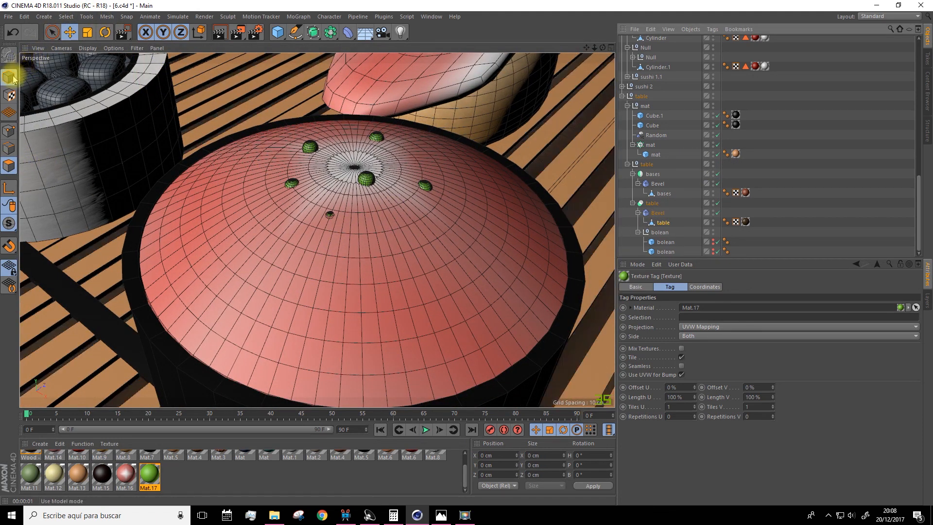
{"action": "left_click", "coordinate": [252, 281]}
{"action": "scroll", "coordinate": [675, 221], "scroll_direction": "up", "scroll_amount": 5}
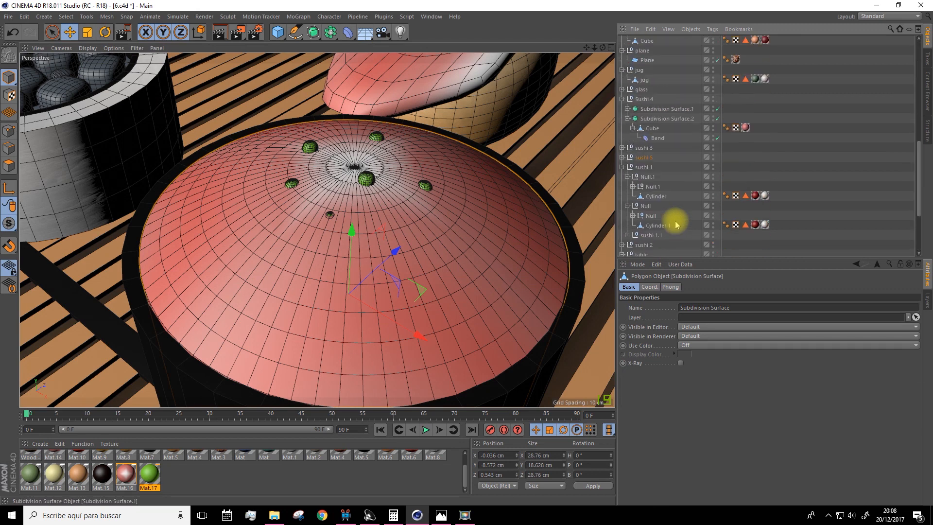
{"action": "left_click", "coordinate": [622, 99]}
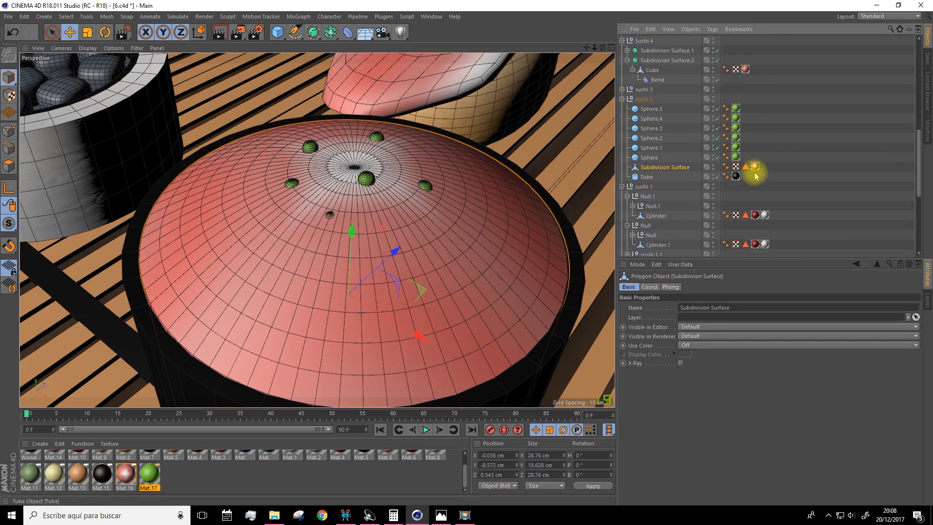
{"action": "scroll", "coordinate": [216, 476], "scroll_direction": "up", "scroll_amount": 2}
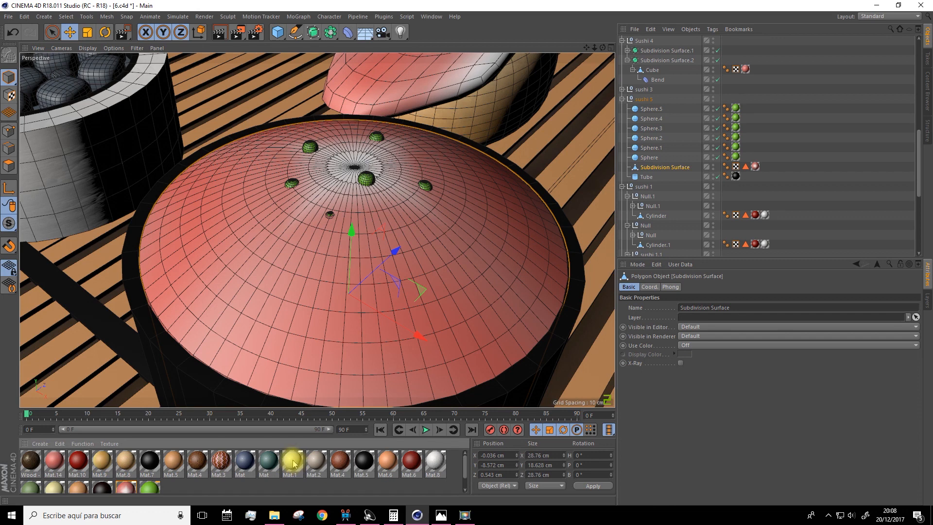
Apply the white material Mat.1 to the pink sushi dome, limited to its Polygon Selection, and render the view of the whole table
{"action": "left_click_drag", "start_coordinate": [292, 464], "coordinate": [670, 167]}
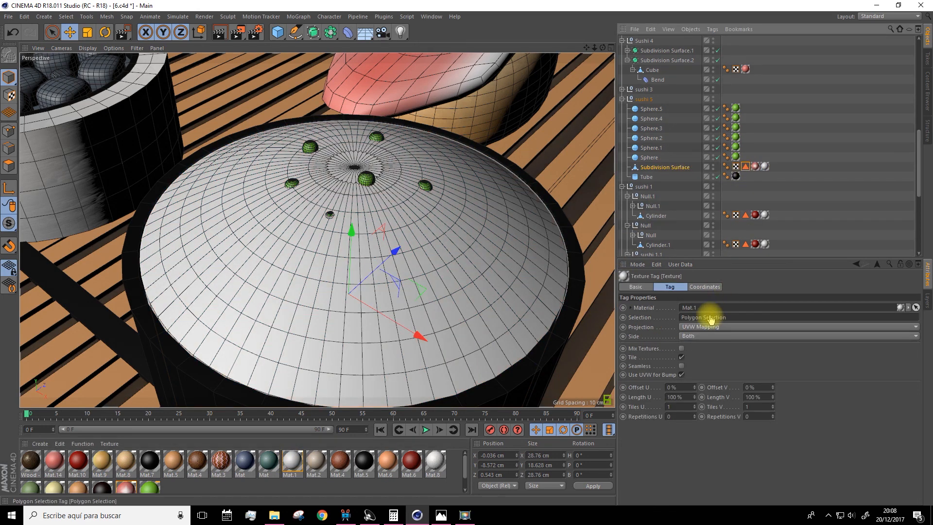
{"action": "scroll", "coordinate": [431, 235], "scroll_direction": "down", "scroll_amount": 10}
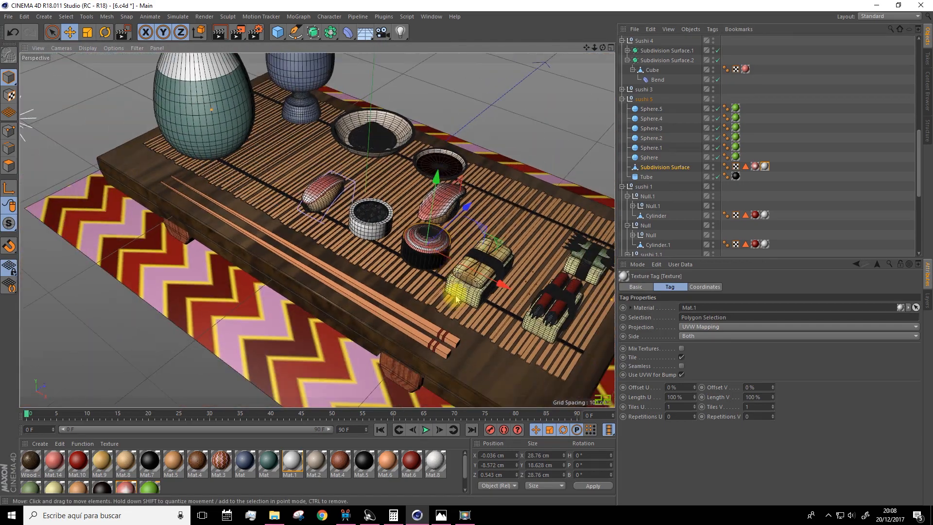
{"action": "left_click_drag", "start_coordinate": [456, 296], "coordinate": [450, 278], "text": "alt"}
{"action": "scroll", "coordinate": [351, 245], "scroll_direction": "up", "scroll_amount": 10}
{"action": "mouse_move", "coordinate": [334, 233]}
{"action": "left_mouse_down", "text": "alt"}
{"action": "mouse_move", "coordinate": [322, 251]}
{"action": "mouse_move", "coordinate": [319, 235]}
{"action": "left_mouse_up", "text": "alt"}
{"action": "scroll", "coordinate": [329, 216], "scroll_direction": "down", "scroll_amount": 10}
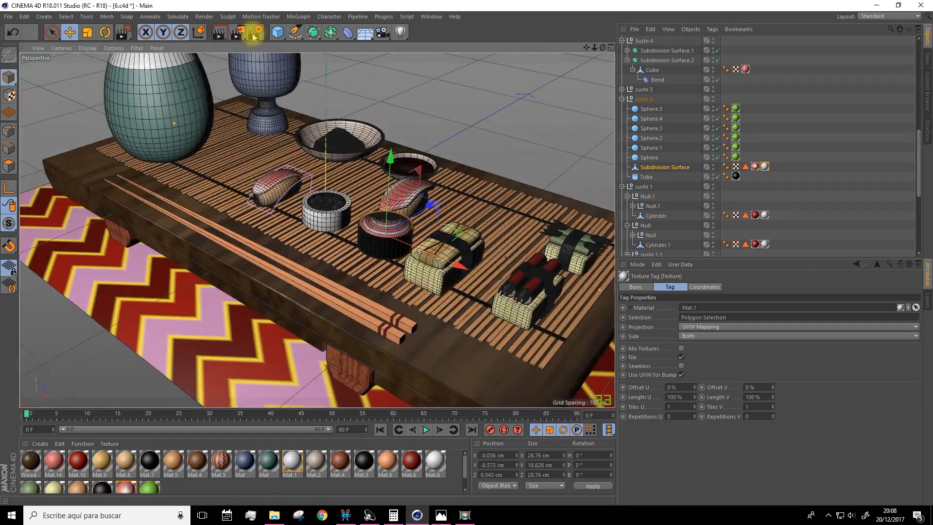
{"action": "left_click", "coordinate": [225, 32]}
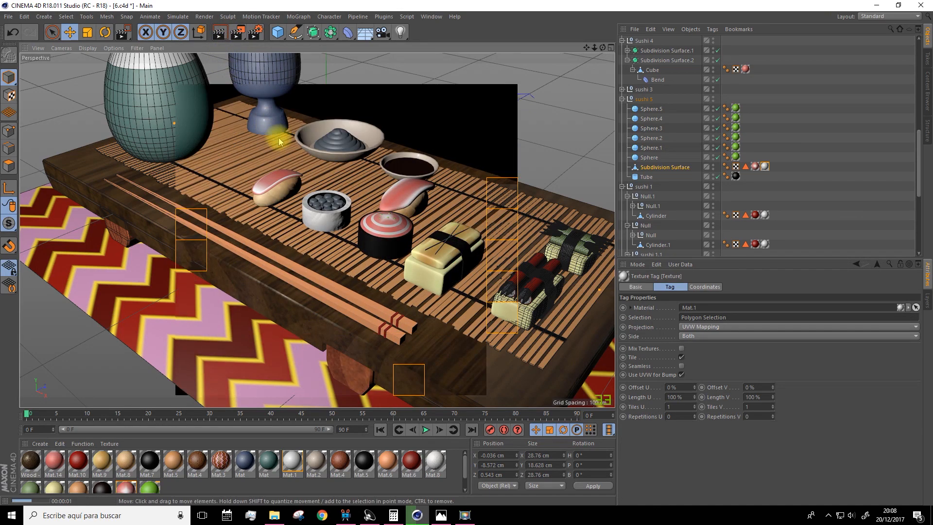
Apply the bright green material Mat.17 to several of the small balls inside the round white-wrapped sushi
{"action": "scroll", "coordinate": [331, 252], "scroll_direction": "up", "scroll_amount": 10}
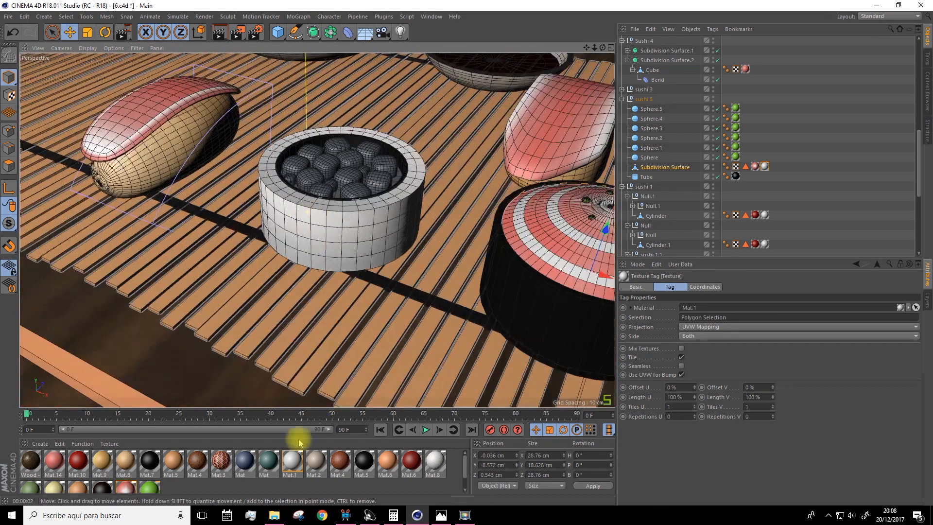
{"action": "left_click", "coordinate": [126, 487], "text": "ctrl"}
{"action": "left_click", "coordinate": [152, 491]}
{"action": "left_click_drag", "start_coordinate": [147, 488], "coordinate": [303, 178]}
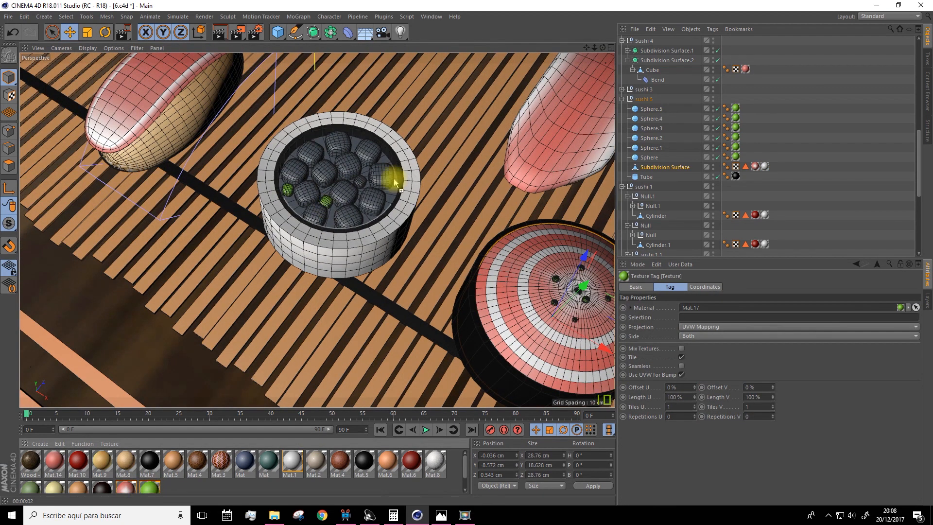
{"action": "left_click_drag", "start_coordinate": [394, 183], "coordinate": [394, 182]}
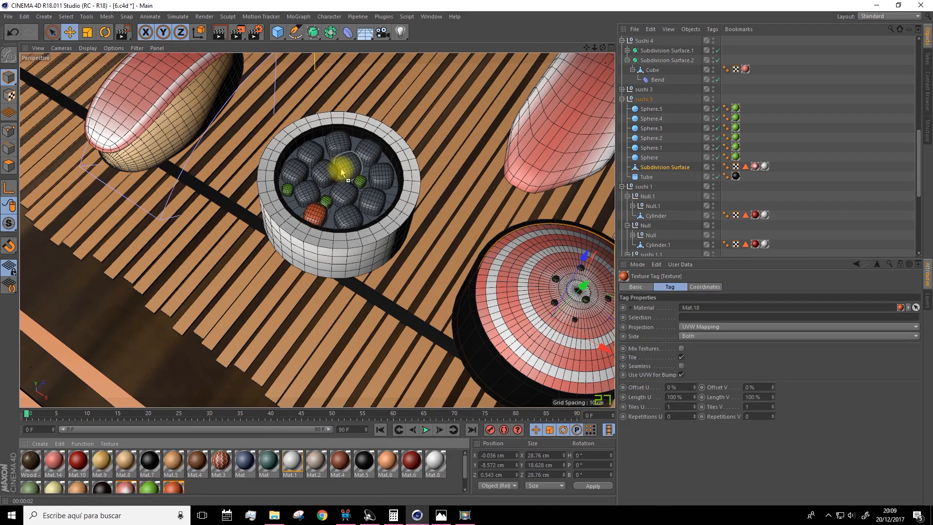
{"action": "left_click_drag", "start_coordinate": [340, 163], "coordinate": [374, 209]}
Duplicate the orange-red material and recolor the copy yellow-orange
{"action": "left_click_drag", "start_coordinate": [174, 487], "coordinate": [214, 487], "text": "ctrl"}
{"action": "double_click", "coordinate": [197, 487]}
{"action": "left_click_drag", "start_coordinate": [303, 125], "coordinate": [321, 125]}
{"action": "left_click_drag", "start_coordinate": [427, 146], "coordinate": [455, 145]}
{"action": "left_click_drag", "start_coordinate": [322, 125], "coordinate": [315, 125]}
{"action": "left_click_drag", "start_coordinate": [423, 136], "coordinate": [400, 136]}
{"action": "left_click", "coordinate": [459, 64]}
Apply the yellow-orange material and the white Mat.1 to more of the balls inside the white-wrapped sushi
{"action": "left_click_drag", "start_coordinate": [202, 486], "coordinate": [307, 193]}
{"action": "left_click_drag", "start_coordinate": [198, 486], "coordinate": [324, 172]}
{"action": "left_click_drag", "start_coordinate": [290, 462], "coordinate": [343, 193]}
{"action": "left_click_drag", "start_coordinate": [291, 462], "coordinate": [348, 216]}
{"action": "left_click_drag", "start_coordinate": [291, 462], "coordinate": [294, 172]}
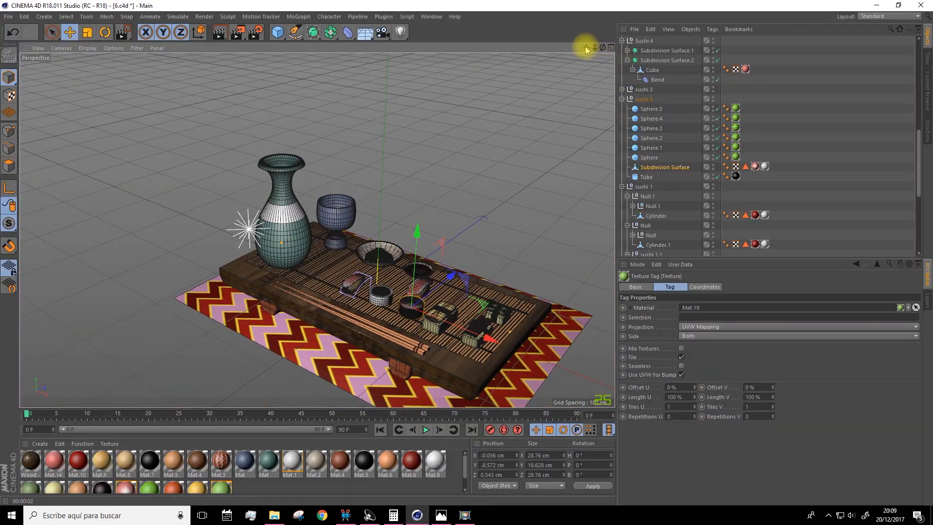
Collapse the sushi 6, plate 2 and chopsticks groups in the object hierarchy
{"action": "mouse_move", "coordinate": [588, 48]}
{"action": "left_mouse_down"}
{"action": "mouse_move", "coordinate": [558, 38]}
{"action": "mouse_move", "coordinate": [594, 48]}
{"action": "left_mouse_up"}
{"action": "scroll", "coordinate": [722, 113], "scroll_direction": "up", "scroll_amount": 10}
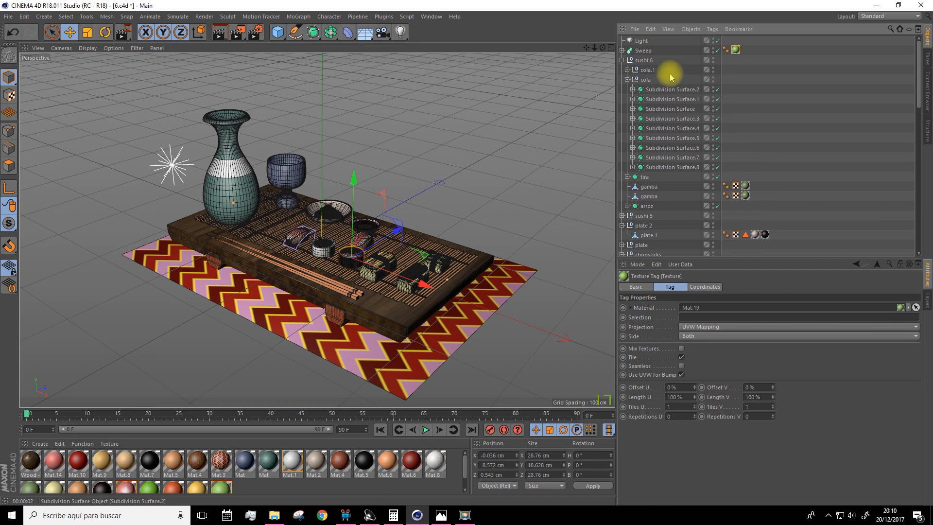
{"action": "left_click", "coordinate": [623, 59]}
{"action": "left_click", "coordinate": [623, 80]}
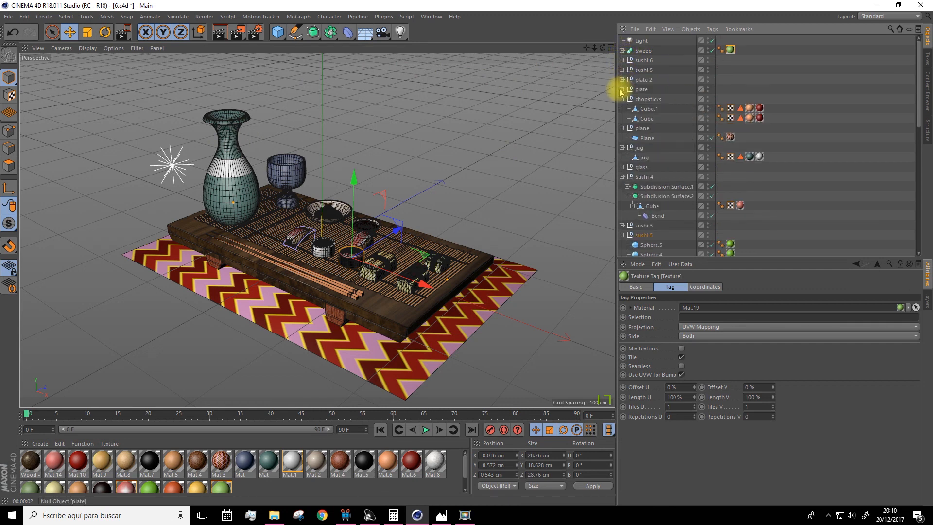
{"action": "left_click", "coordinate": [623, 99]}
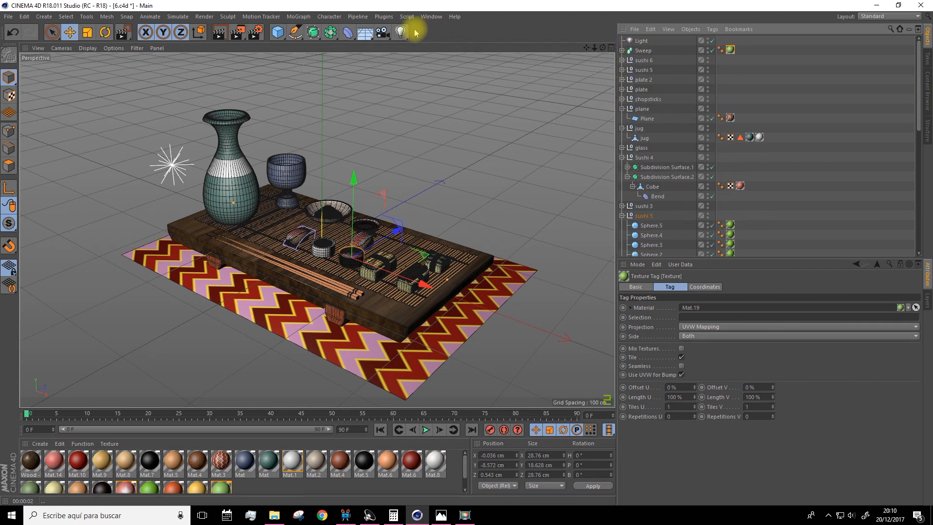
Replace the scene's original light with an area light placed at Z -171.916 cm
{"action": "left_click", "coordinate": [399, 31]}
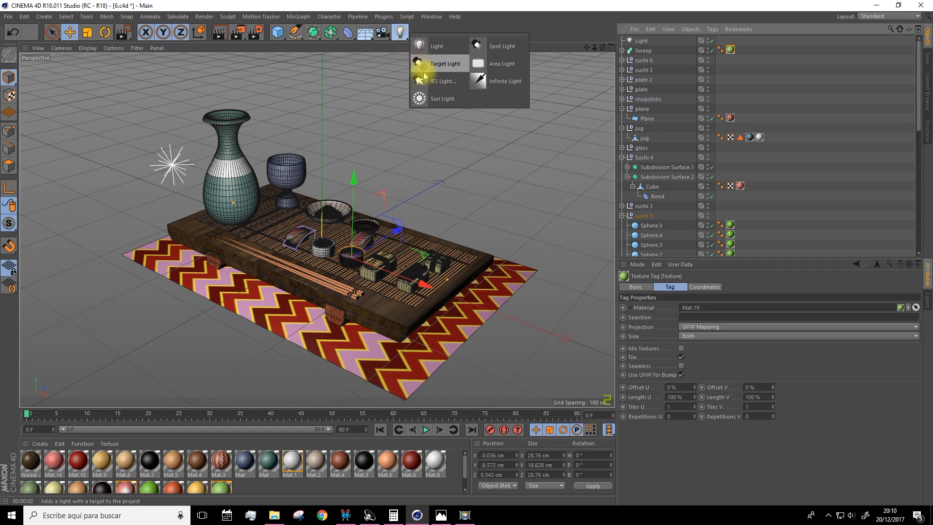
{"action": "left_click", "coordinate": [498, 64]}
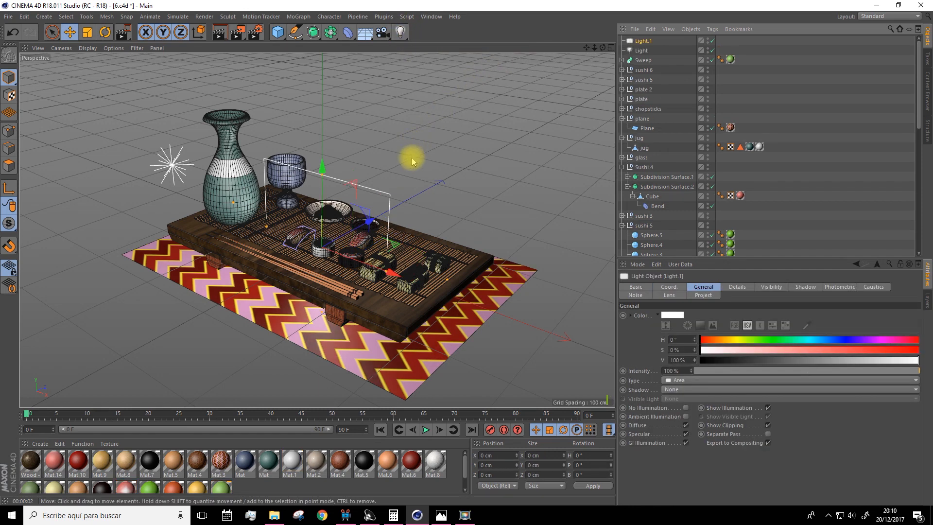
{"action": "left_click_drag", "start_coordinate": [372, 226], "coordinate": [274, 275]}
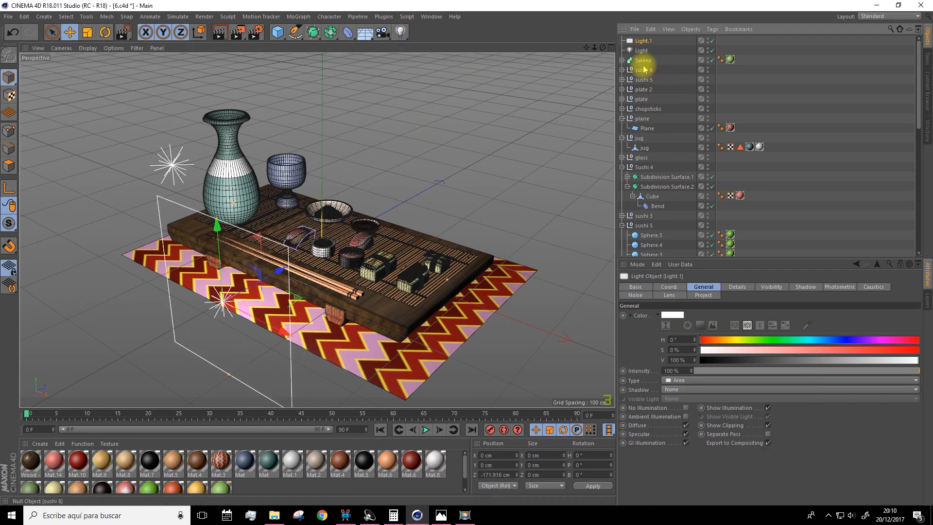
{"action": "left_click", "coordinate": [640, 50]}
{"action": "key", "text": "Delete"}
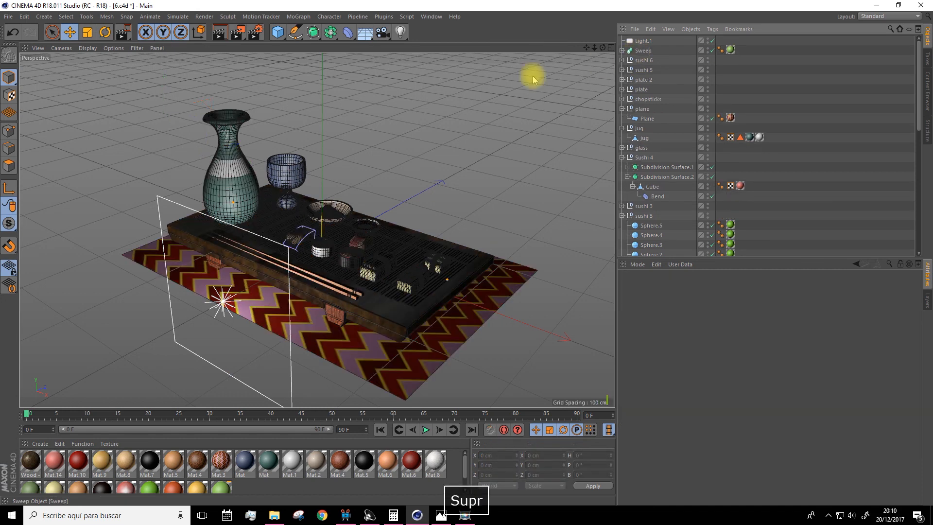
Move the area light to Y 148.267 cm and Z -234.47 cm and widen its rectangle
{"action": "left_click", "coordinate": [642, 41]}
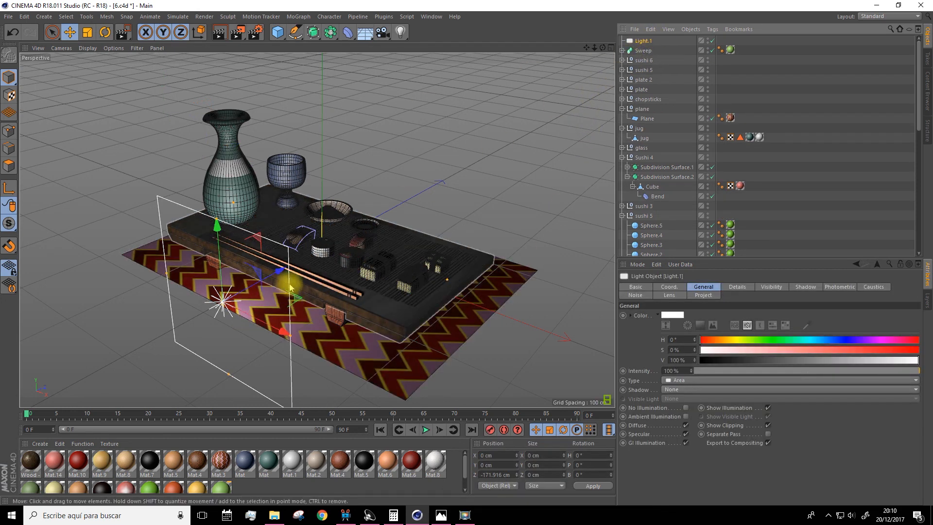
{"action": "left_click_drag", "start_coordinate": [278, 271], "coordinate": [236, 296]}
{"action": "left_click_drag", "start_coordinate": [168, 251], "coordinate": [141, 109]}
{"action": "left_click_drag", "start_coordinate": [236, 223], "coordinate": [291, 224]}
Rotate the area light to about H 2.7°, P -22.8° and B -0.7°, and render the view
{"action": "left_click", "coordinate": [105, 32]}
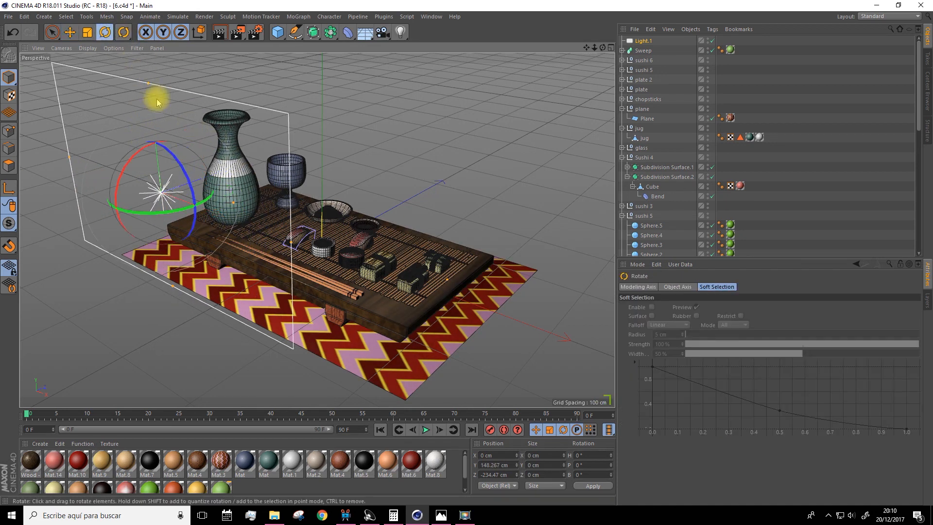
{"action": "left_click_drag", "start_coordinate": [125, 156], "coordinate": [154, 127]}
{"action": "left_click", "coordinate": [224, 33]}
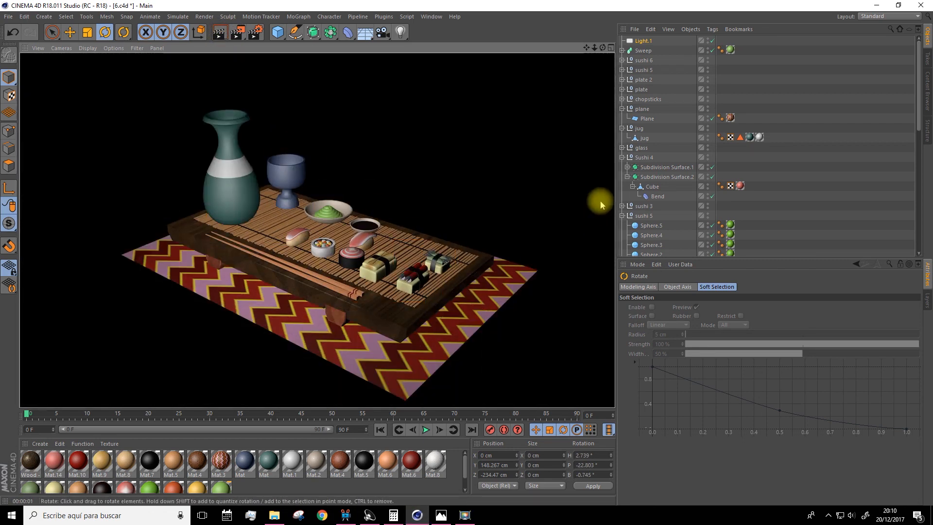
{"action": "left_click", "coordinate": [644, 42]}
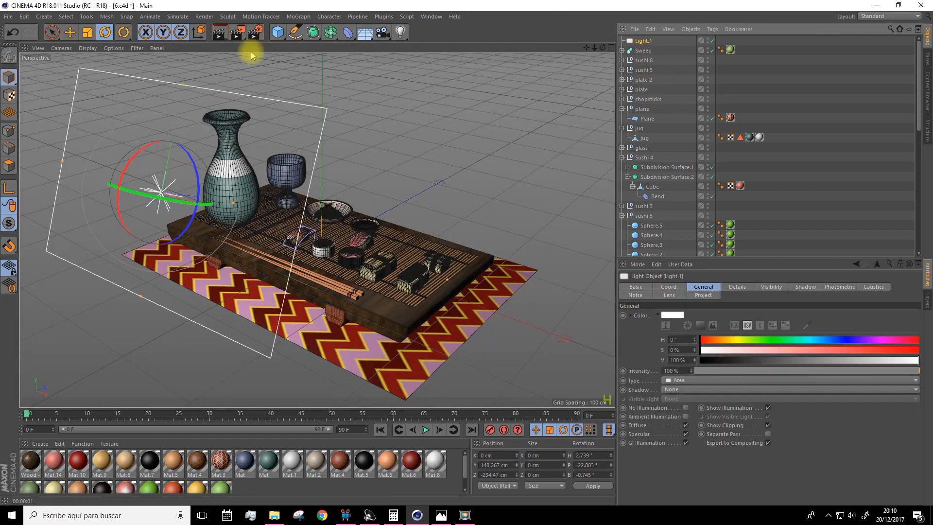
Add the Ambient Occlusion and Global Illumination effects to the render settings and render the view
{"action": "left_click", "coordinate": [257, 34]}
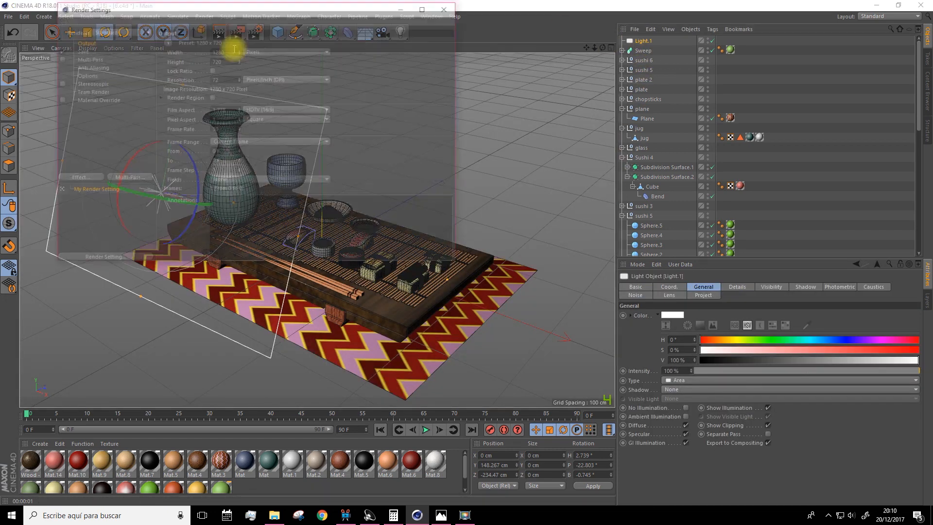
{"action": "left_click", "coordinate": [78, 180]}
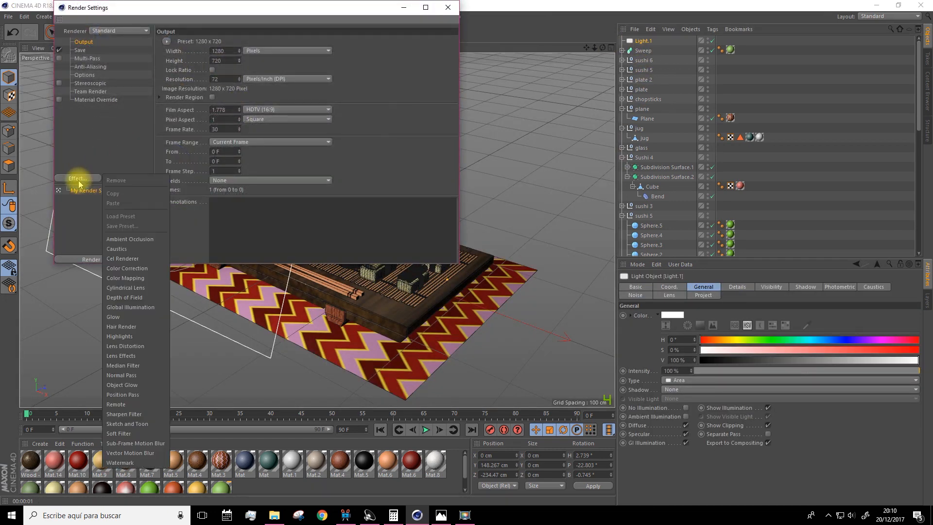
{"action": "left_click", "coordinate": [125, 239]}
{"action": "left_click", "coordinate": [78, 178]}
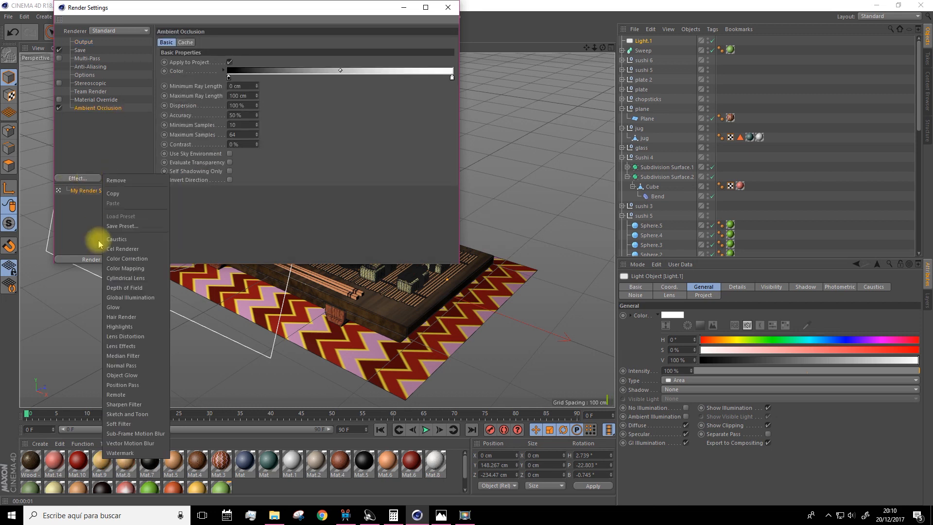
{"action": "left_click", "coordinate": [119, 297]}
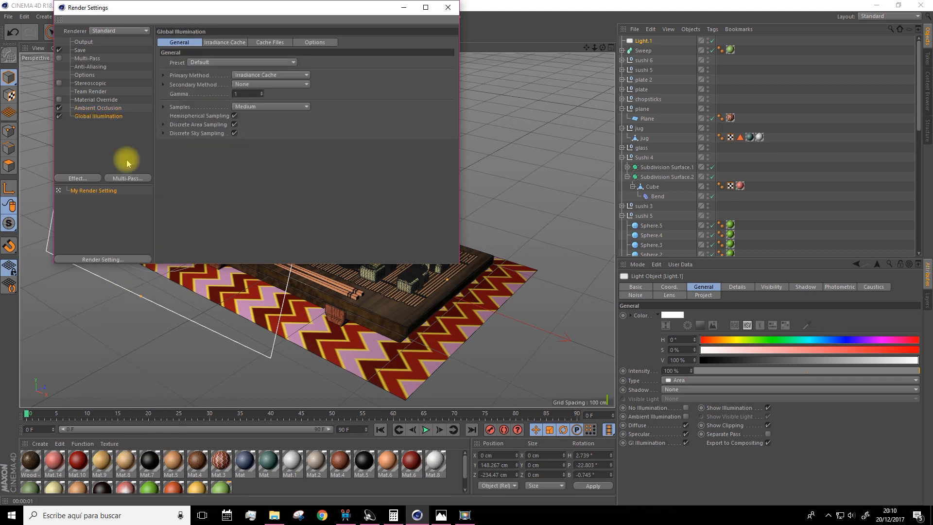
{"action": "left_click", "coordinate": [448, 7]}
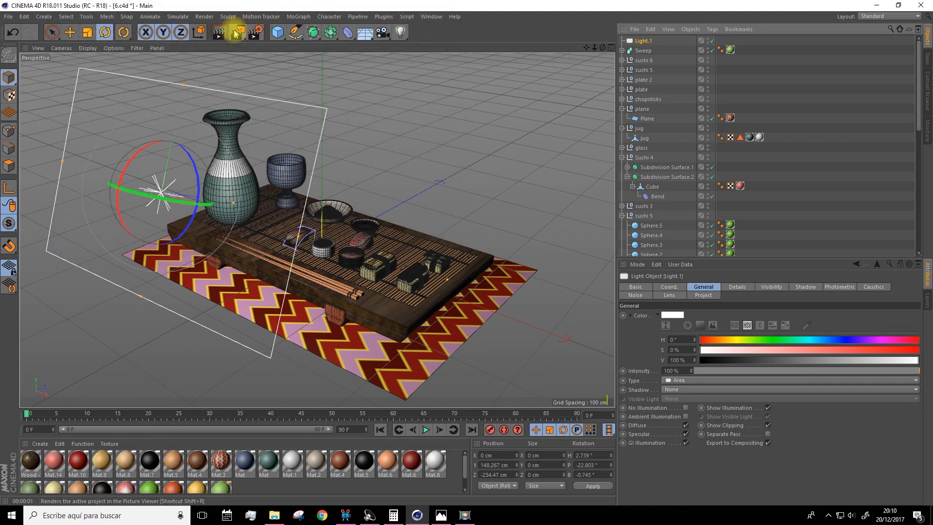
{"action": "left_click", "coordinate": [219, 34]}
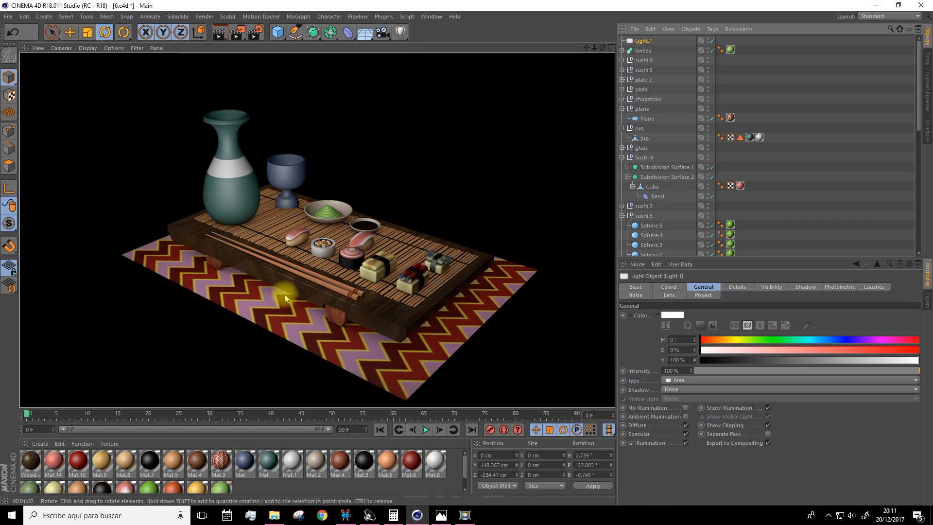
Create a new material for the scene
{"action": "double_click", "coordinate": [238, 483]}
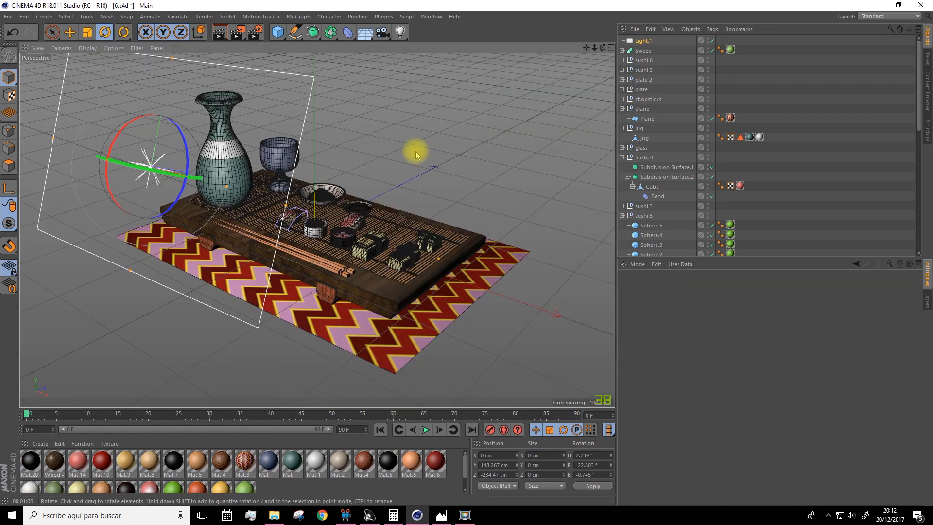
Render a rectangular region of the view covering most of the table and the items on it
{"action": "left_click_drag", "start_coordinate": [389, 162], "coordinate": [395, 170], "text": "alt"}
{"action": "left_click_drag", "start_coordinate": [586, 48], "coordinate": [589, 29]}
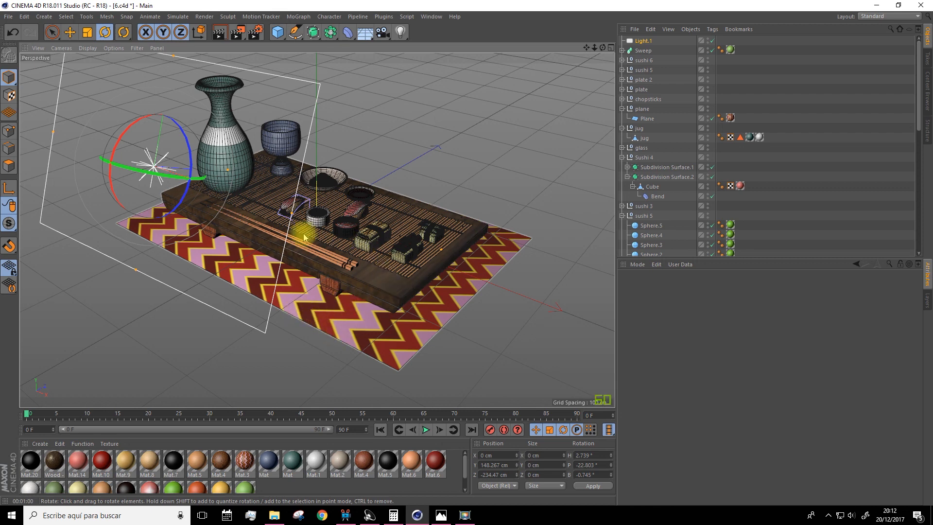
{"action": "left_click_drag", "start_coordinate": [241, 35], "coordinate": [271, 48]}
{"action": "left_click_drag", "start_coordinate": [179, 81], "coordinate": [506, 354]}
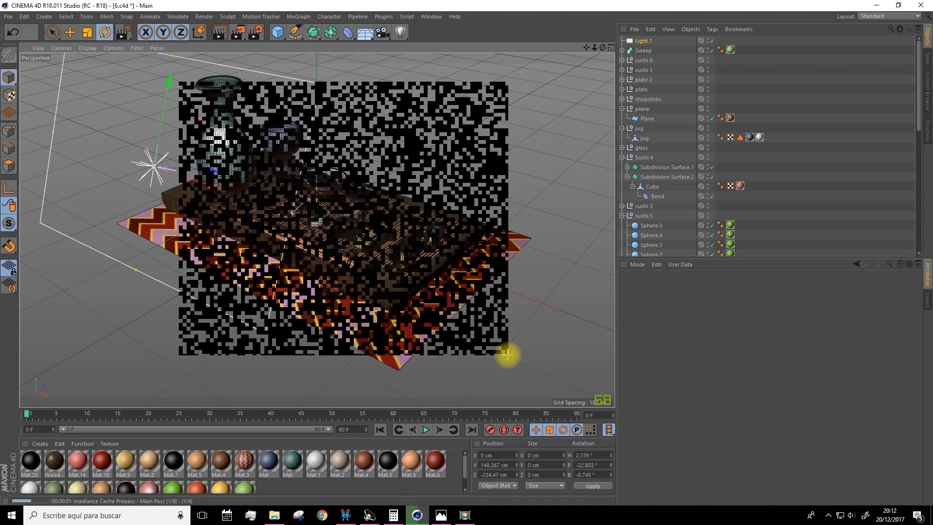